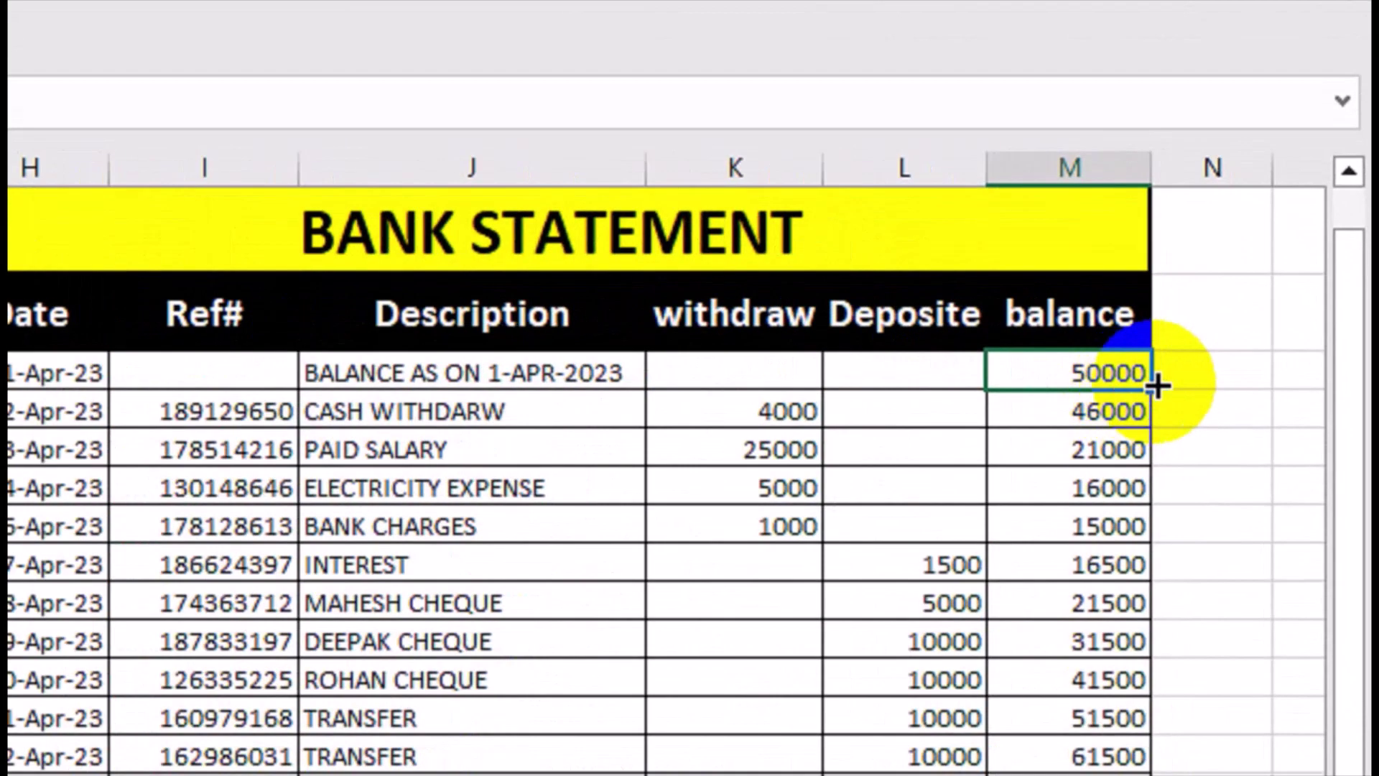
click(1283, 362)
text(=vlo)
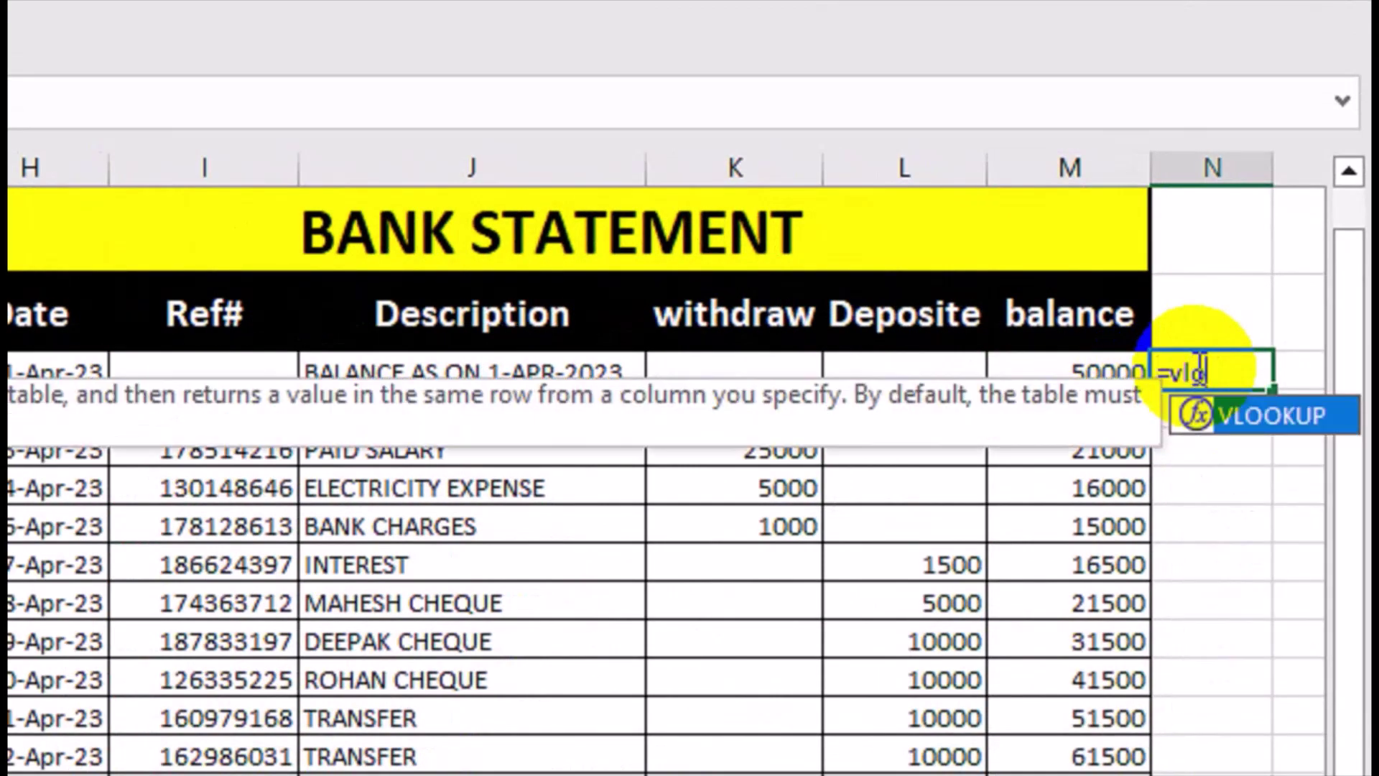
key(Tab)
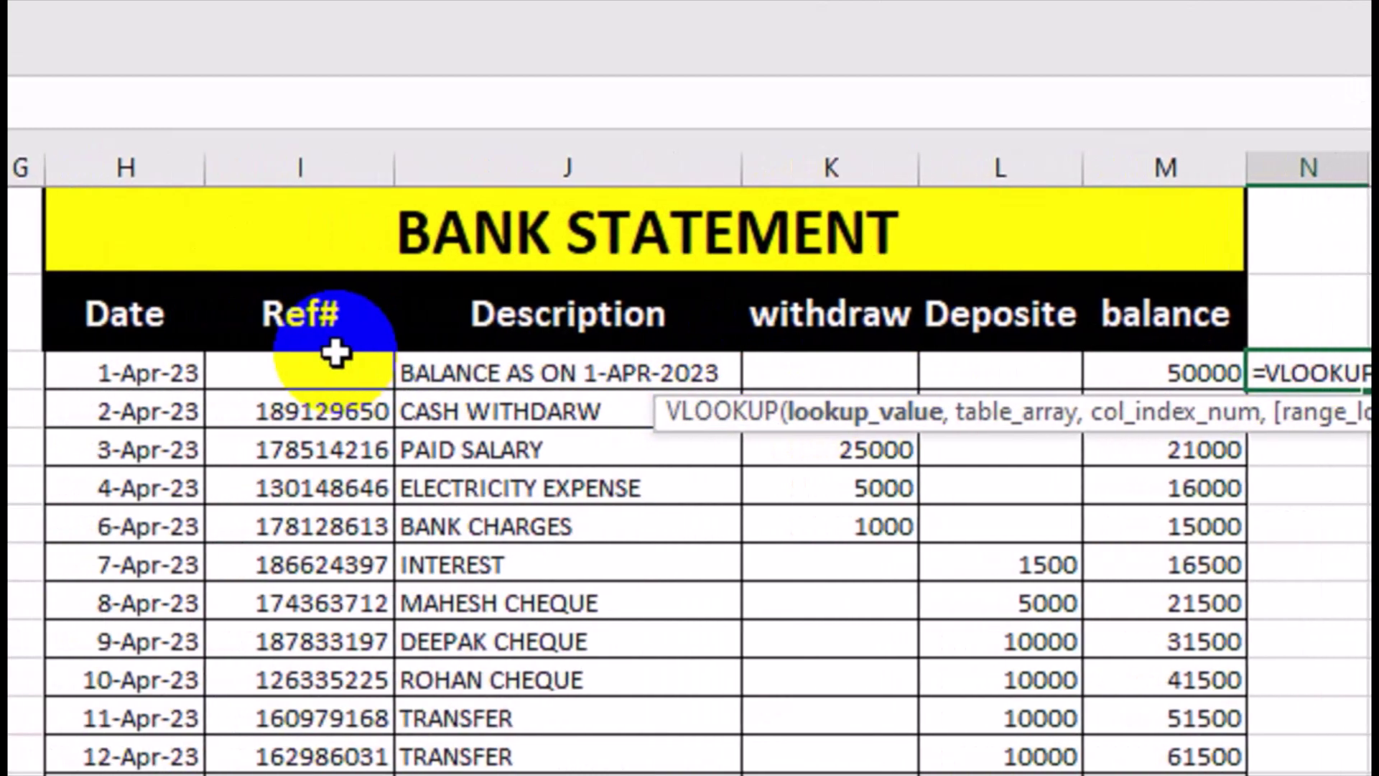
key(BackSpace)
key(BackSpace)
key(BackSpace)
key(BackSpace)
key(BackSpace)
key(BackSpace)
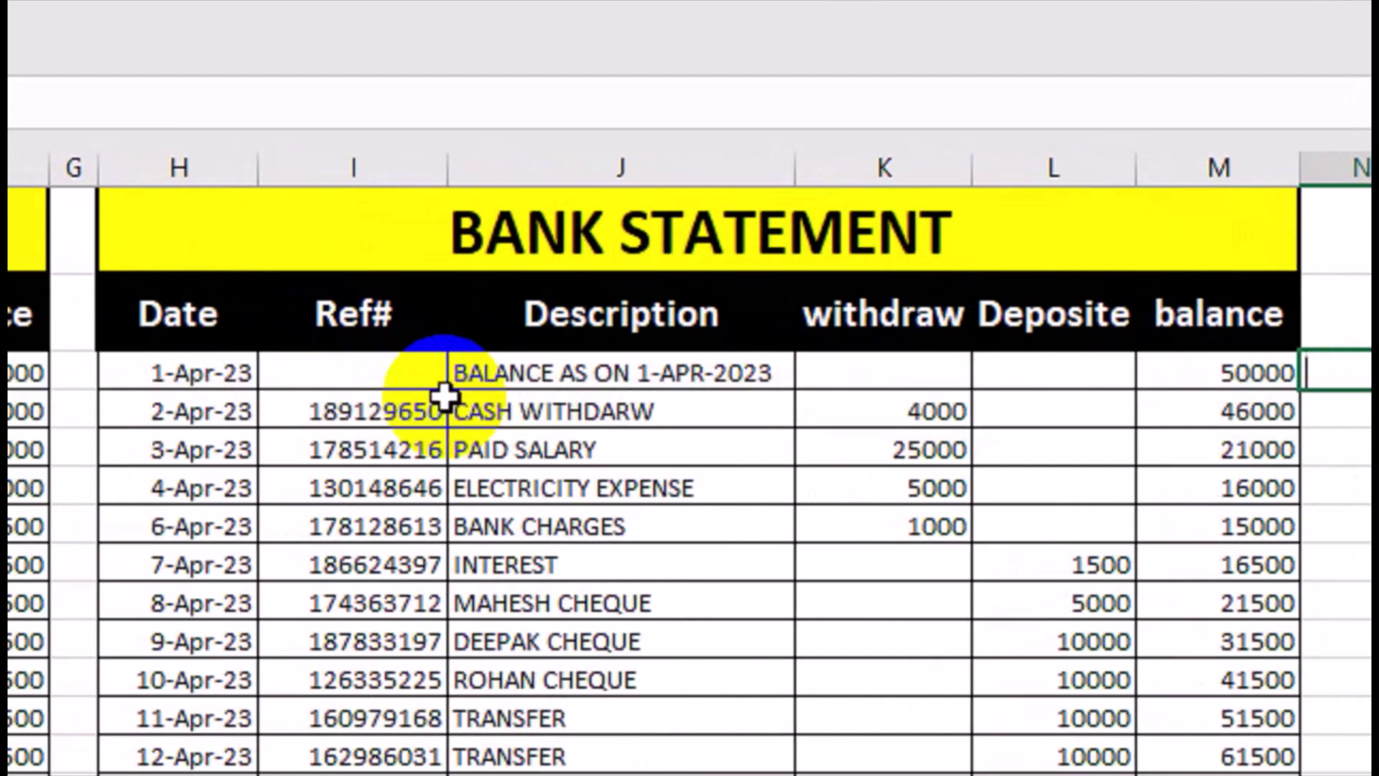
Start a VLOOKUP in N5 that looks up the reference in I5 within the absolute cash book range $B$4:$C$19
click(1336, 420)
text(=vl)
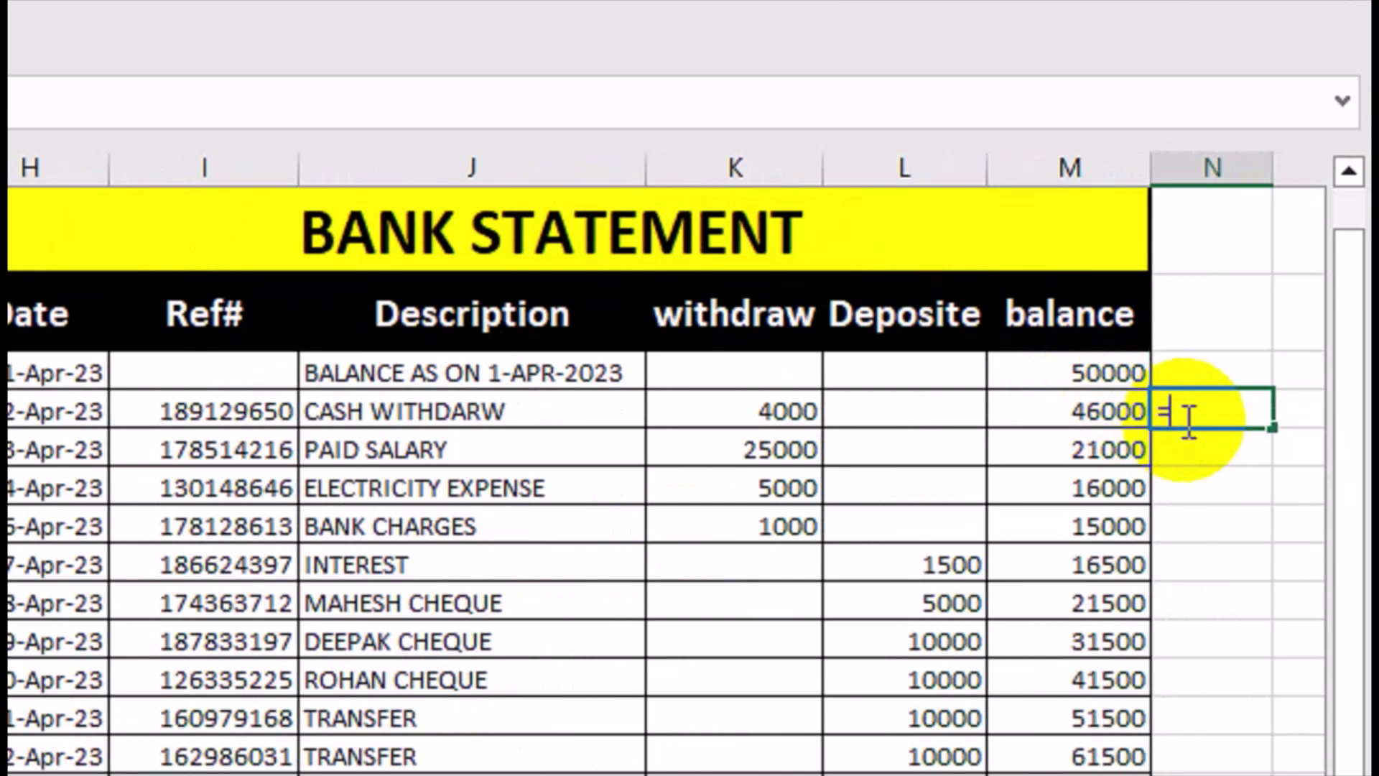
key(Tab)
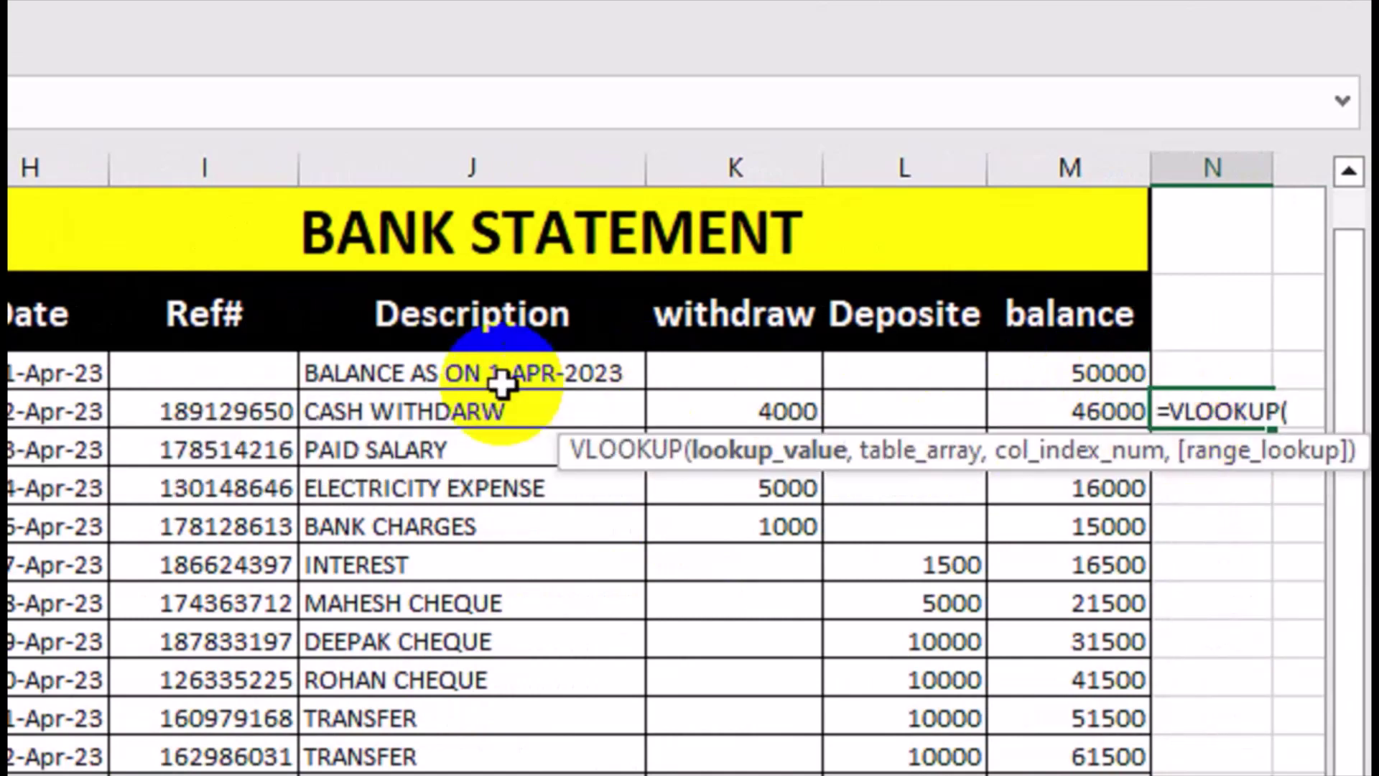
click(331, 407)
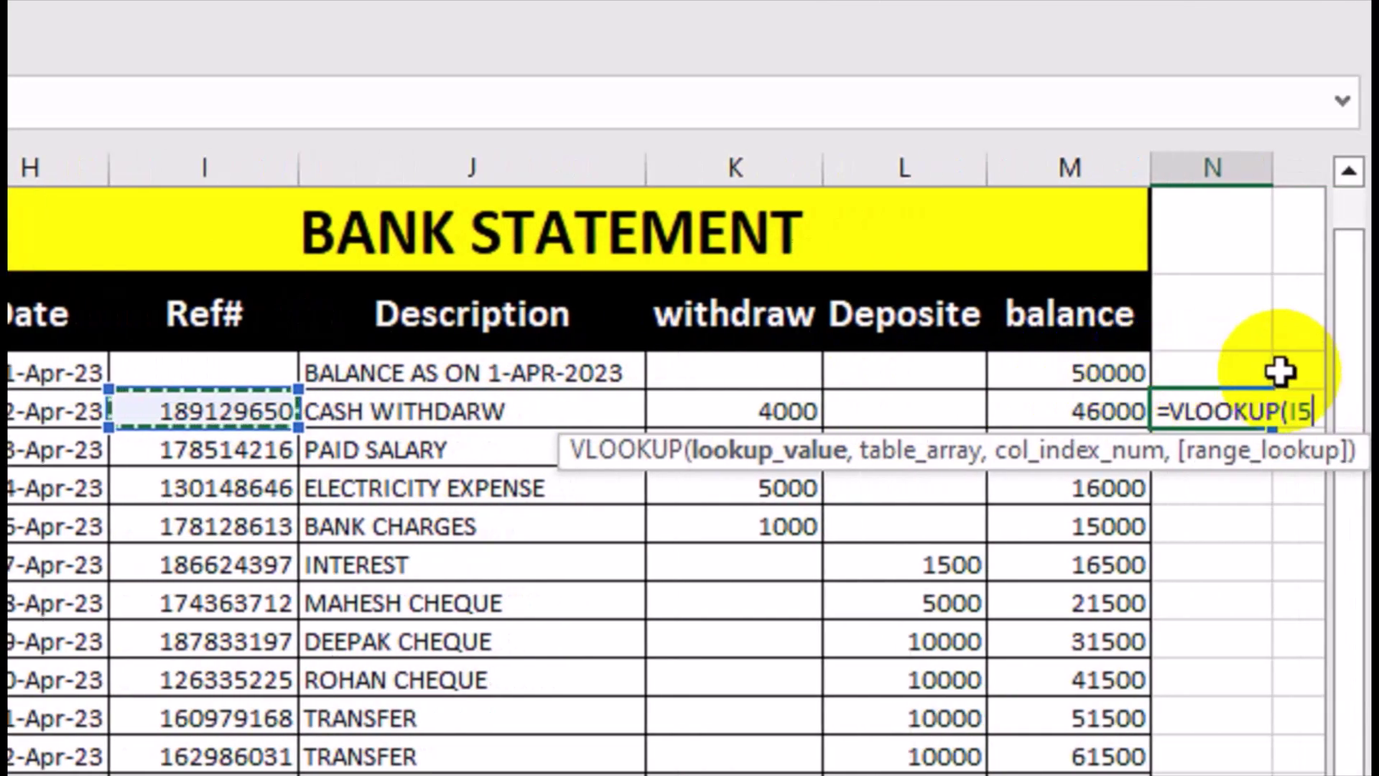
text(,)
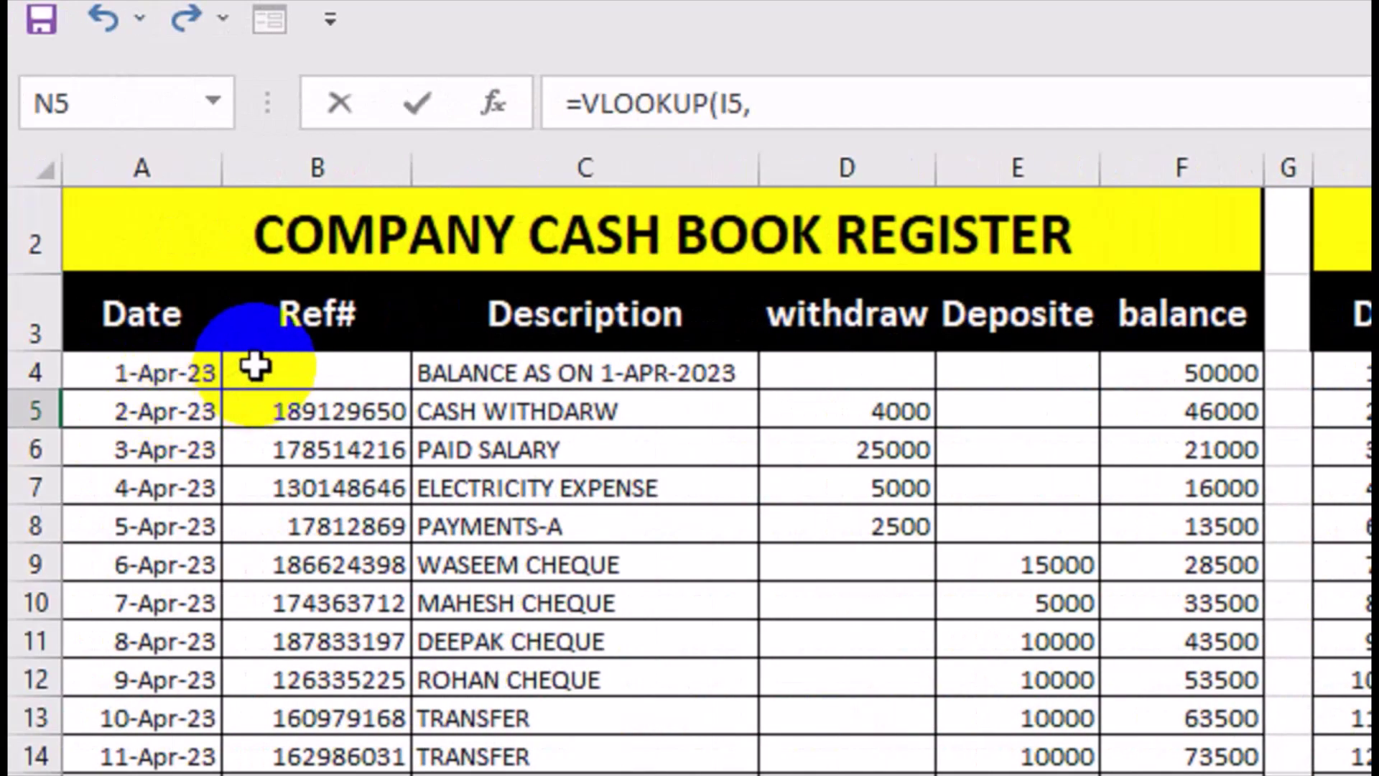
drag(255, 366, 575, 600)
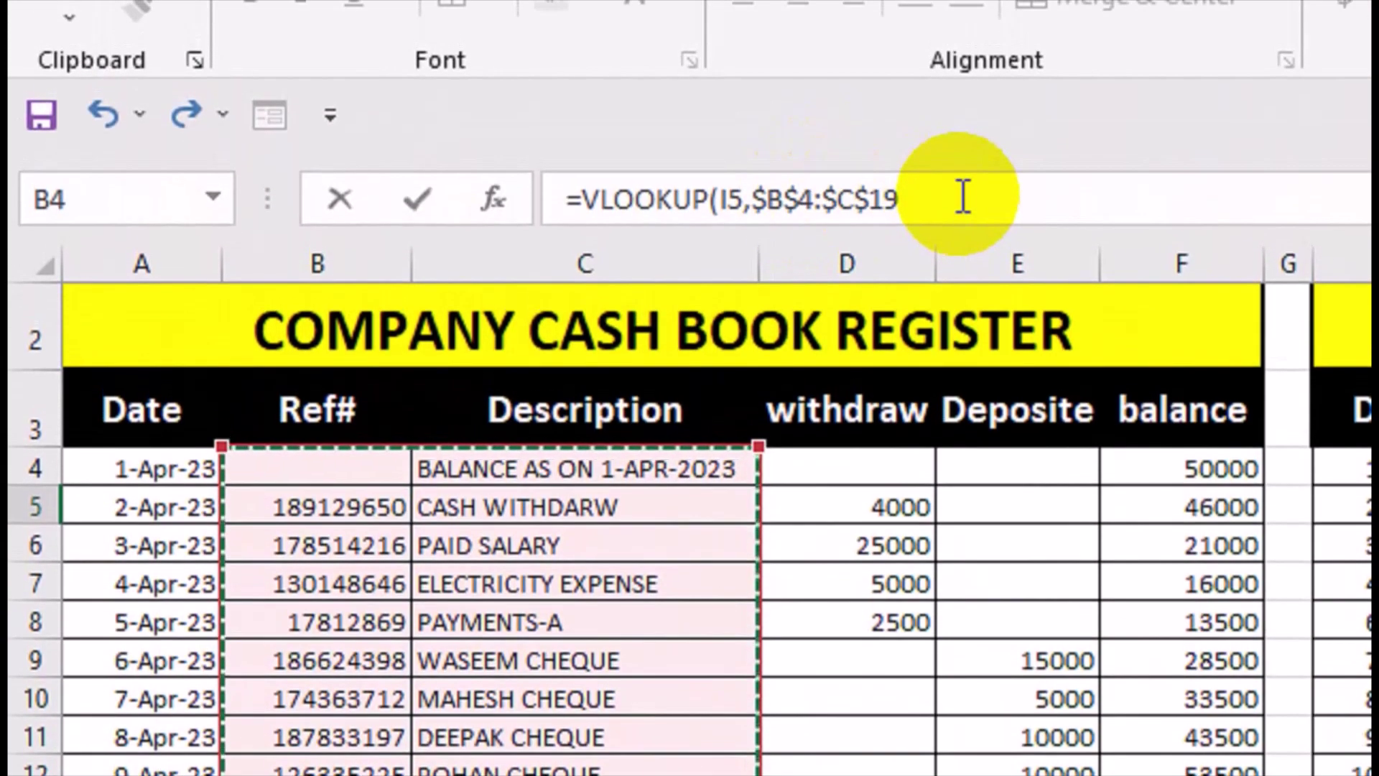
click(963, 190)
text(,)
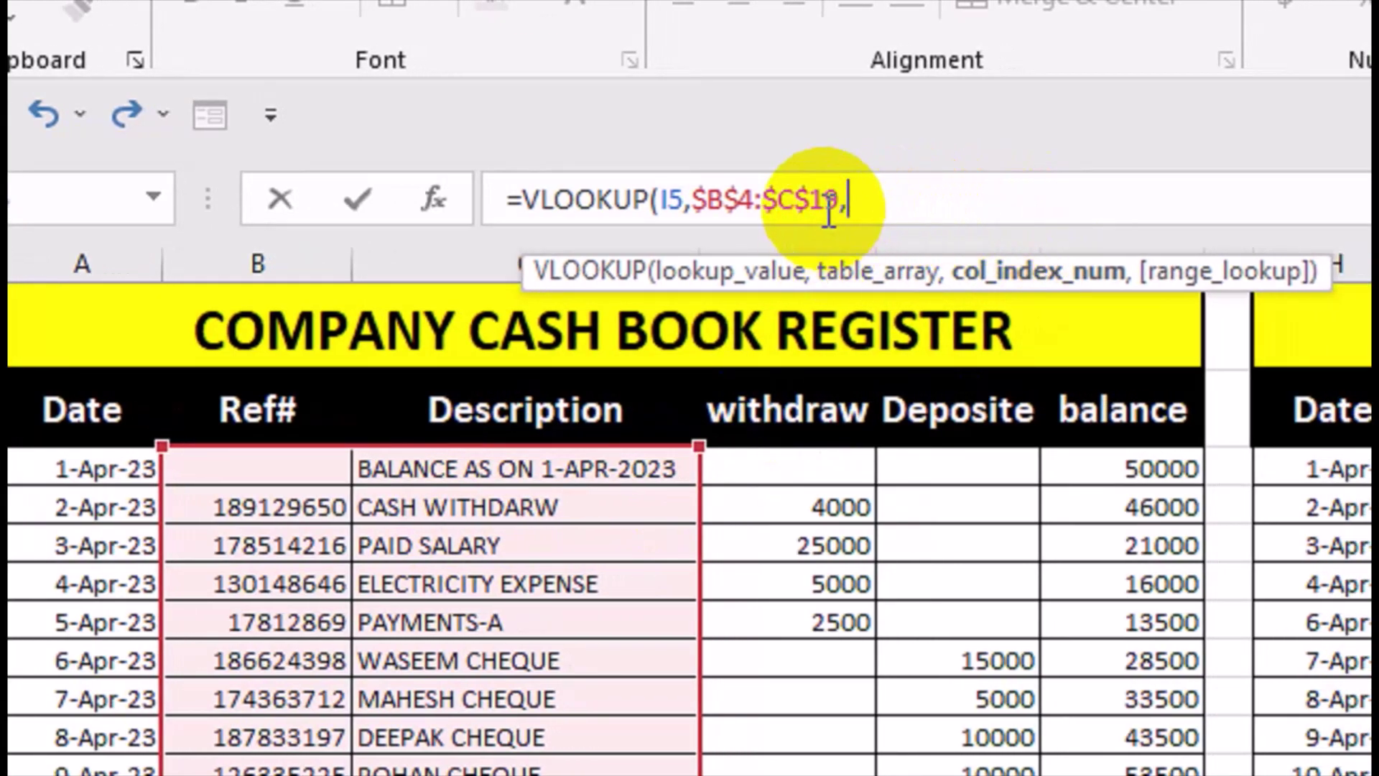
Complete the N5 lookup formula with column index 2 and an exact match (FALSE)
text(,)
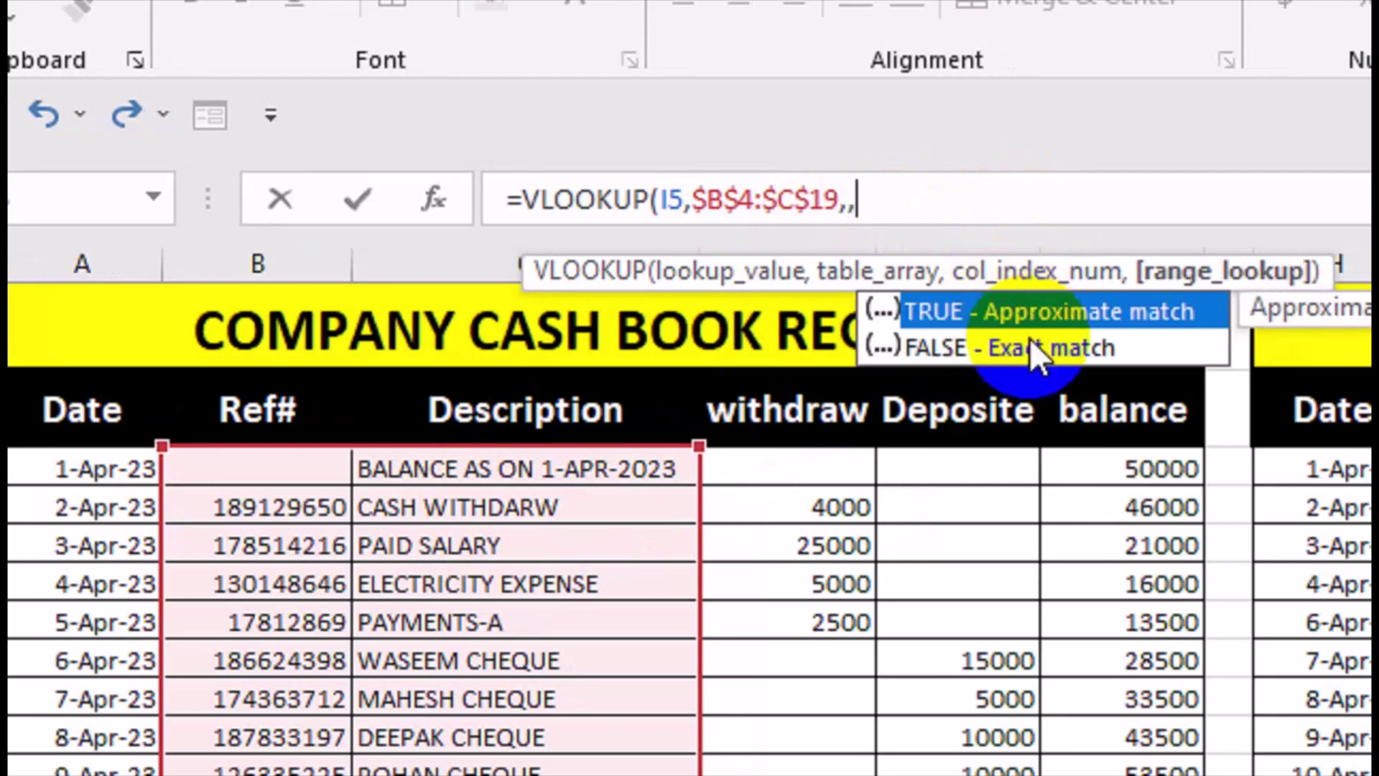
key(BackSpace)
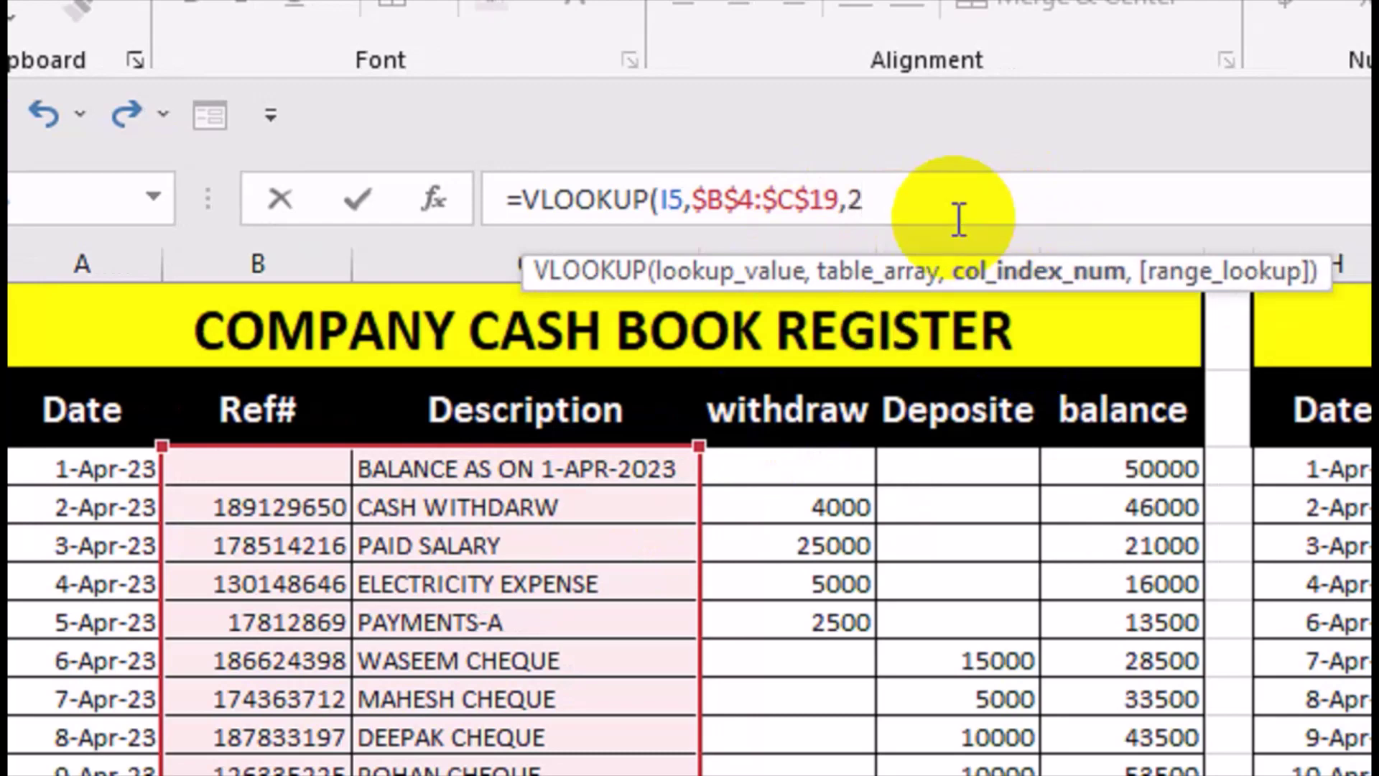
text(,)
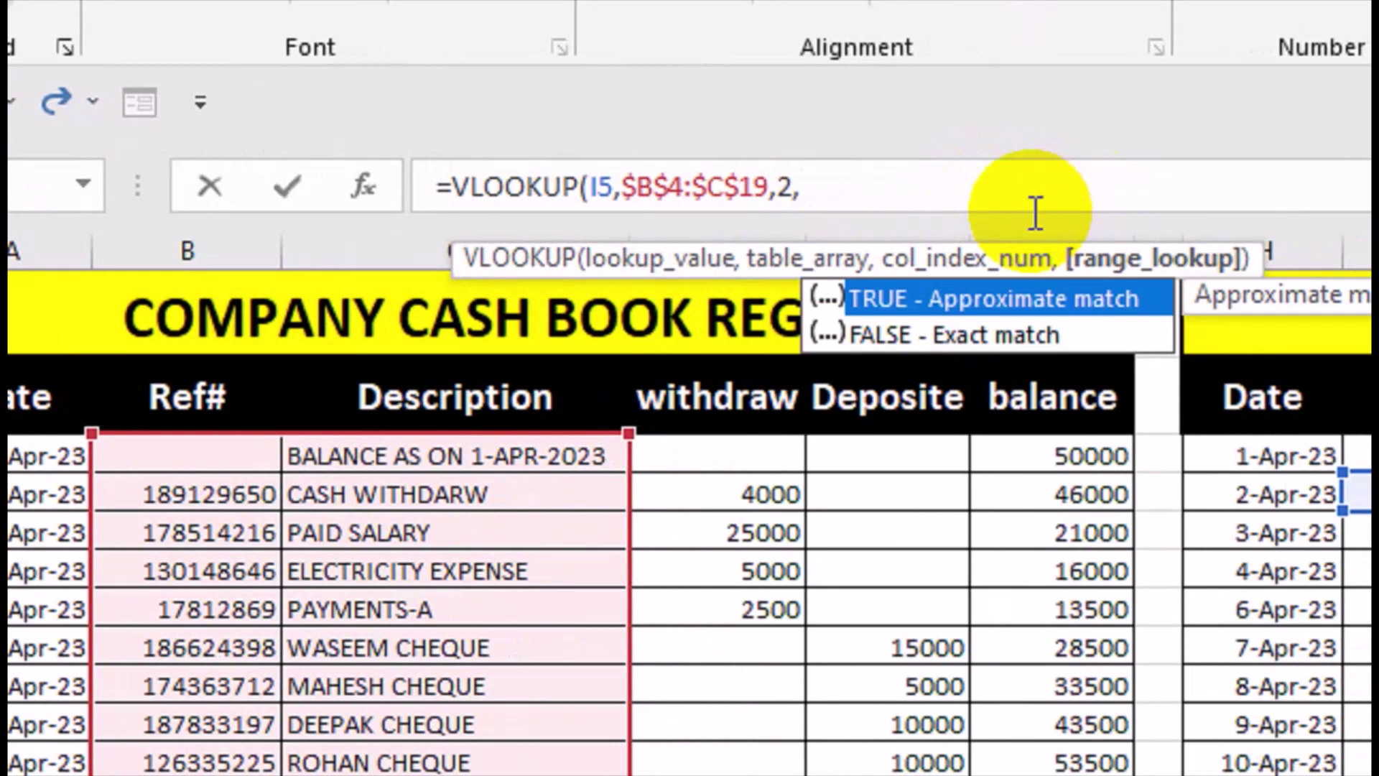
key(Down)
key(Tab)
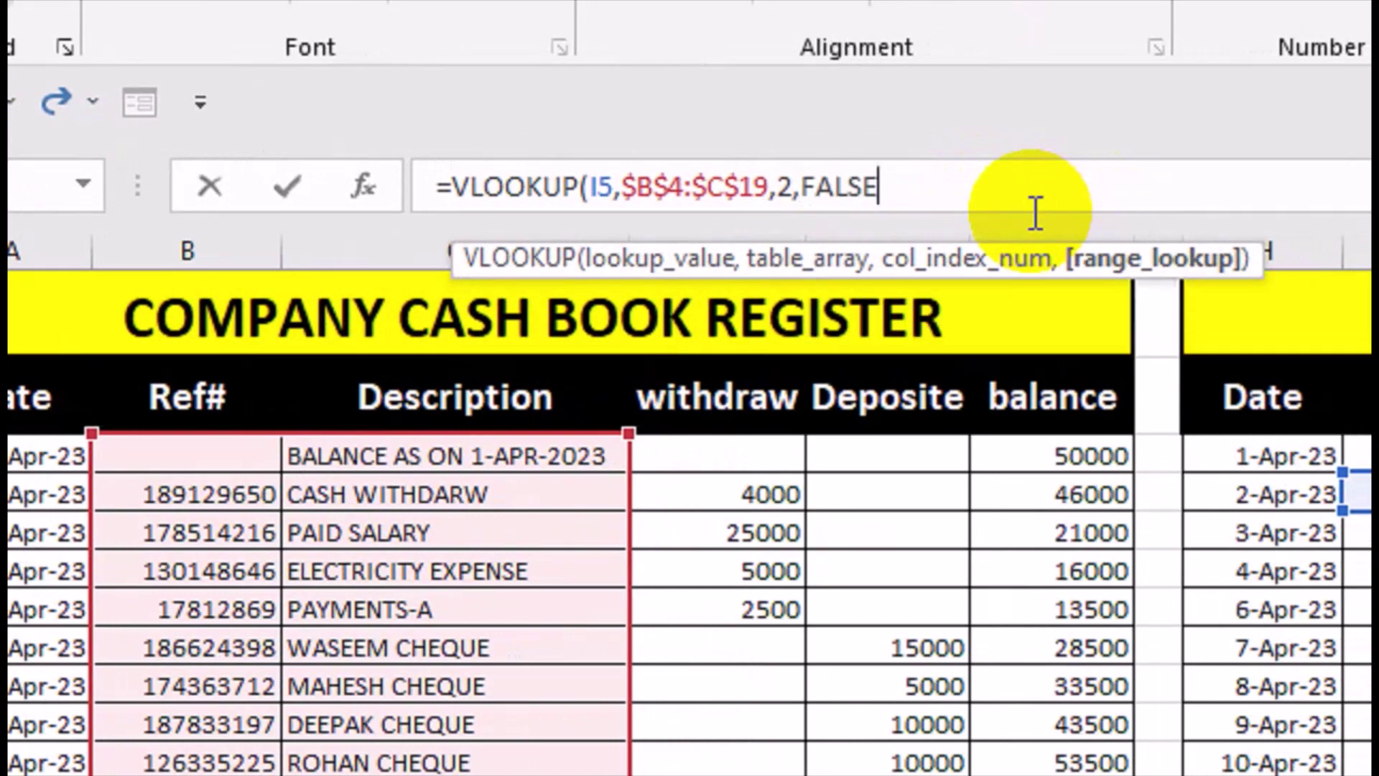
text())
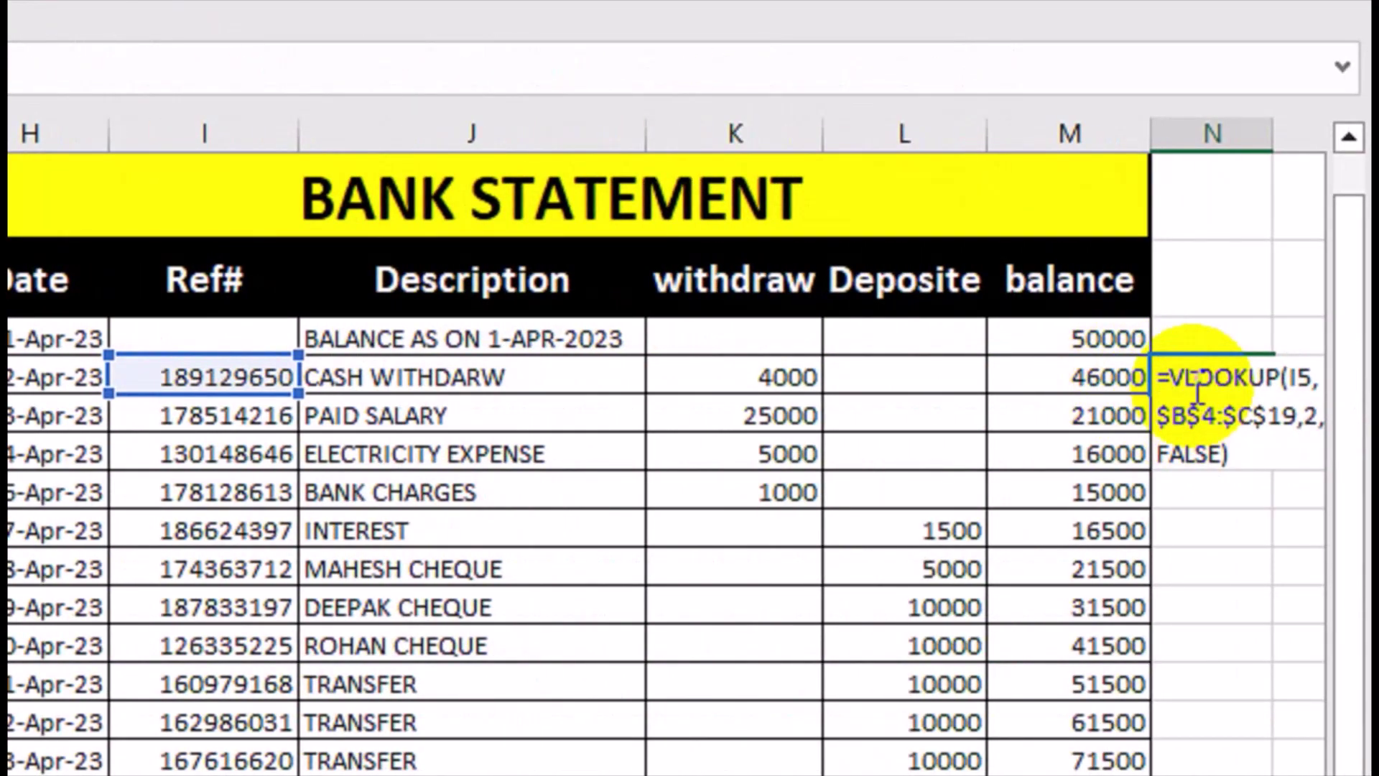
key(Return)
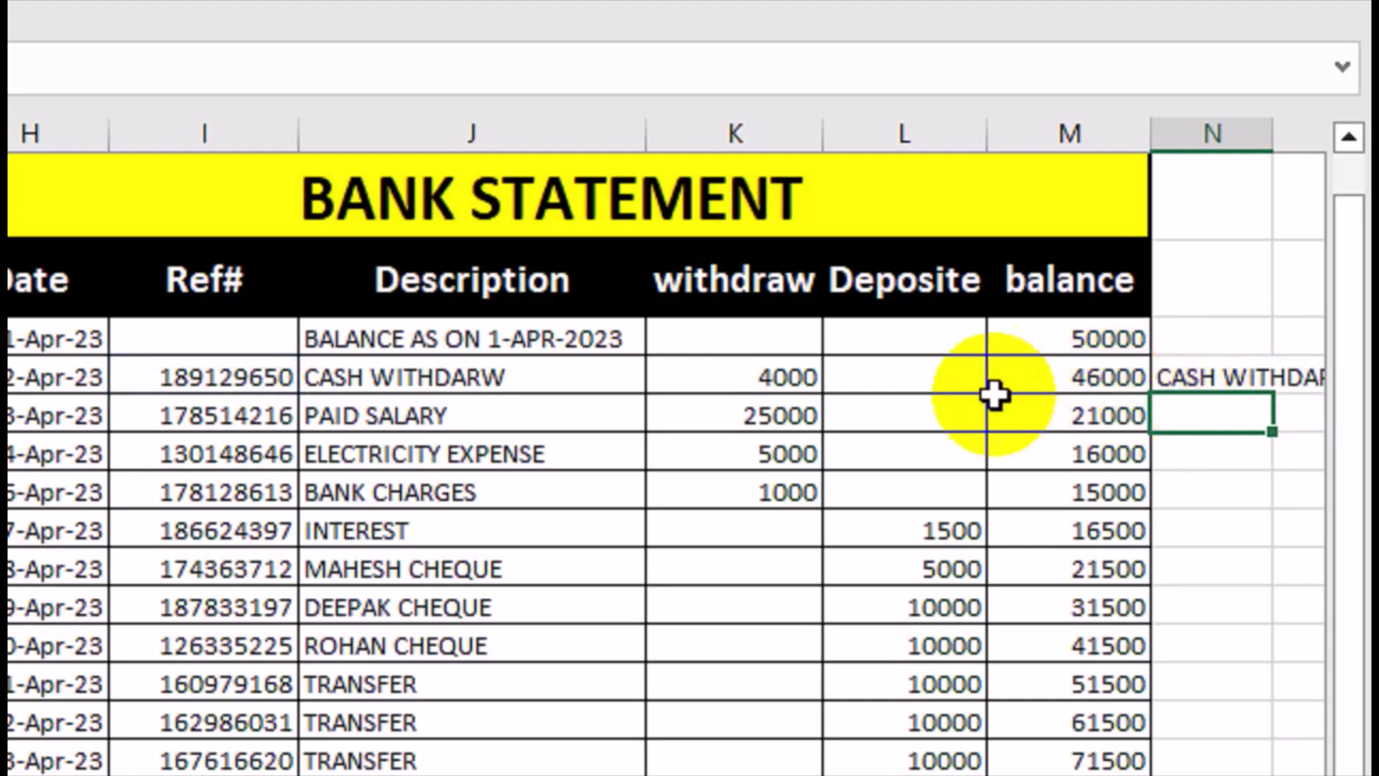
Fill the N5 lookup formula down through the bank statement rows and clear the extra results in N20:N21
click(453, 371)
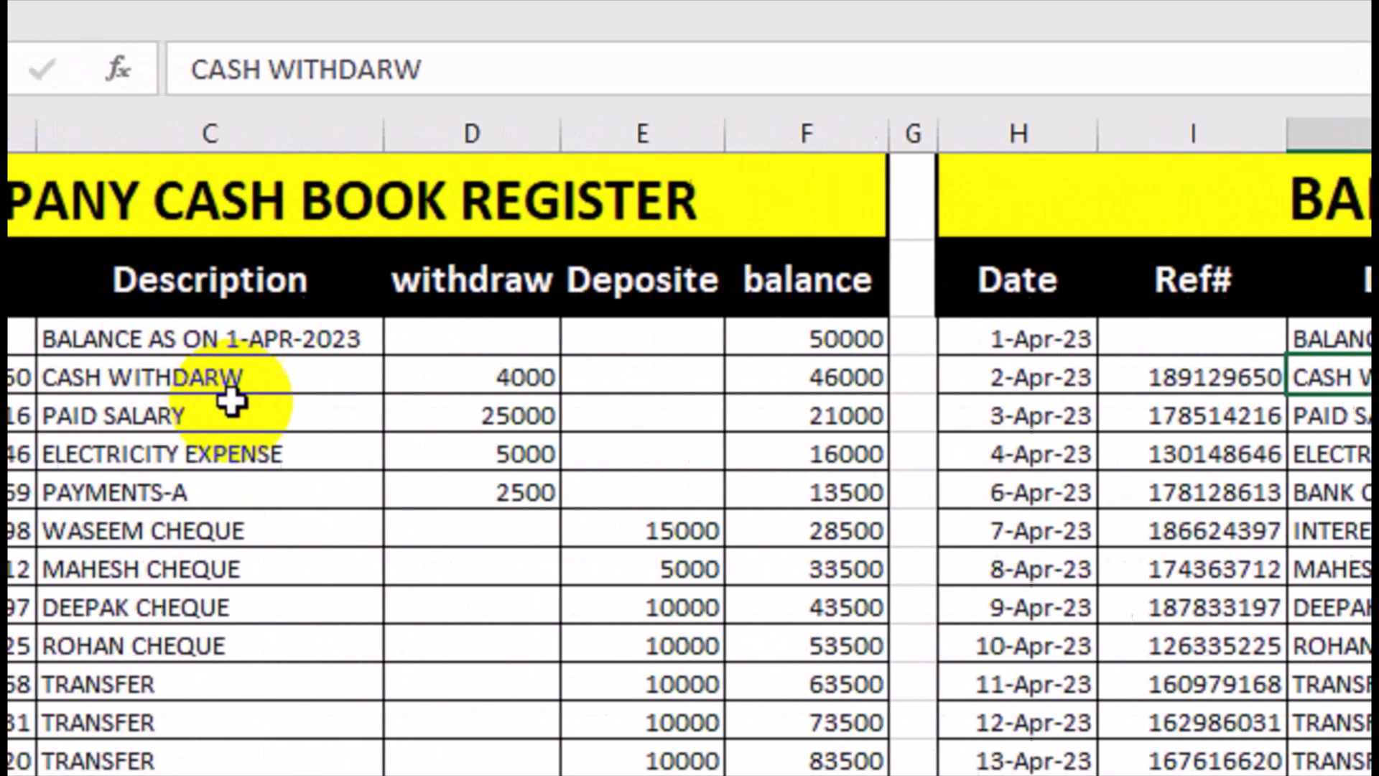
click(349, 376)
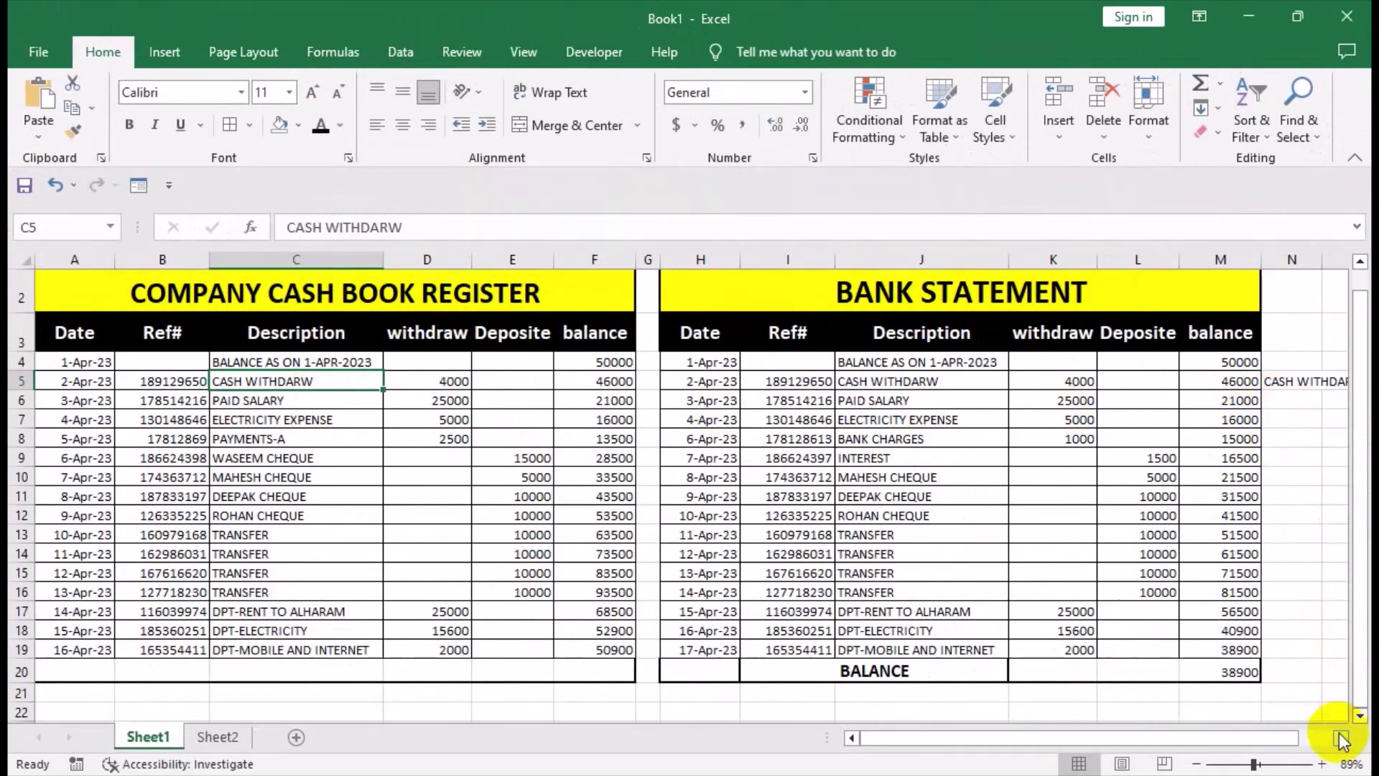
click(1342, 739)
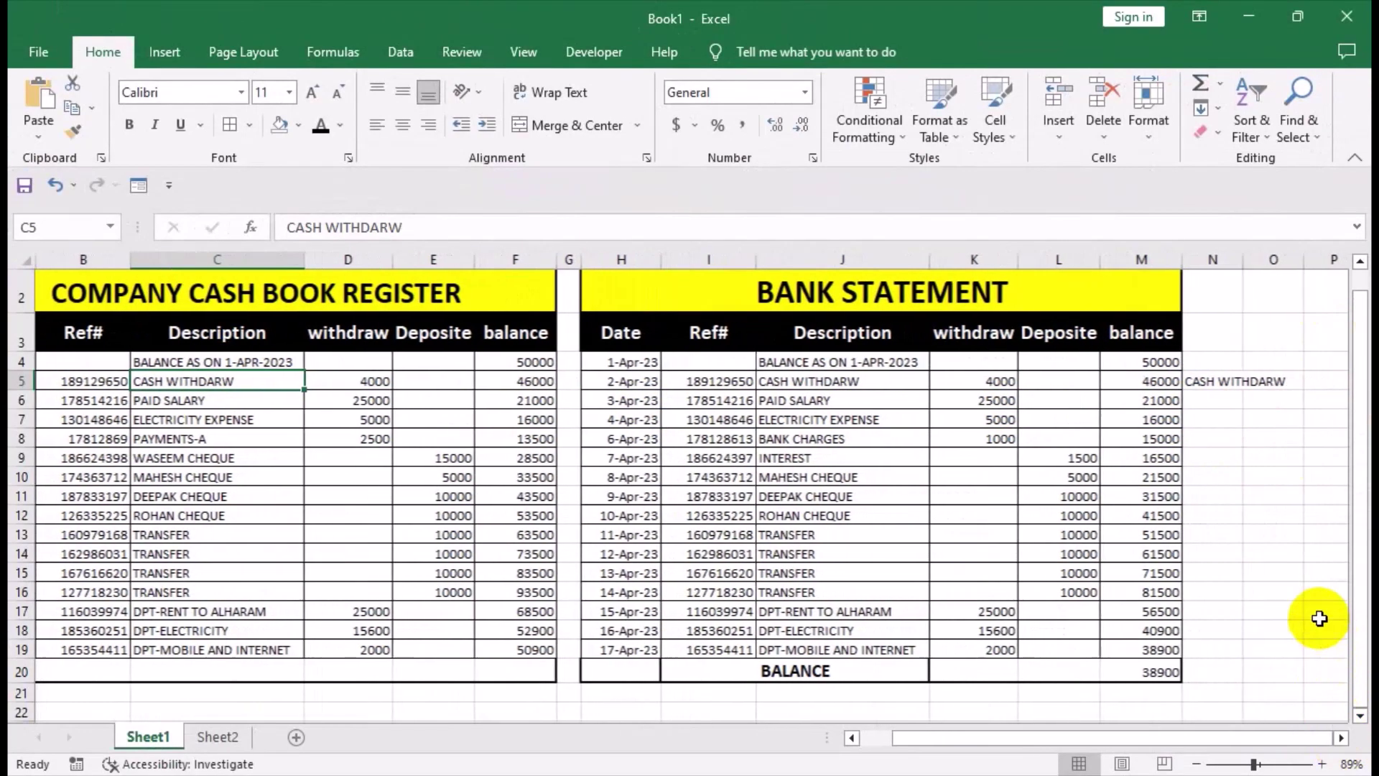
click(1221, 382)
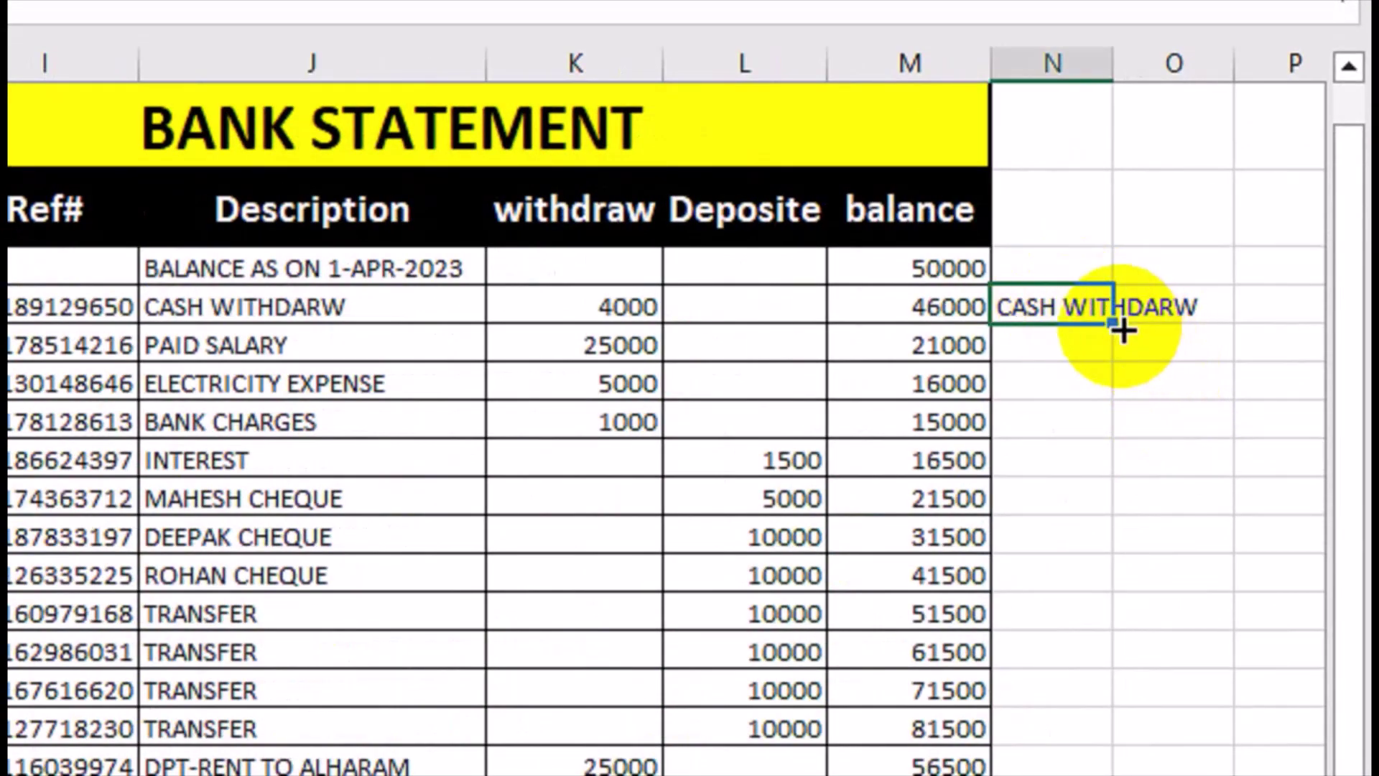
double_click(1123, 330)
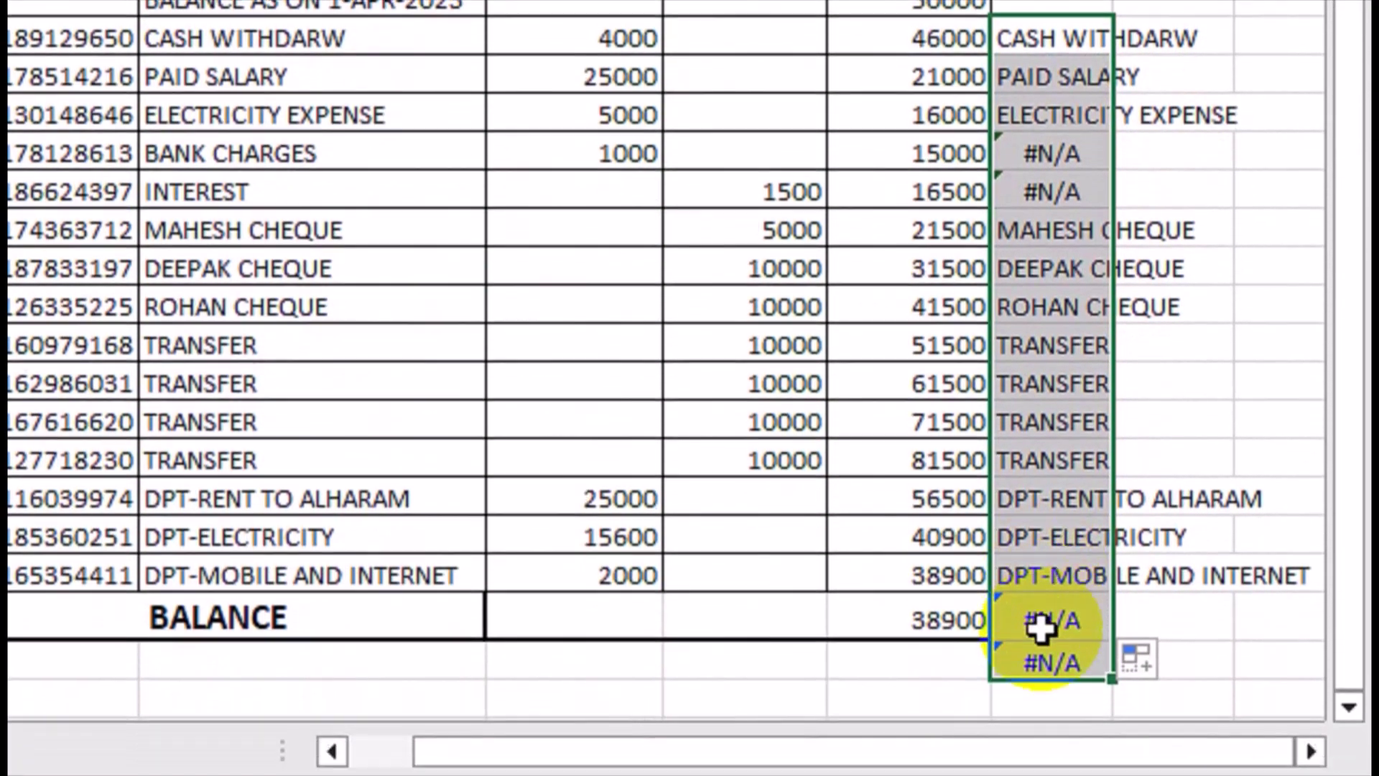
drag(1041, 628, 1041, 661)
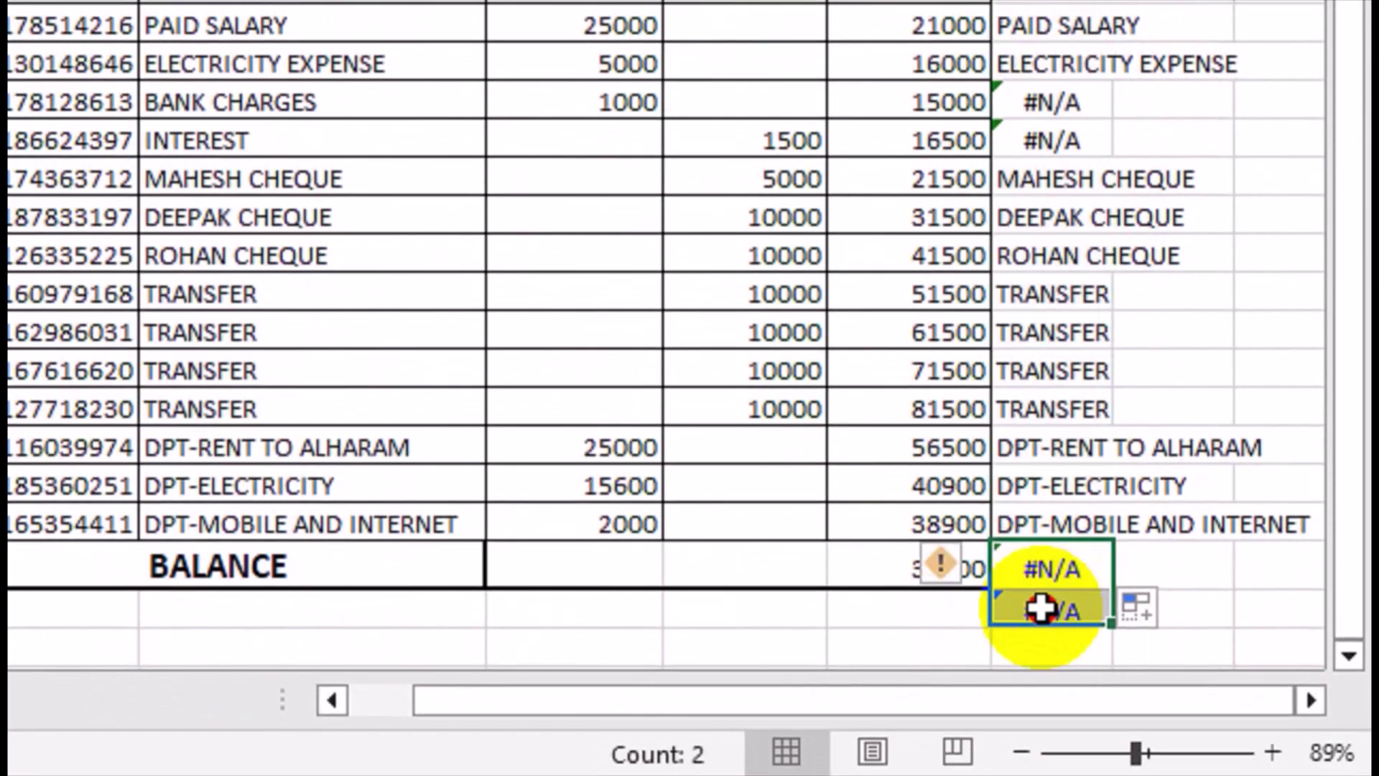
click(960, 529)
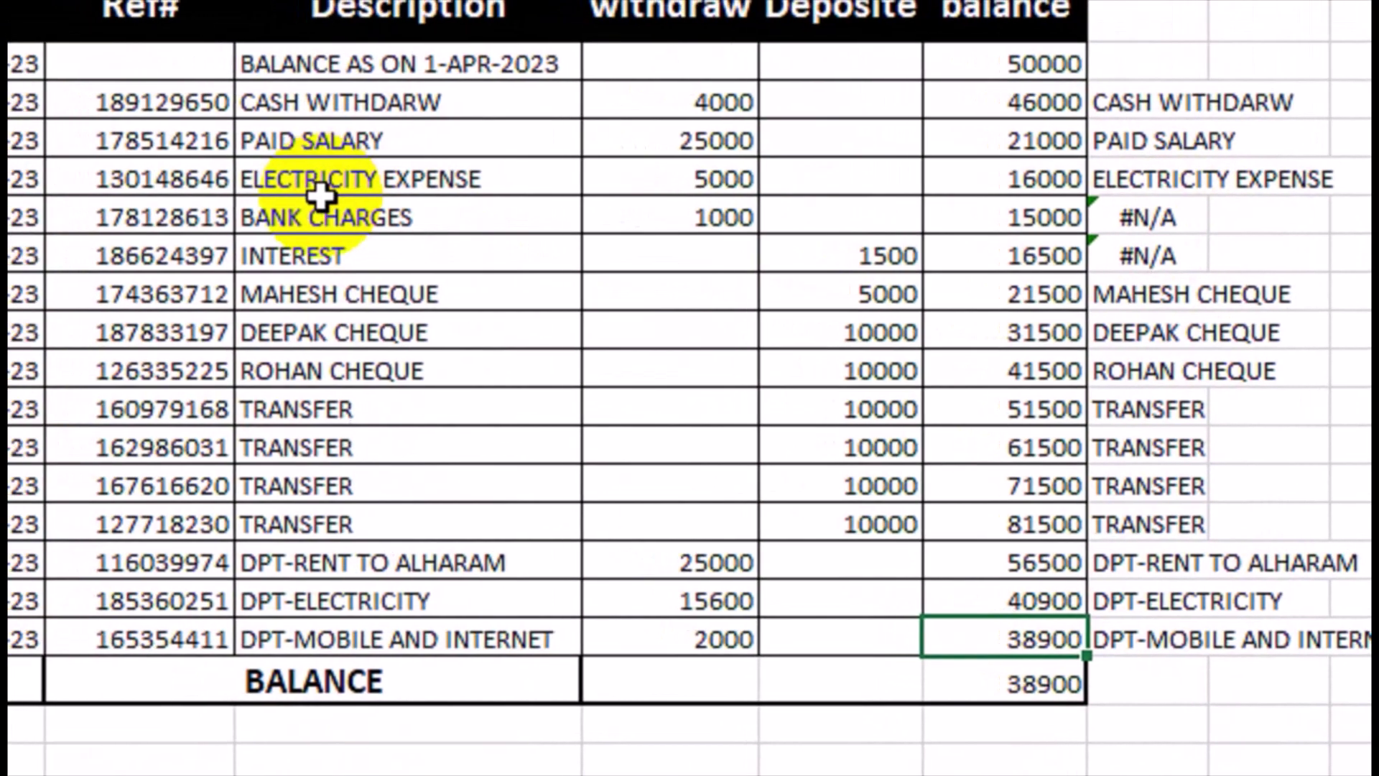
drag(228, 201, 215, 229)
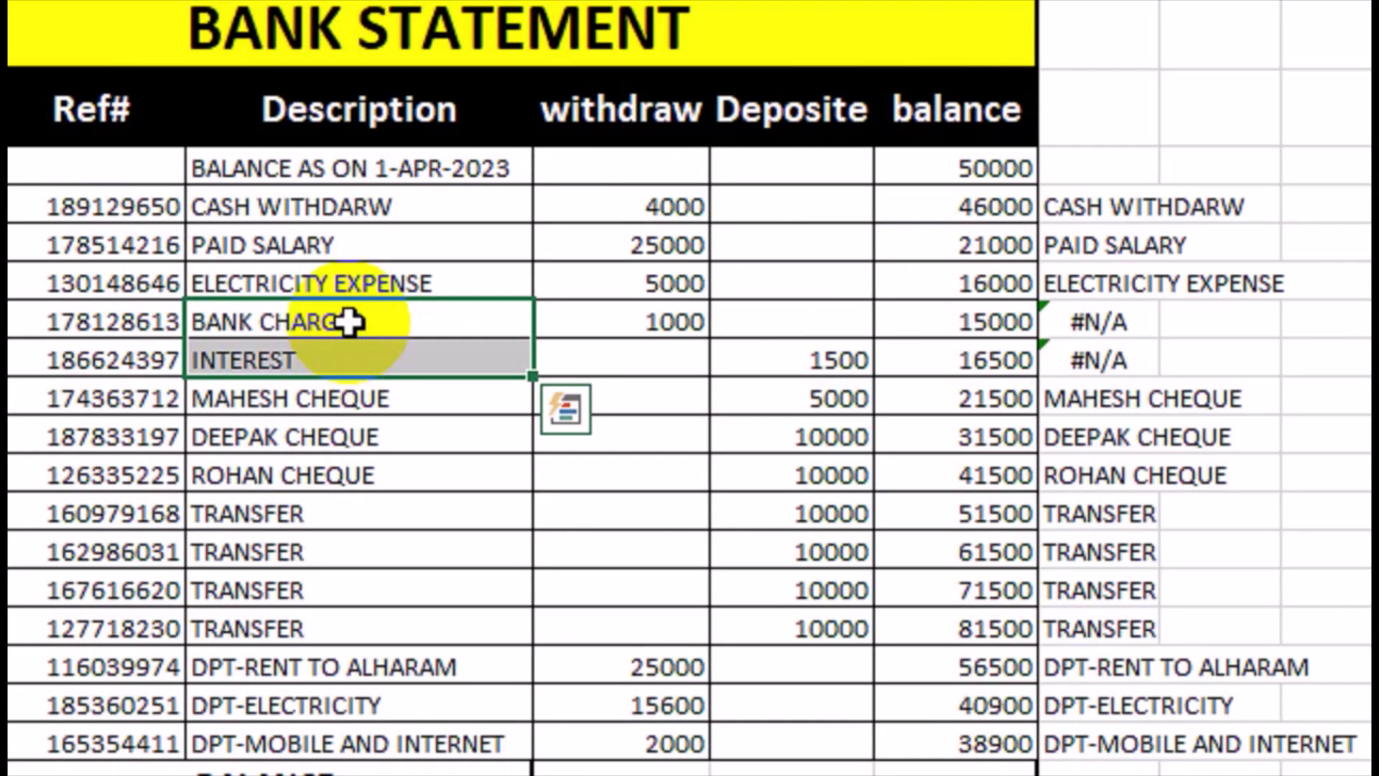
key(ctrl+q)
scroll(317, 317, left, 5)
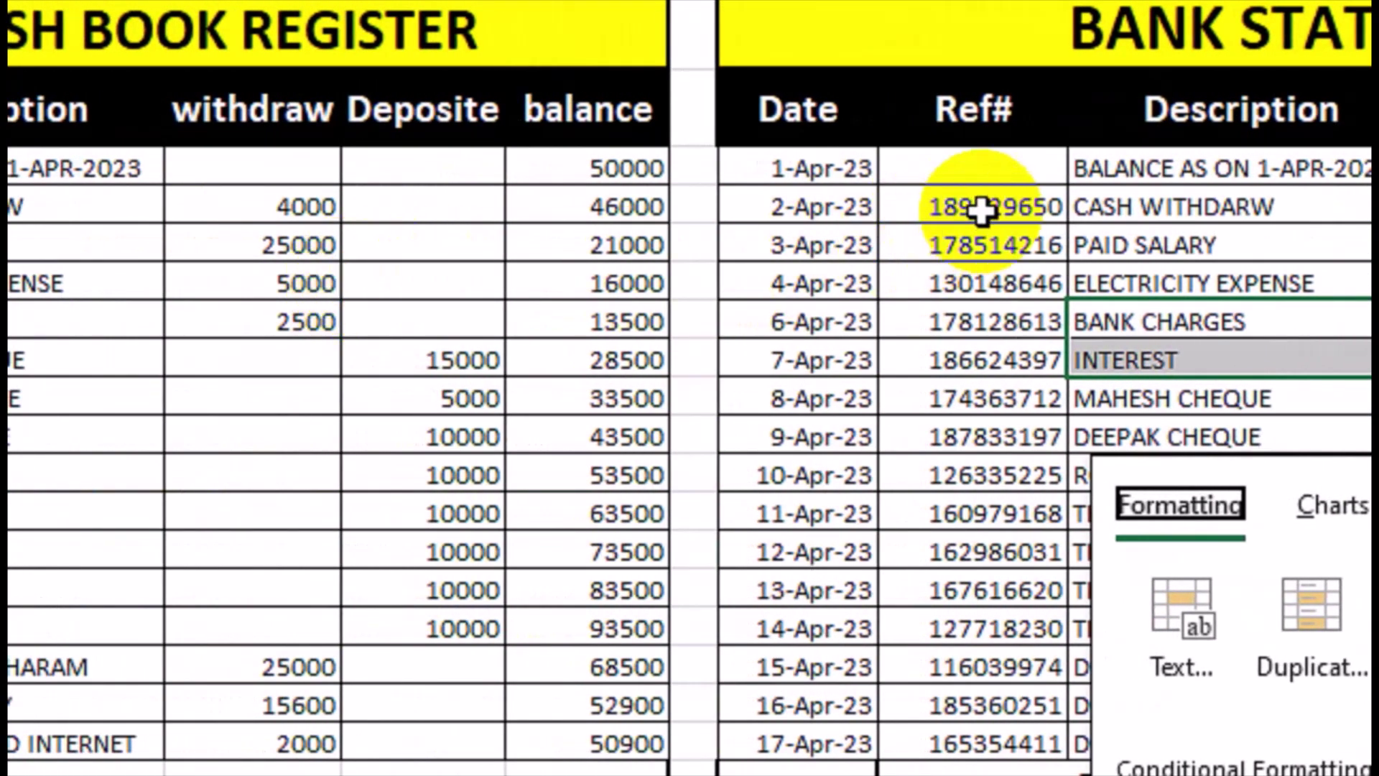
drag(1206, 168, 1221, 743)
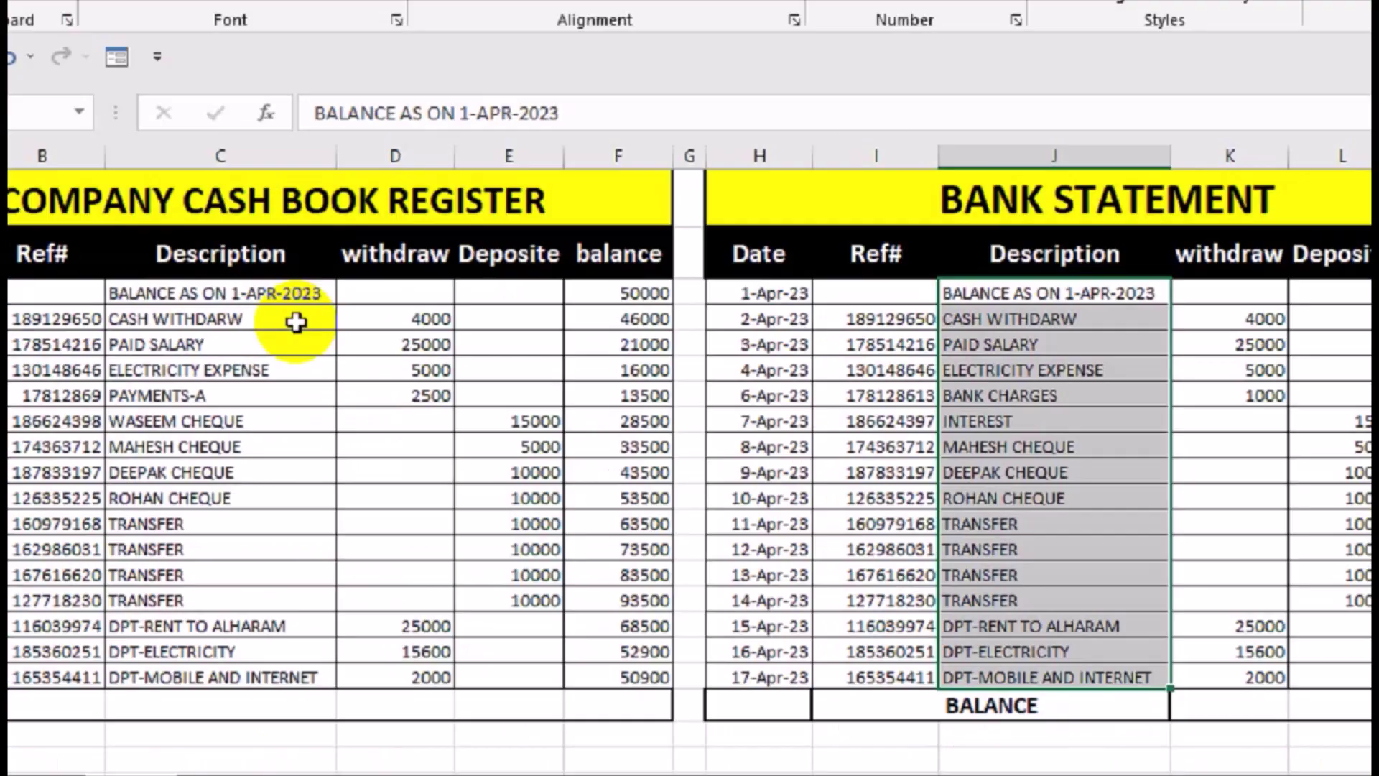
drag(415, 194, 362, 384)
Highlight the unique values across descriptions C5:C19 and J5:J19 with Light Red Fill with Dark Red Text
drag(260, 476, 240, 633)
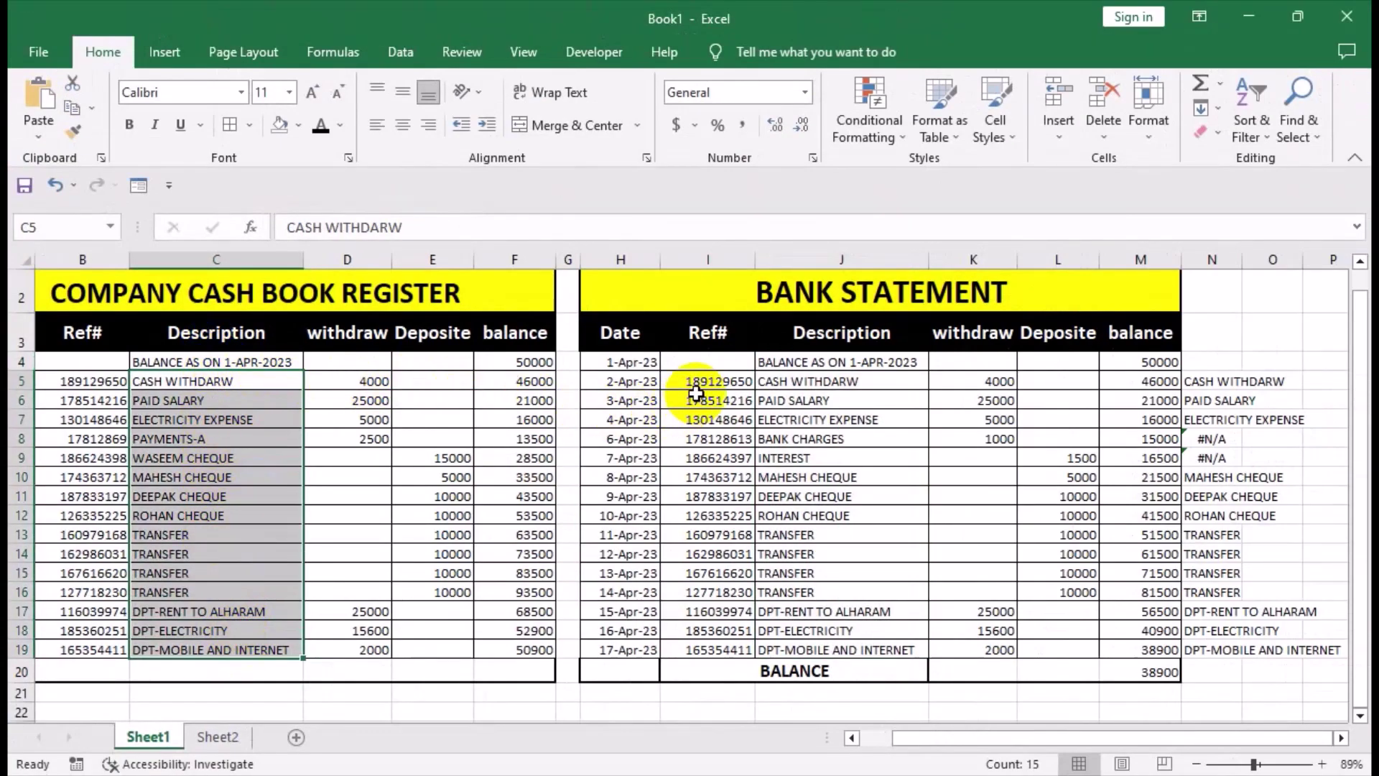
drag(811, 381, 806, 641)
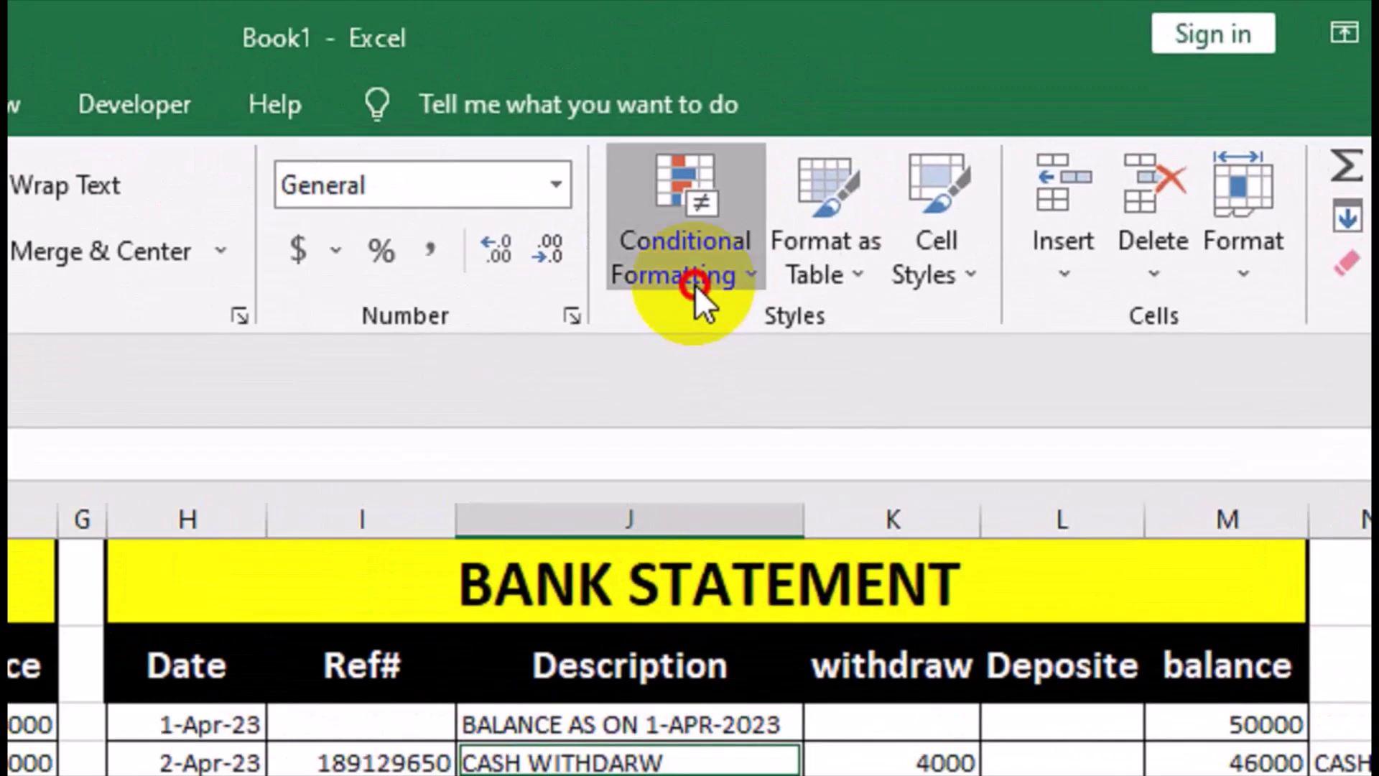
click(876, 142)
mouse_move(935, 173)
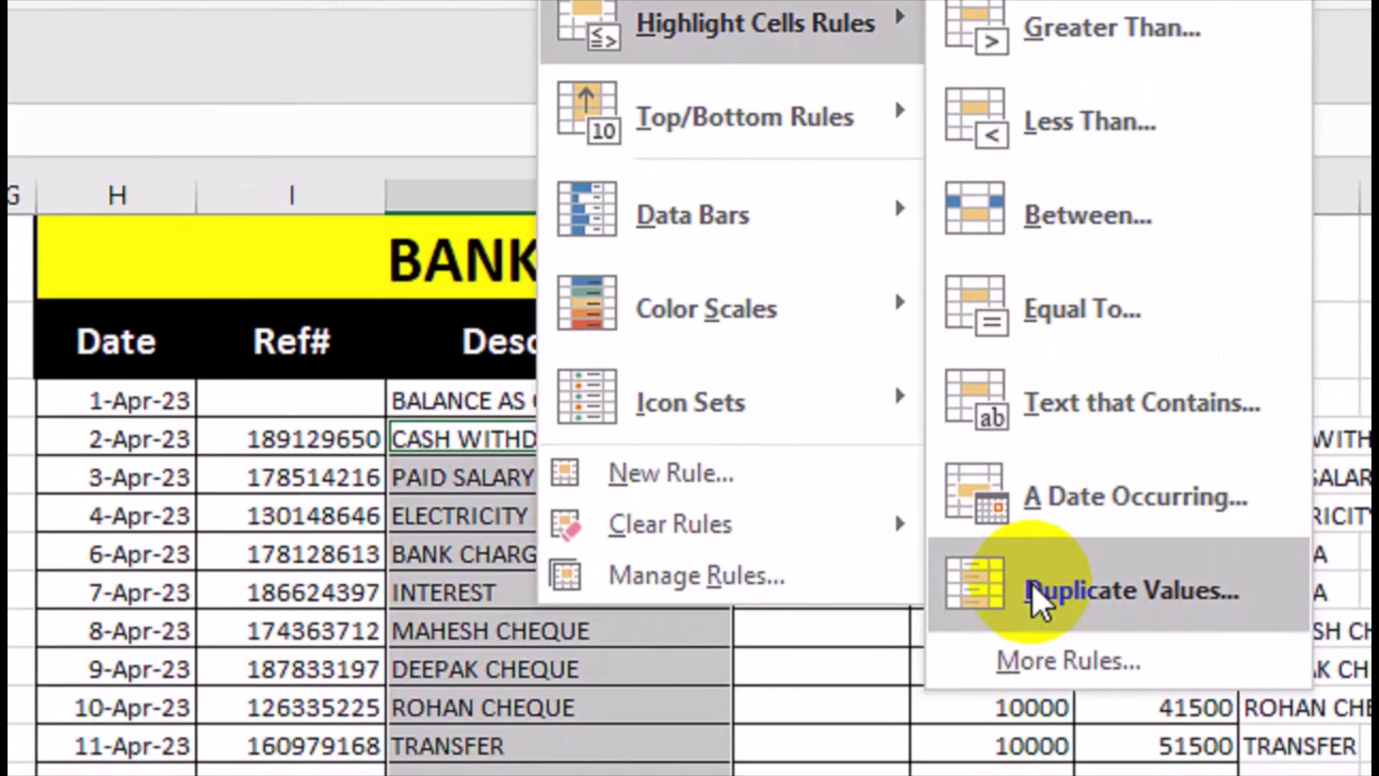
click(1034, 774)
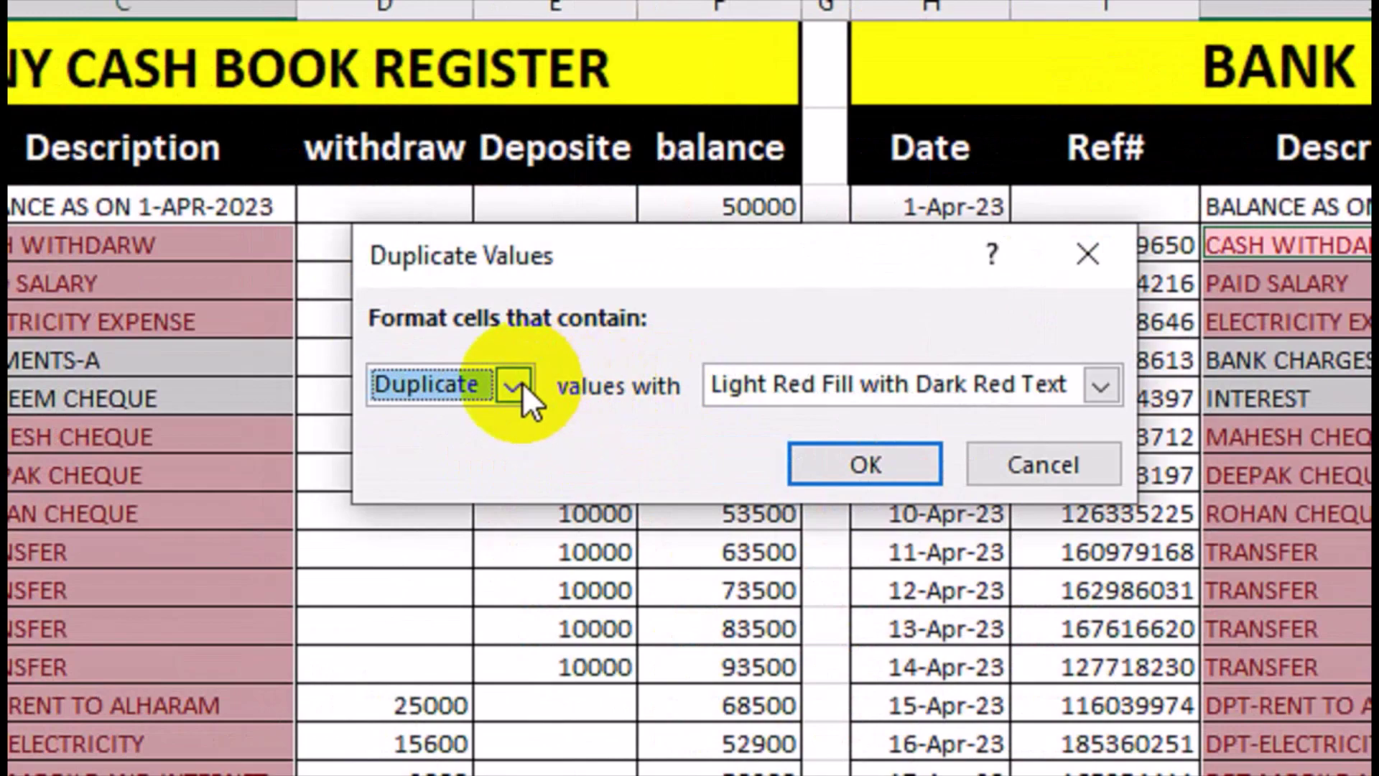
click(470, 446)
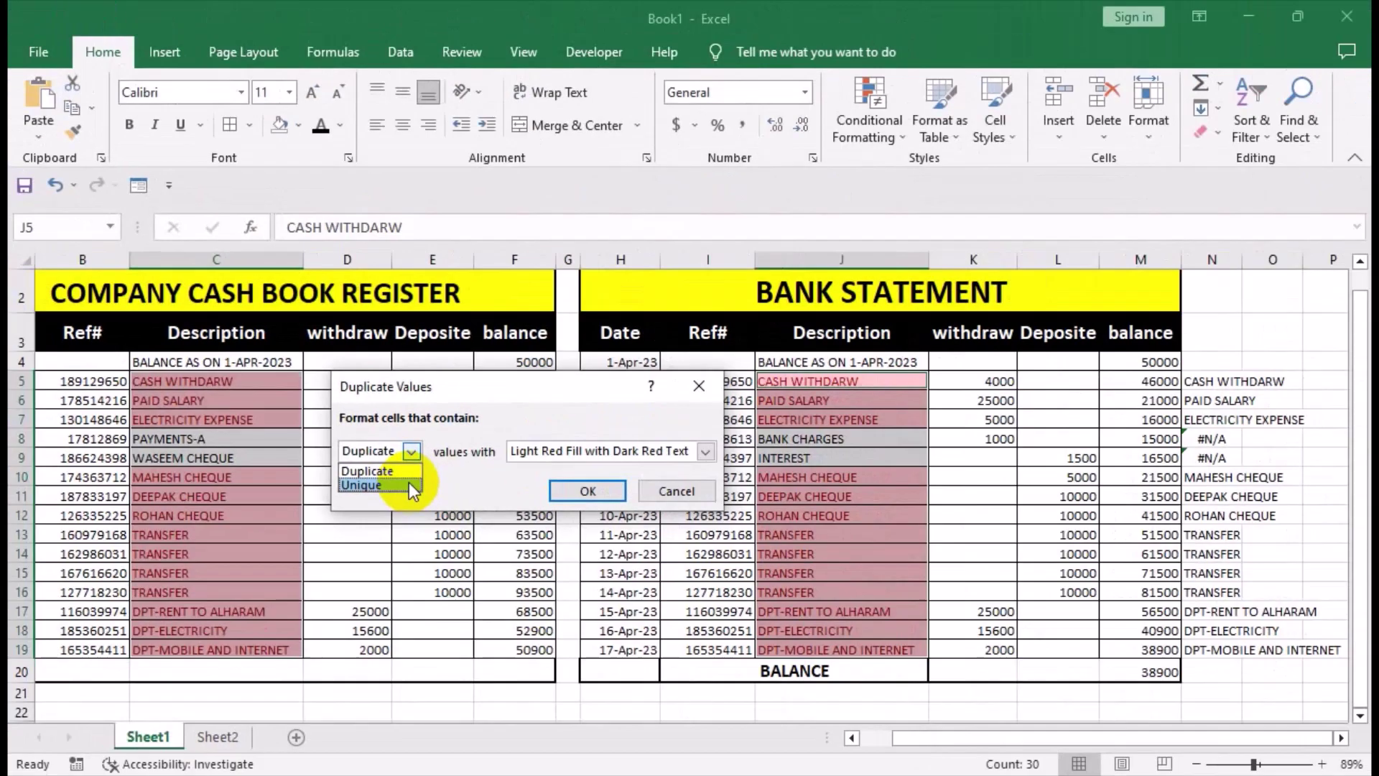
click(507, 452)
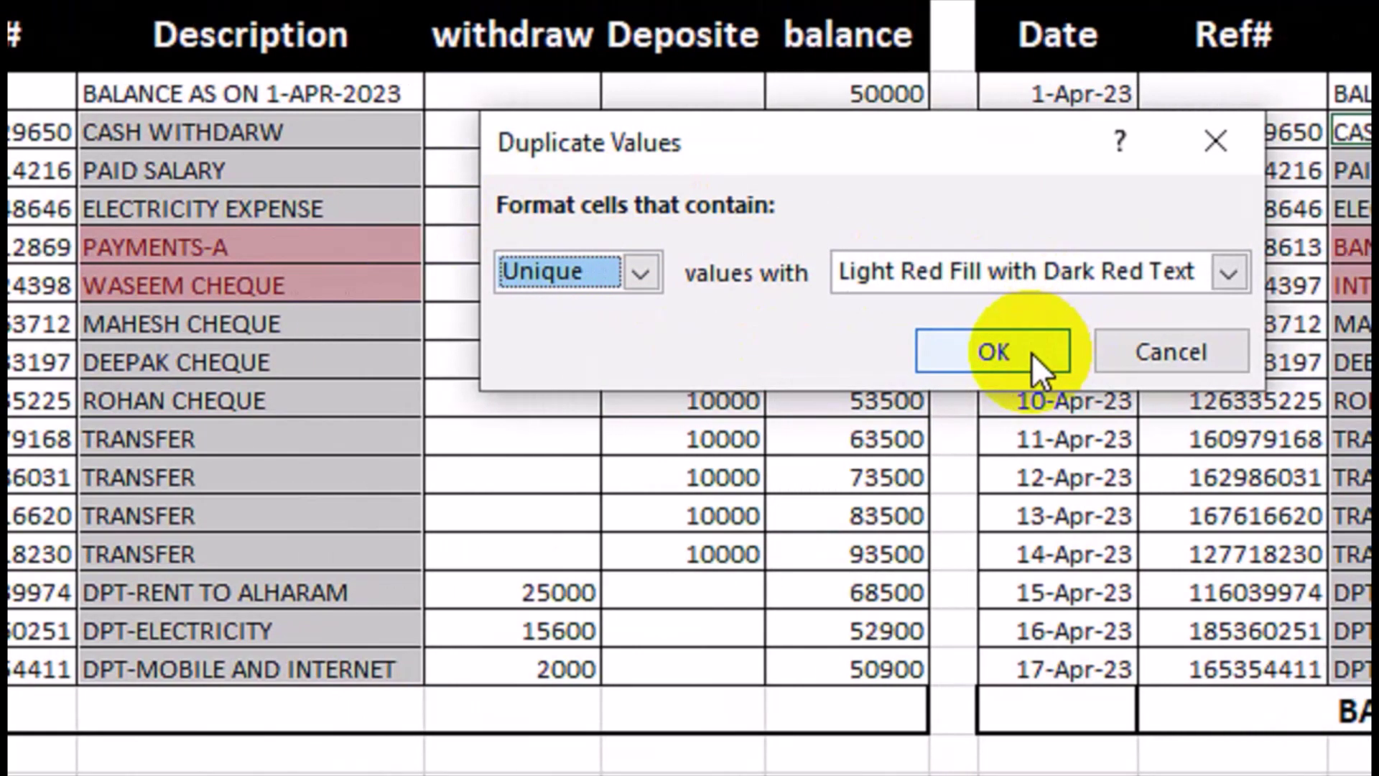
click(1032, 351)
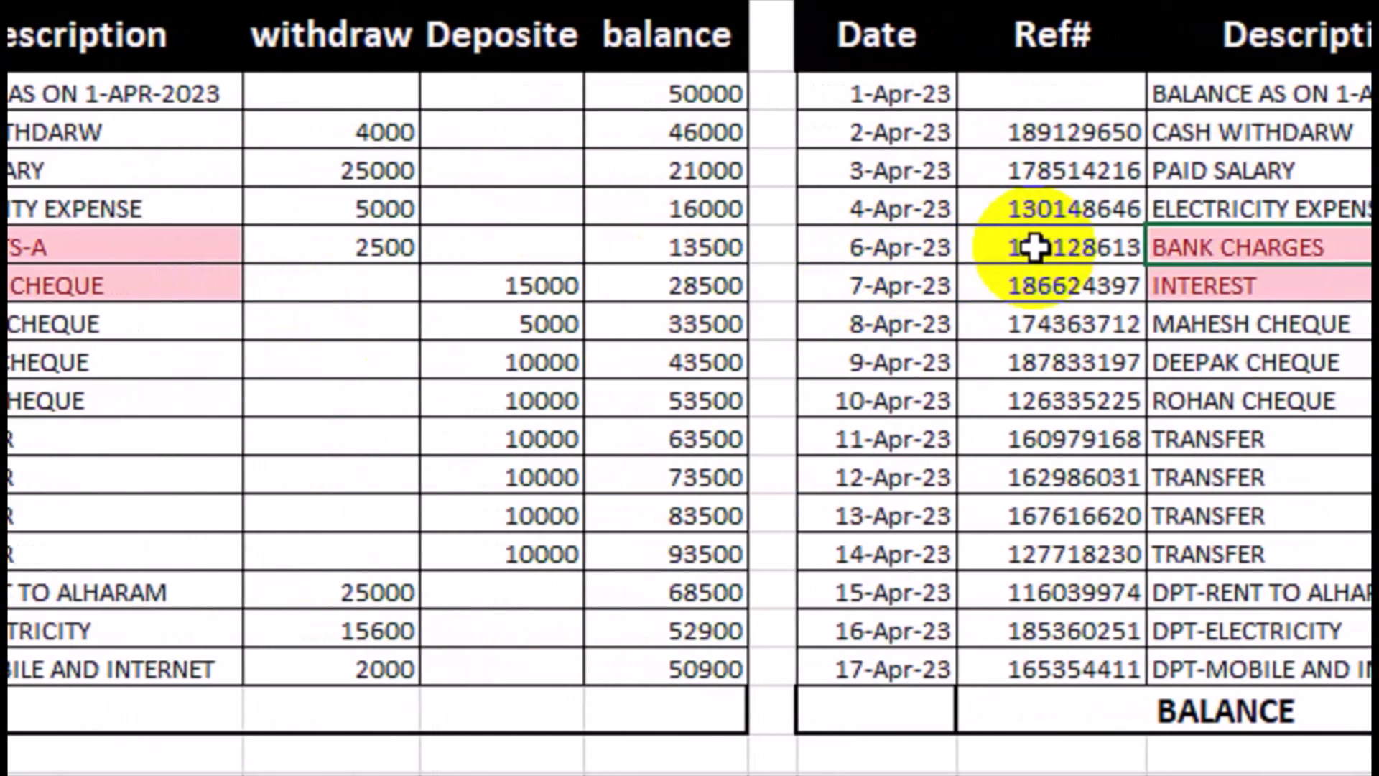
Copy the bank charges and interest entries of the bank statement, H8:L9, without their balances
drag(896, 248, 1068, 265)
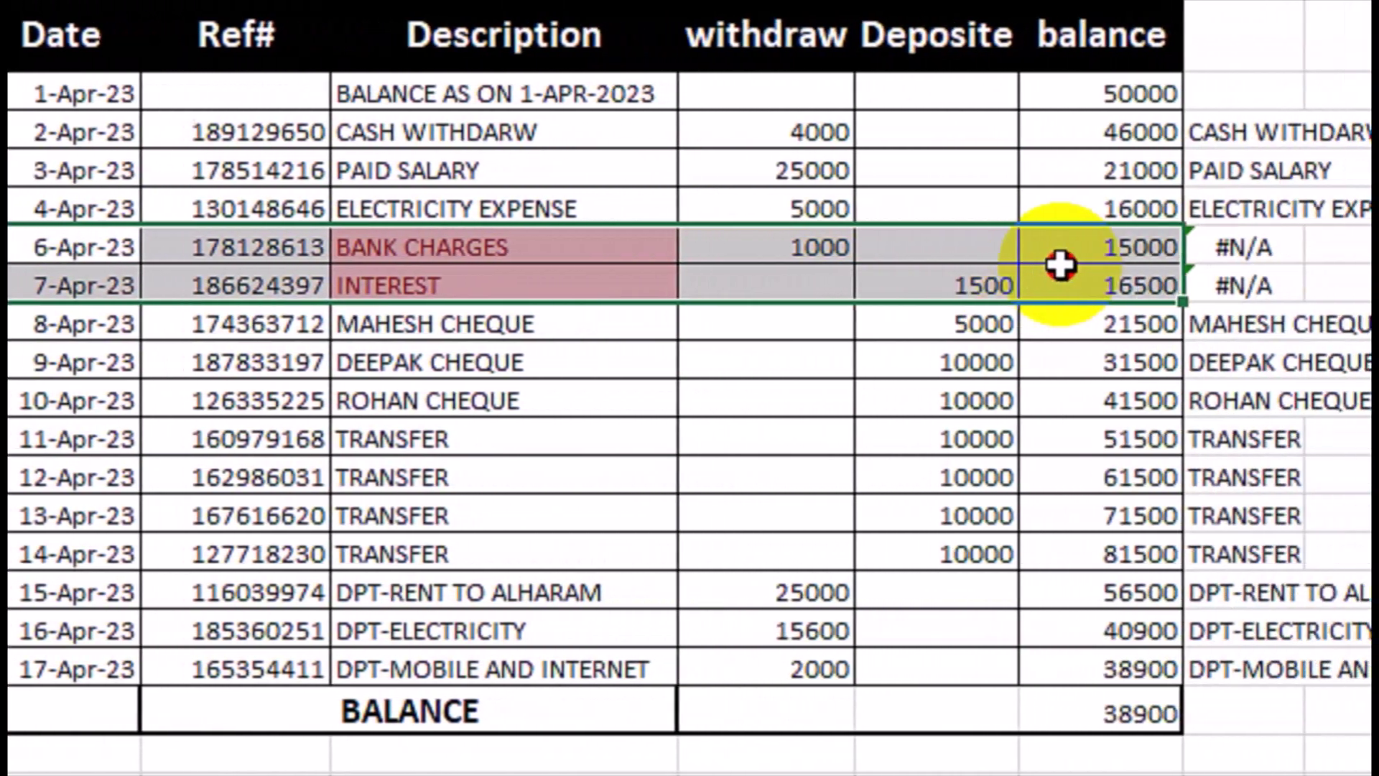
drag(971, 267, 893, 283)
right_click(515, 265)
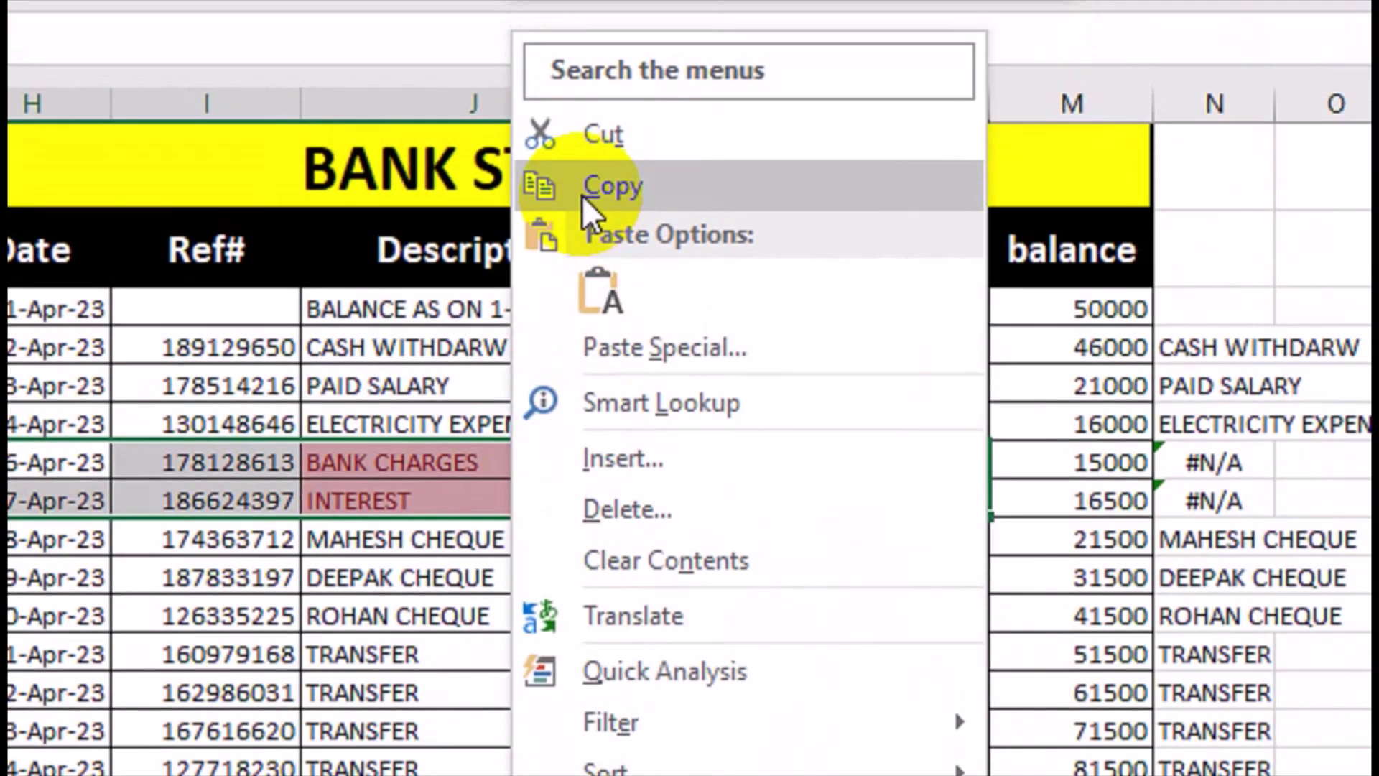
click(603, 37)
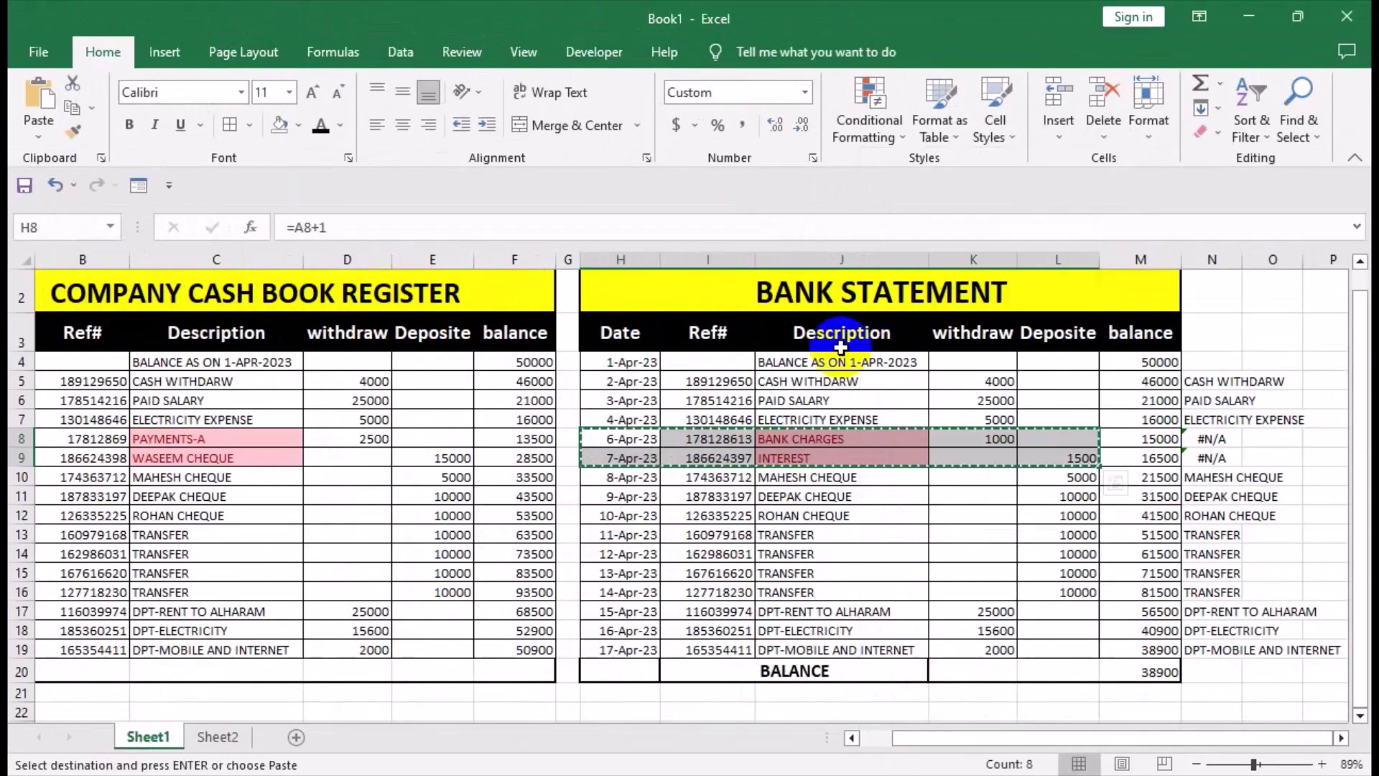
Try to paste the copied bank charges and interest entries with their formulas into the cash book at A20
drag(918, 733, 726, 742)
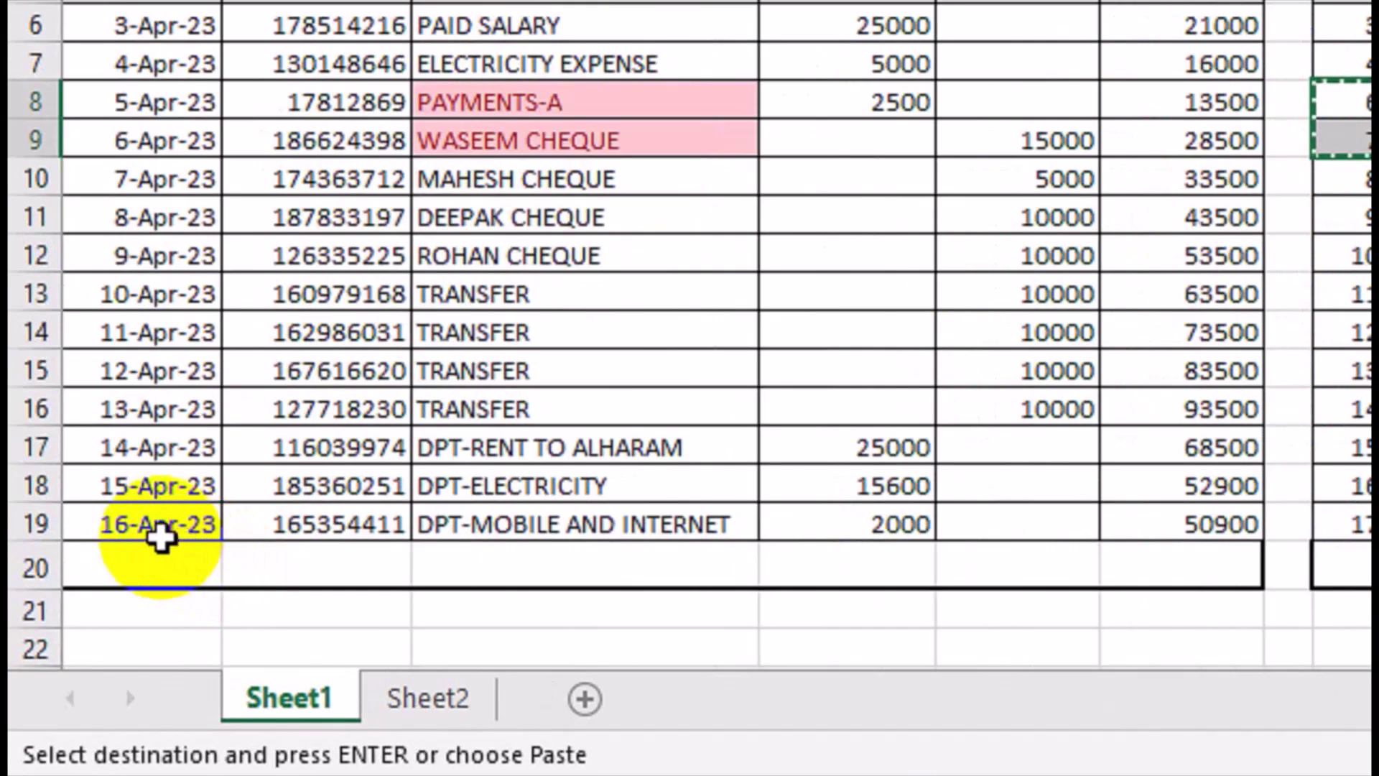
click(140, 557)
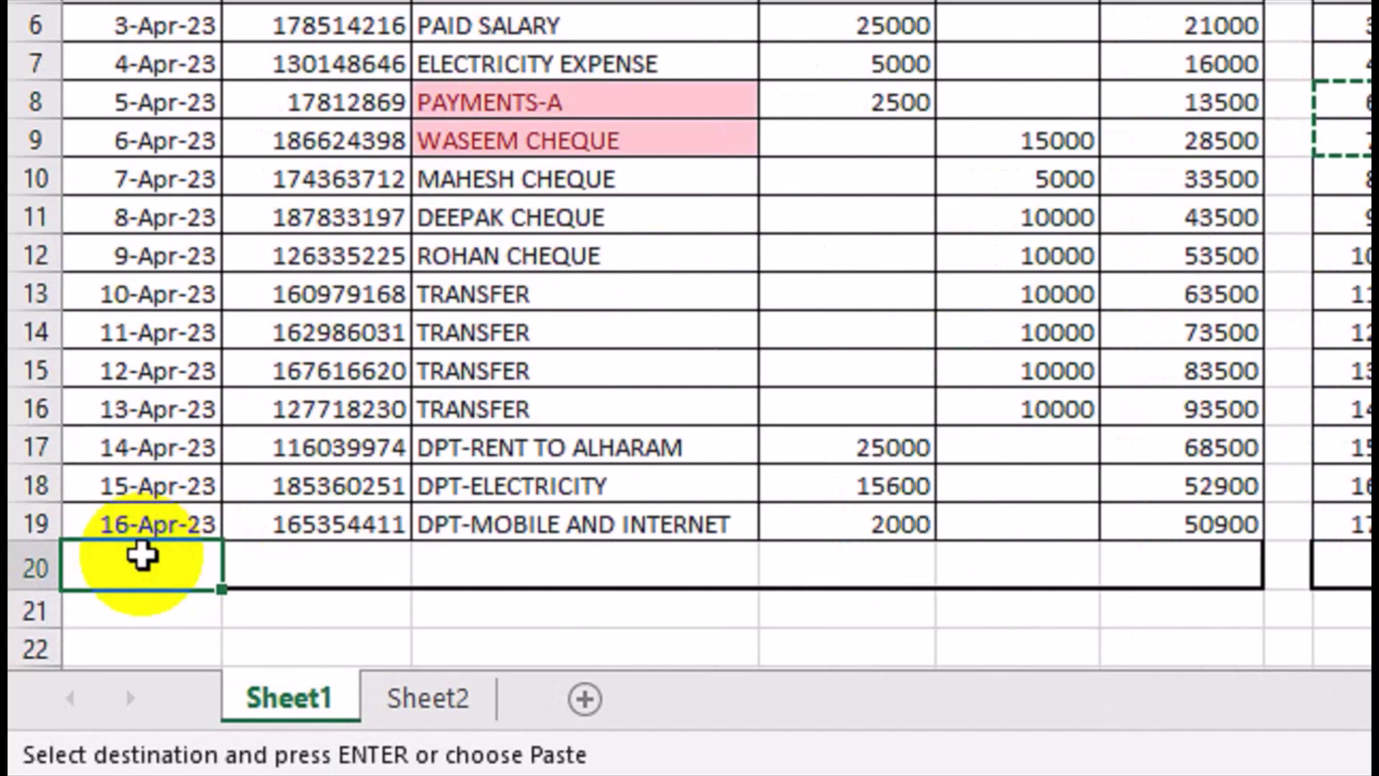
key(ctrl+v)
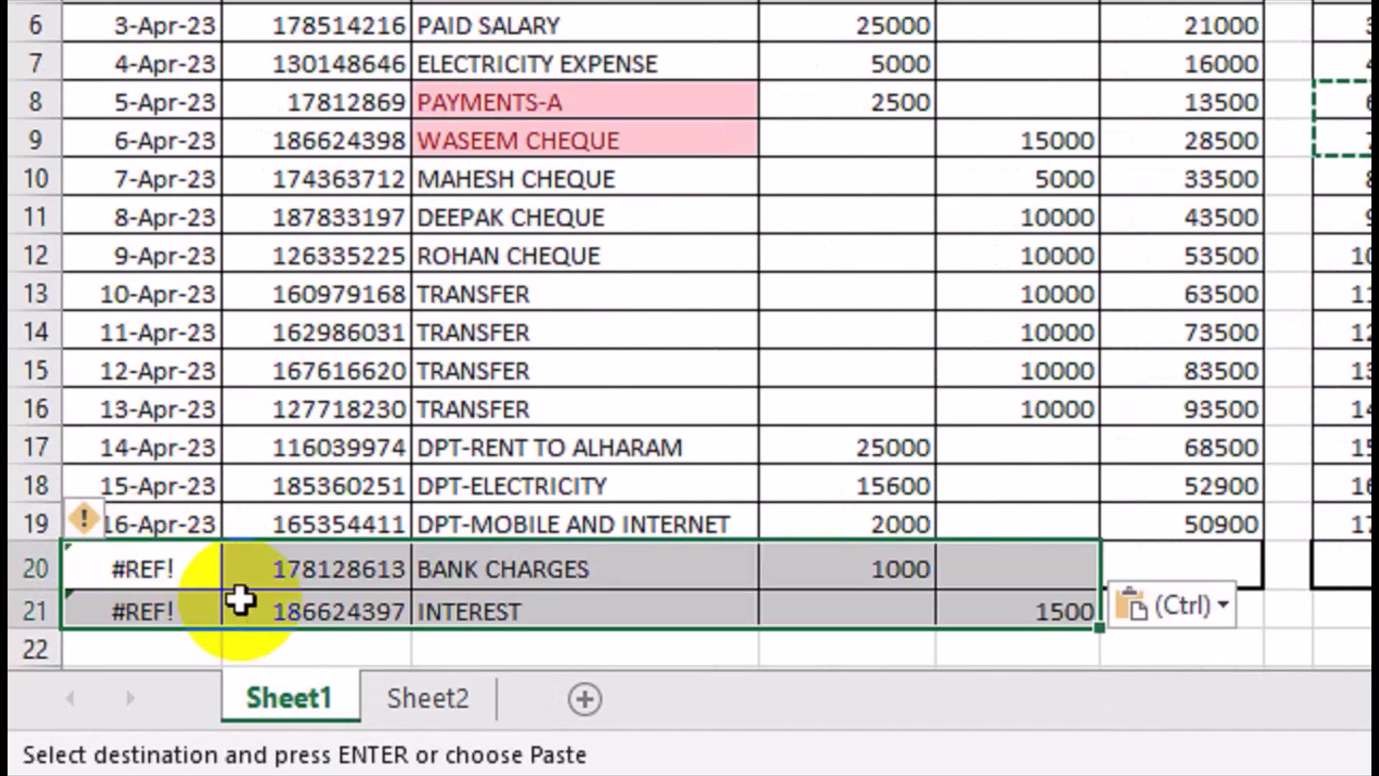
click(167, 524)
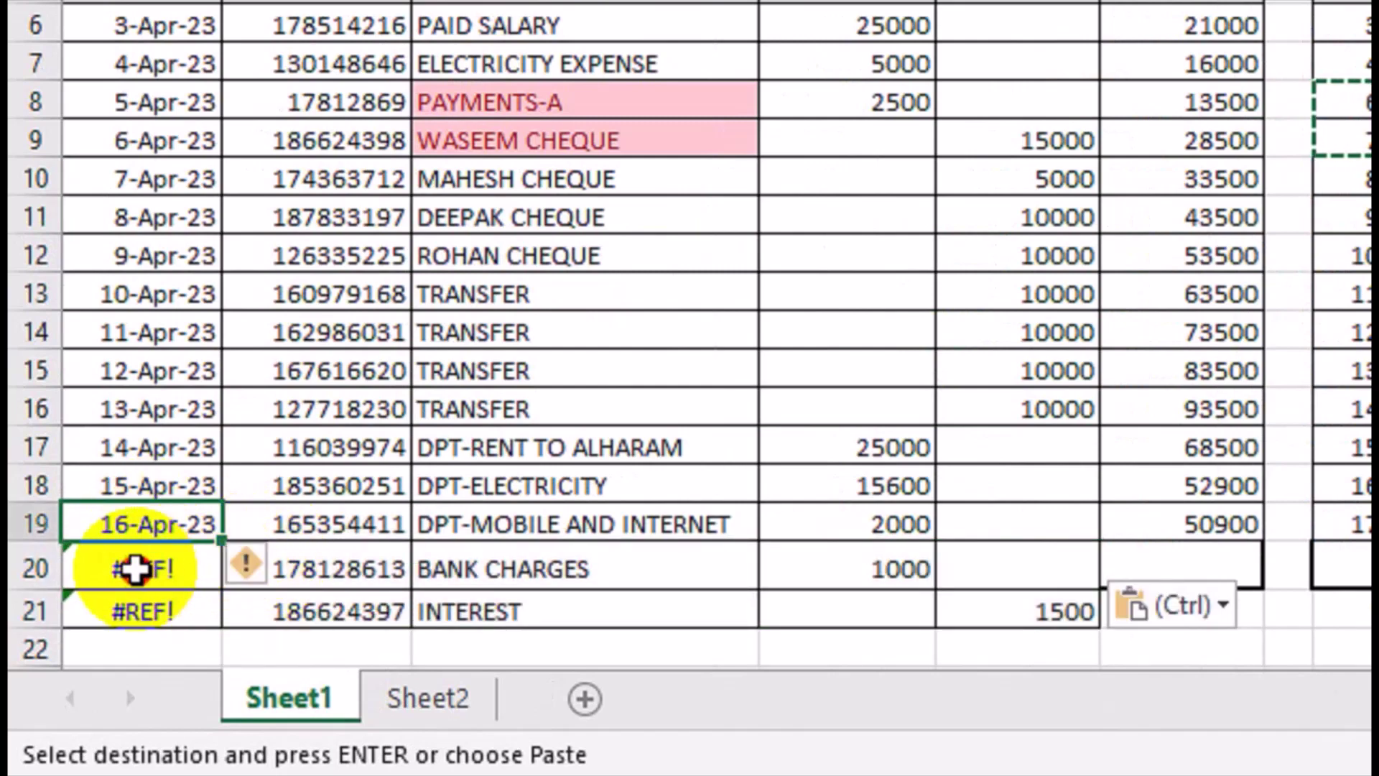
click(136, 569)
key(ctrl)
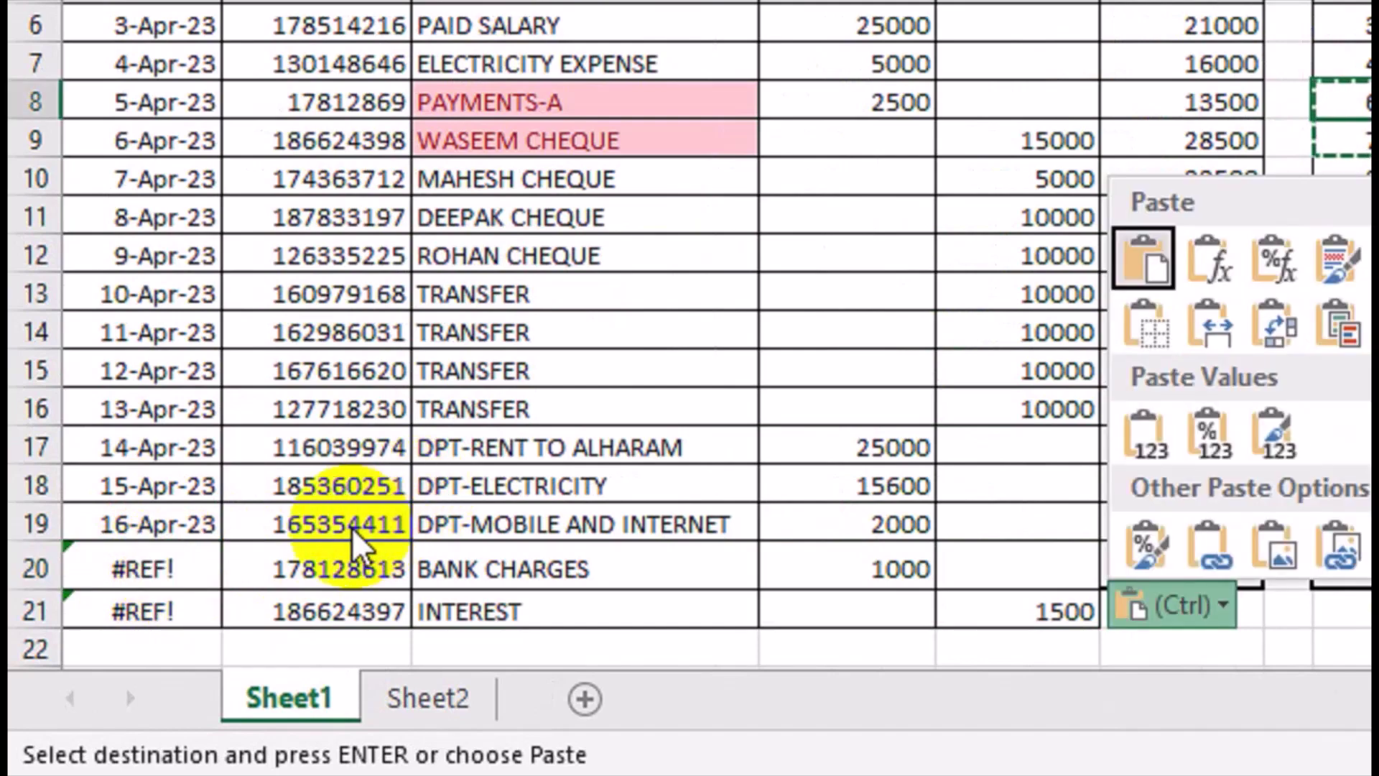
key(ctrl)
key(ctrl+z)
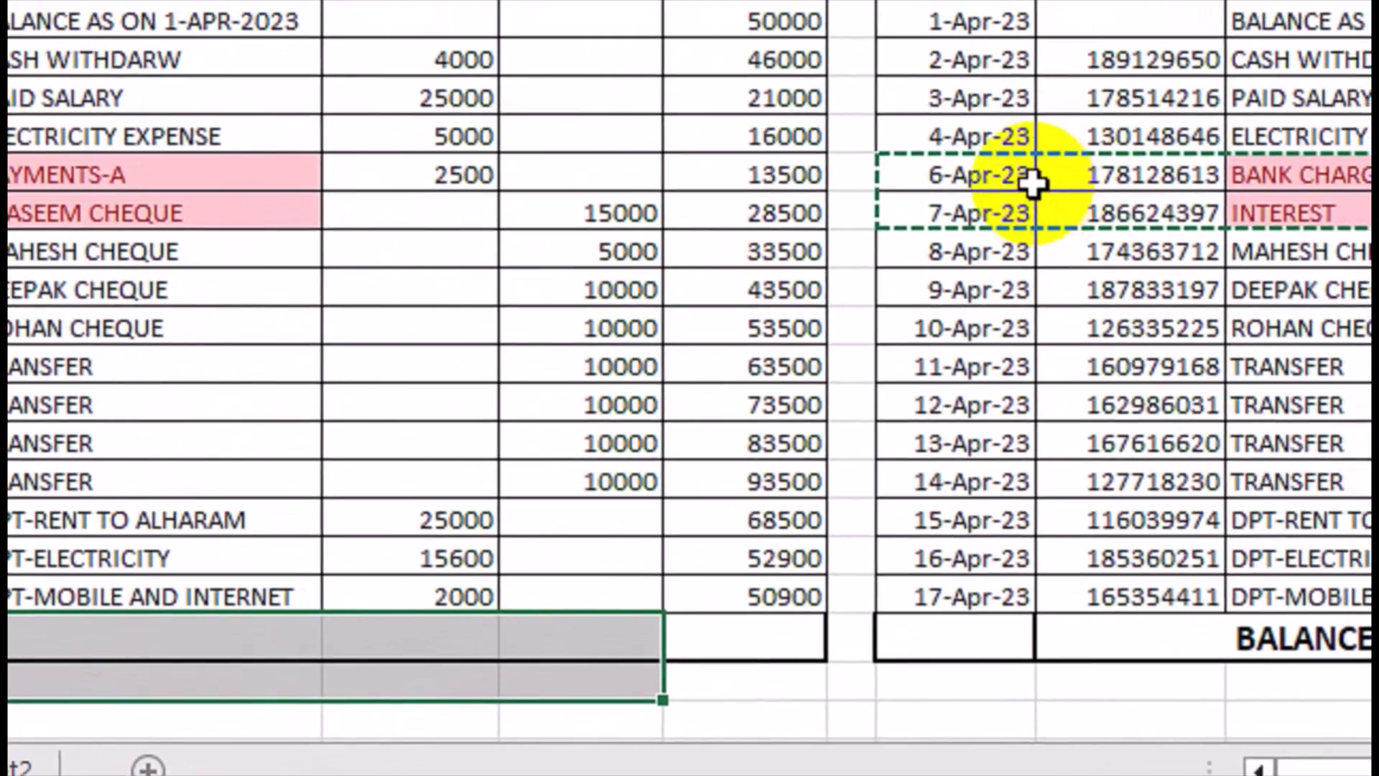
Paste the bank statement entries H8:L9 as values into the cash book at A20 and clear the pasted formatting
drag(992, 191, 1378, 226)
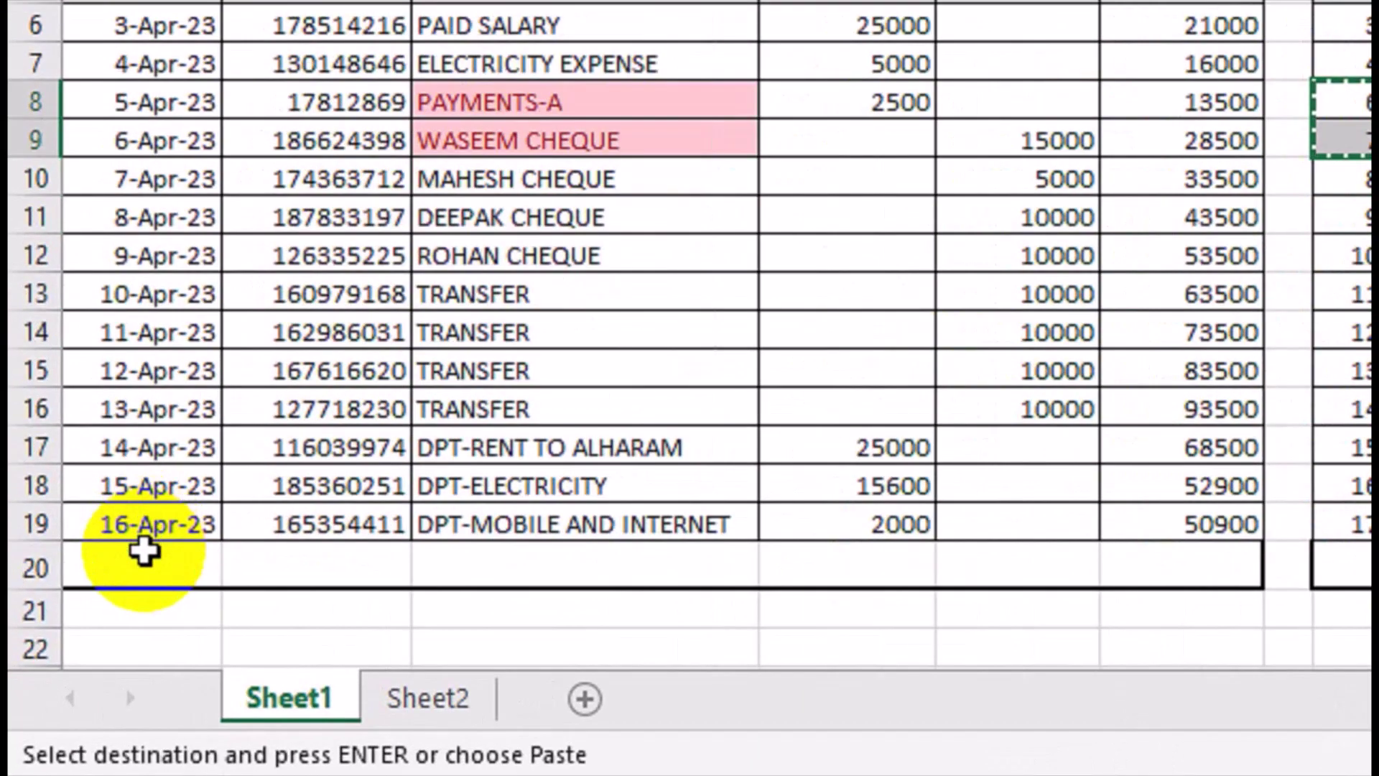
click(145, 560)
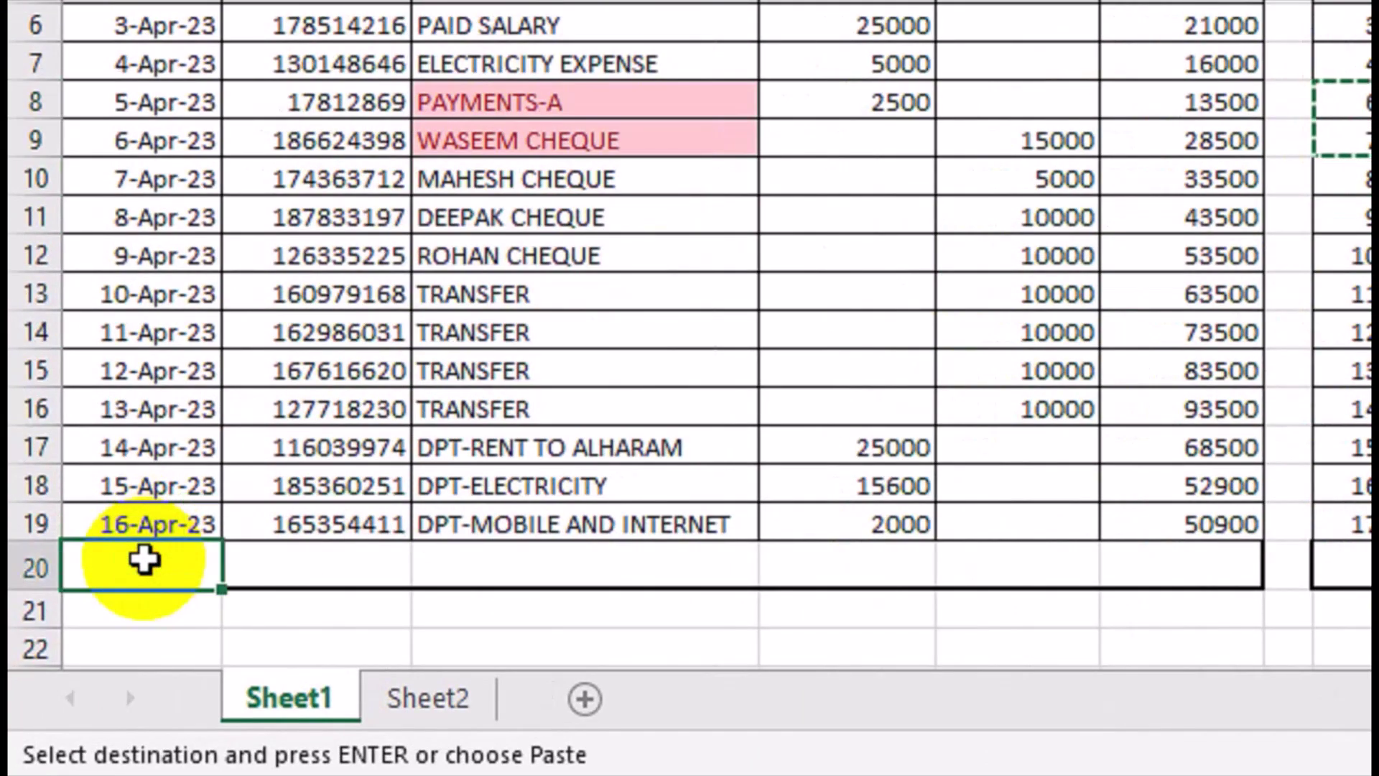
right_click(145, 560)
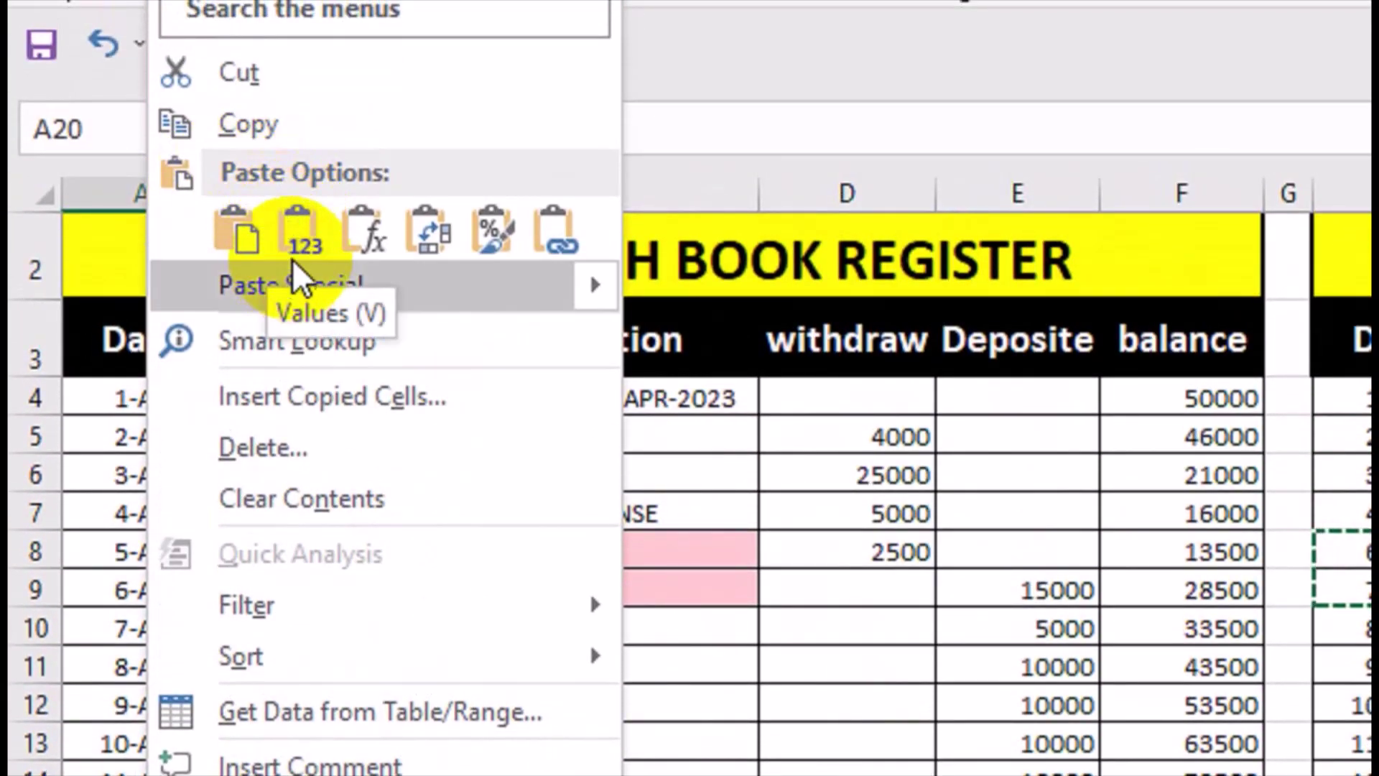
click(295, 225)
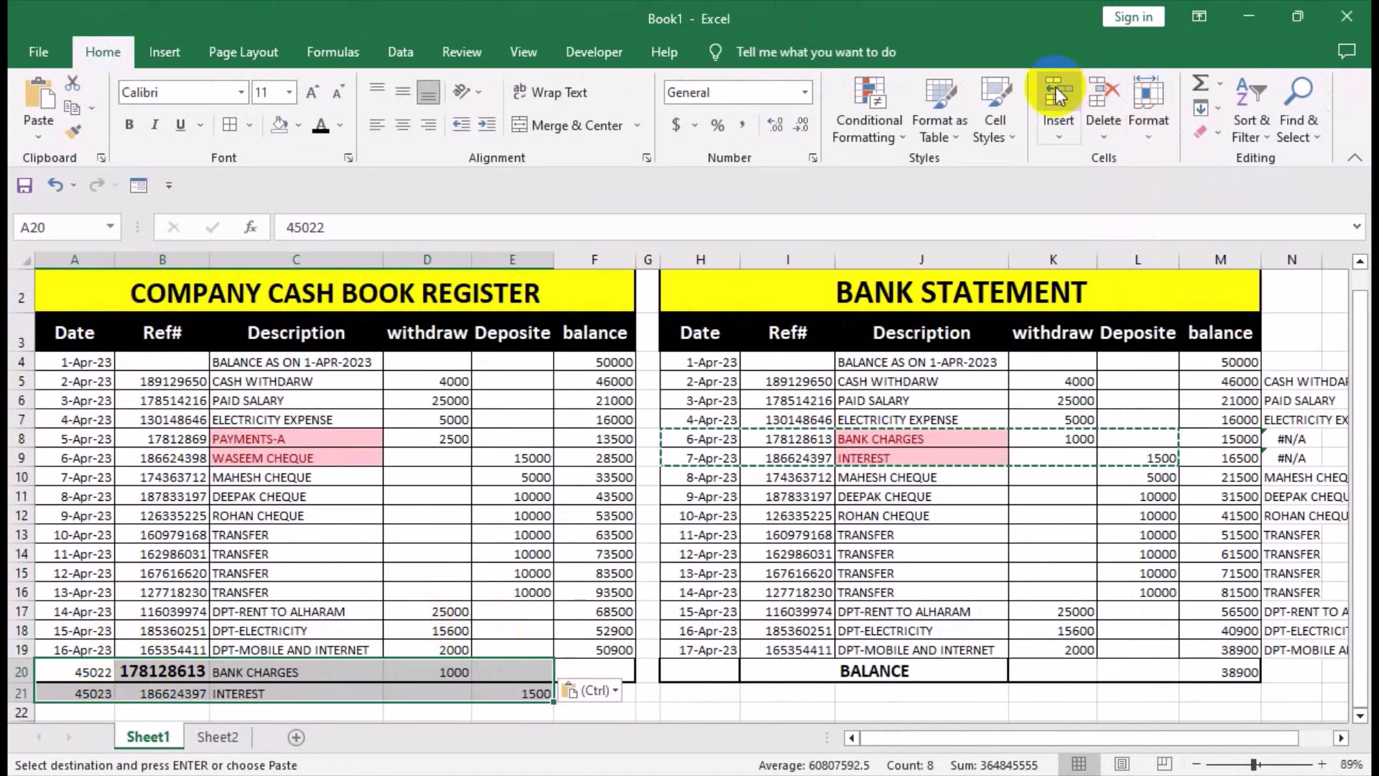
click(1214, 133)
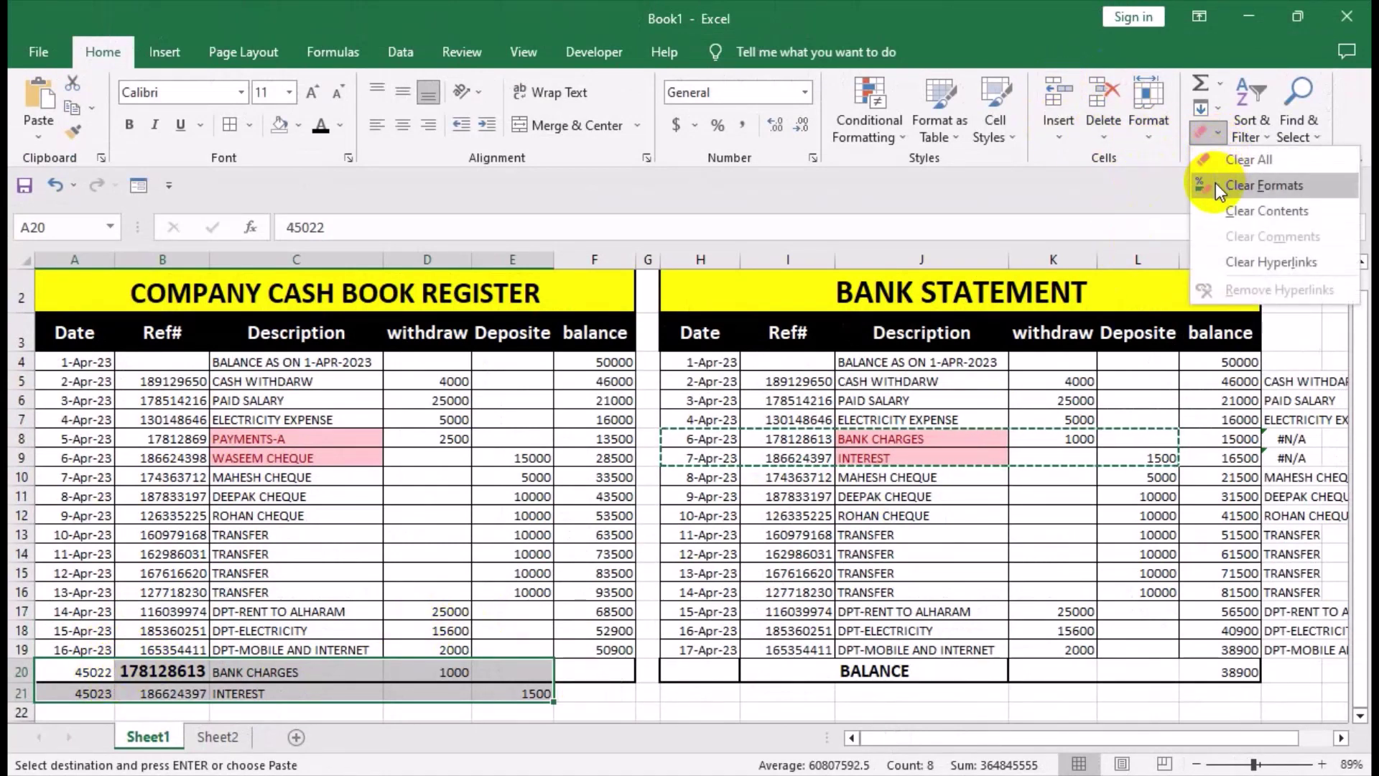
click(1215, 183)
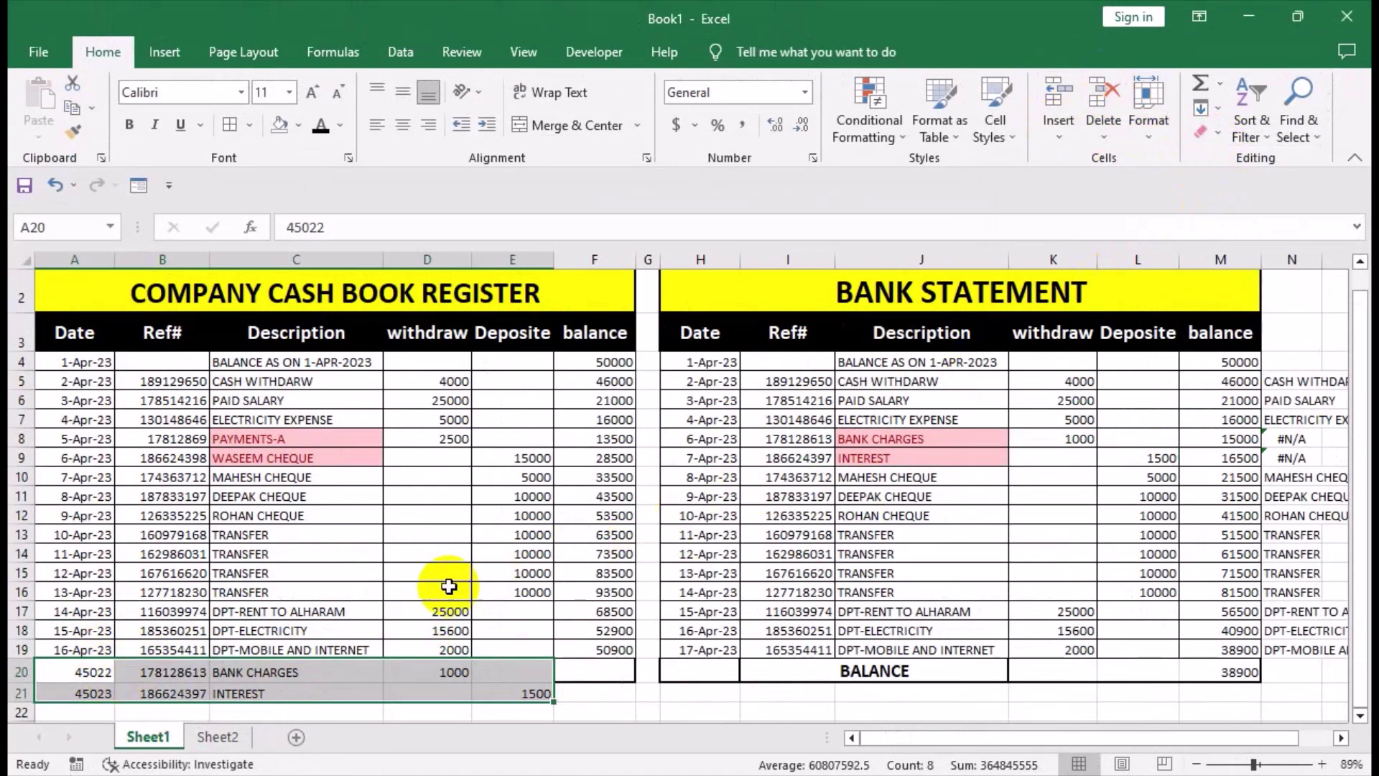
Copy the date format of A19 to A20:A21 and apply all borders to A19:F21
click(83, 649)
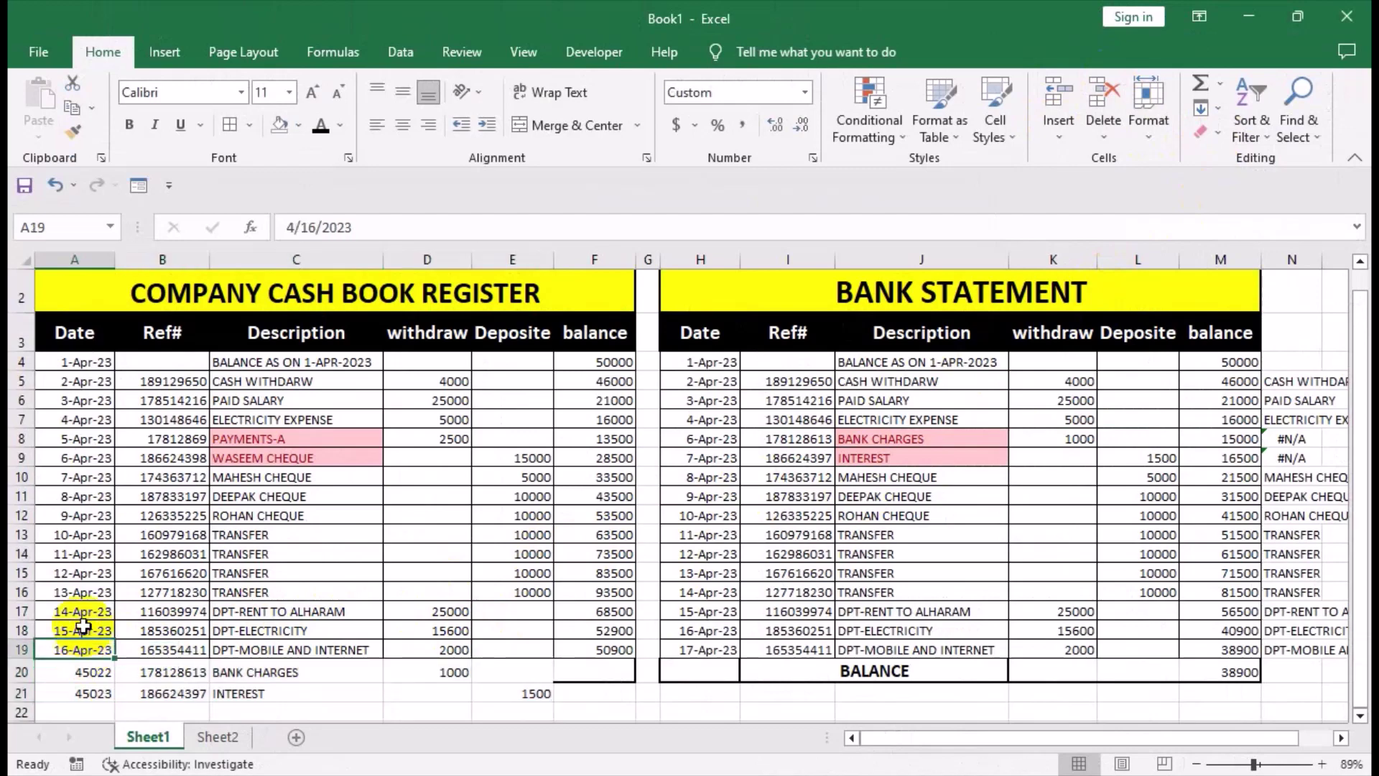
click(75, 131)
drag(91, 670, 93, 692)
drag(141, 575, 934, 631)
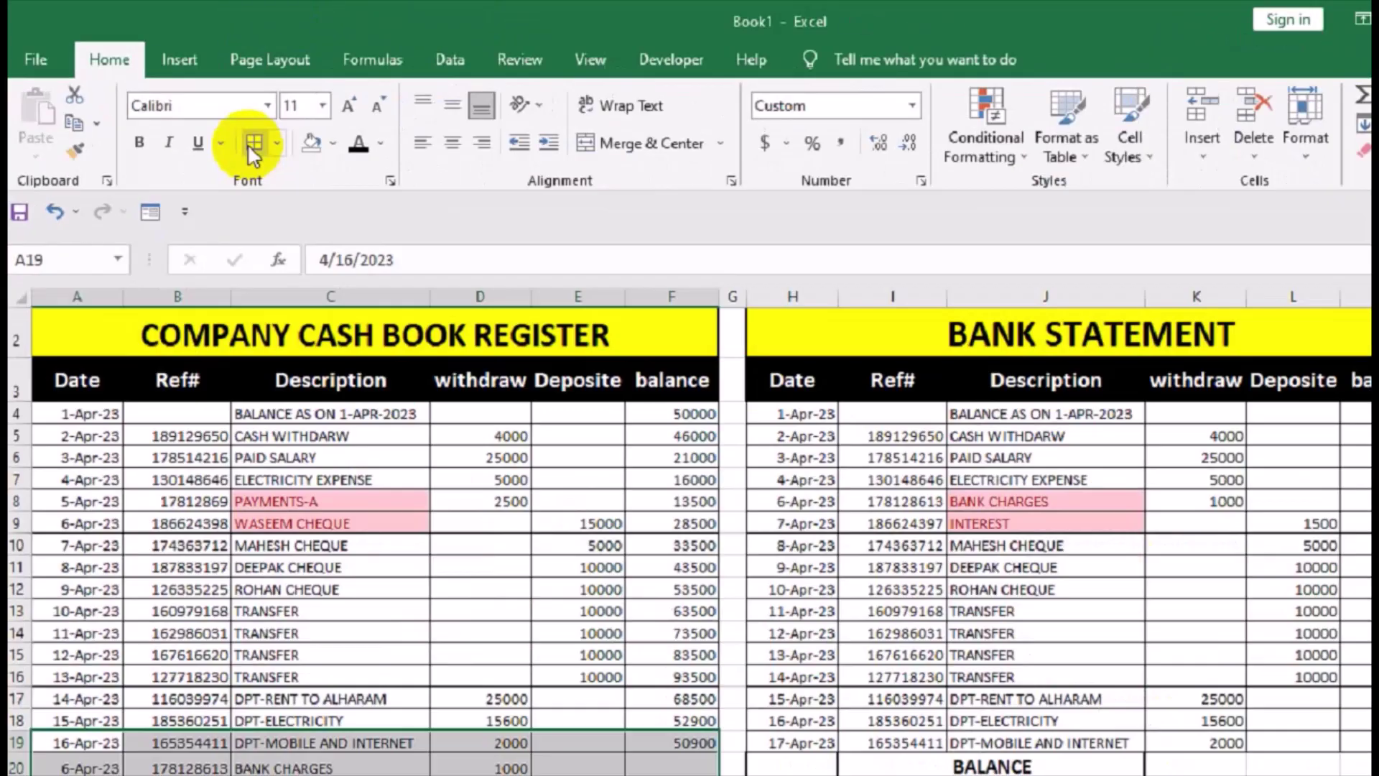
click(252, 144)
click(481, 589)
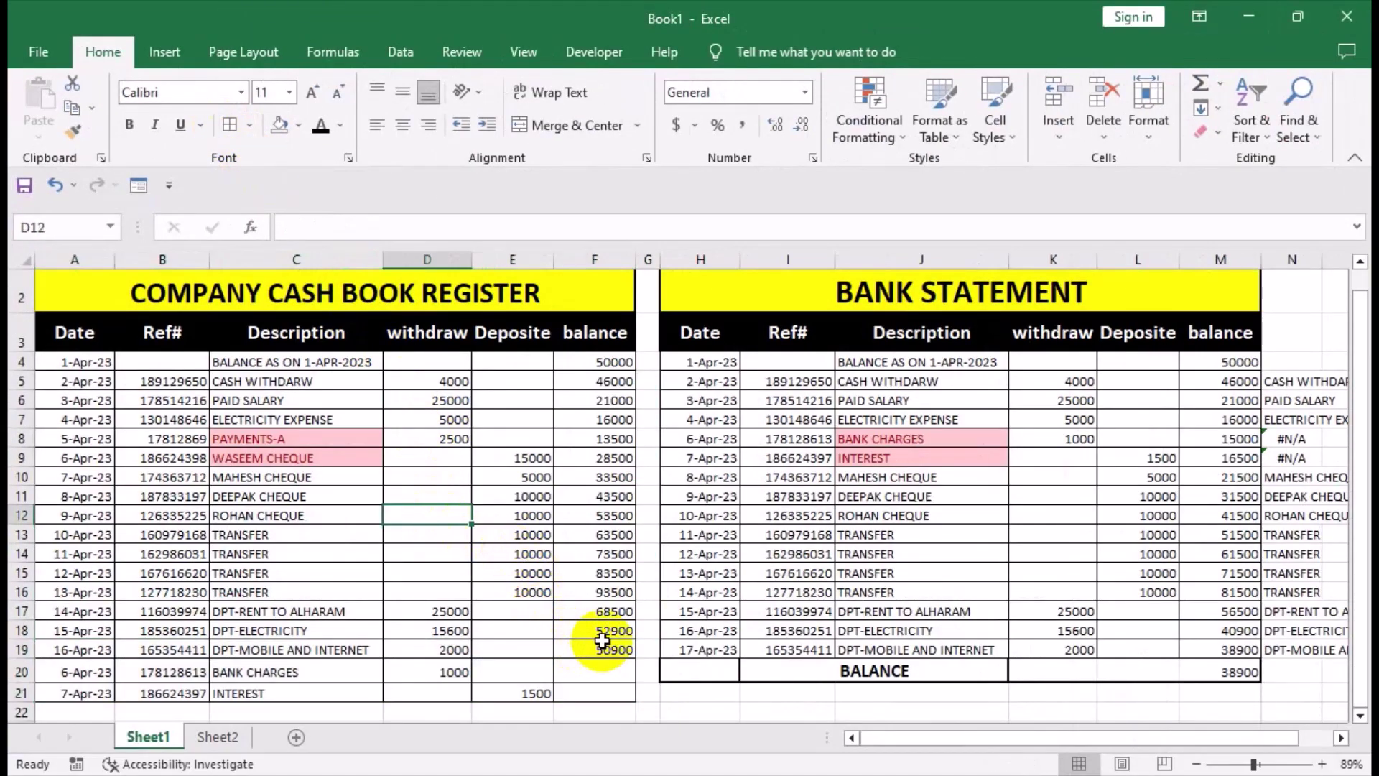
Extend the cash book's running balance formula from F19 down to F21
click(687, 744)
drag(694, 589, 737, 621)
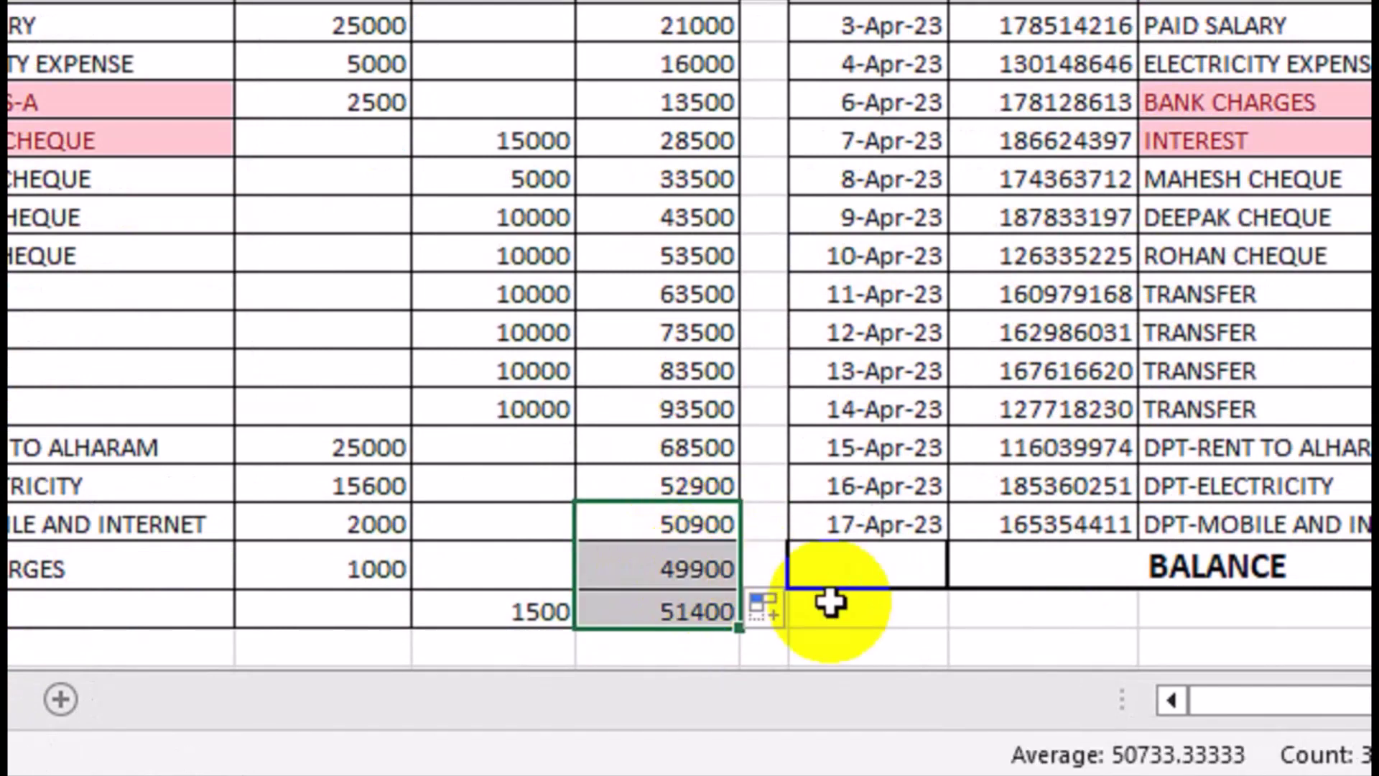
click(692, 645)
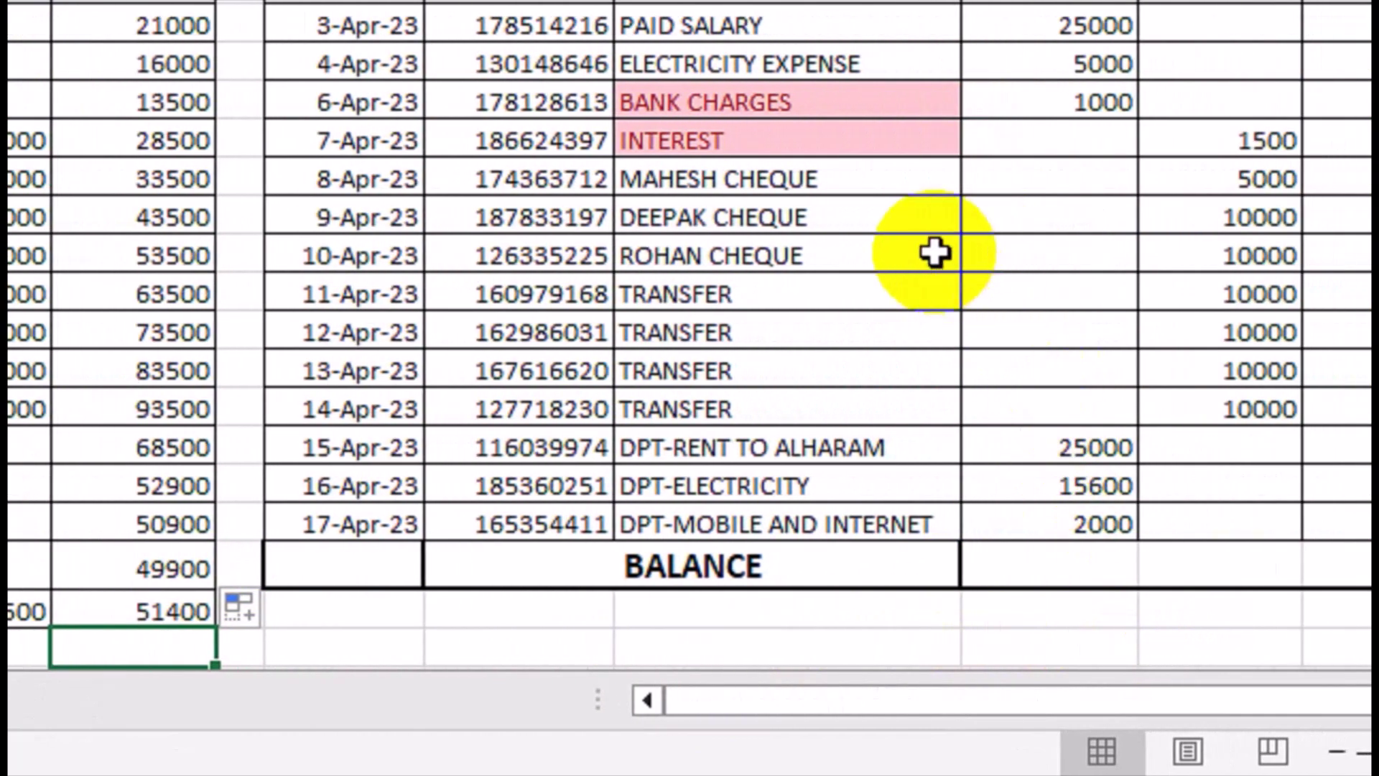
click(853, 209)
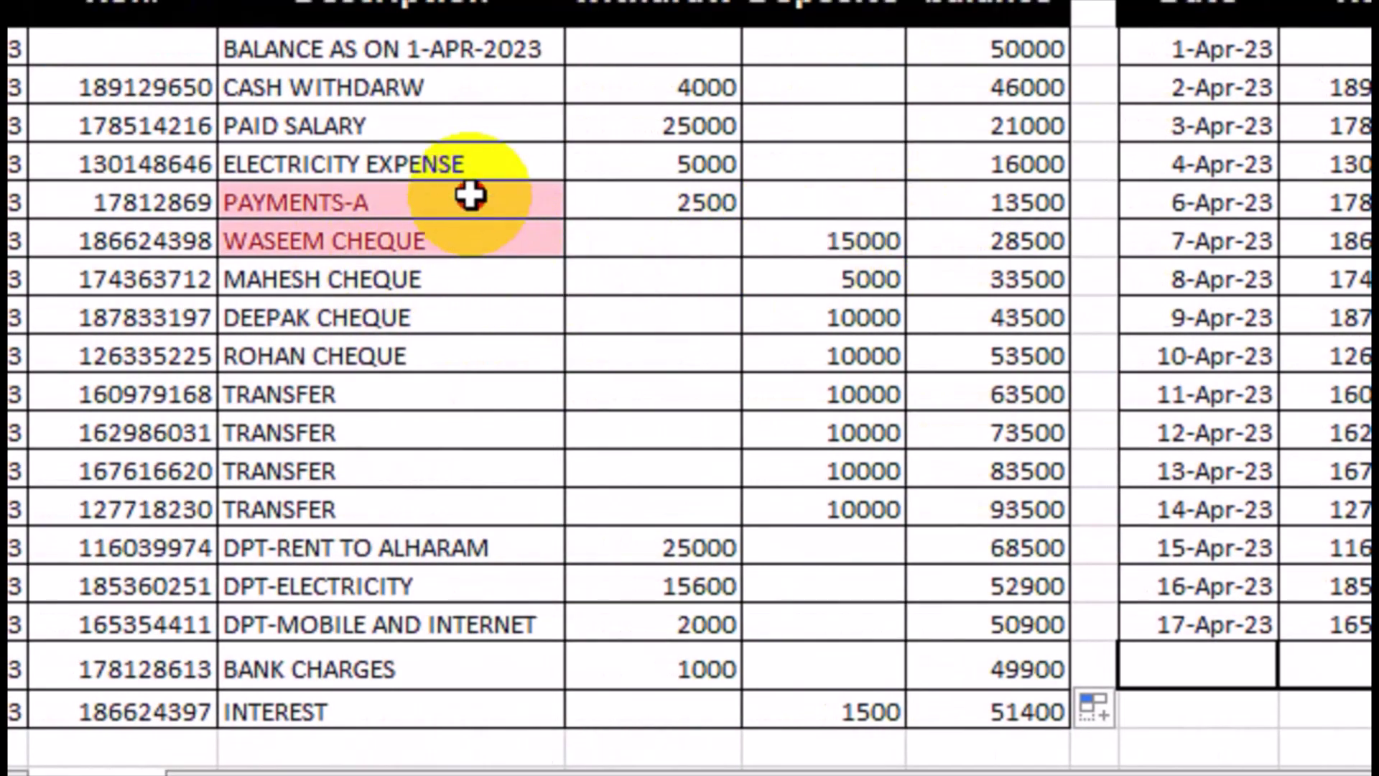
Calculate the adjusted bank balance in M21 with =M20-D8+E9 and compare it with the cash book balance in F21
drag(468, 205, 453, 246)
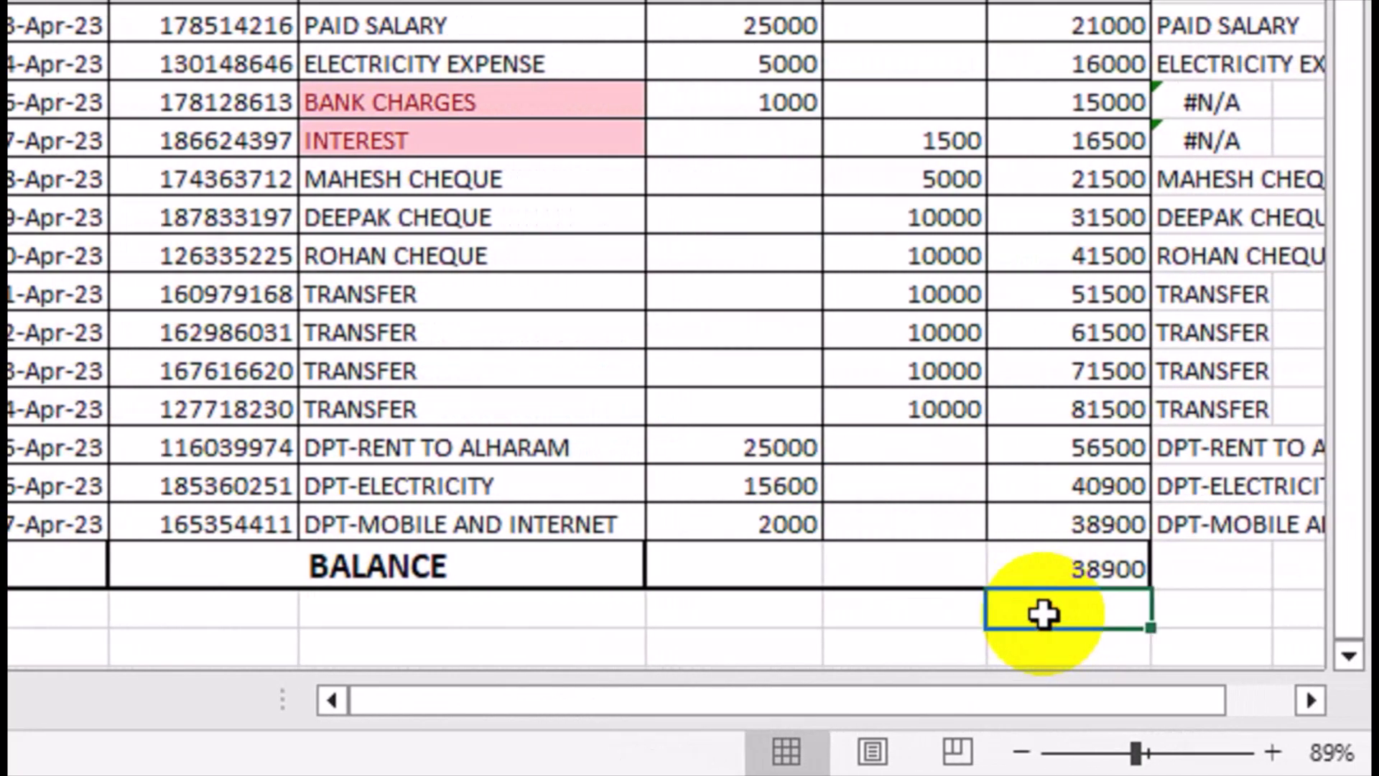
text(=)
click(1070, 569)
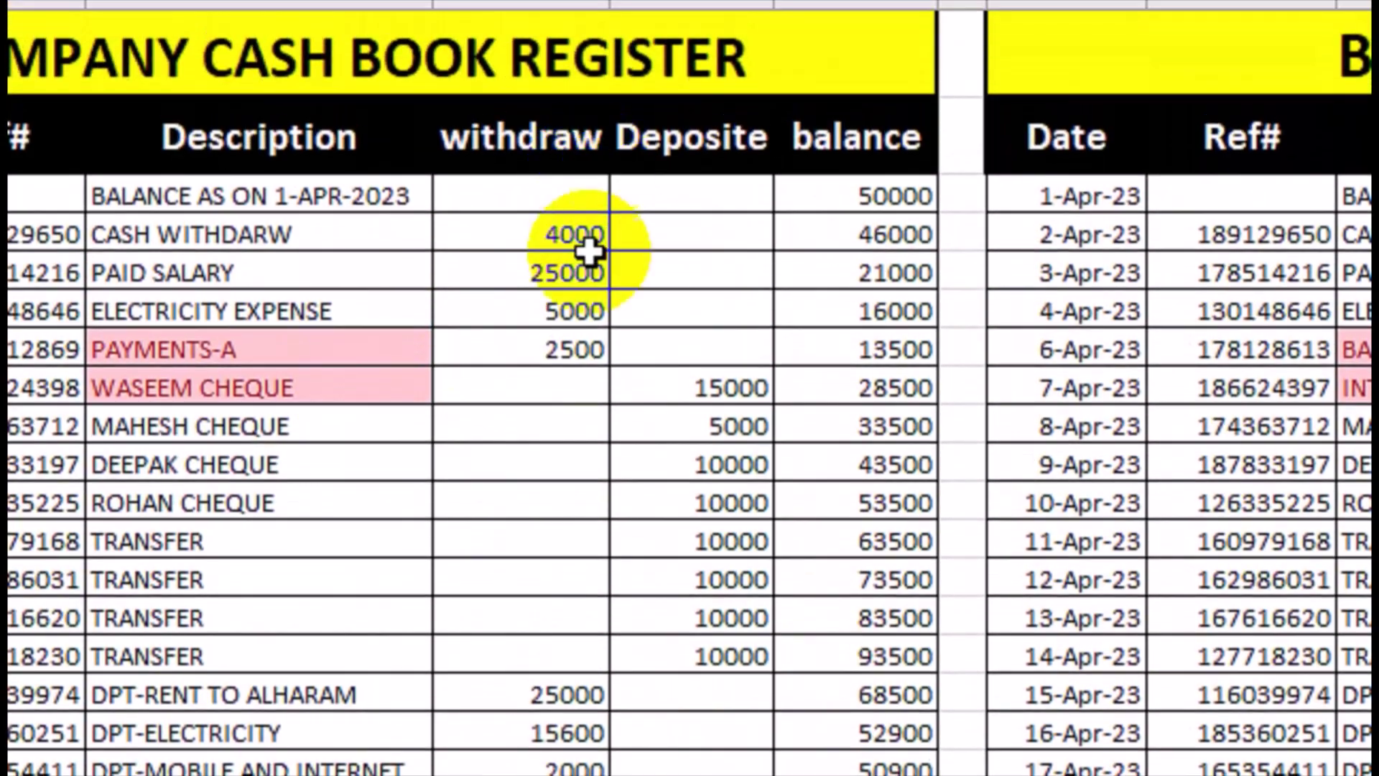
click(540, 192)
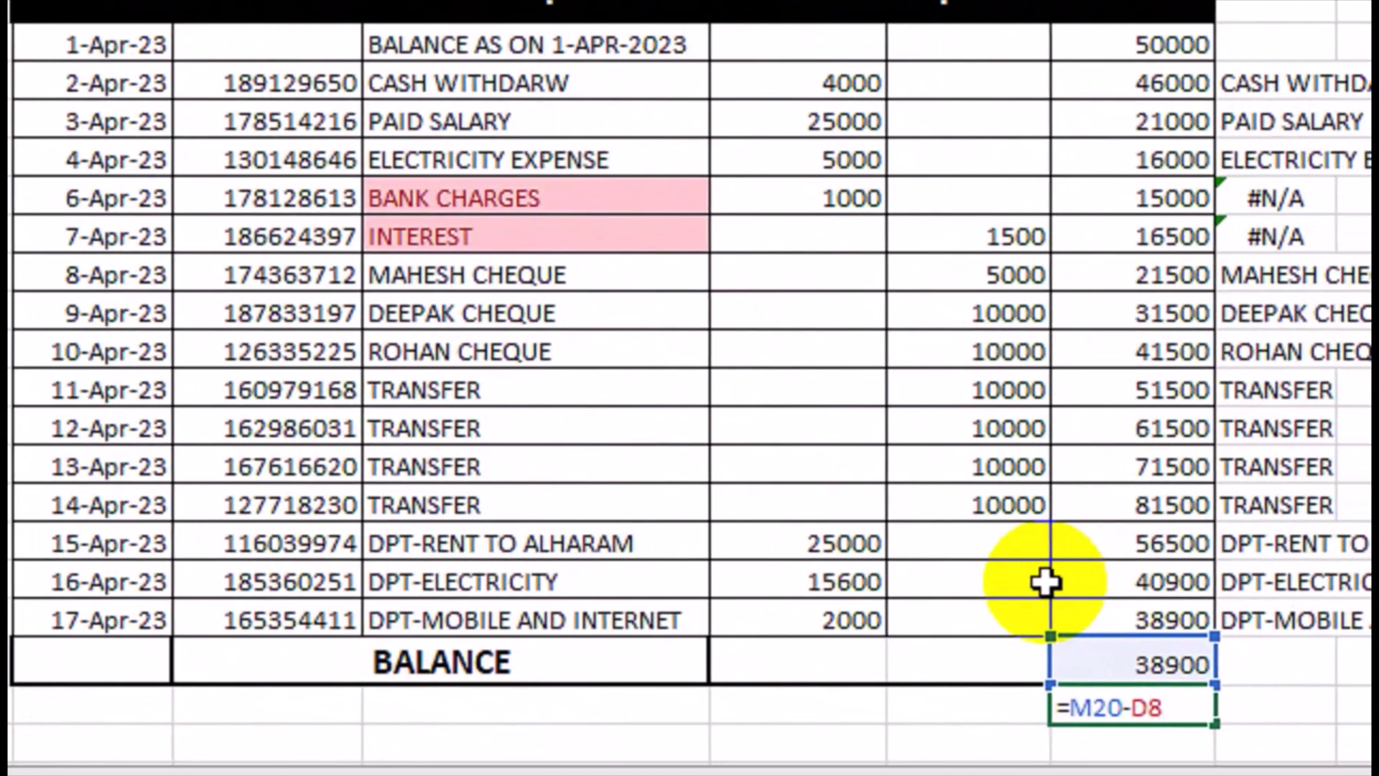
text(+)
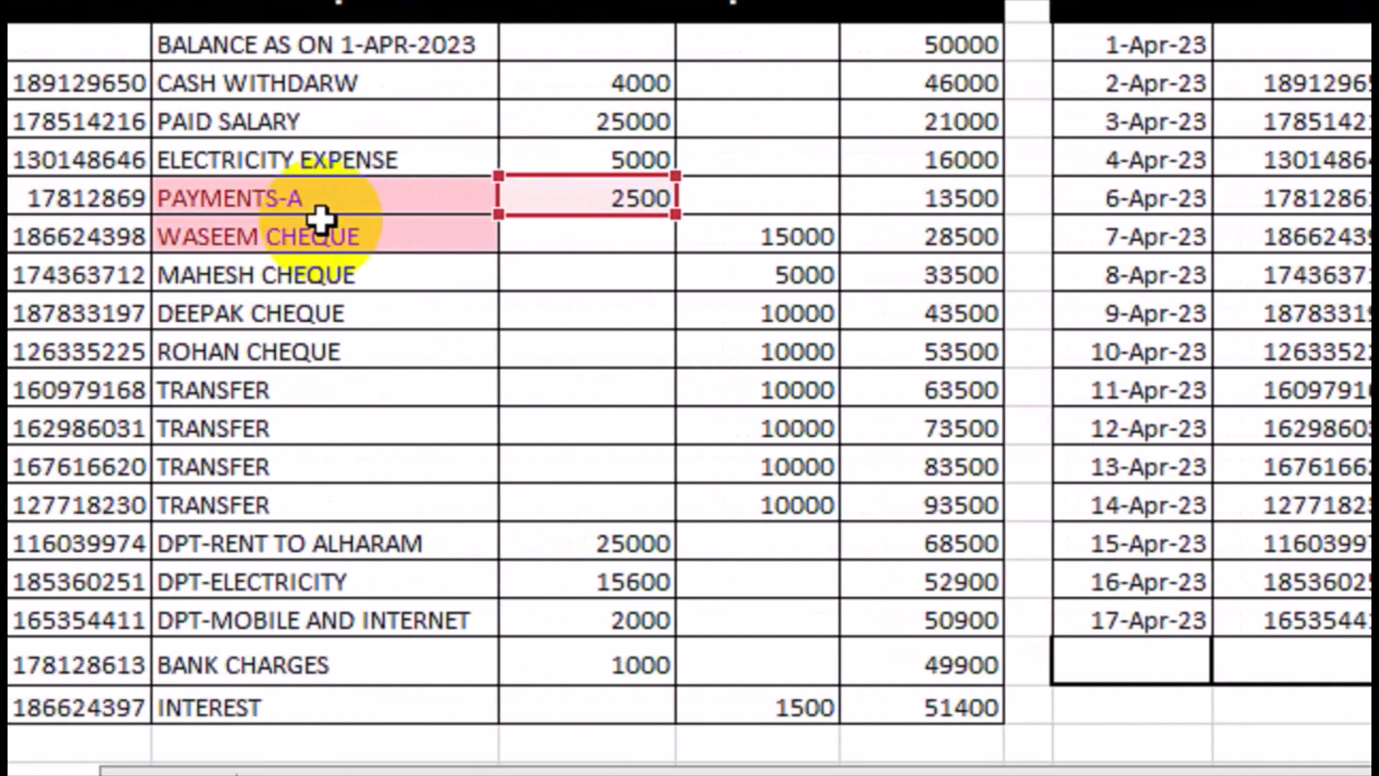
click(801, 244)
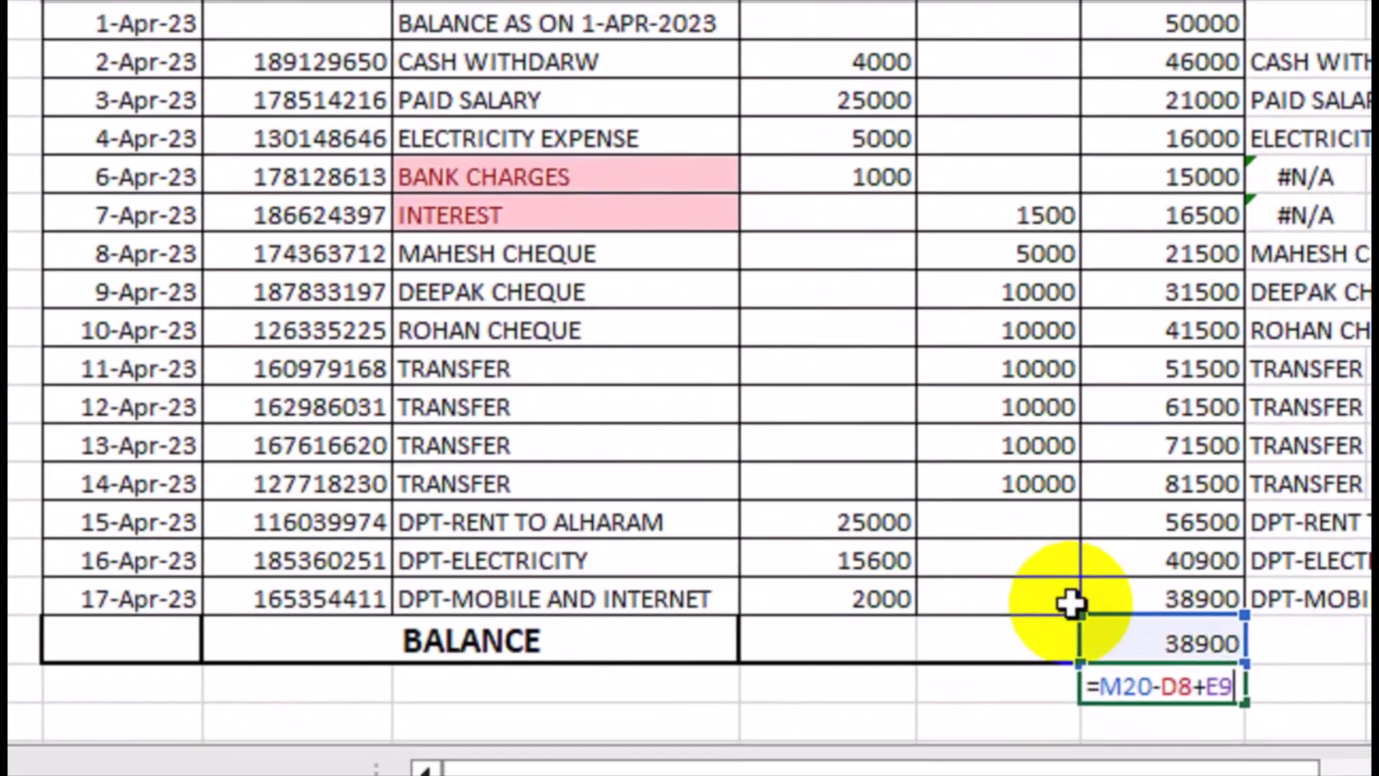
key(Return)
key(Up)
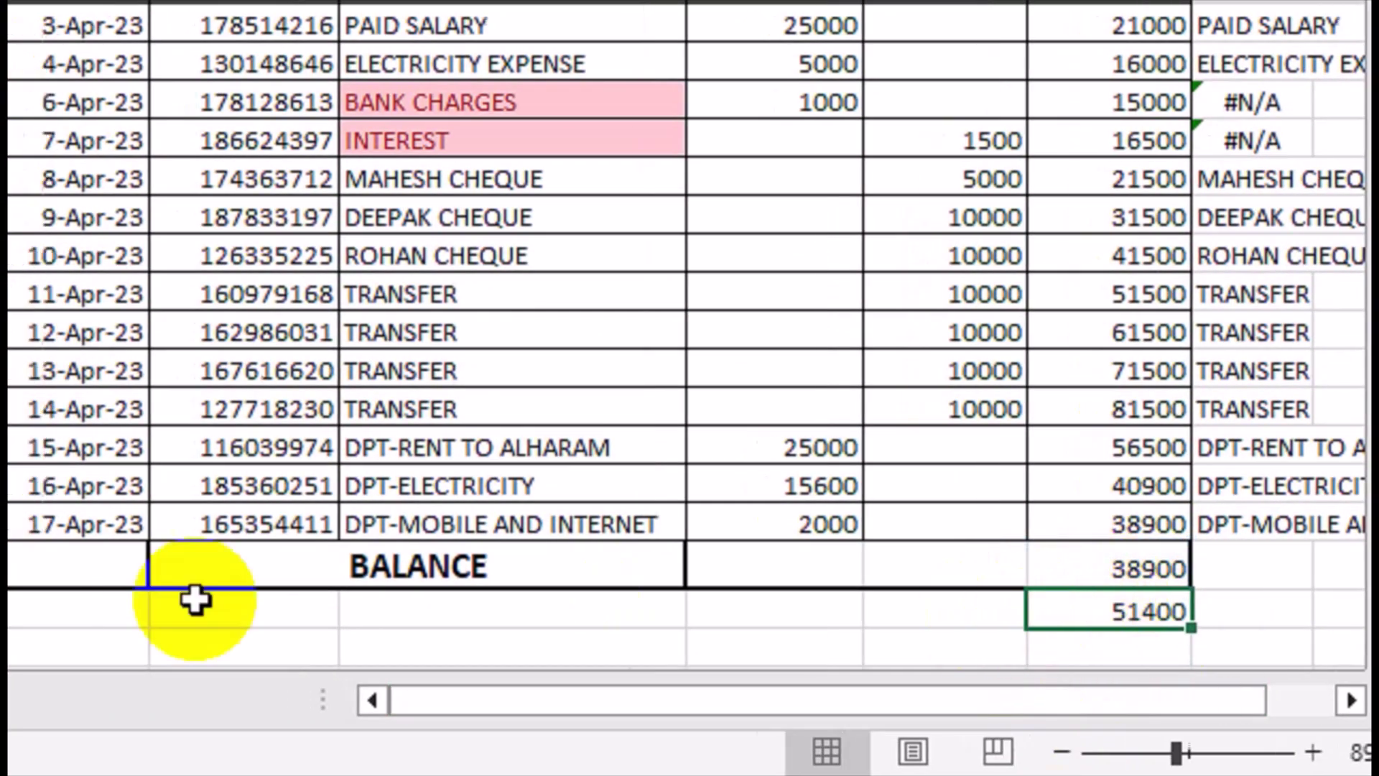
click(385, 614)
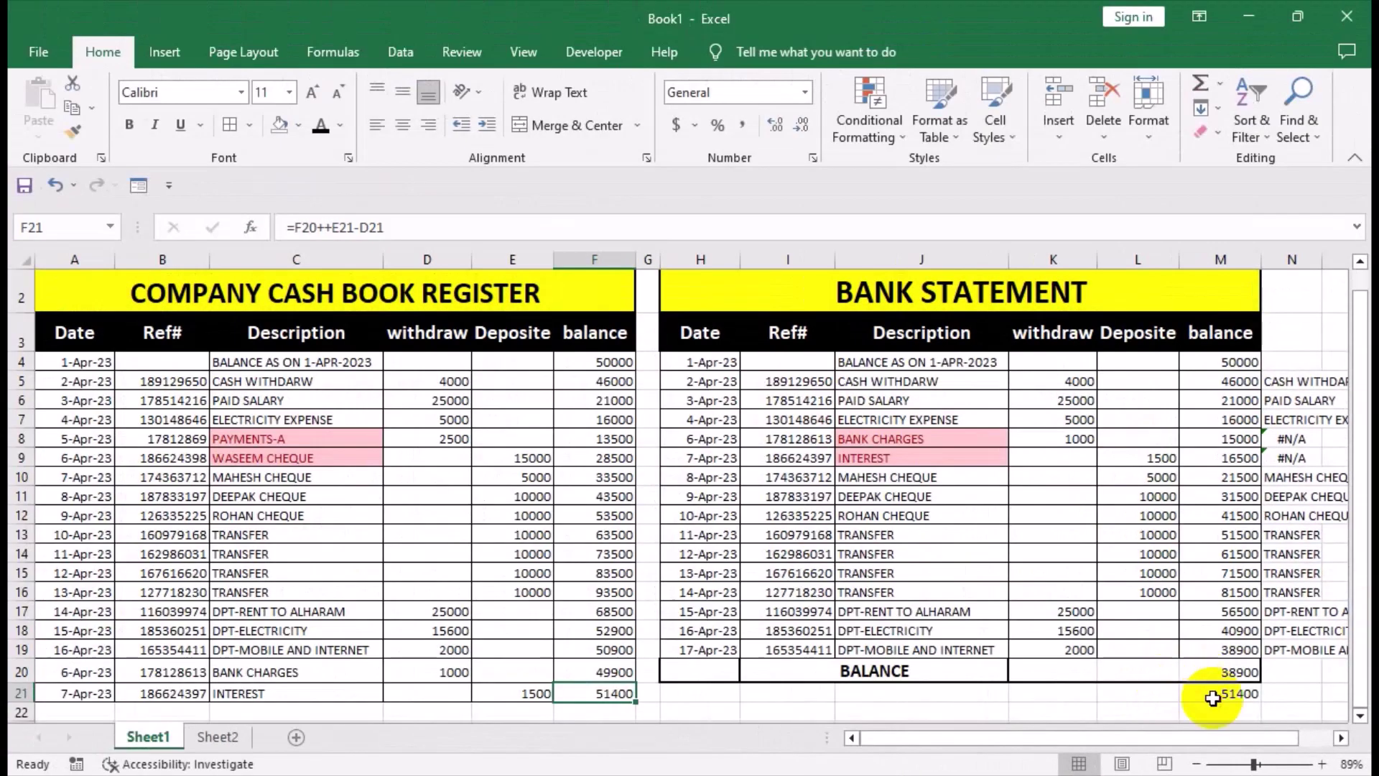
click(1178, 611)
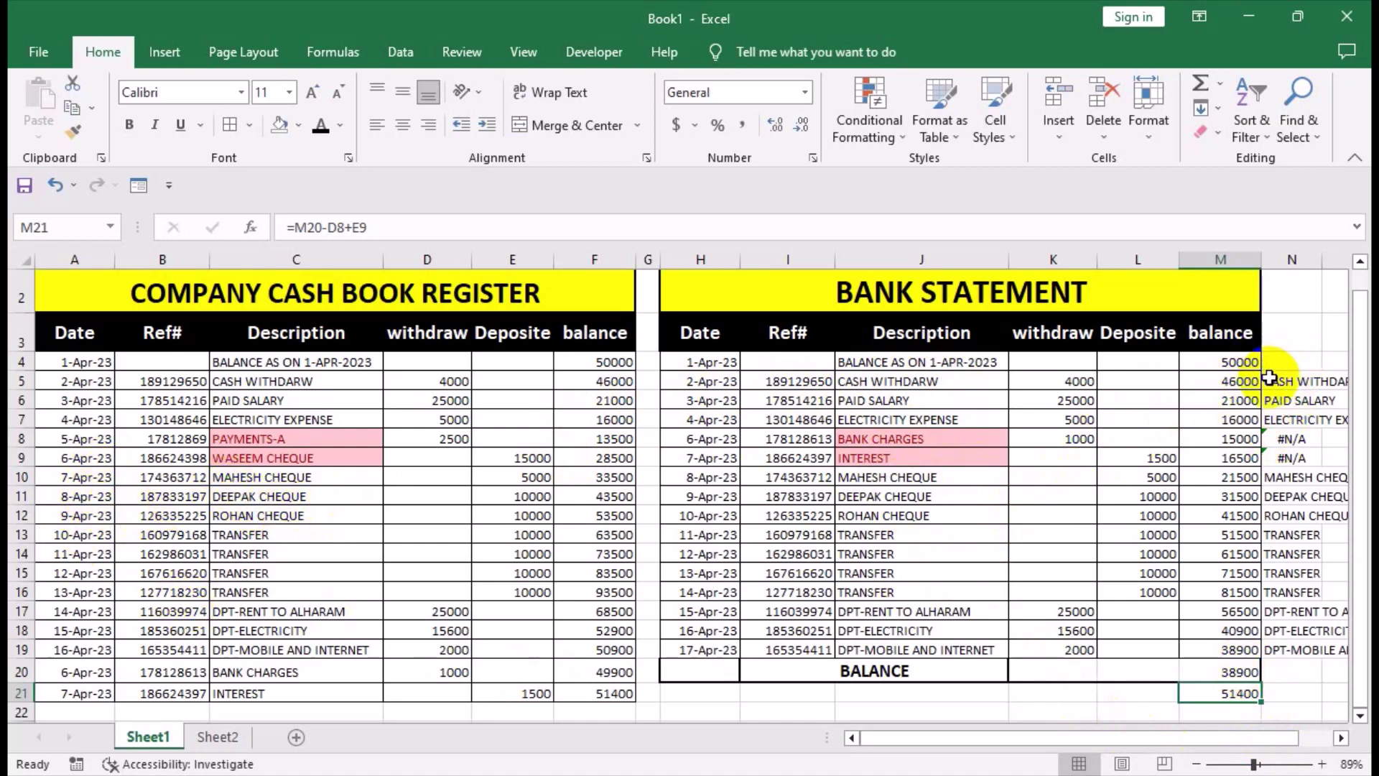
Delete column N with the lookup results beside the bank statement
right_click(1301, 260)
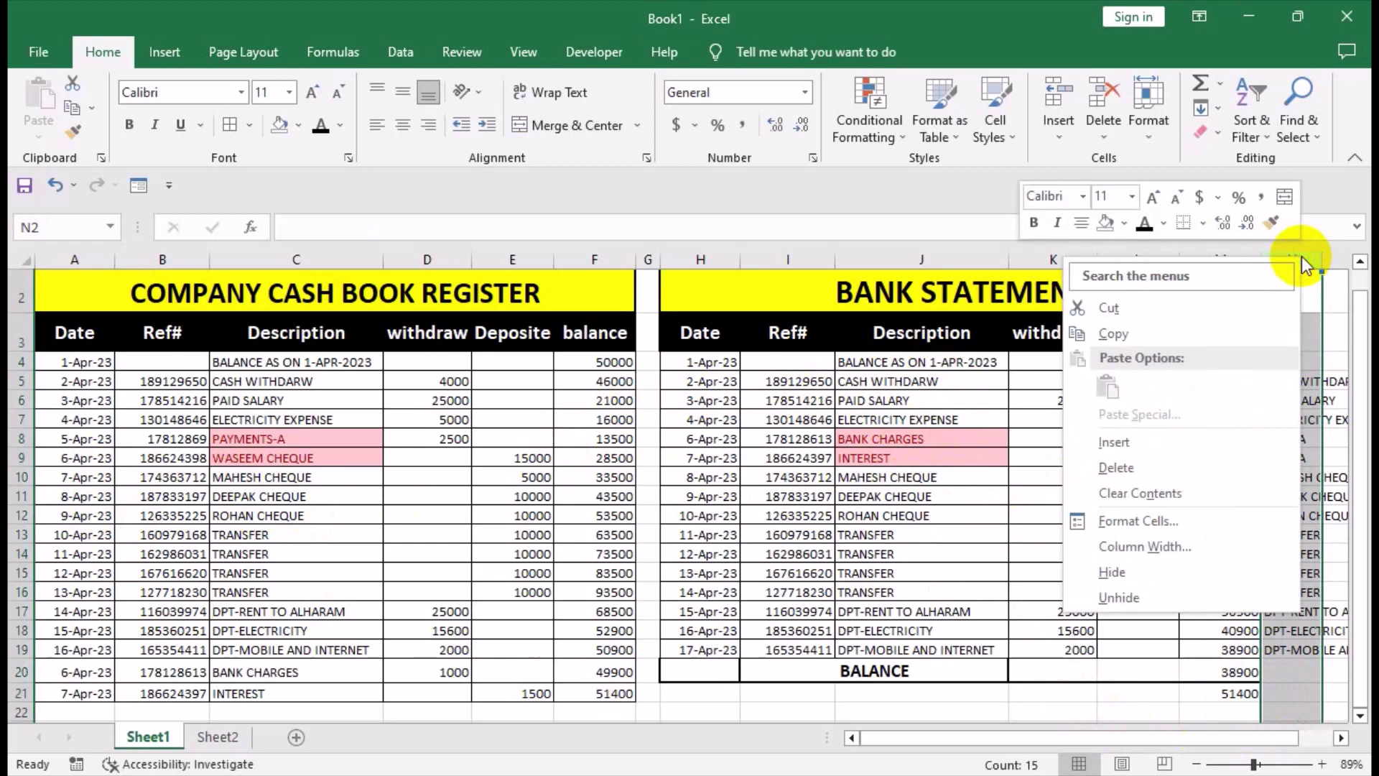
click(1203, 466)
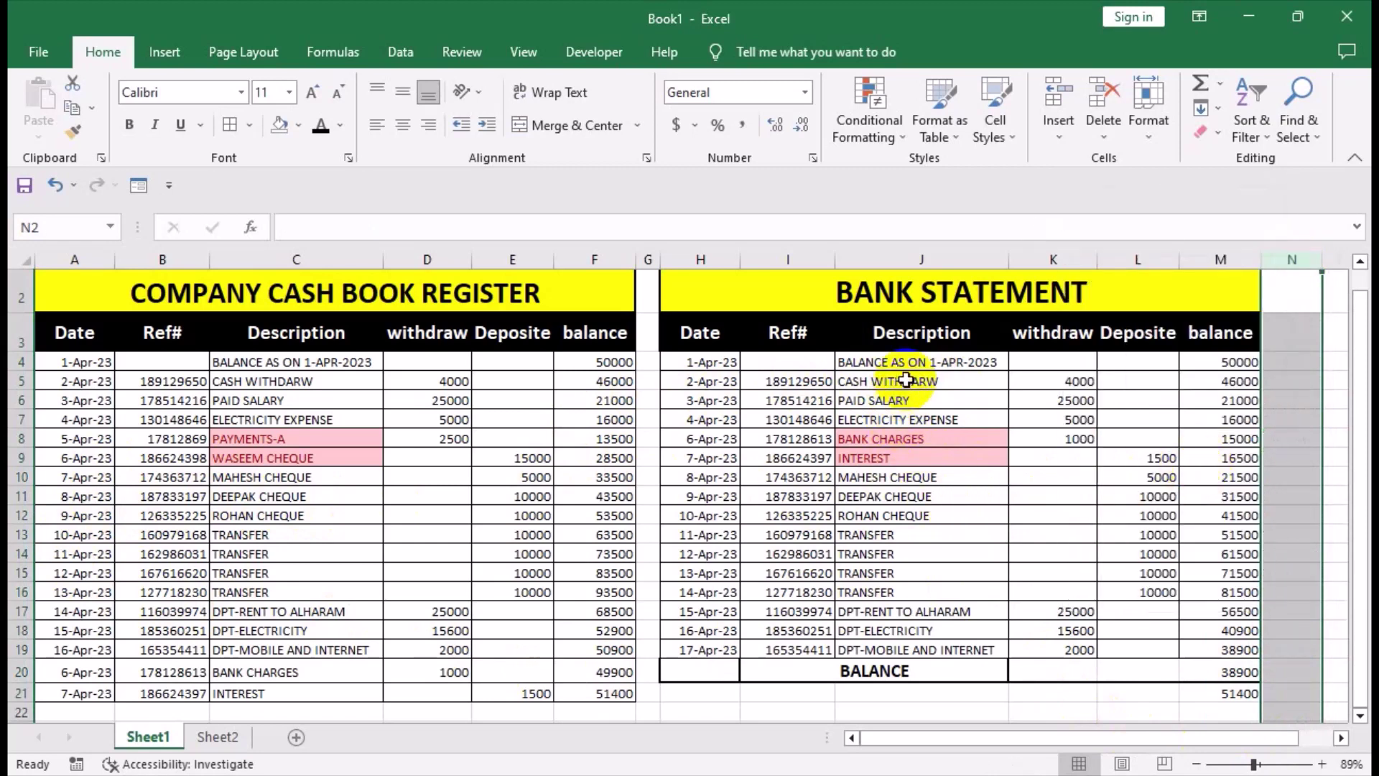
click(703, 573)
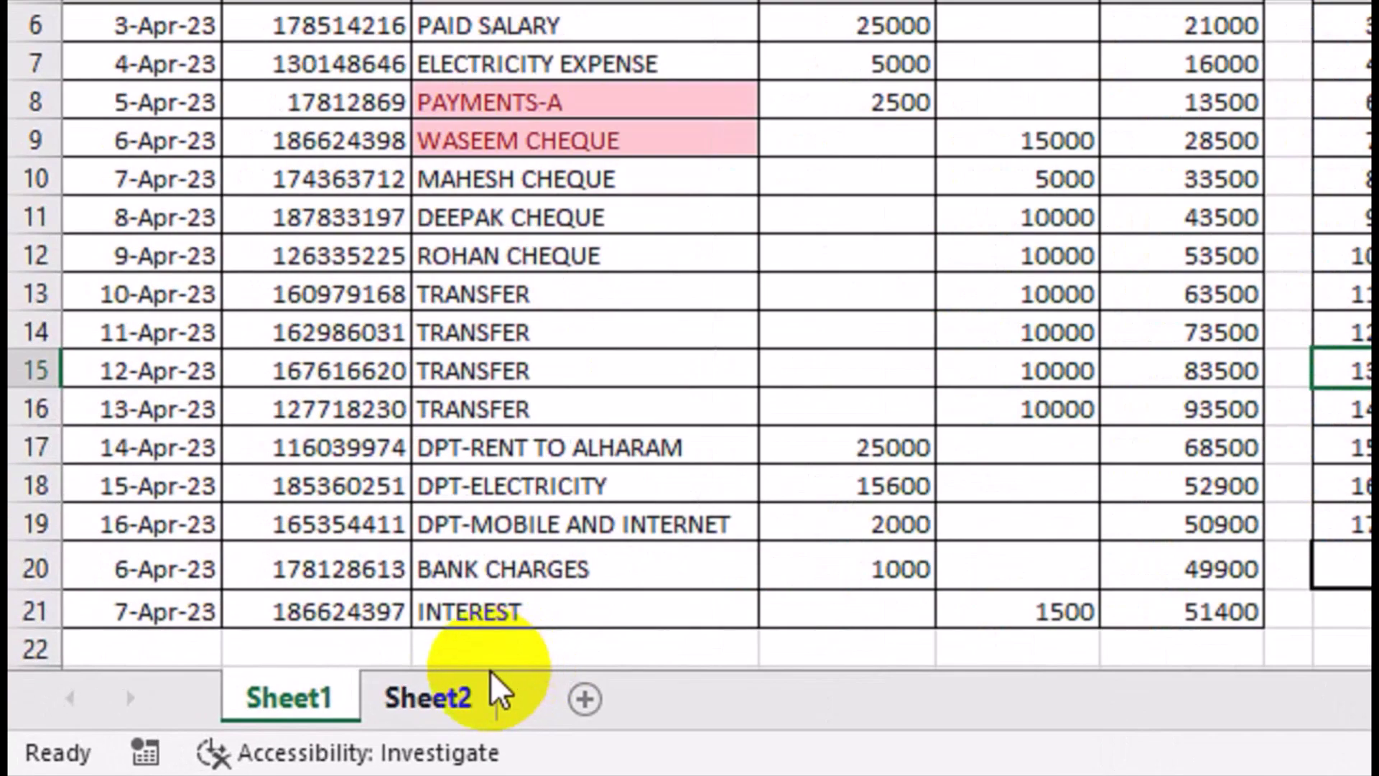
Add a new worksheet and enter the title "bank reconciliation" in A1
click(585, 698)
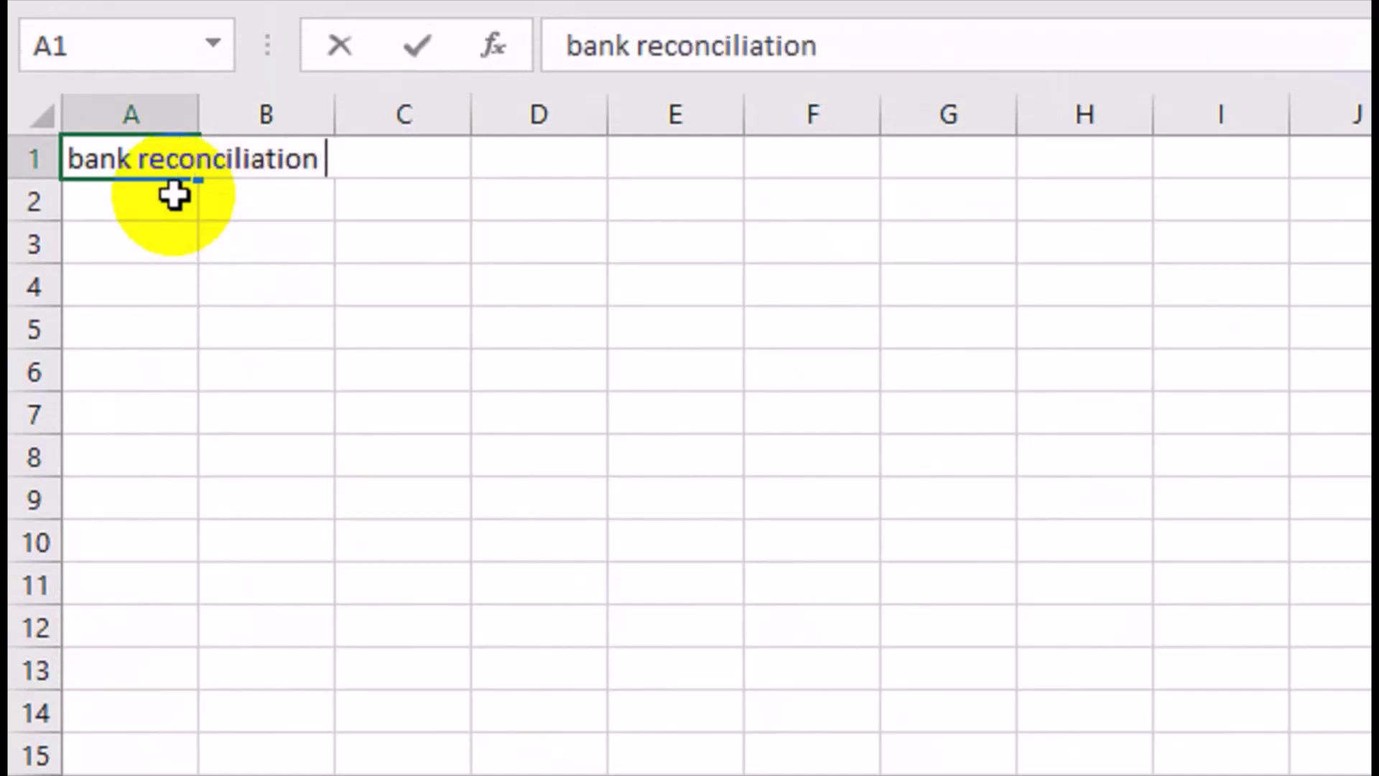
key(Return)
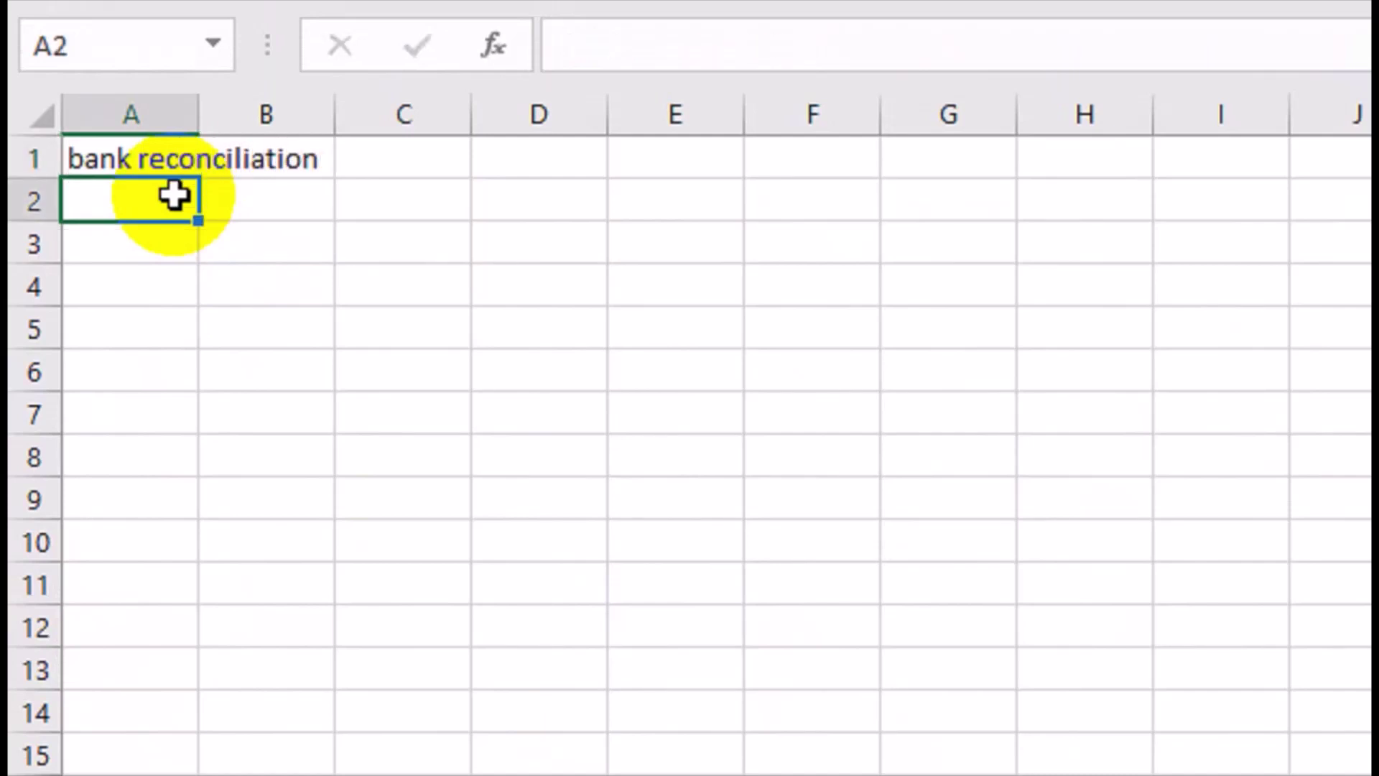
Enter the table headers "particualrs", "Amount" and "Amount" in A3:C3
key(Return)
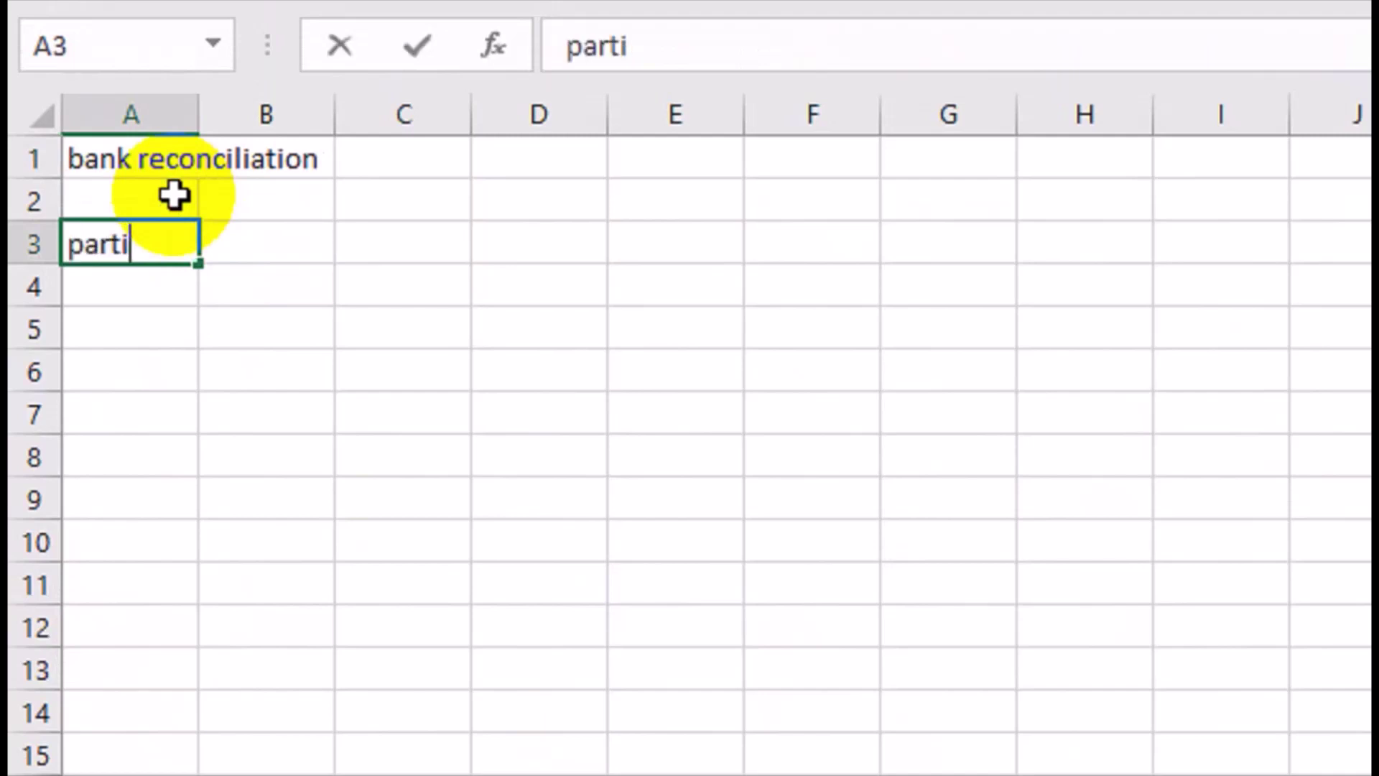
key(Tab)
text(Amou)
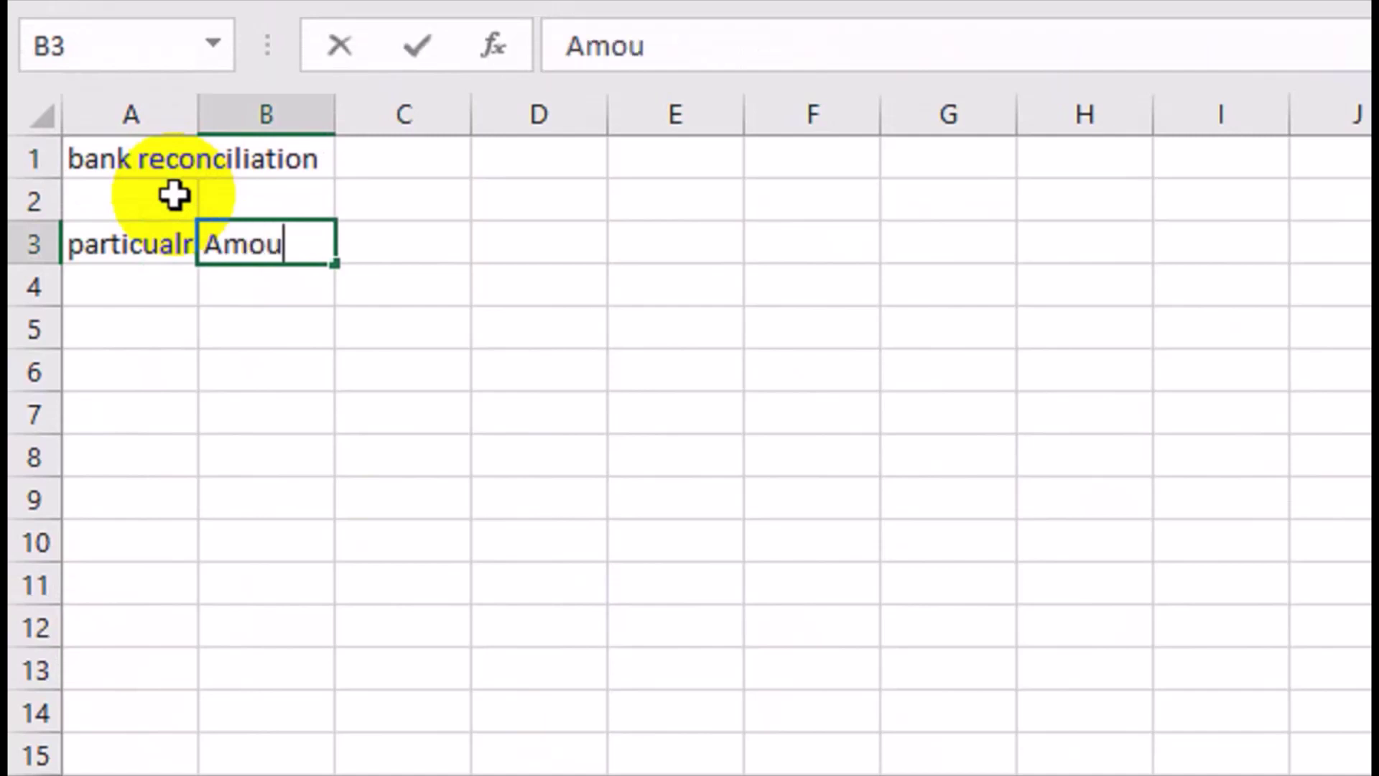
text(nt)
key(Tab)
text(Amoun)
key(Tab)
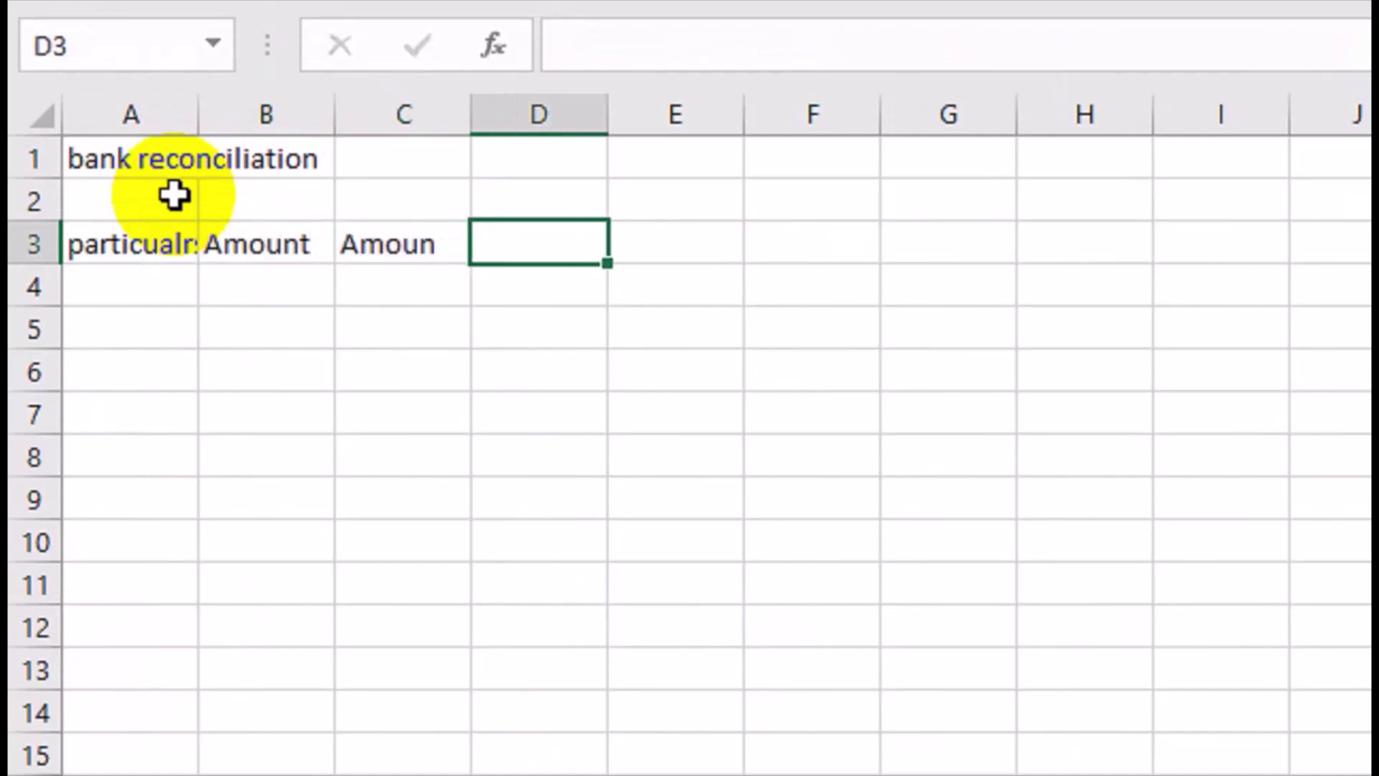
double_click(440, 240)
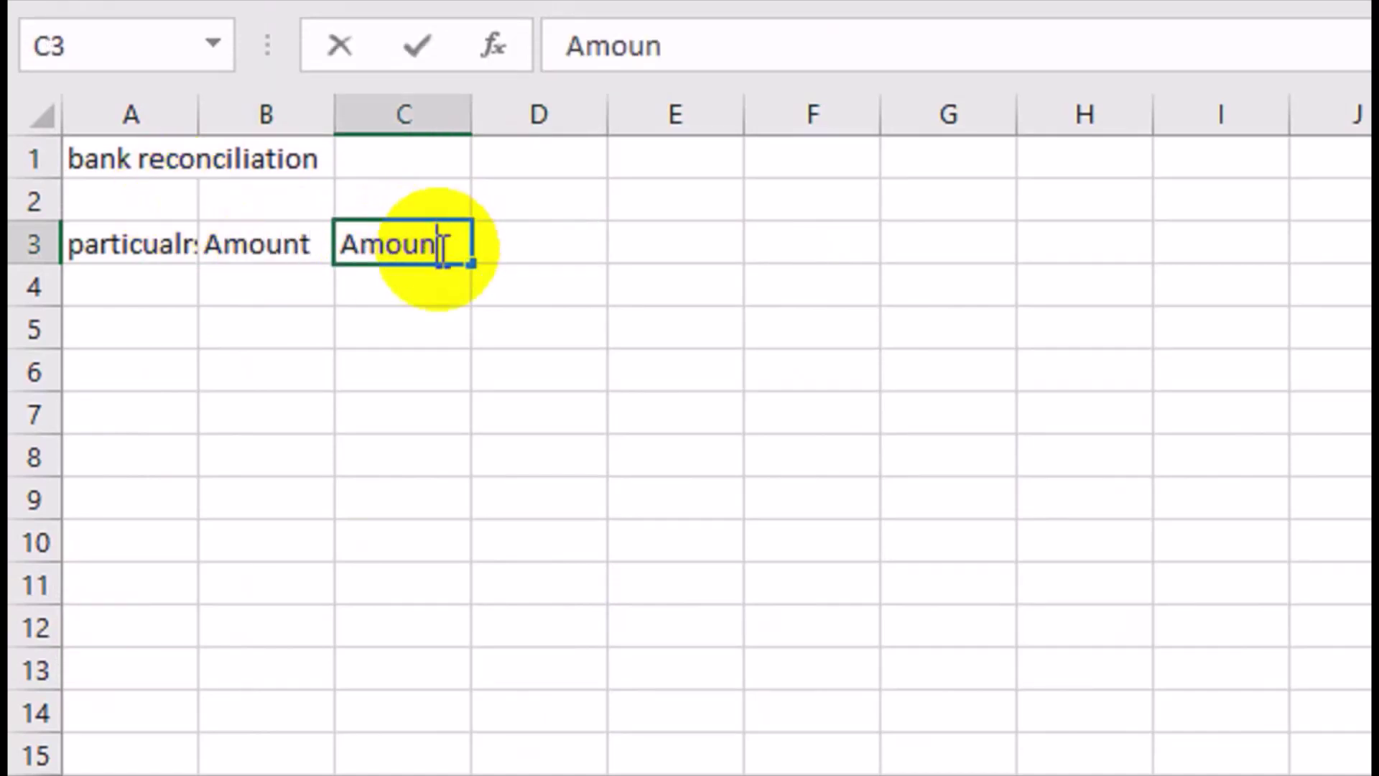
text(t)
click(396, 410)
Widen columns A, B and C and increase the height of header row 3
drag(335, 115, 424, 115)
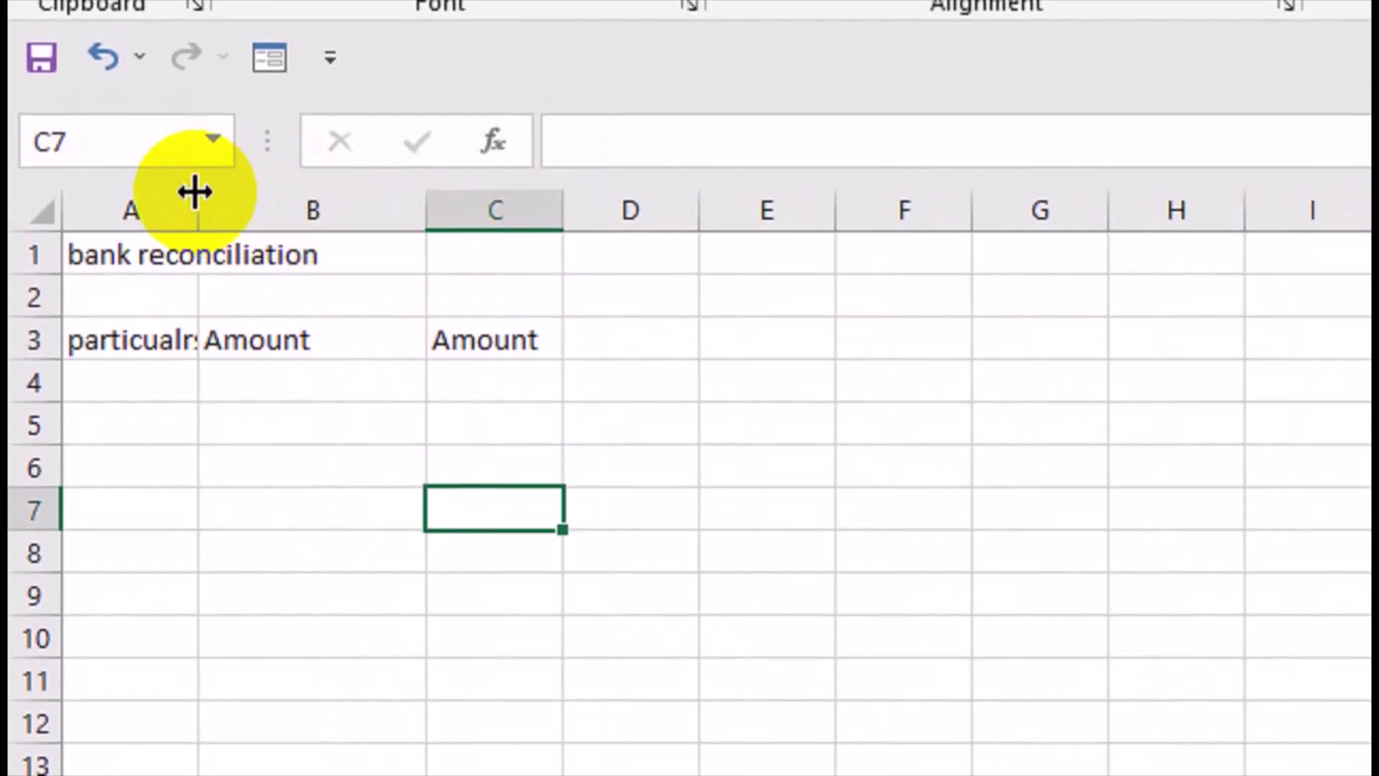
drag(198, 114, 327, 111)
drag(327, 209, 464, 227)
drag(826, 212, 948, 219)
drag(52, 364, 52, 391)
Center the headers in A3:C3 horizontally and vertically and give them a light gray fill
drag(187, 354, 782, 364)
click(794, 144)
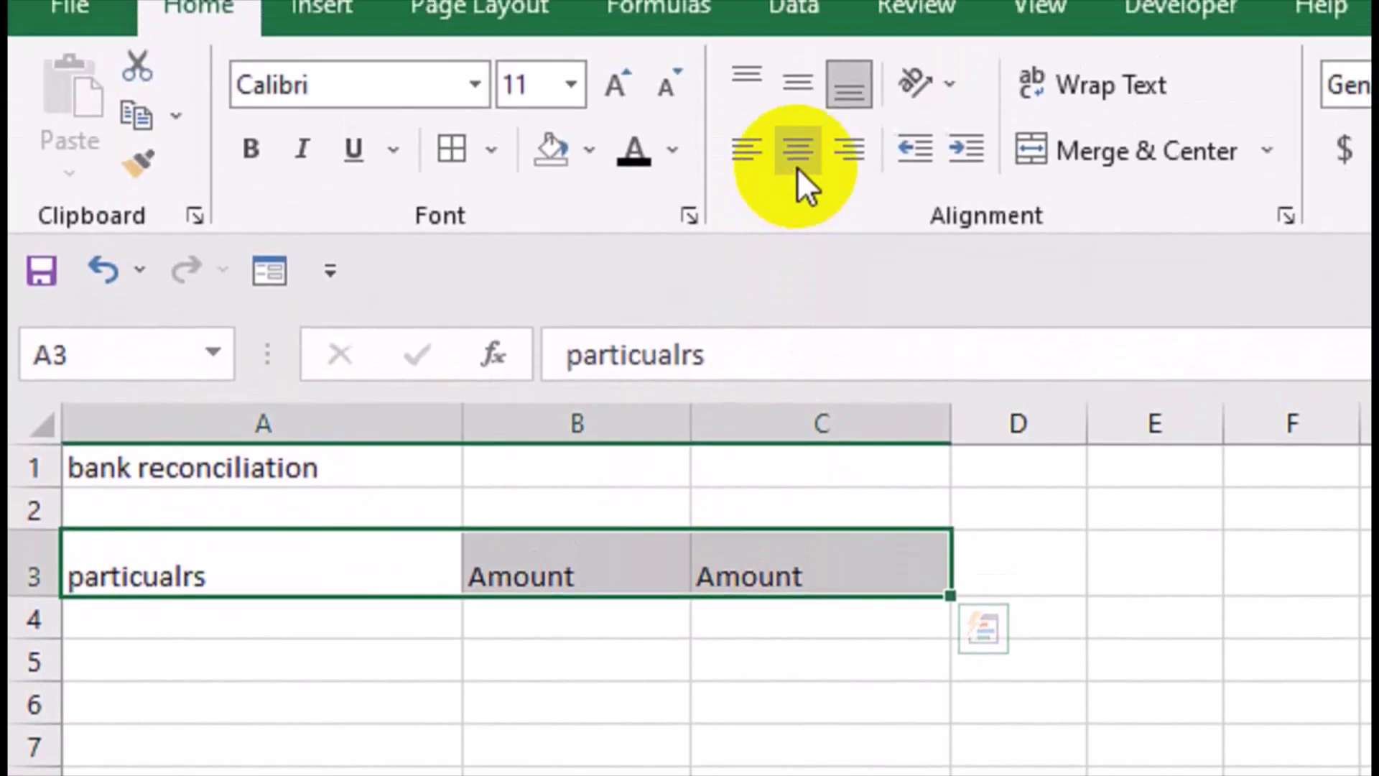
click(799, 187)
click(589, 250)
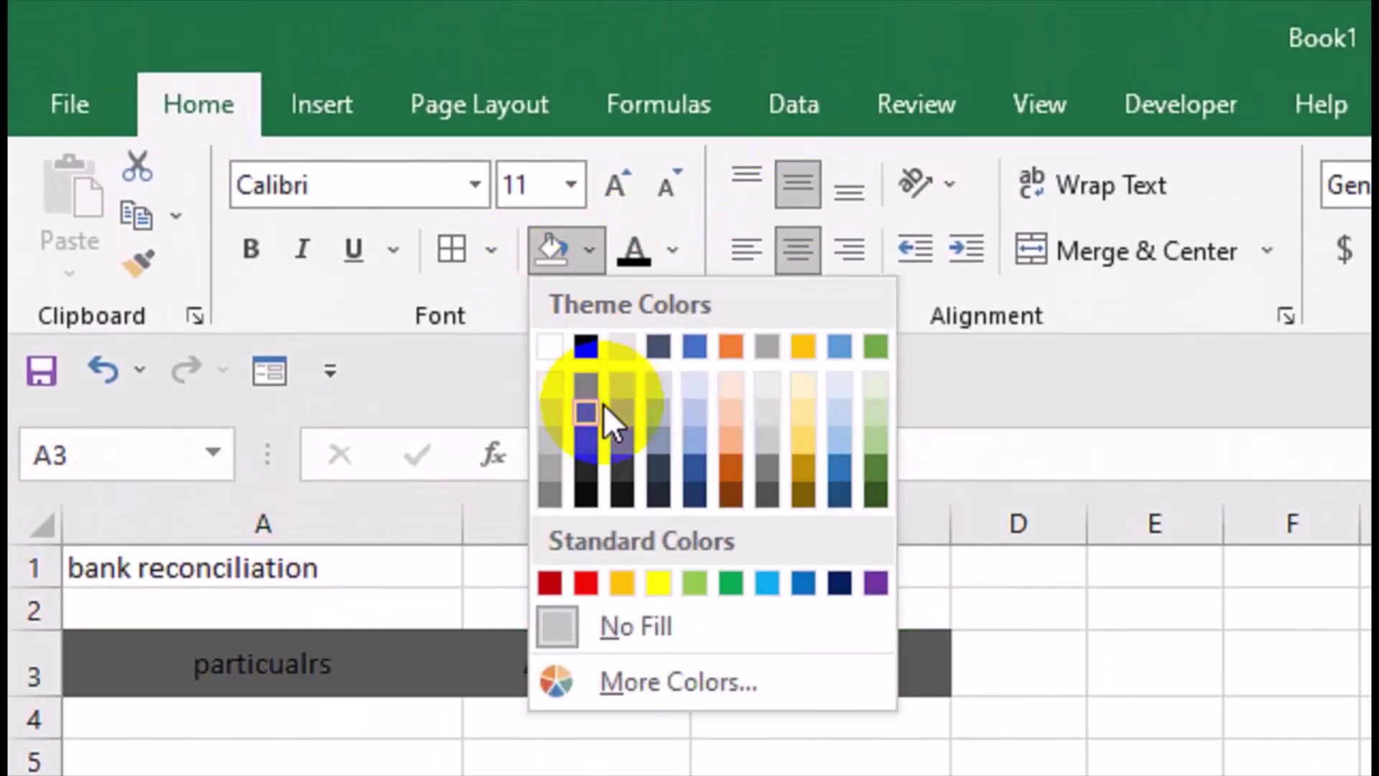
click(614, 343)
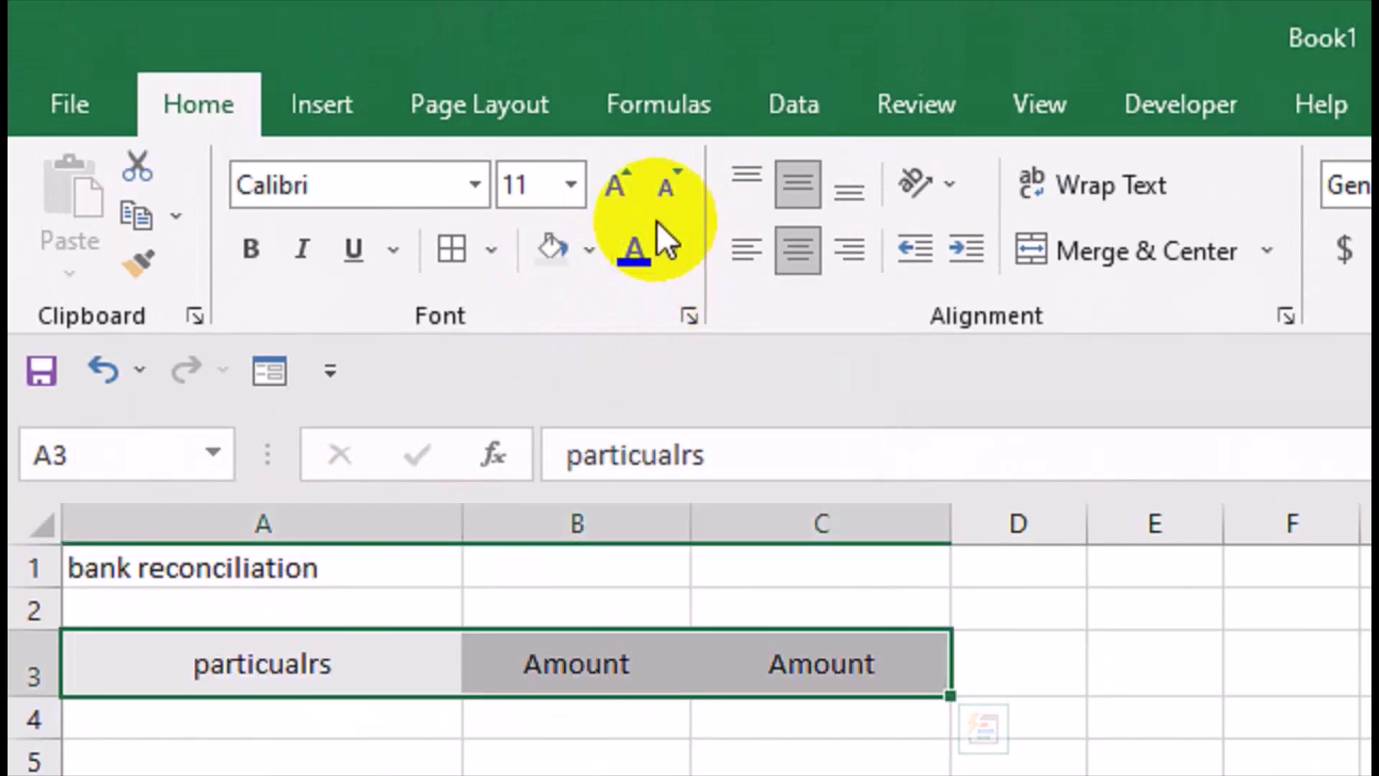
Make the header text in A3:C3 bold and enlarge it to 18 pt
click(249, 252)
click(614, 187)
click(614, 187)
click(614, 186)
click(614, 187)
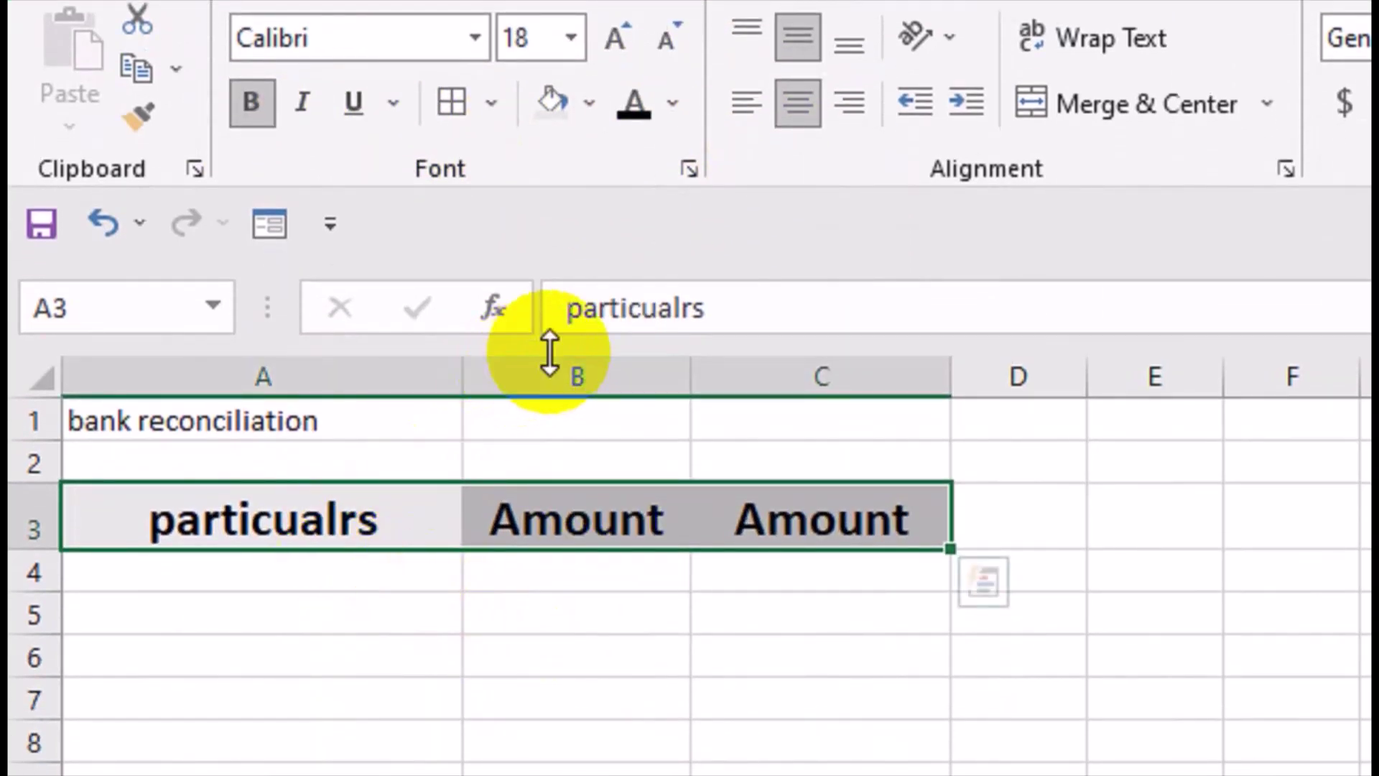
Remove the first letter of the heading in A3 so it reads "articualrs"
click(573, 316)
key(BackSpace)
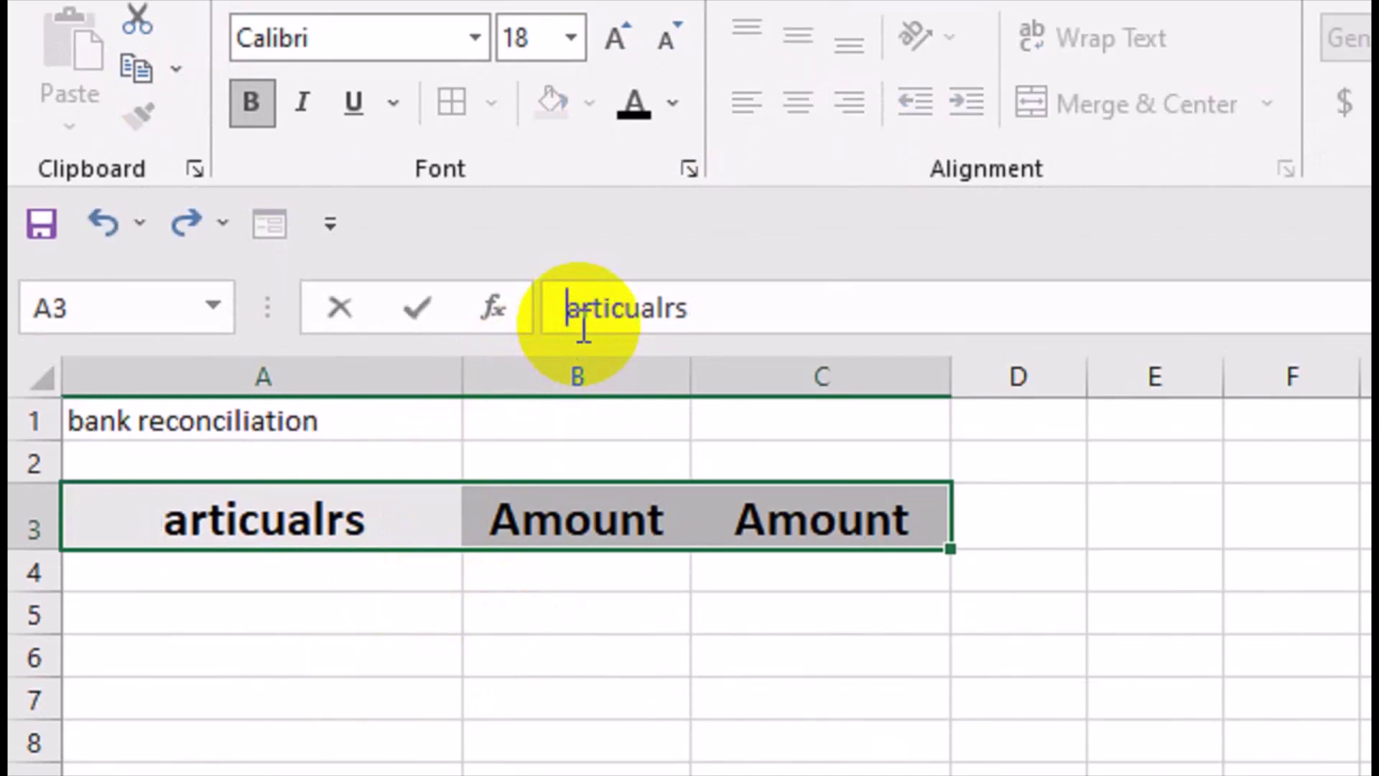
key(Return)
Apply all borders to the table range A3:C19
drag(219, 514, 847, 775)
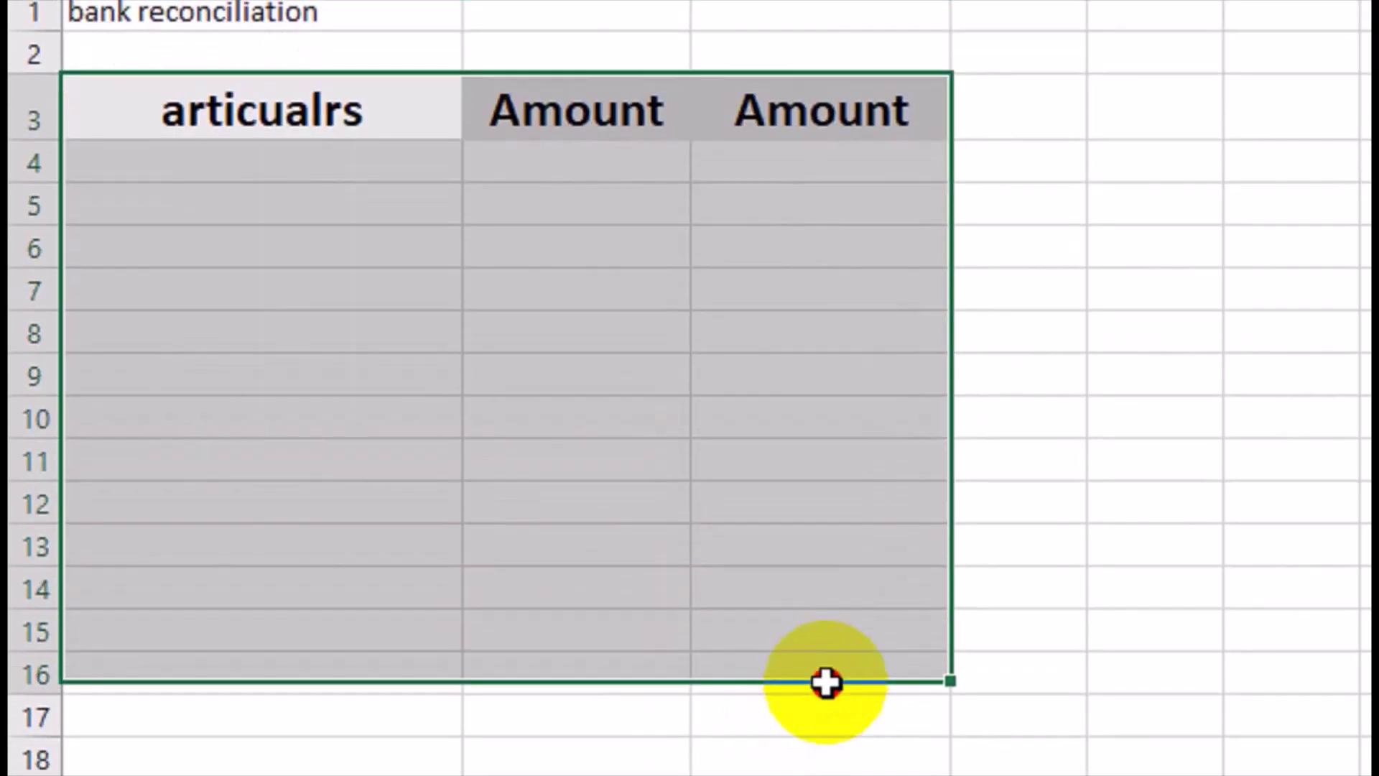
drag(848, 602, 847, 643)
click(452, 122)
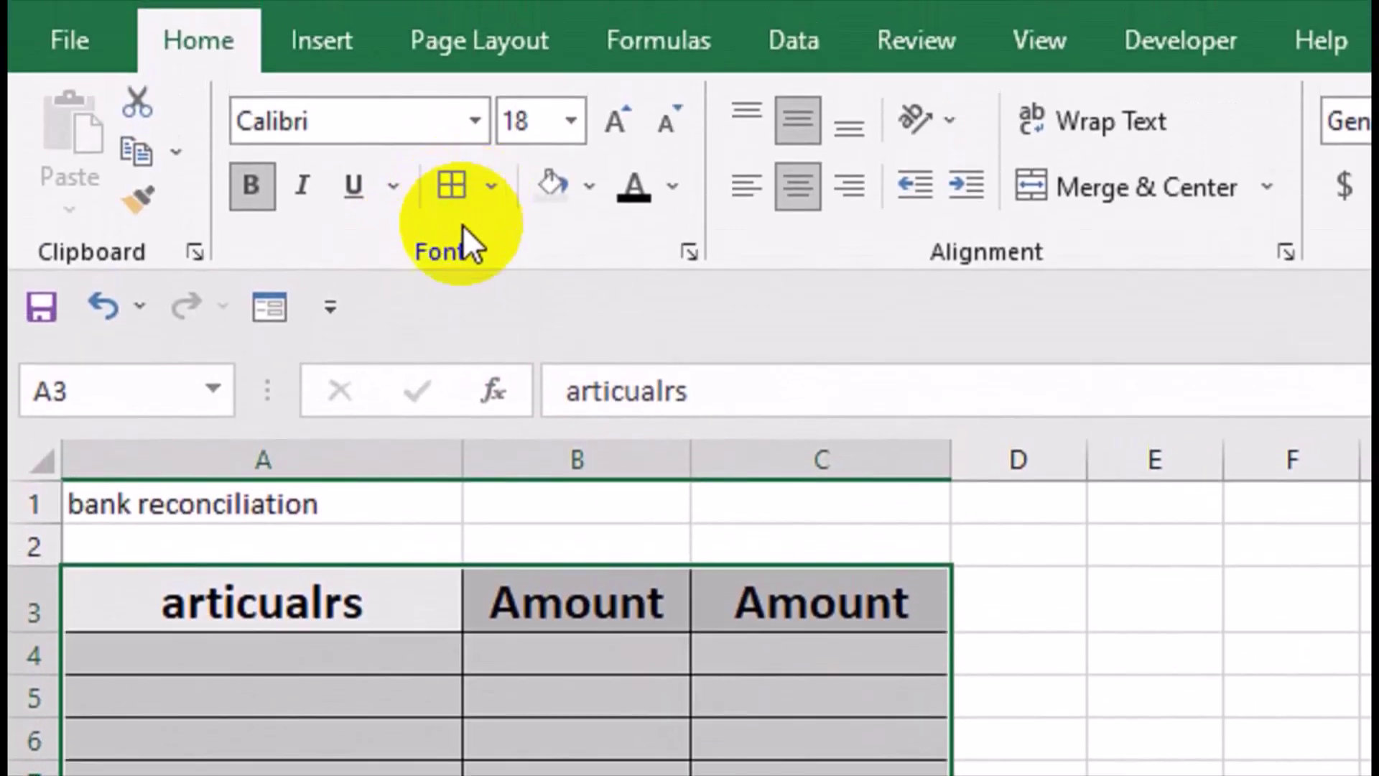
Enter the label "Balance as Per Cash Book" in A5
click(316, 594)
text(b)
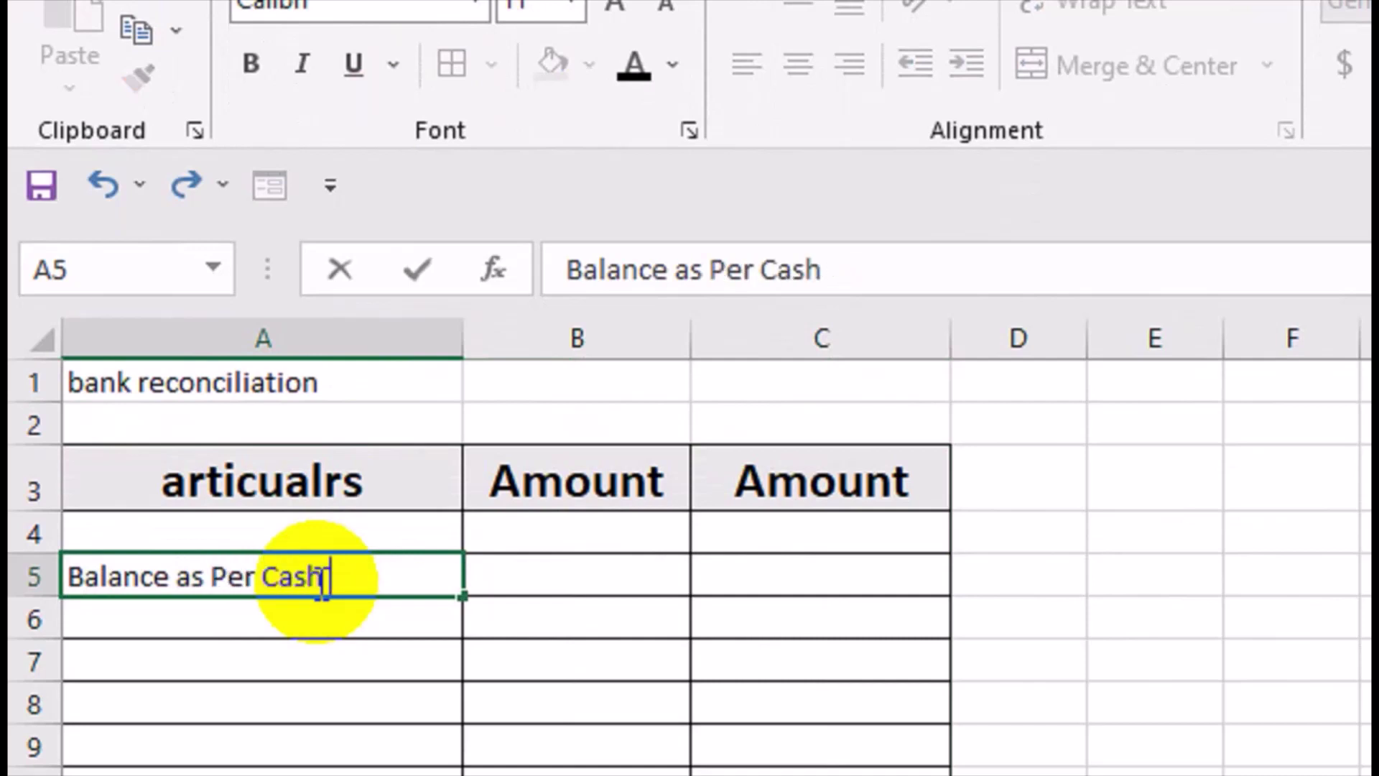
text(ok)
key(Return)
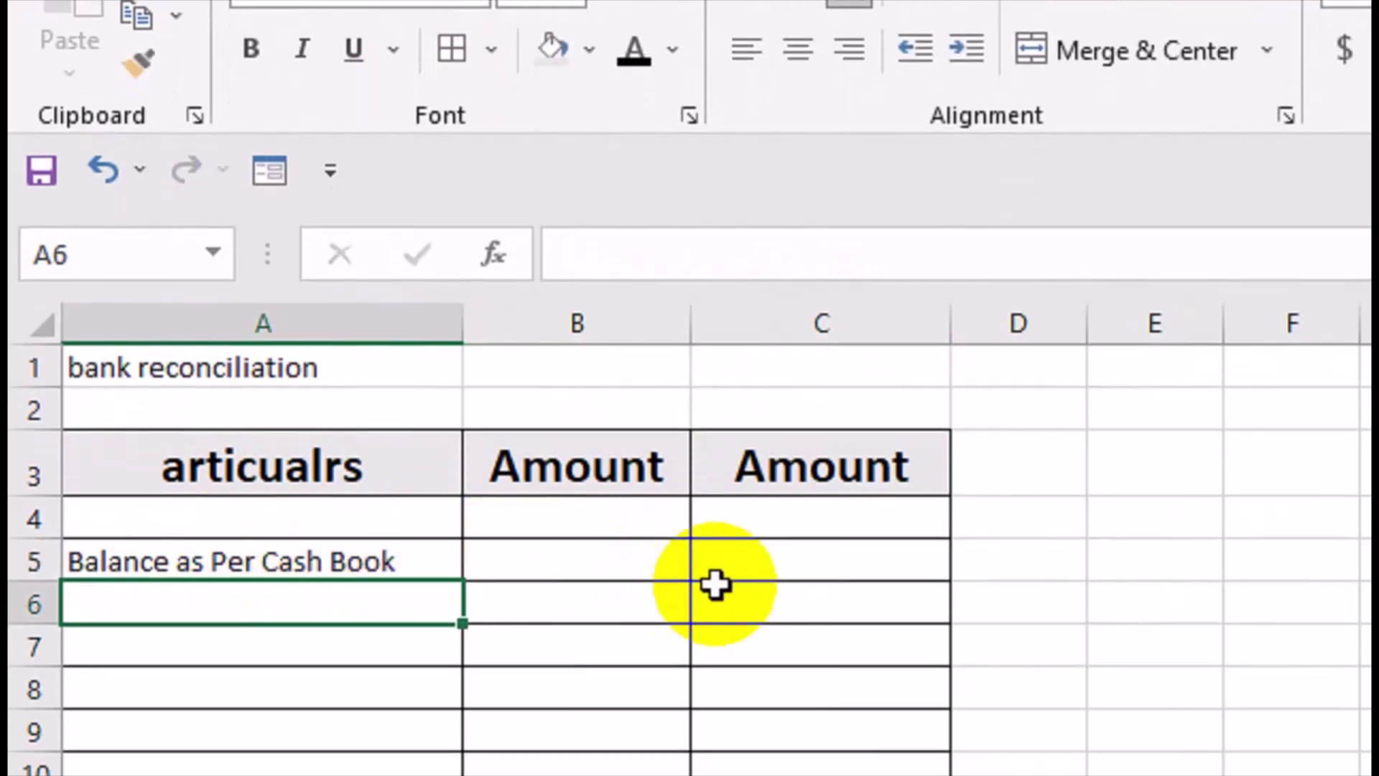
Link C5 to the cash book's closing balance on the other sheet with =Sheet1!F21
click(745, 580)
text(=)
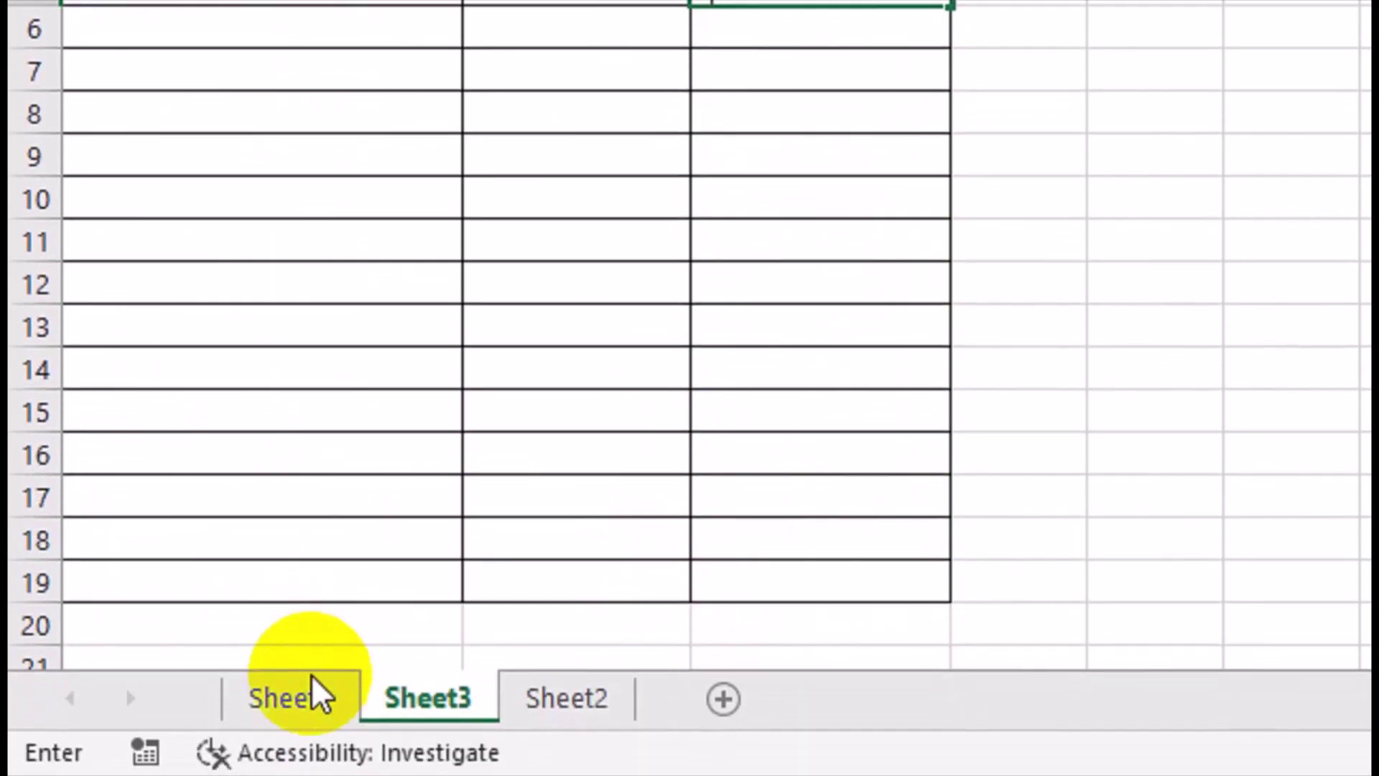
click(307, 685)
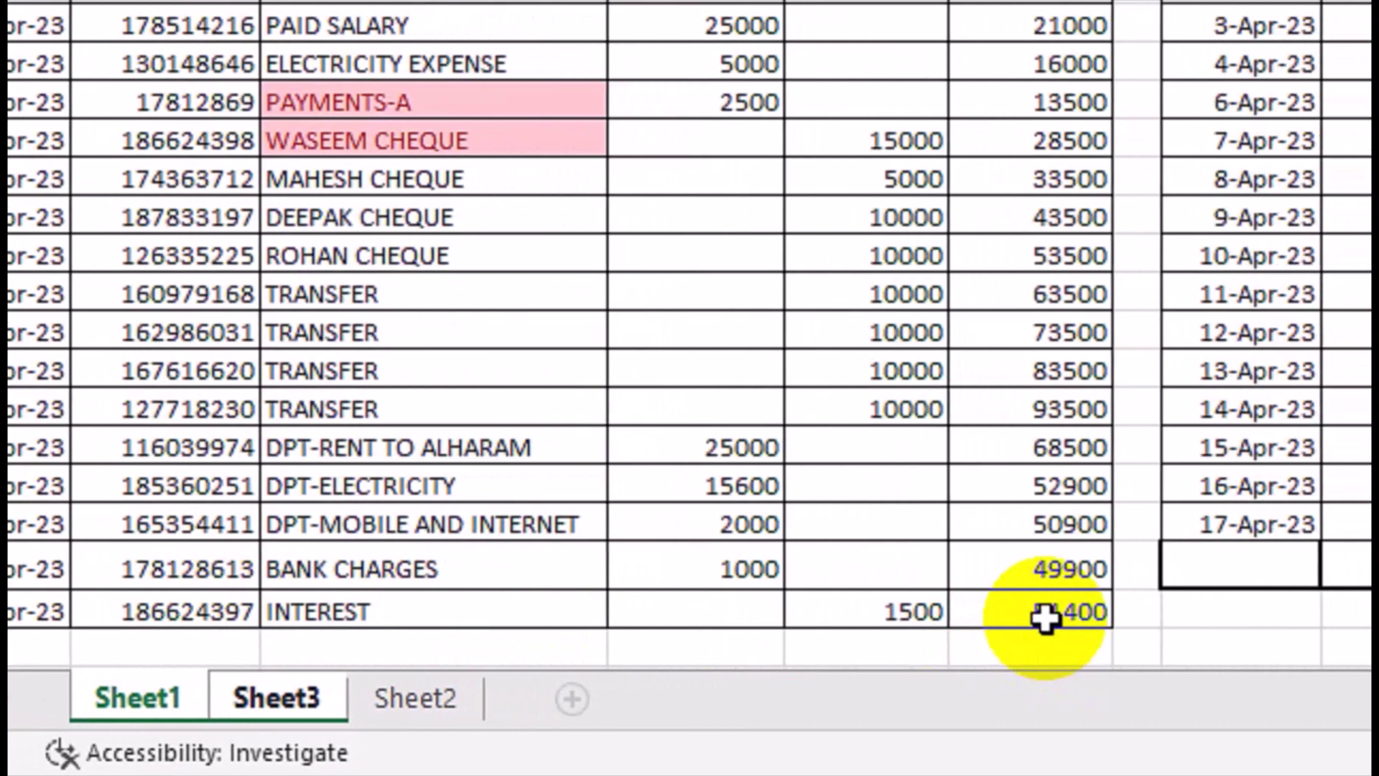
click(1045, 614)
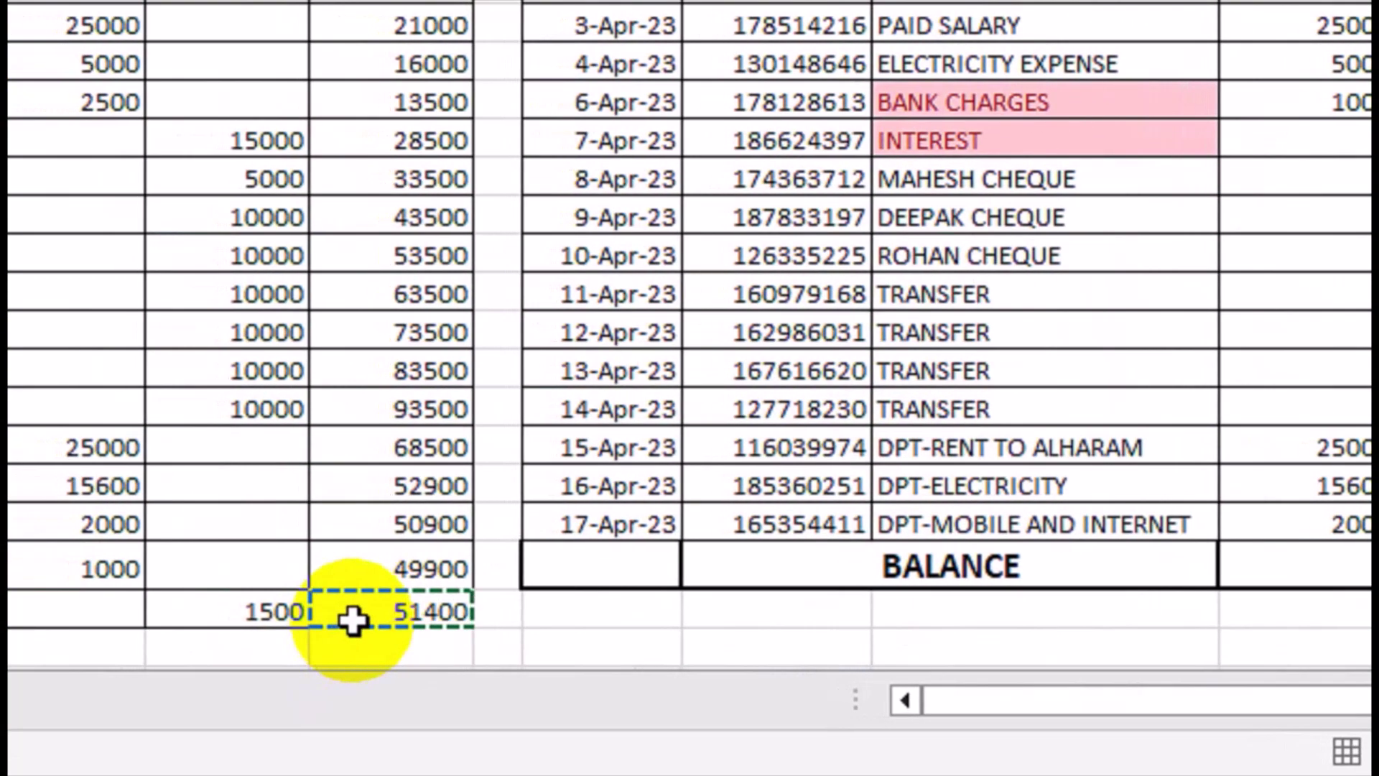
key(Return)
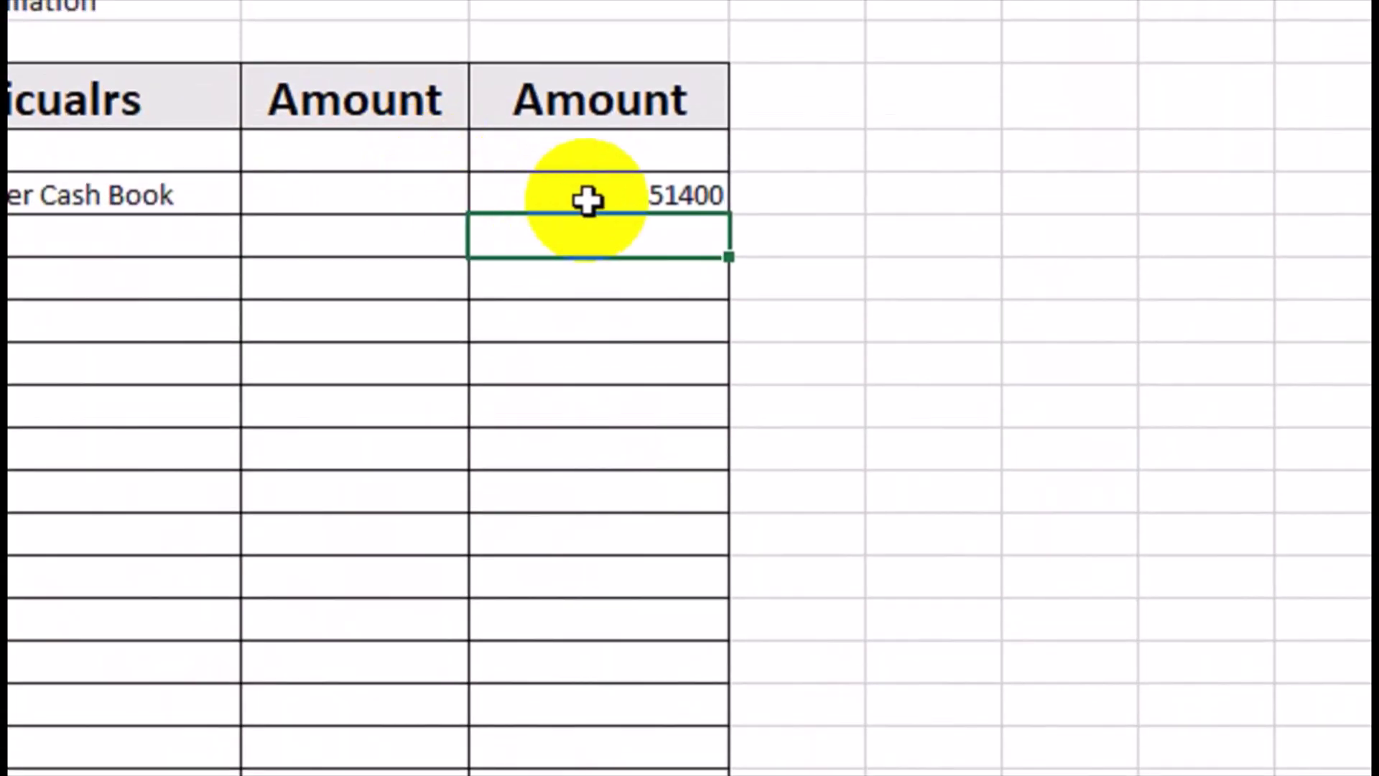
Center the contents of the whole column C horizontally
click(588, 200)
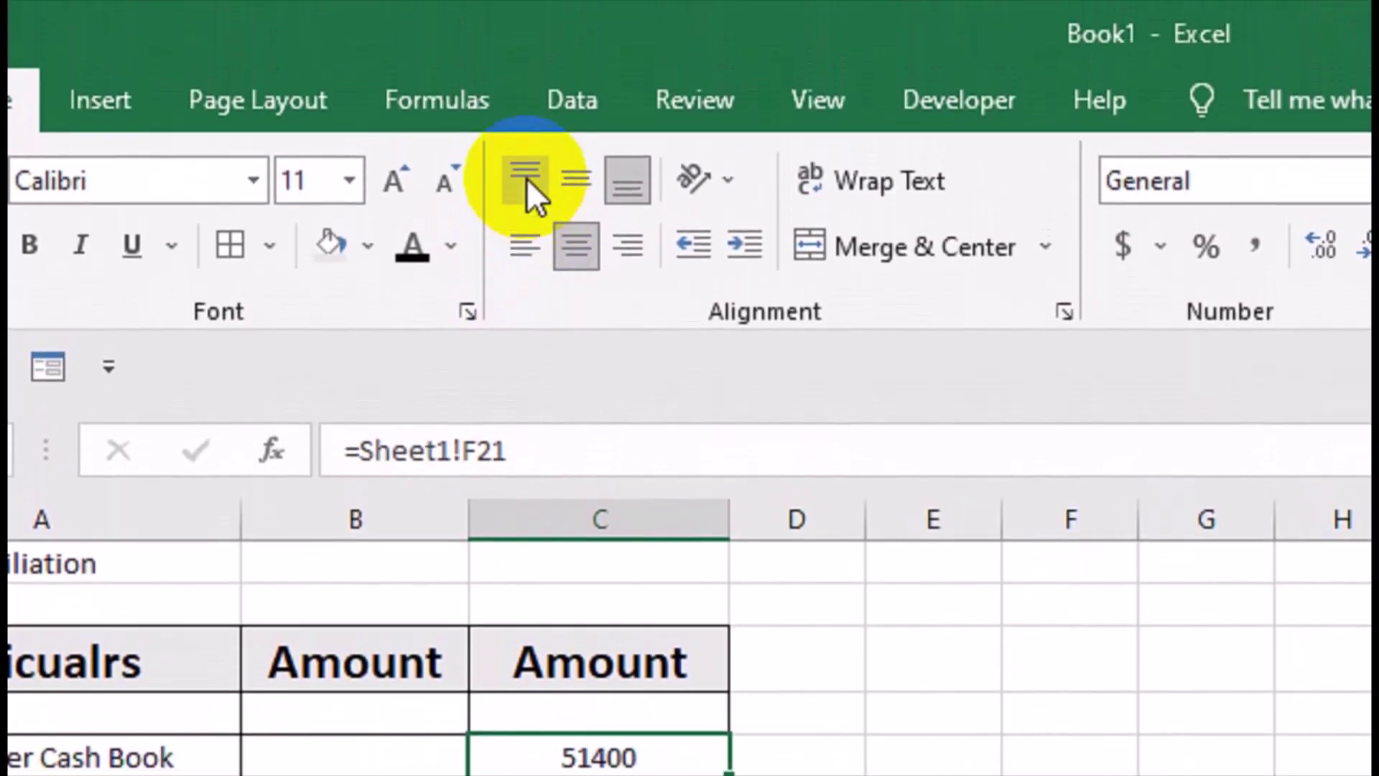
click(548, 305)
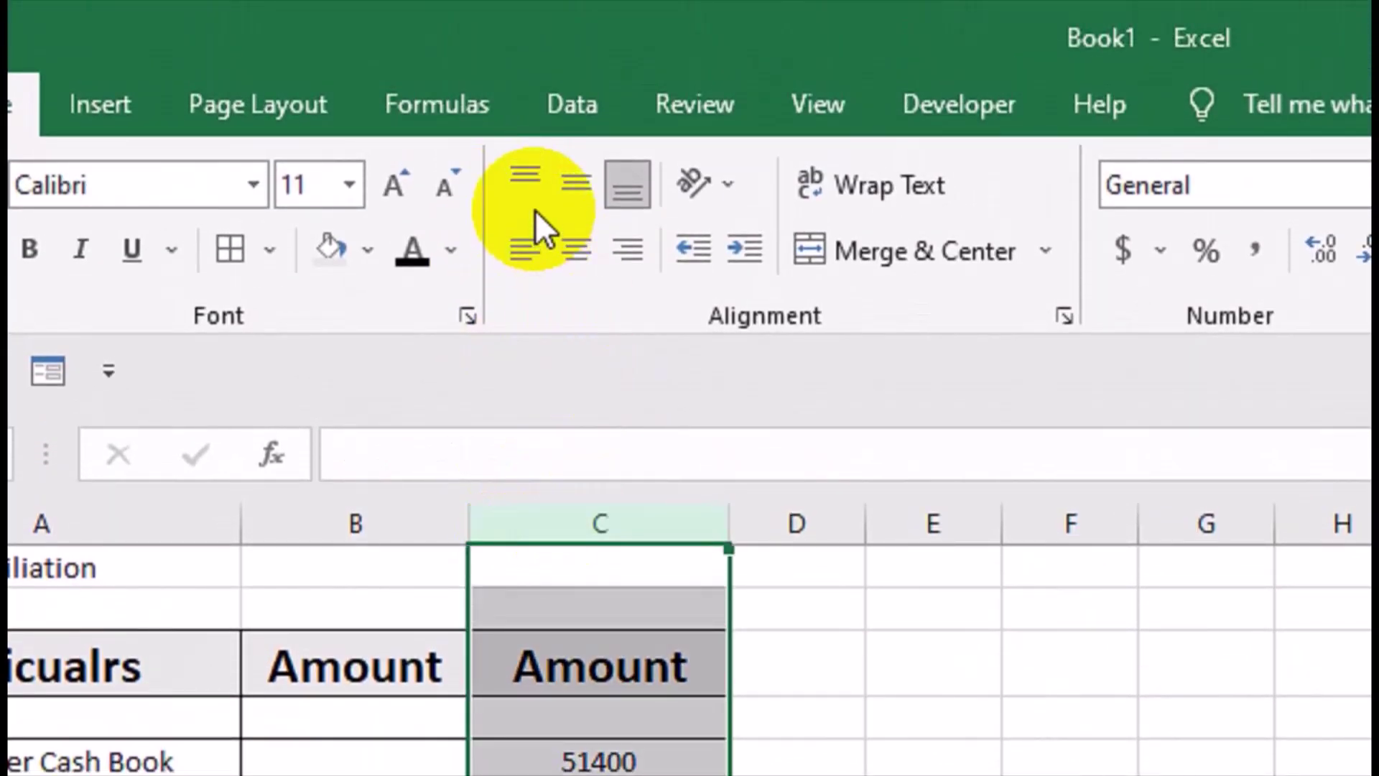
click(558, 246)
click(558, 245)
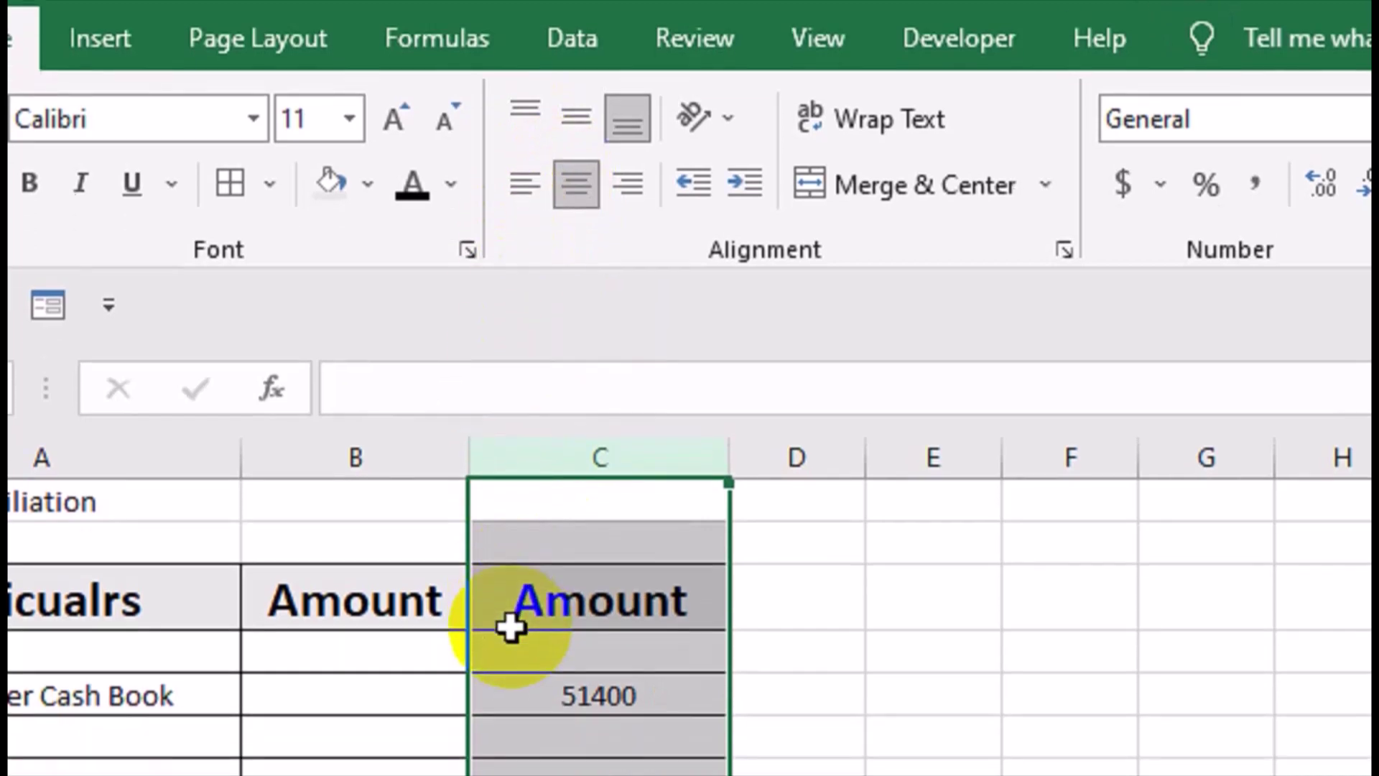
Make C5 and the table cells below it bold and increase their font by two sizes
drag(512, 694, 501, 636)
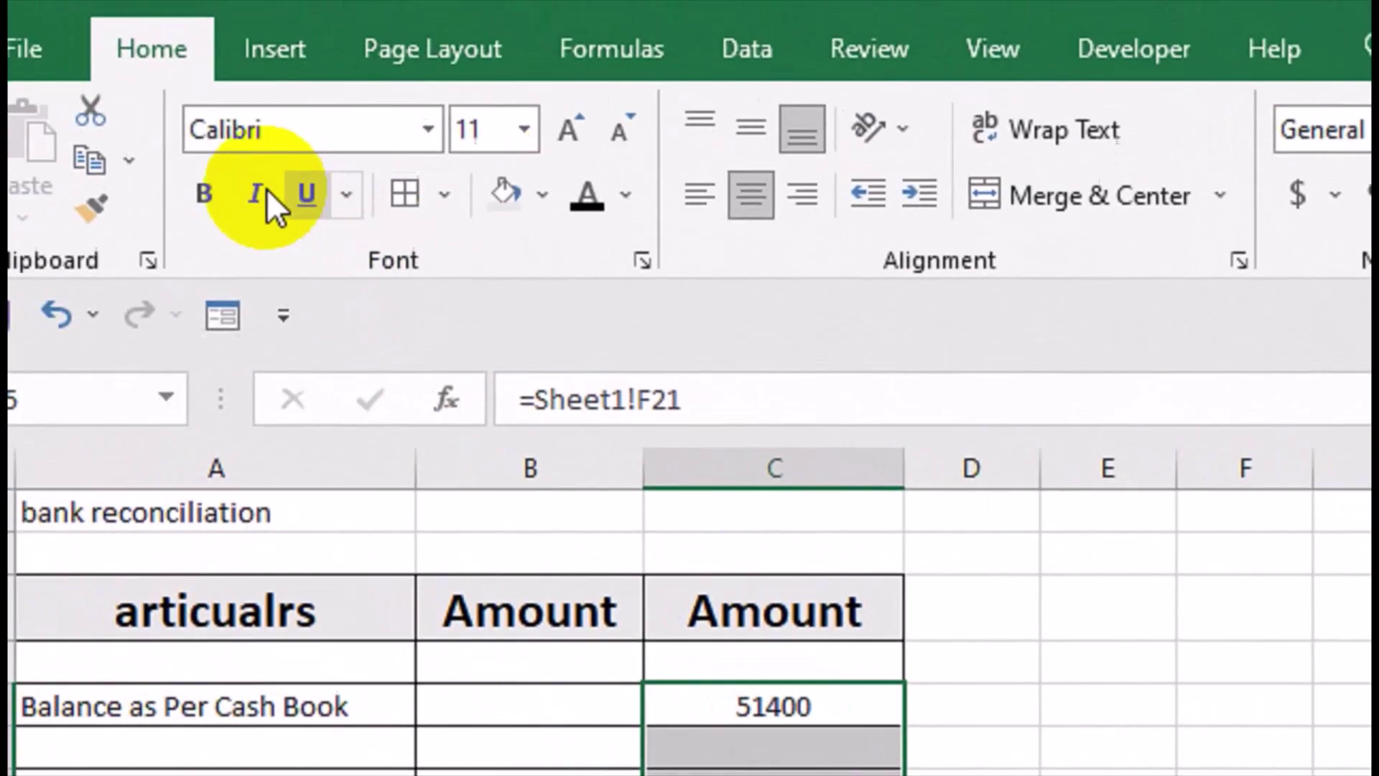
click(260, 199)
click(607, 136)
click(607, 136)
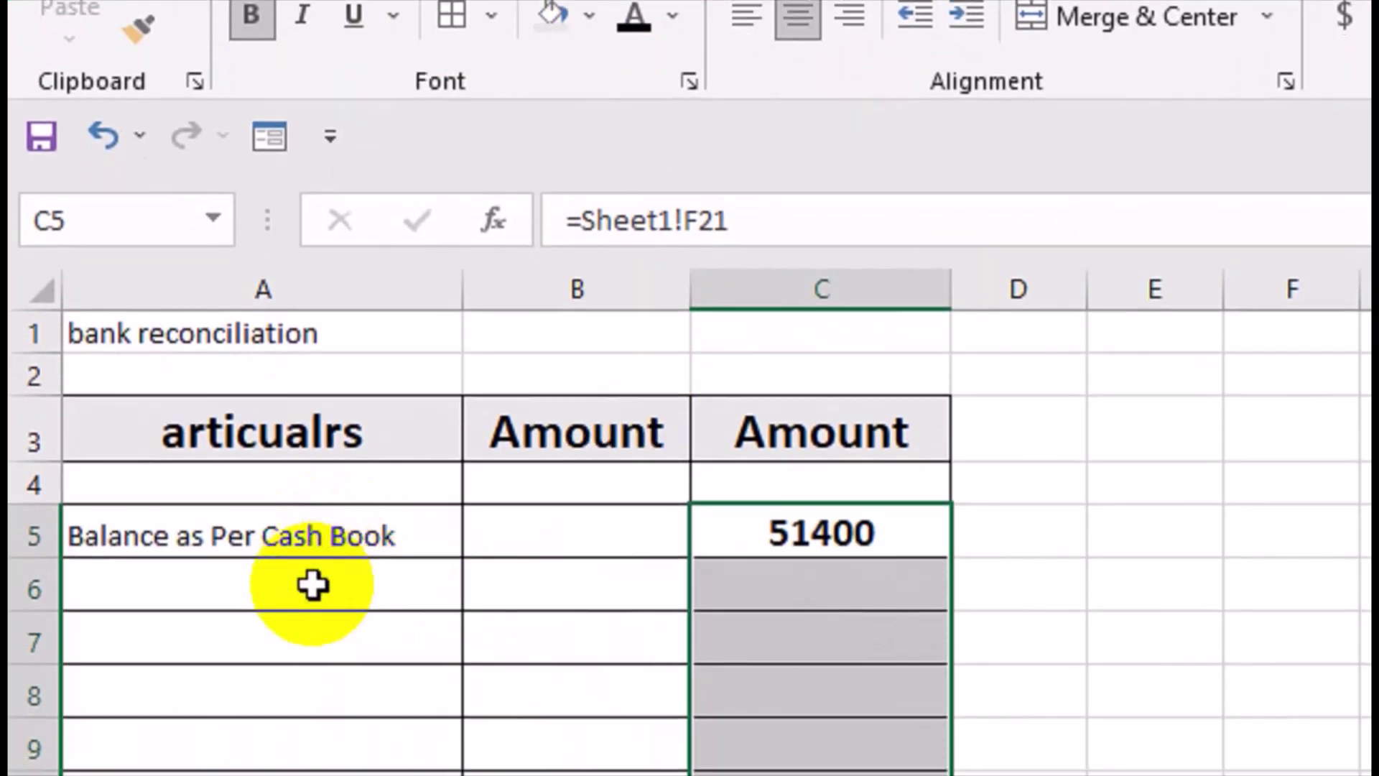
Check the highlighted cash book entries on Sheet1 and enter "ADD: CHEQUE ISSUED BUT NO PRESNTED FOR PAYMENTS" in A8 of Sheet3
click(312, 586)
click(266, 687)
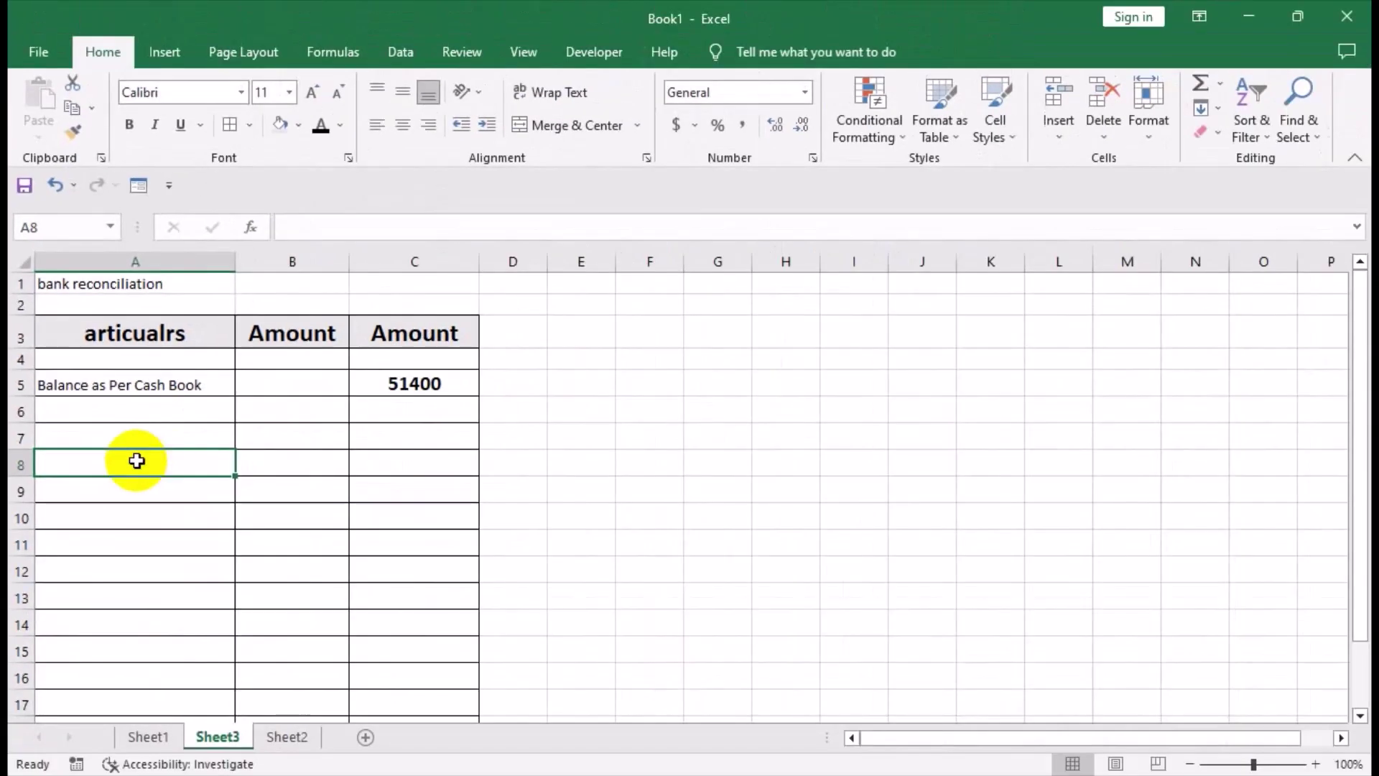
click(144, 736)
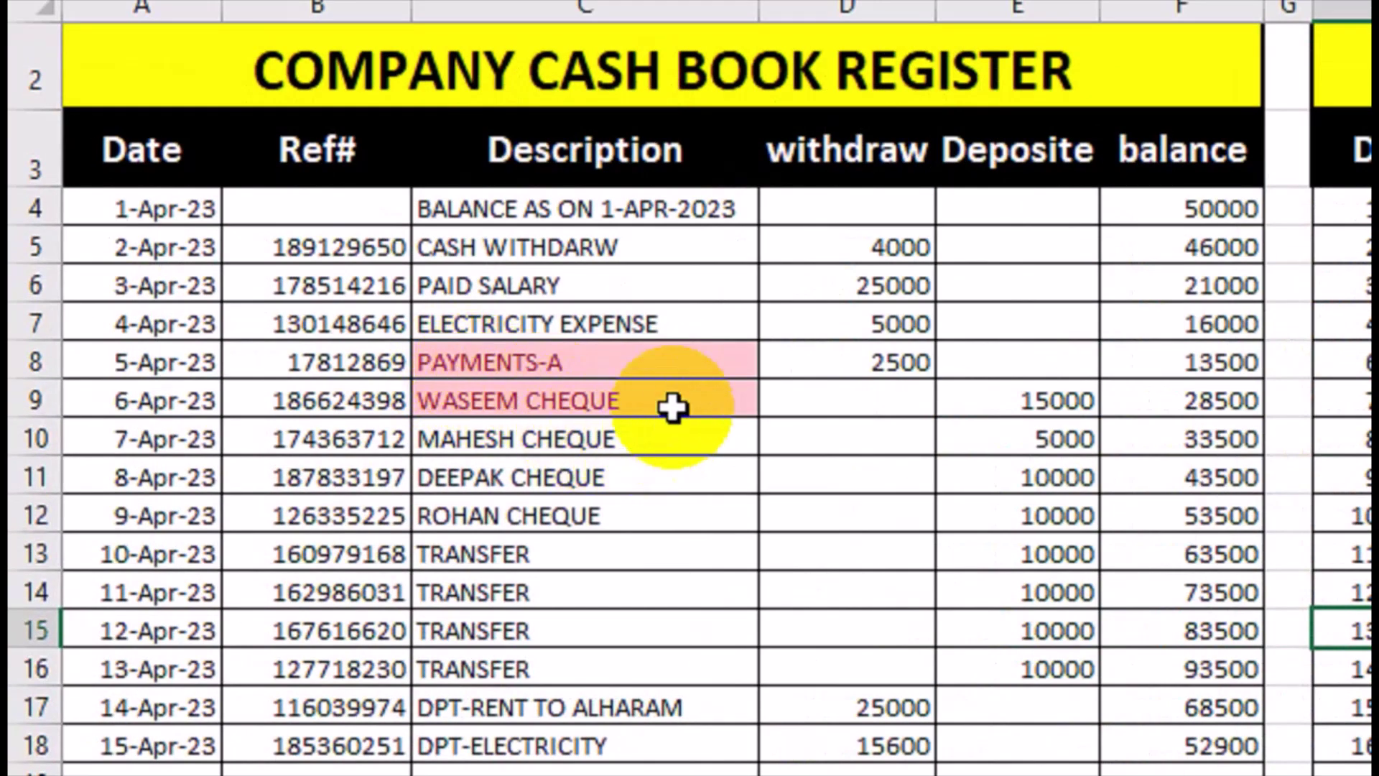
click(632, 361)
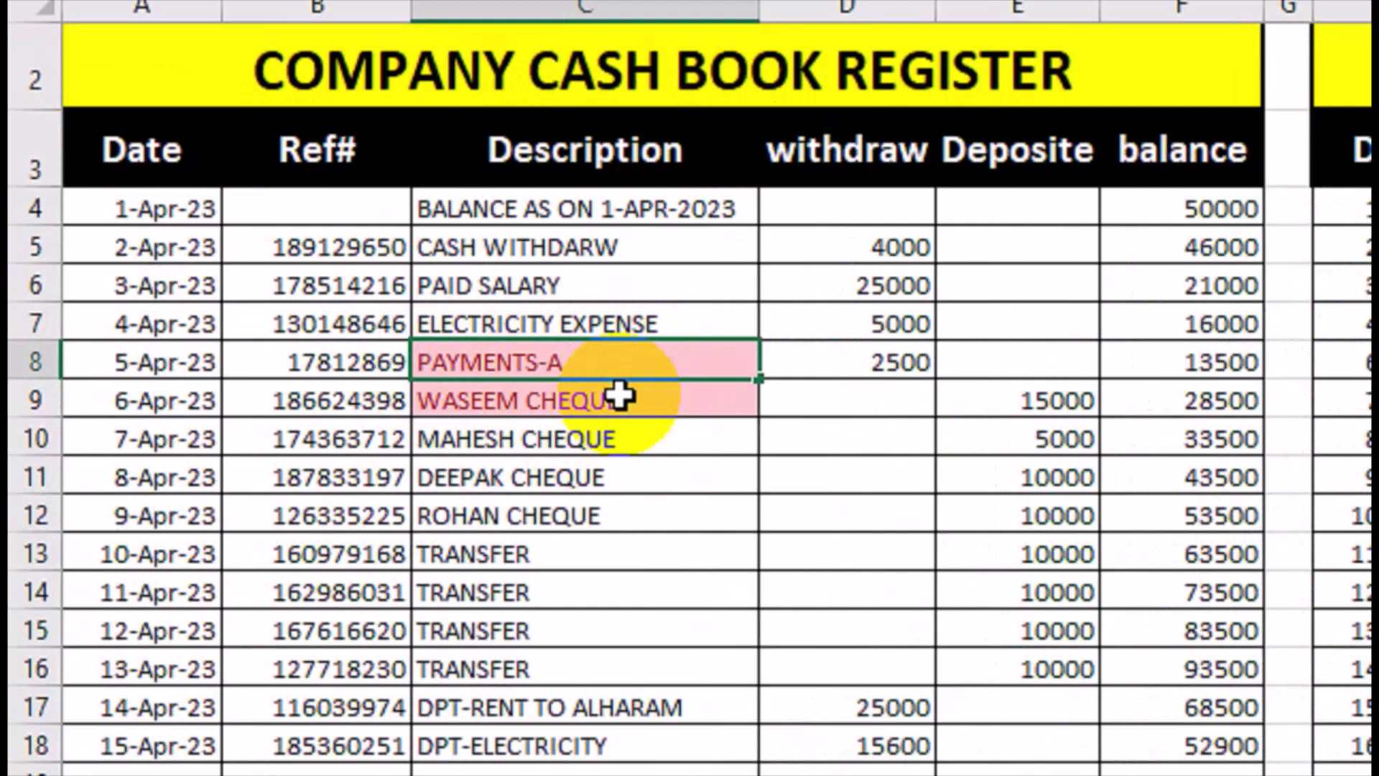
click(619, 394)
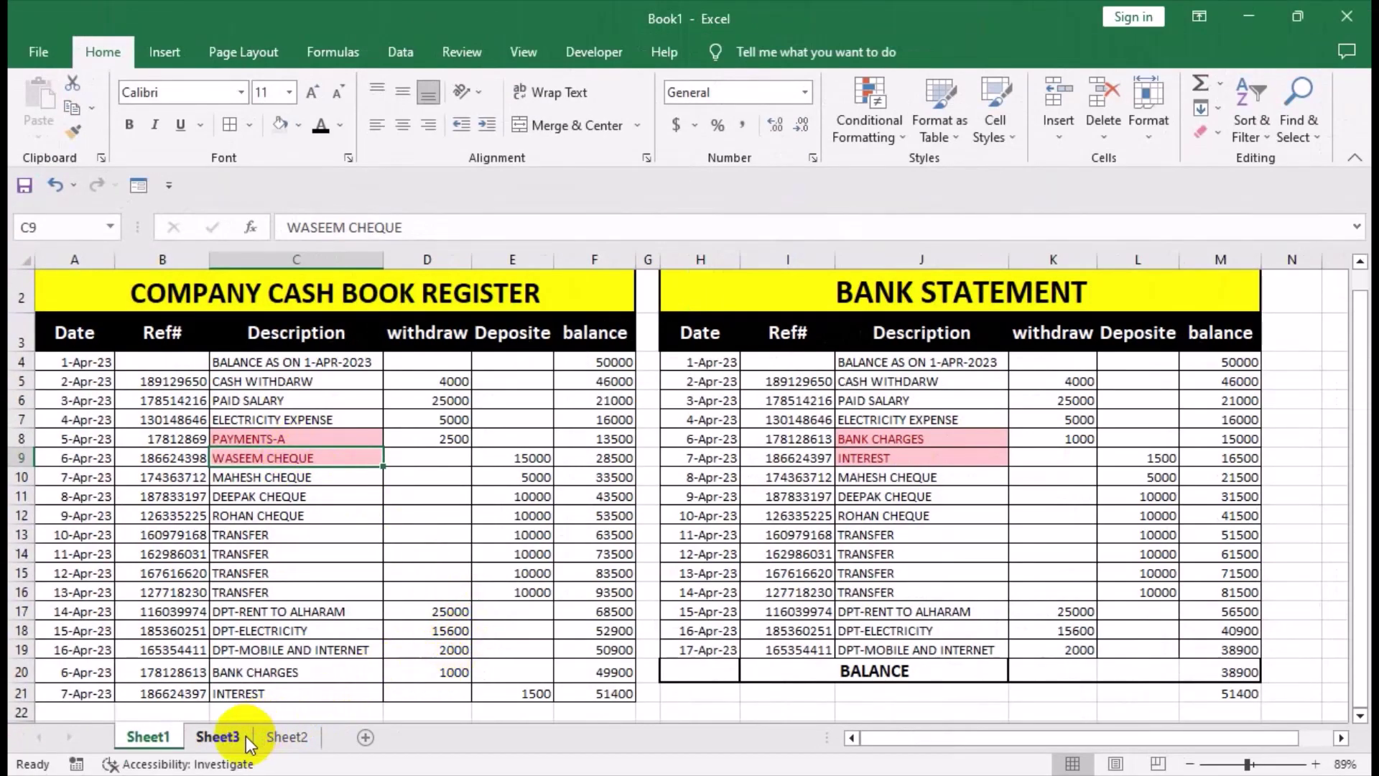
click(218, 736)
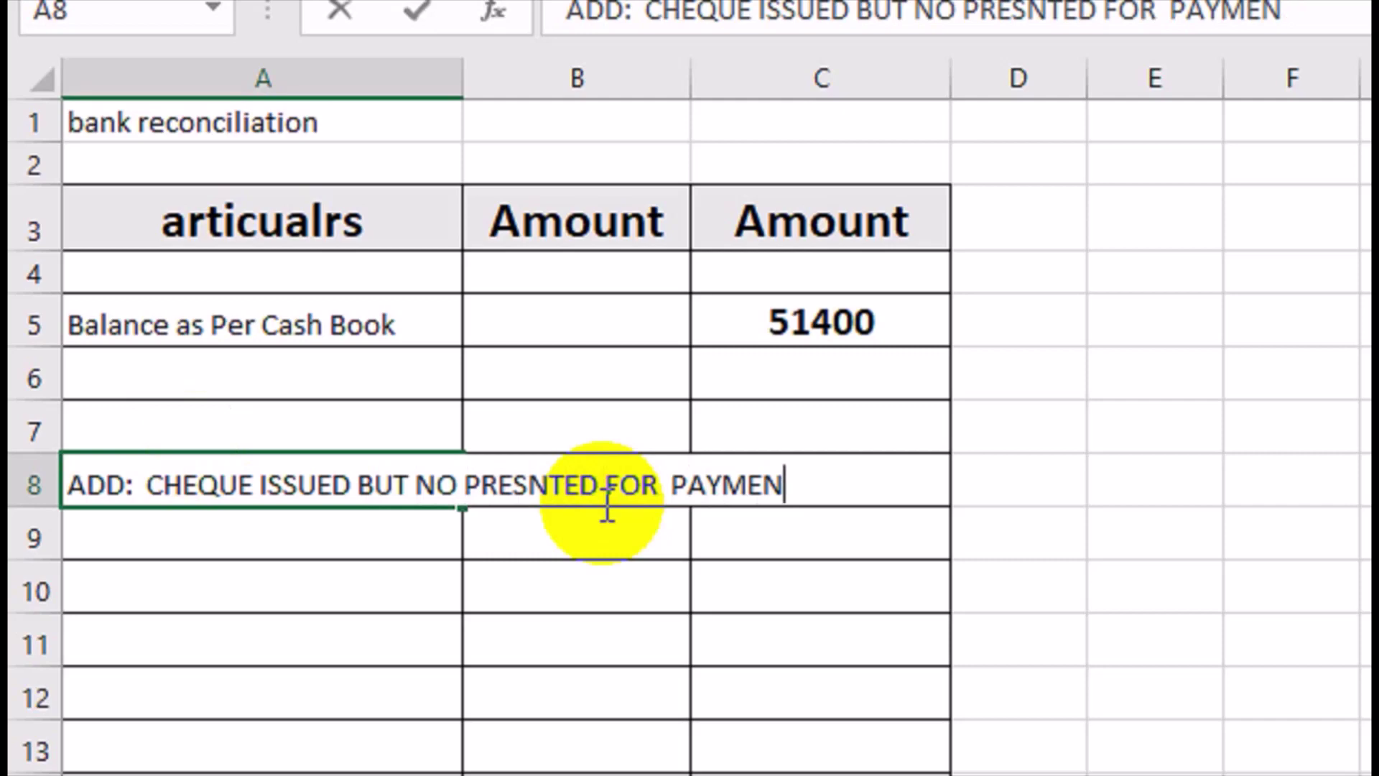
text(S)
key(Return)
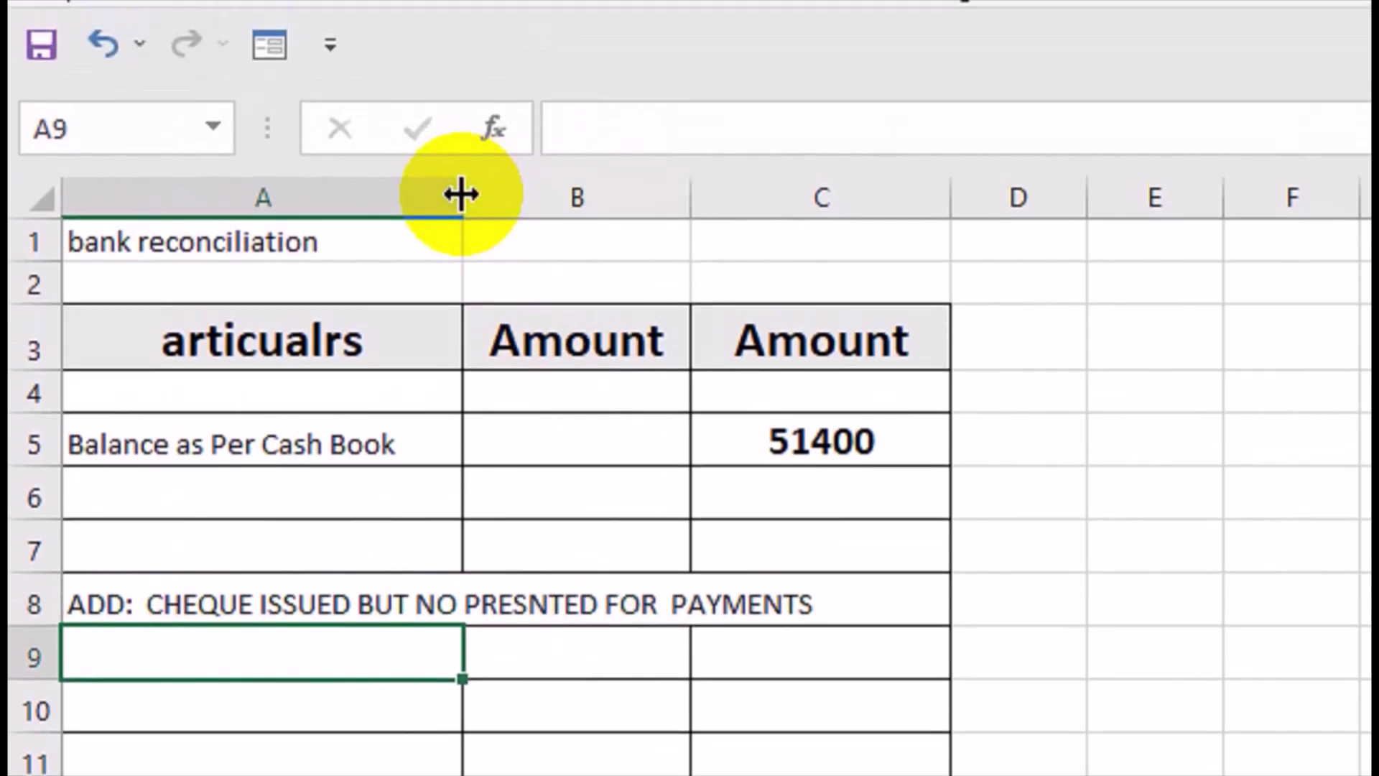
Fit the width of column A to its longest text on the reconciliation sheet
double_click(464, 77)
click(461, 69)
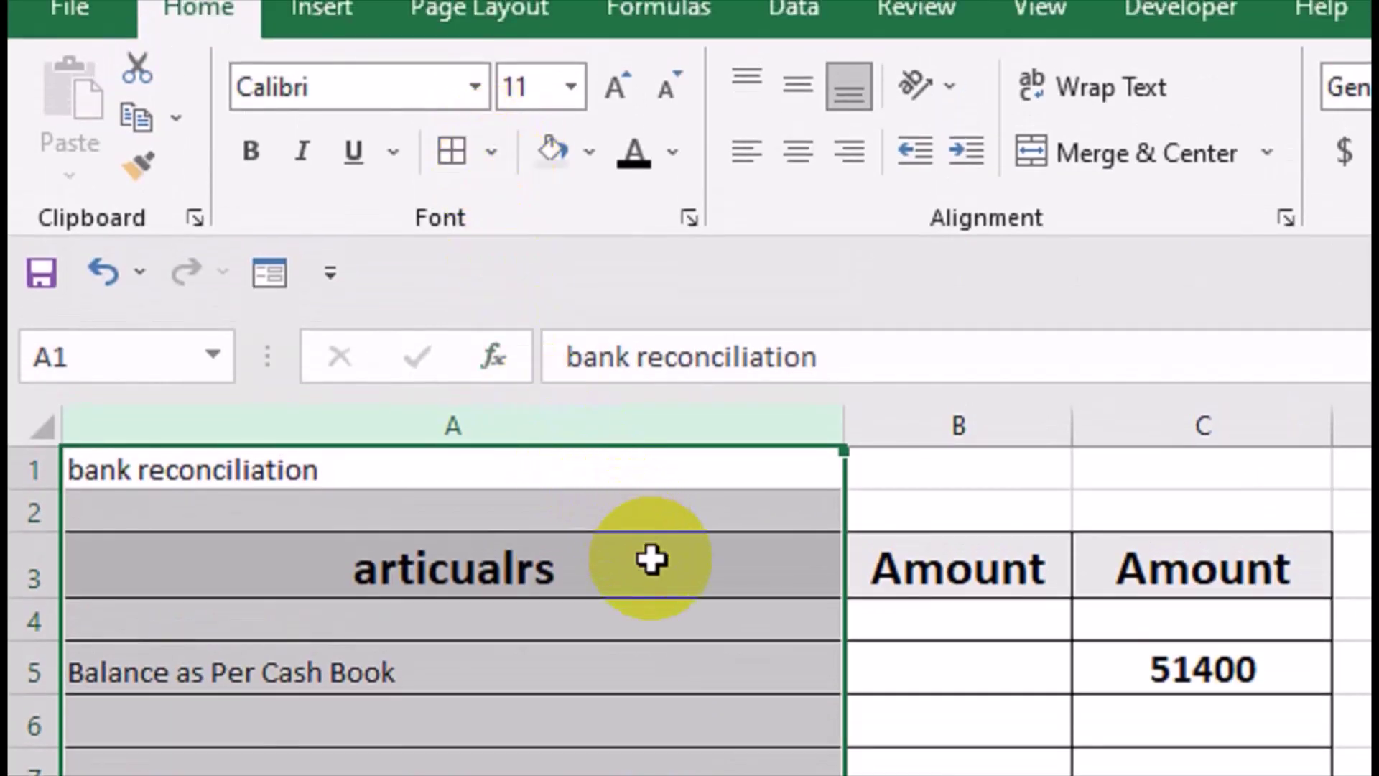
drag(646, 327, 1107, 348)
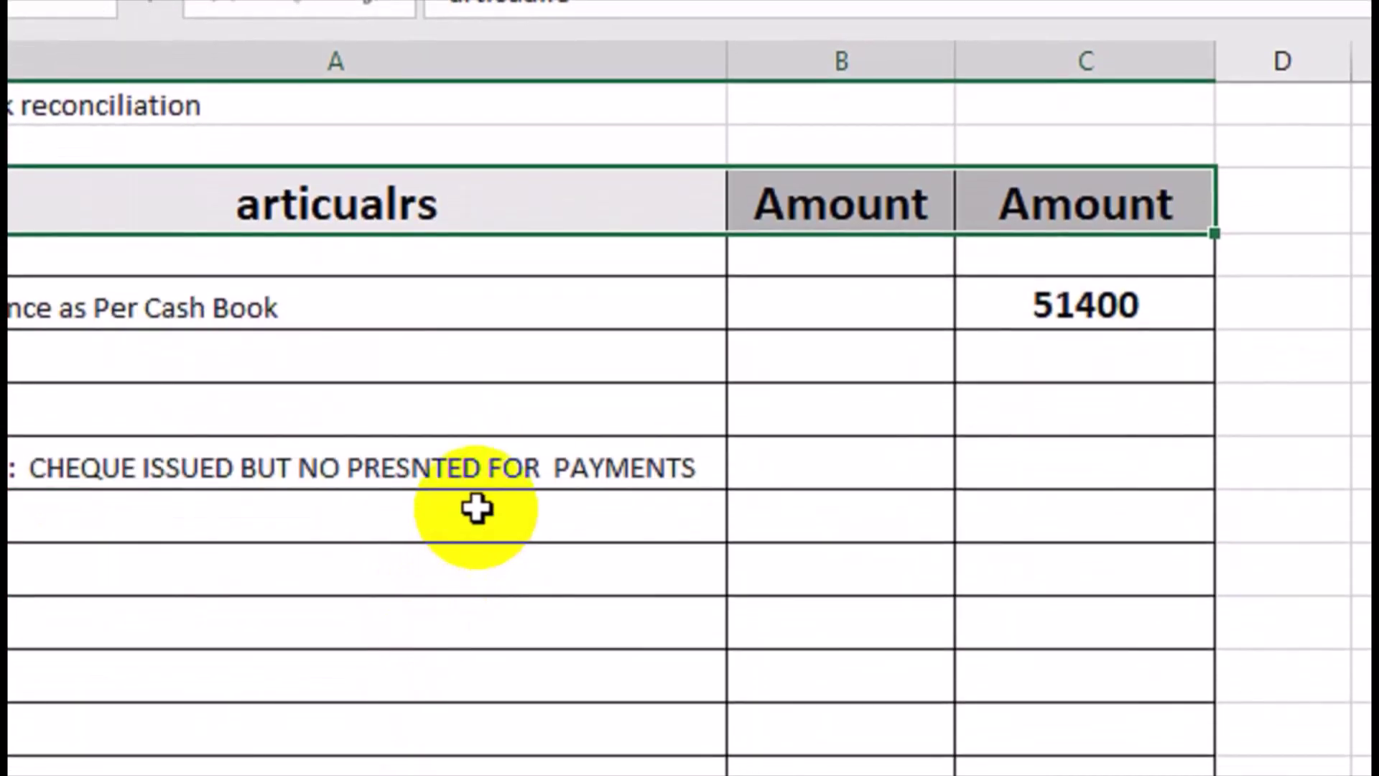
Try to paste the 6-Apr-23 cheque entry's date through deposit cells from the Sheet1 cash book into Sheet3, starting at A9
click(476, 529)
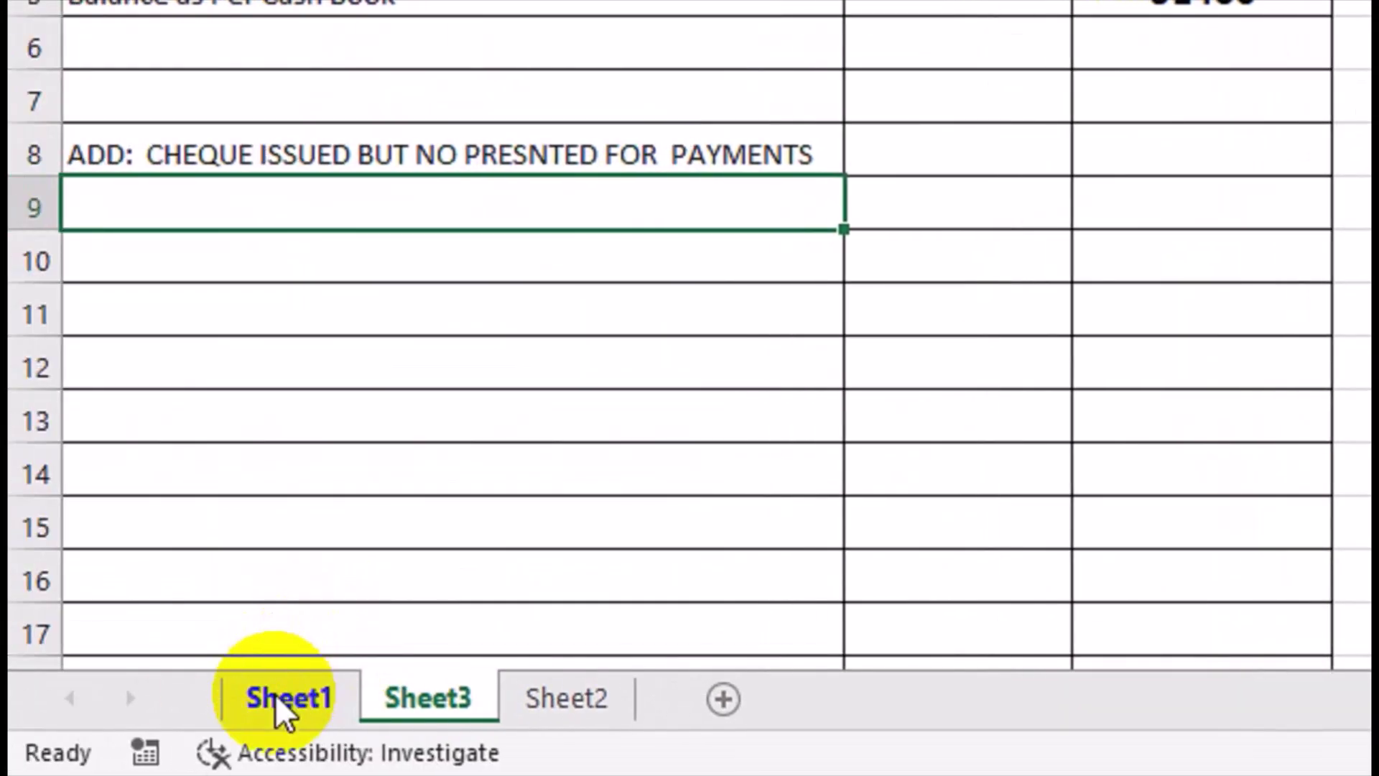
click(278, 708)
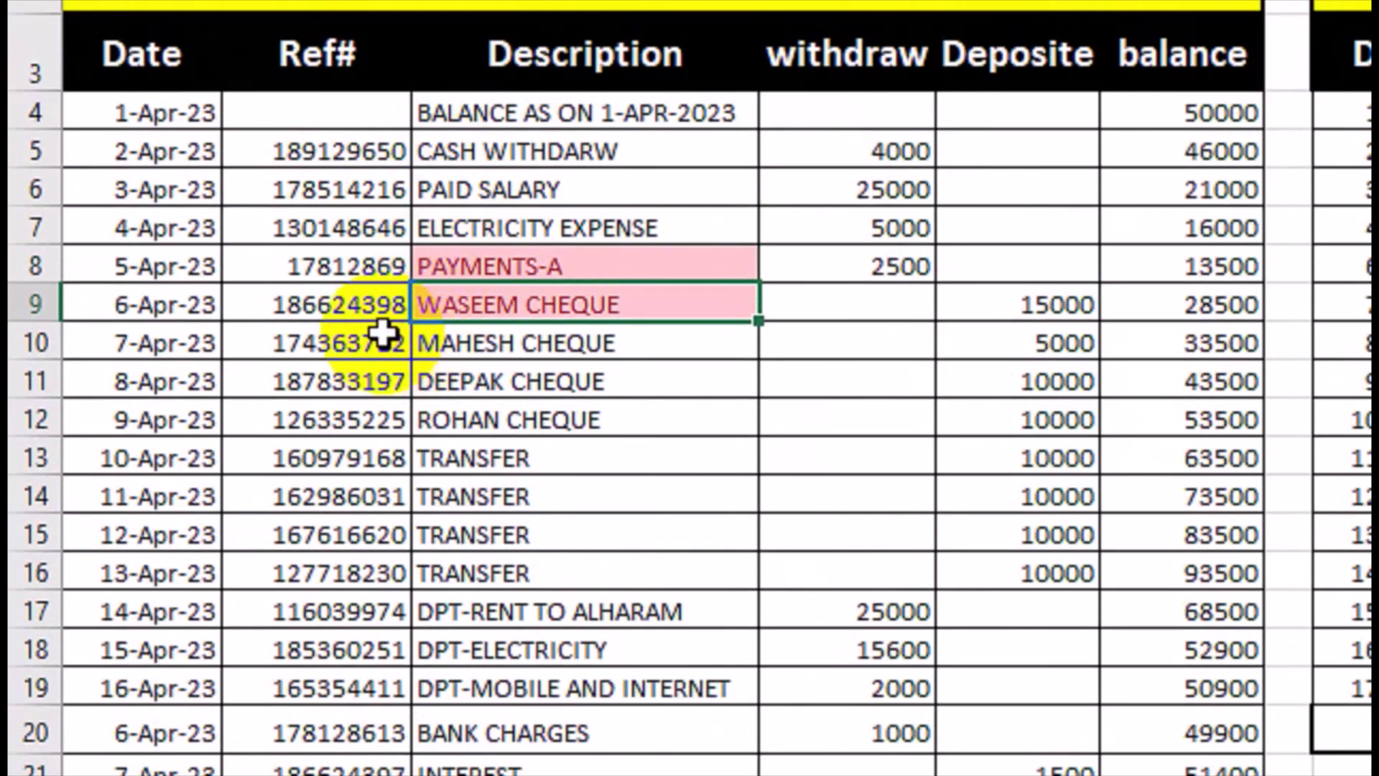
drag(185, 303, 1056, 304)
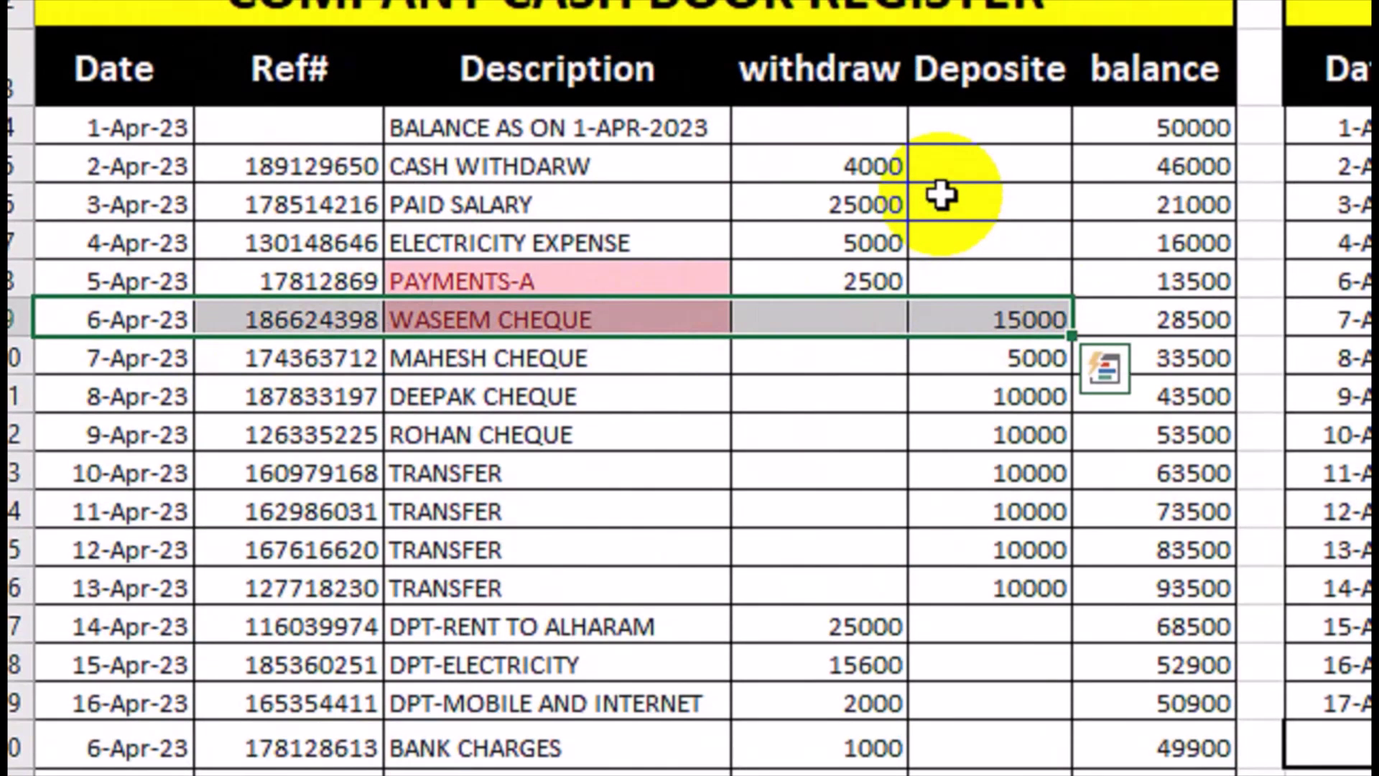
key(ctrl+c)
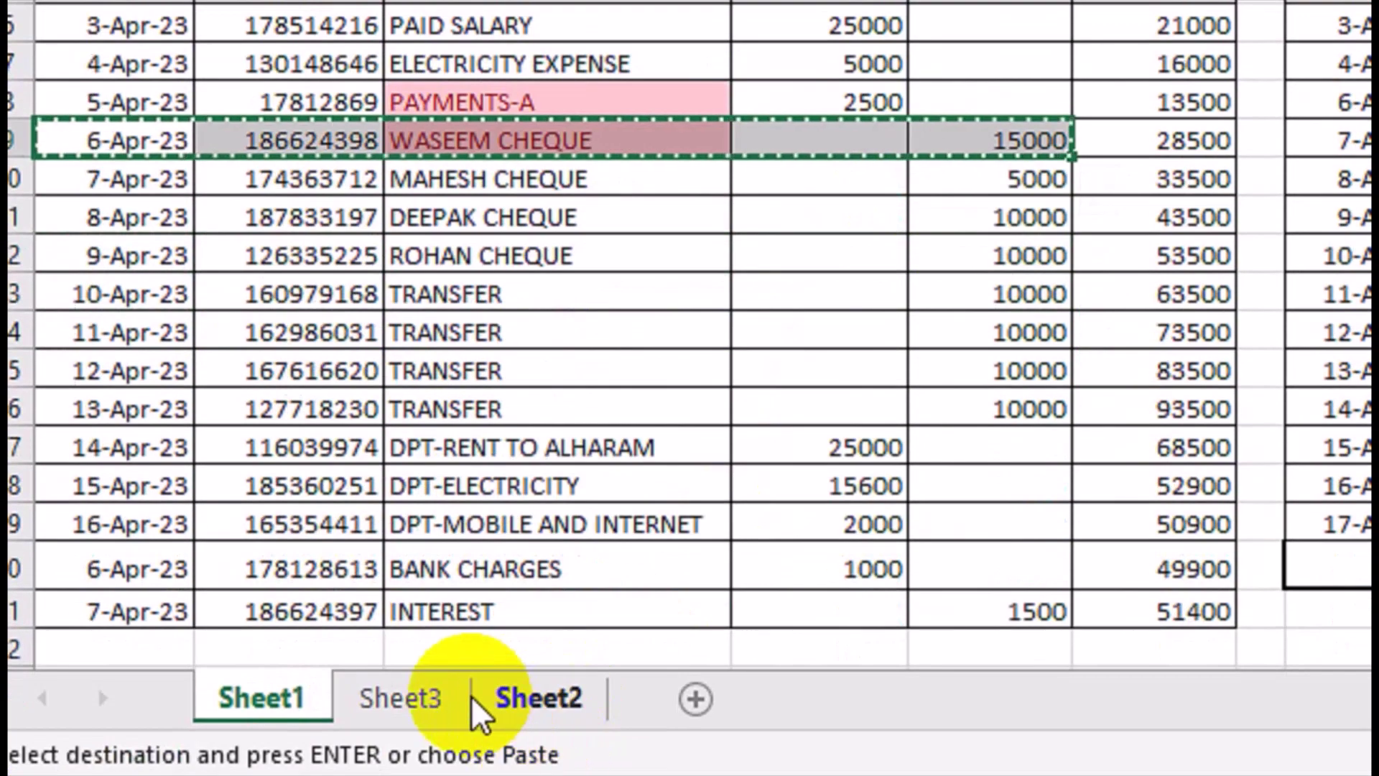
click(397, 689)
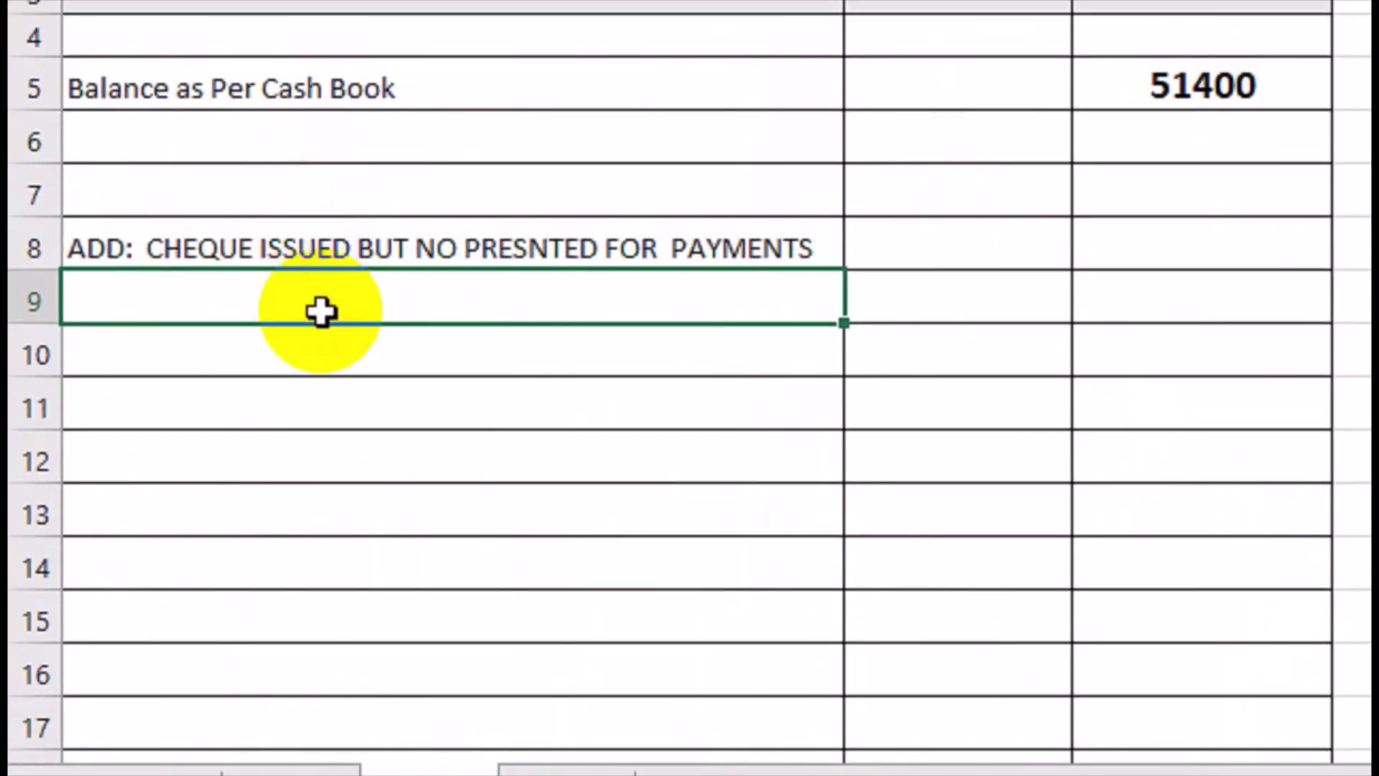
key(ctrl+v)
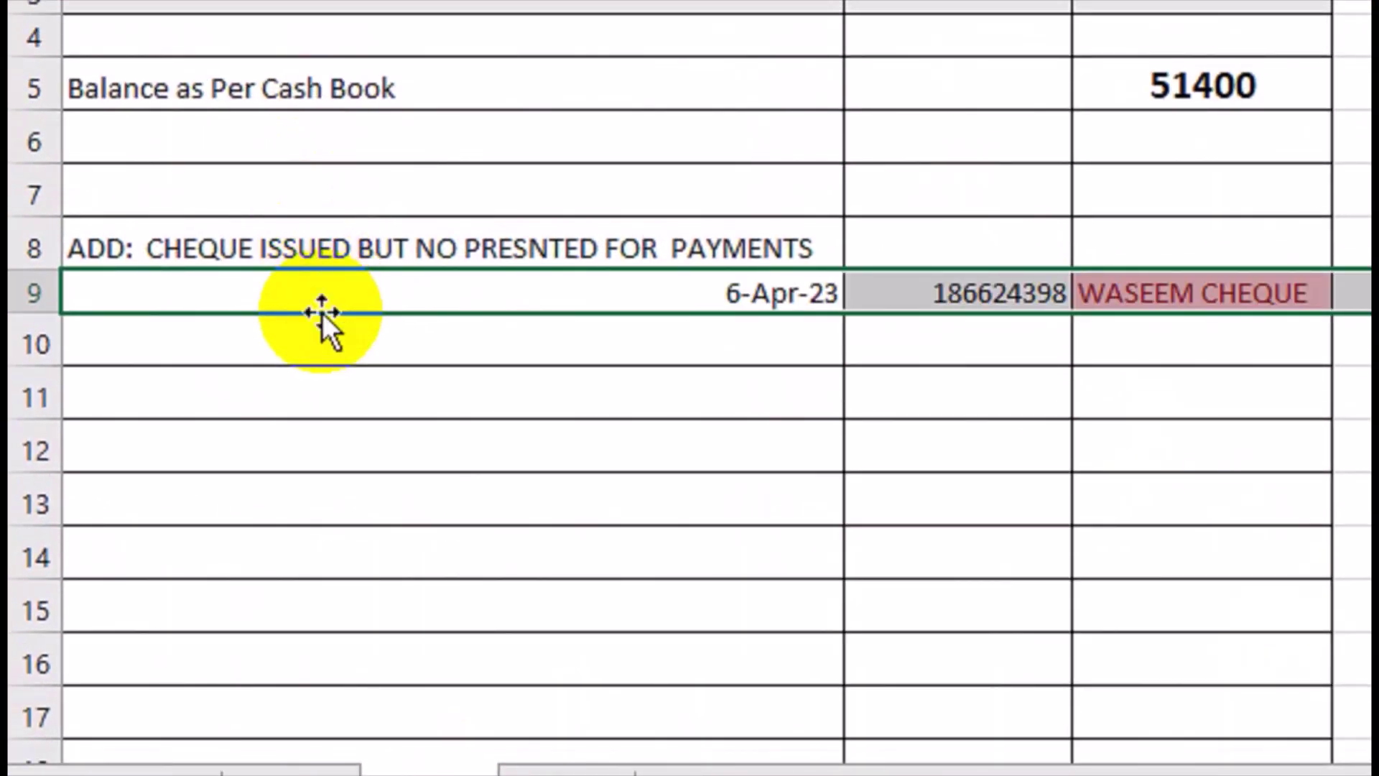
key(ctrl+z)
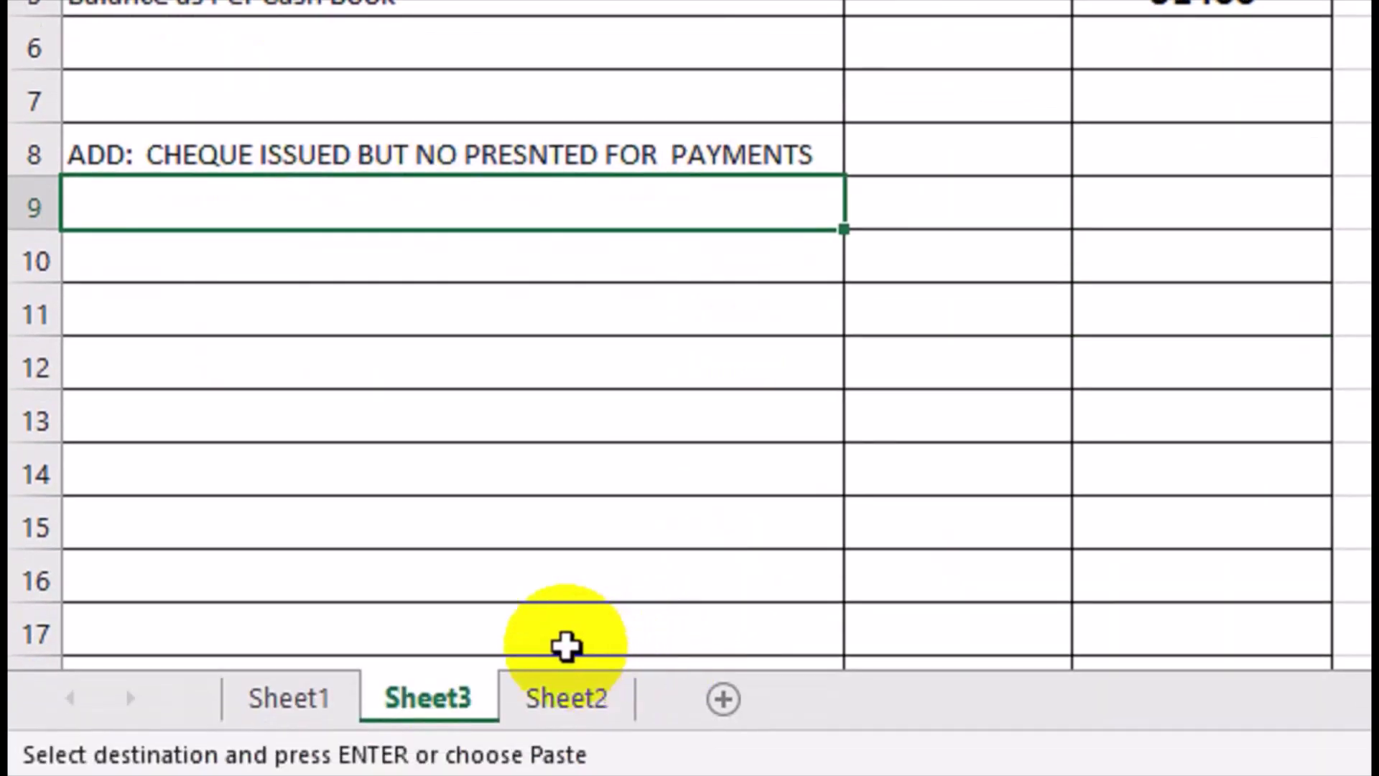
On Sheet1, copy the reference number of the 6-Apr-23 cheque entry and select its description through deposit cells
click(337, 689)
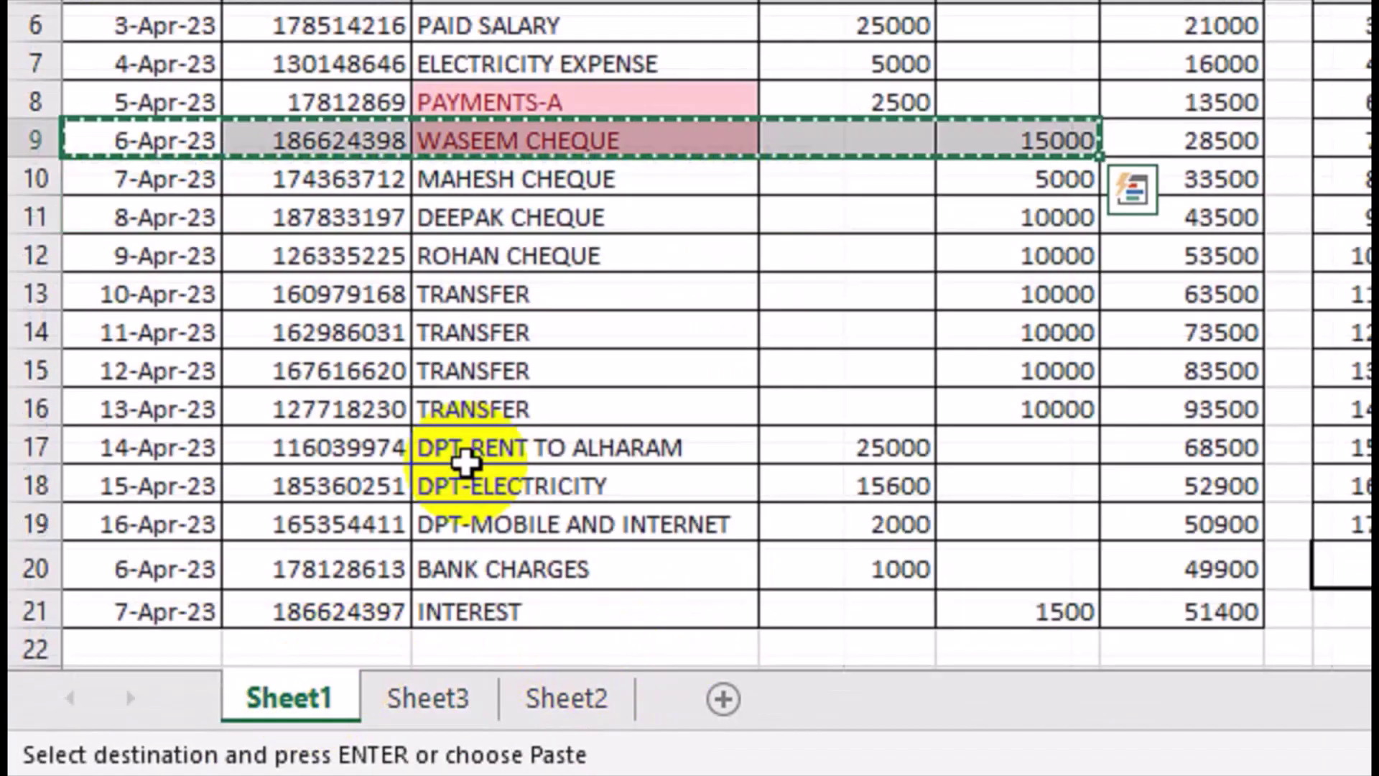
drag(323, 140, 840, 107)
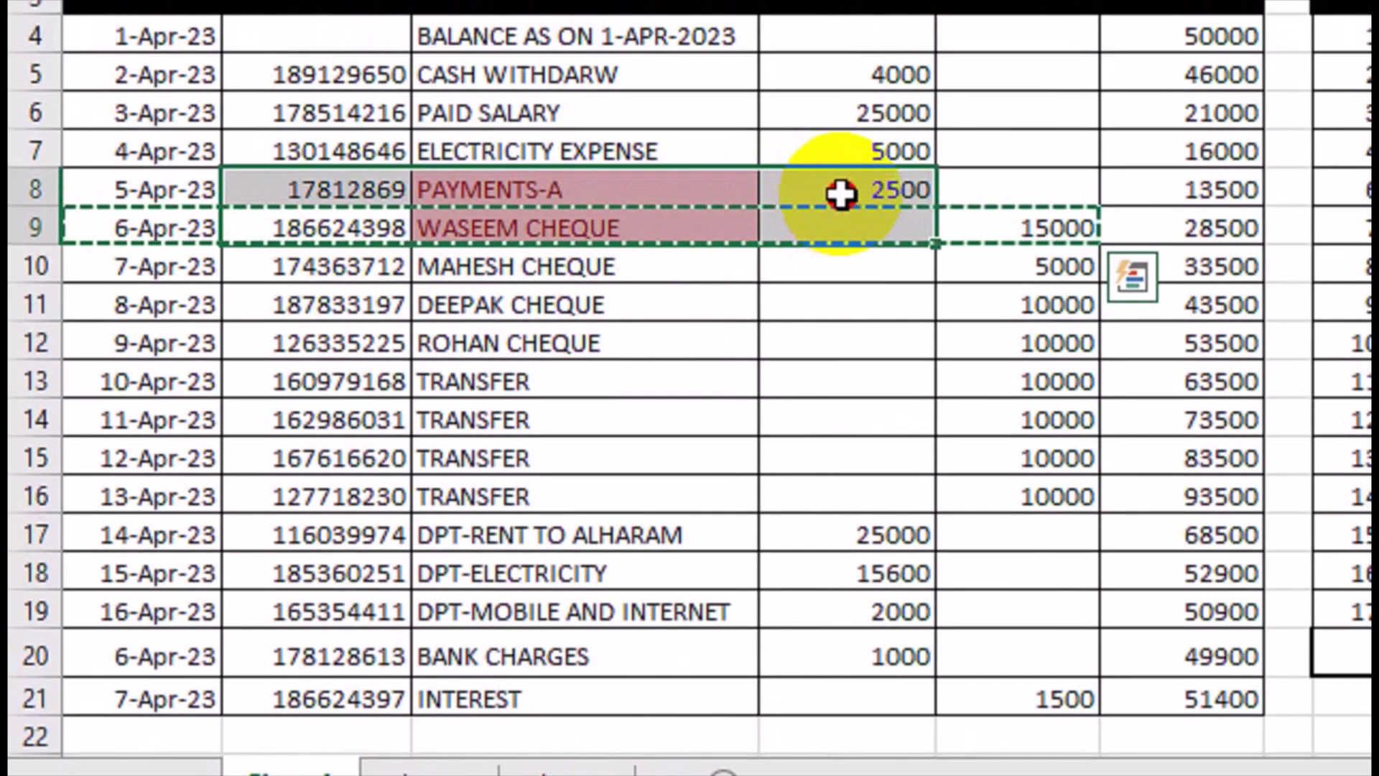
click(610, 228)
click(288, 228)
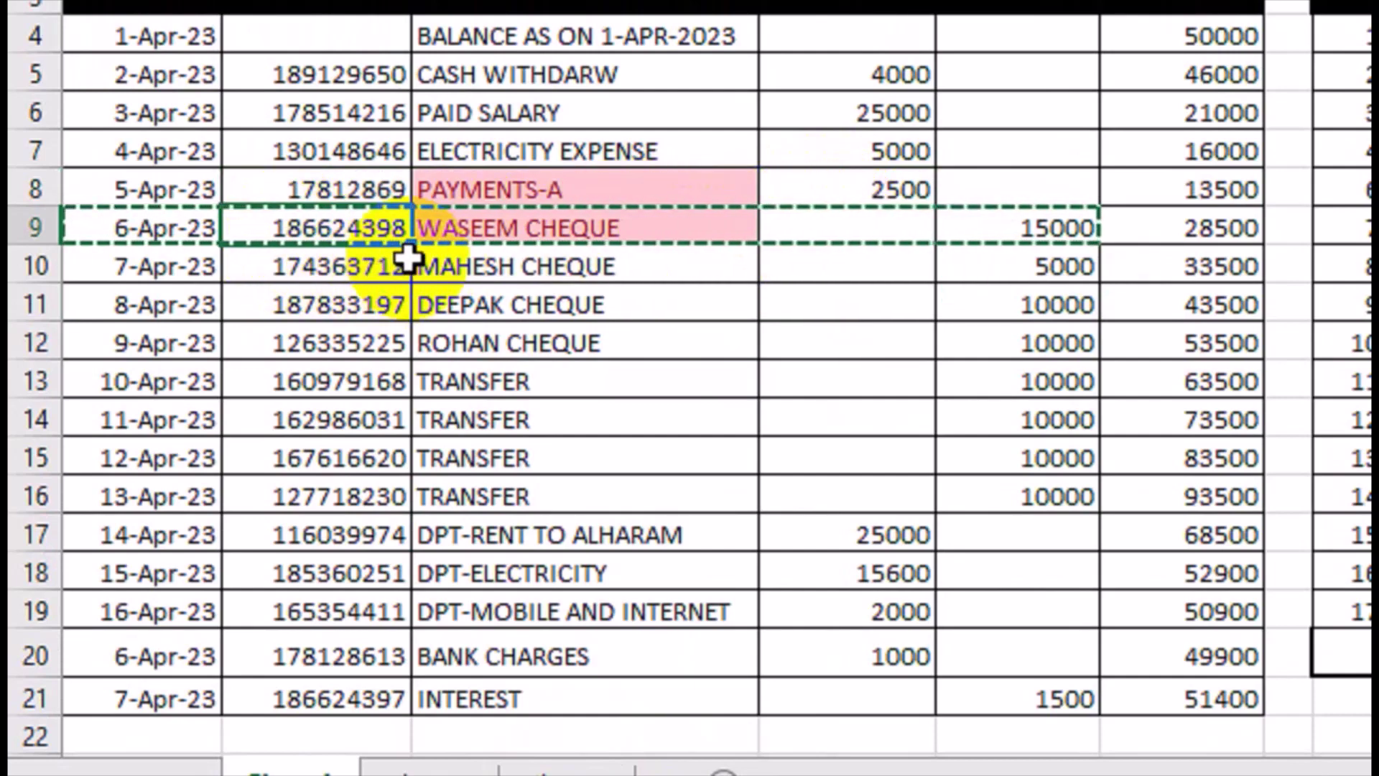
key(ctrl+c)
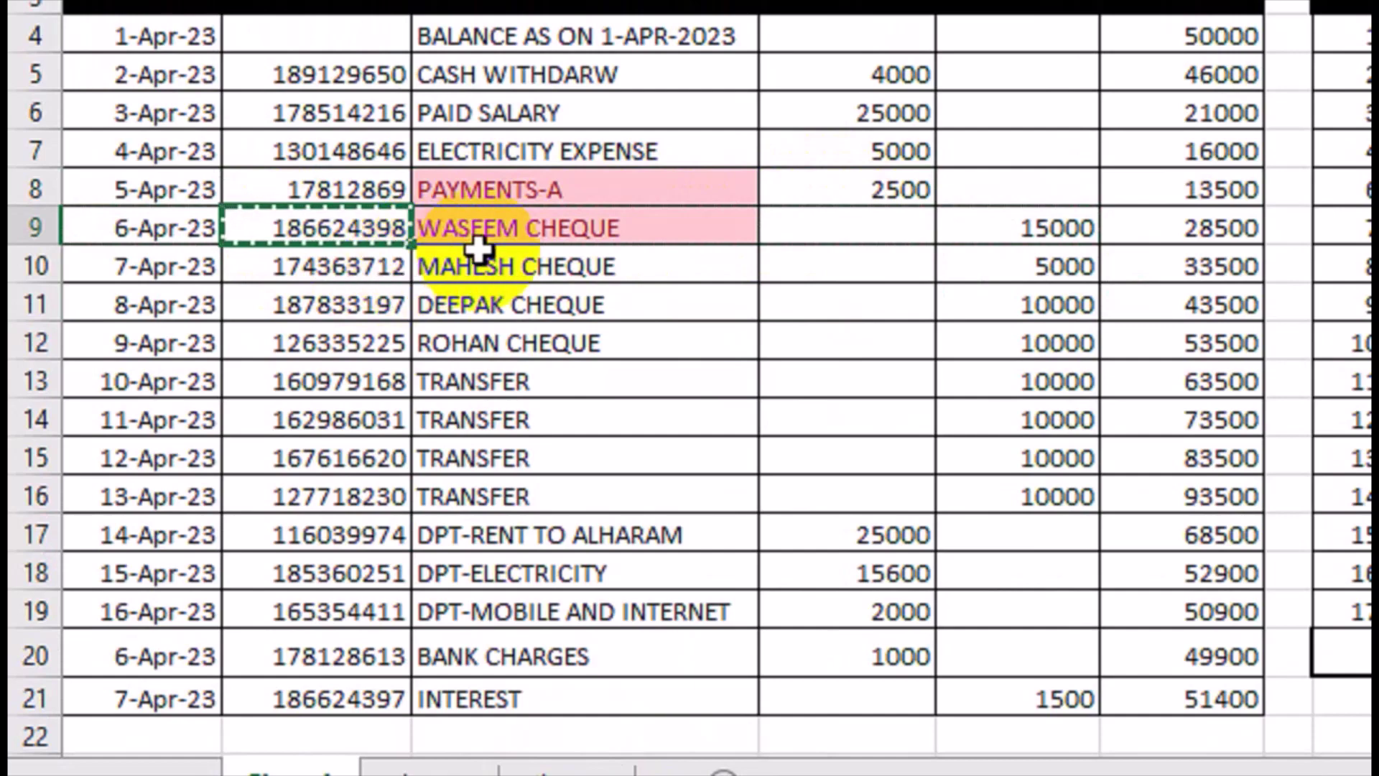
click(659, 229)
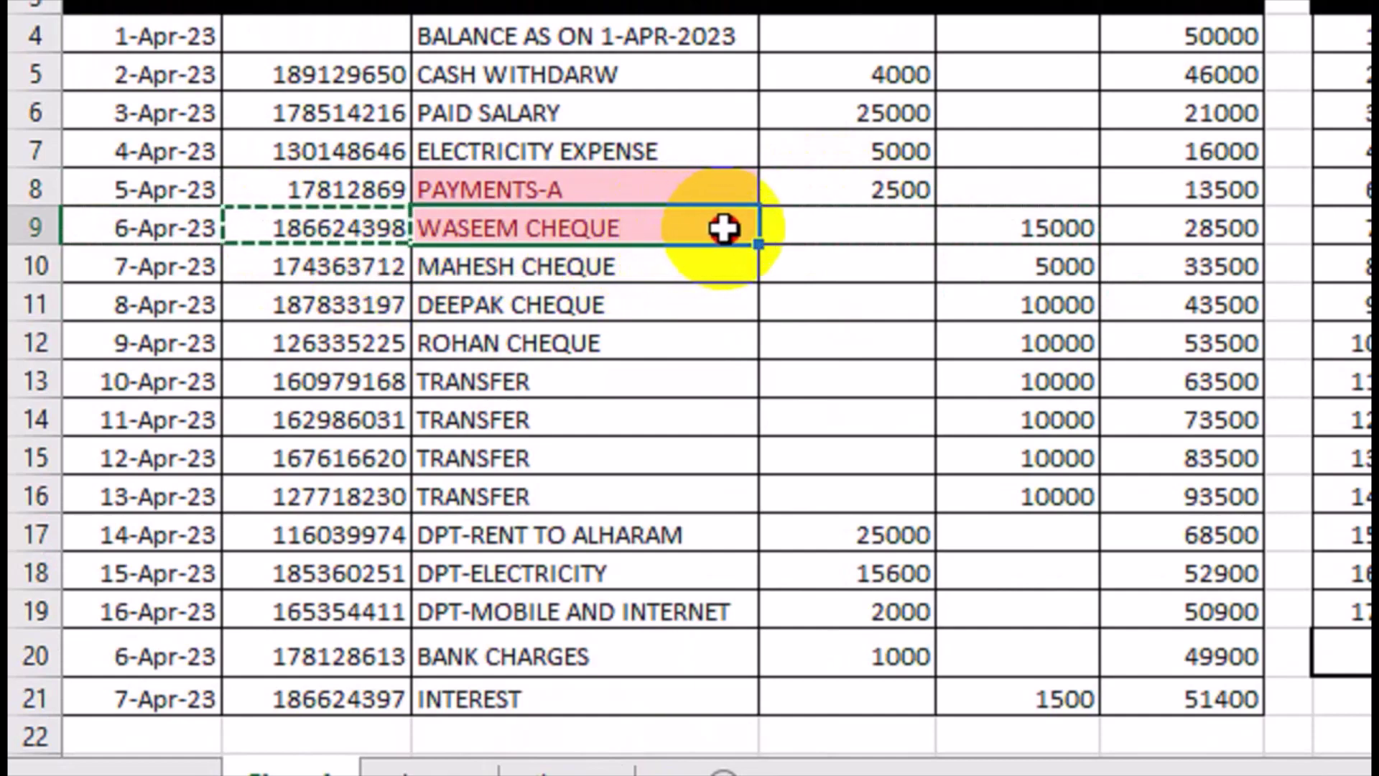
drag(1011, 228, 638, 218)
click(639, 218)
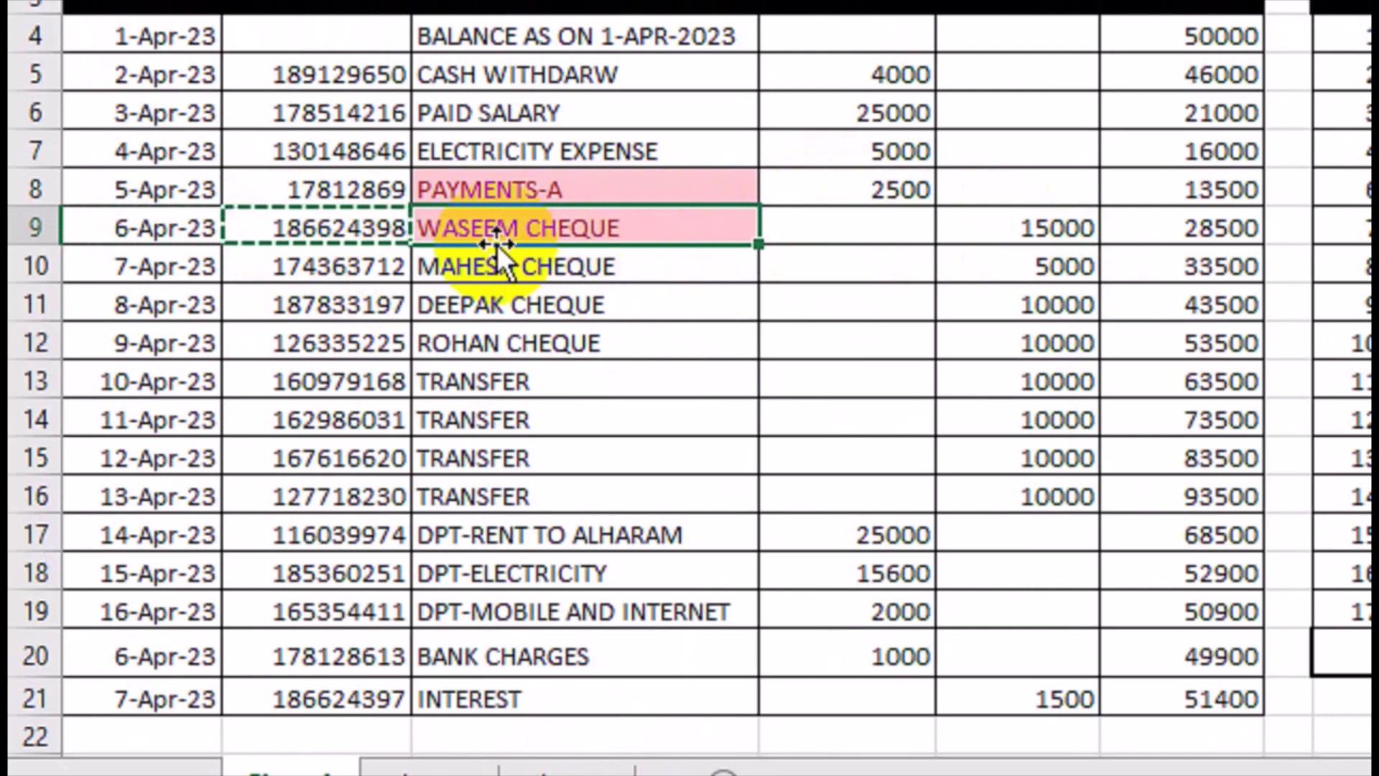
drag(429, 227, 998, 230)
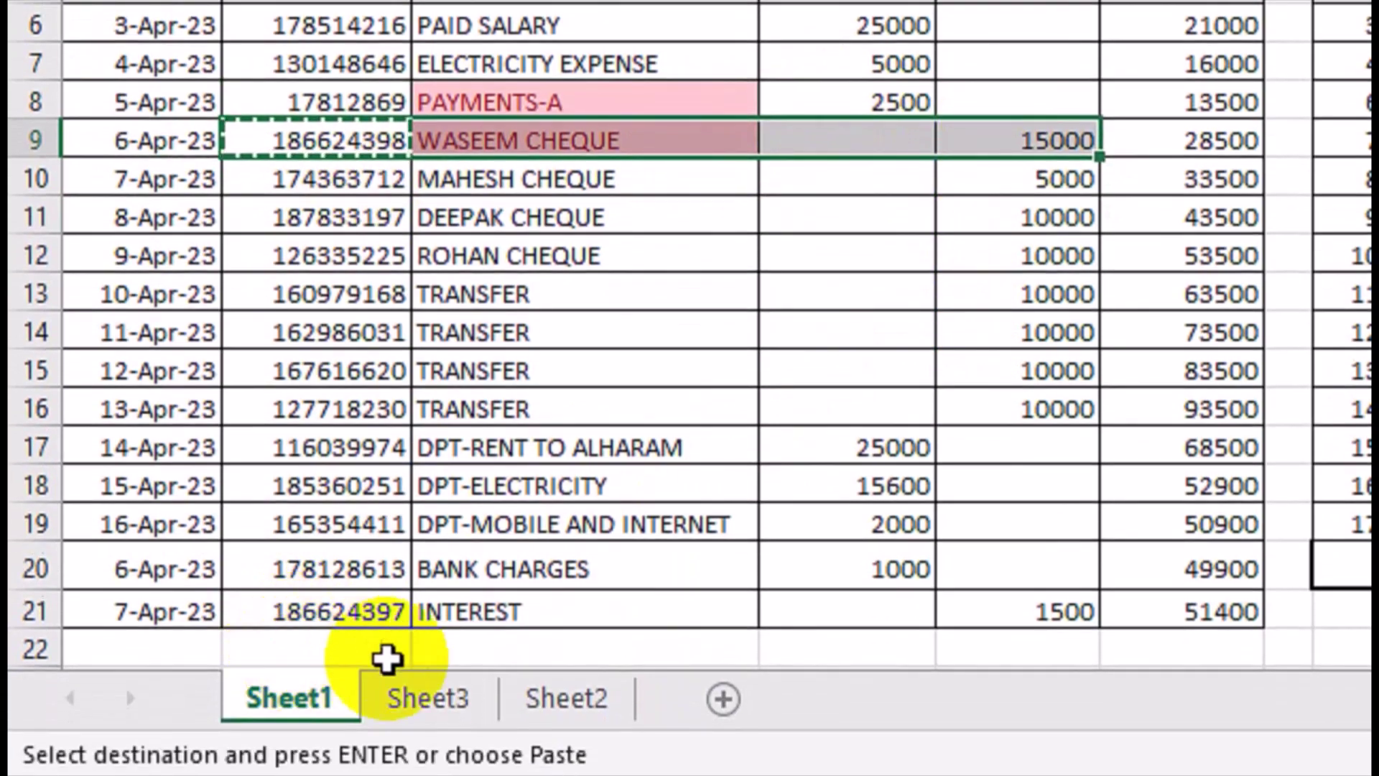
Try to insert the copied reference cell as a new column before column A of Sheet3
click(389, 691)
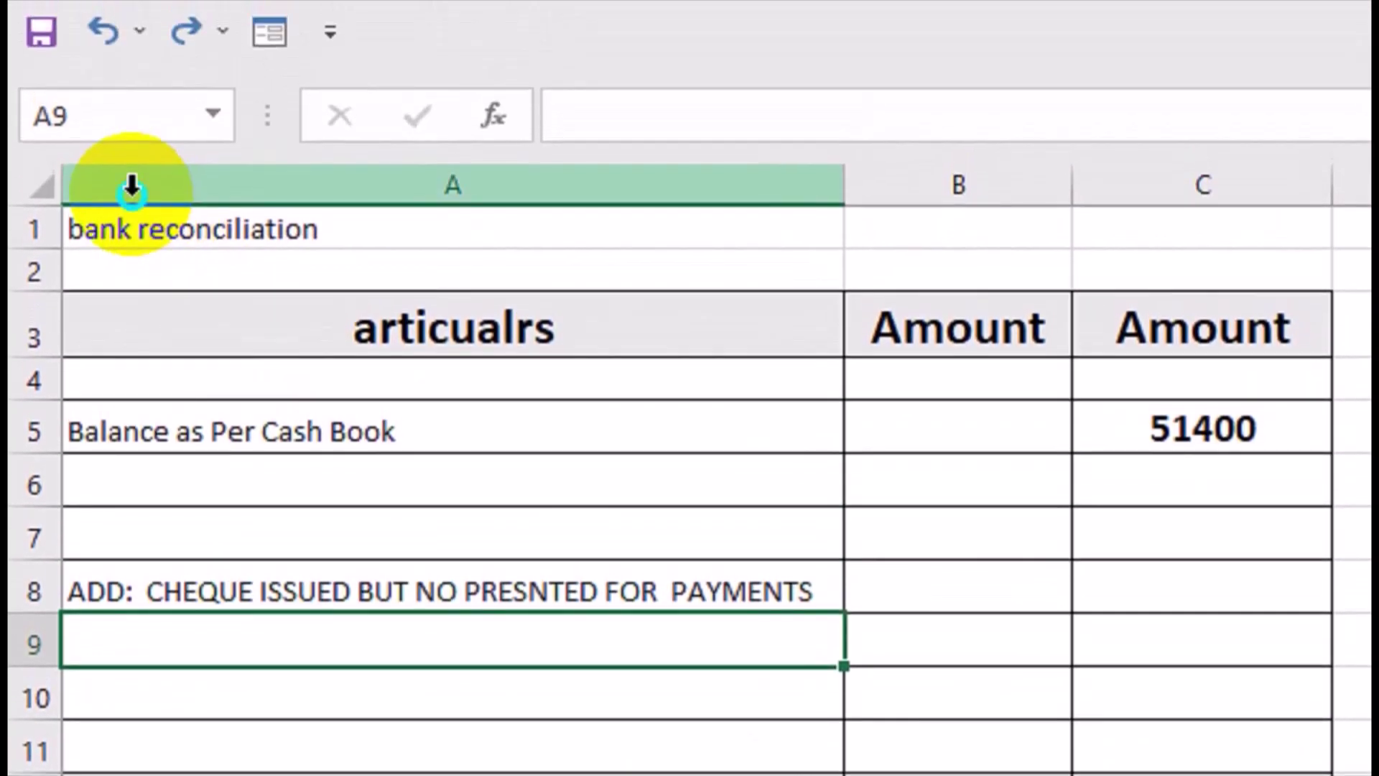
right_click(130, 5)
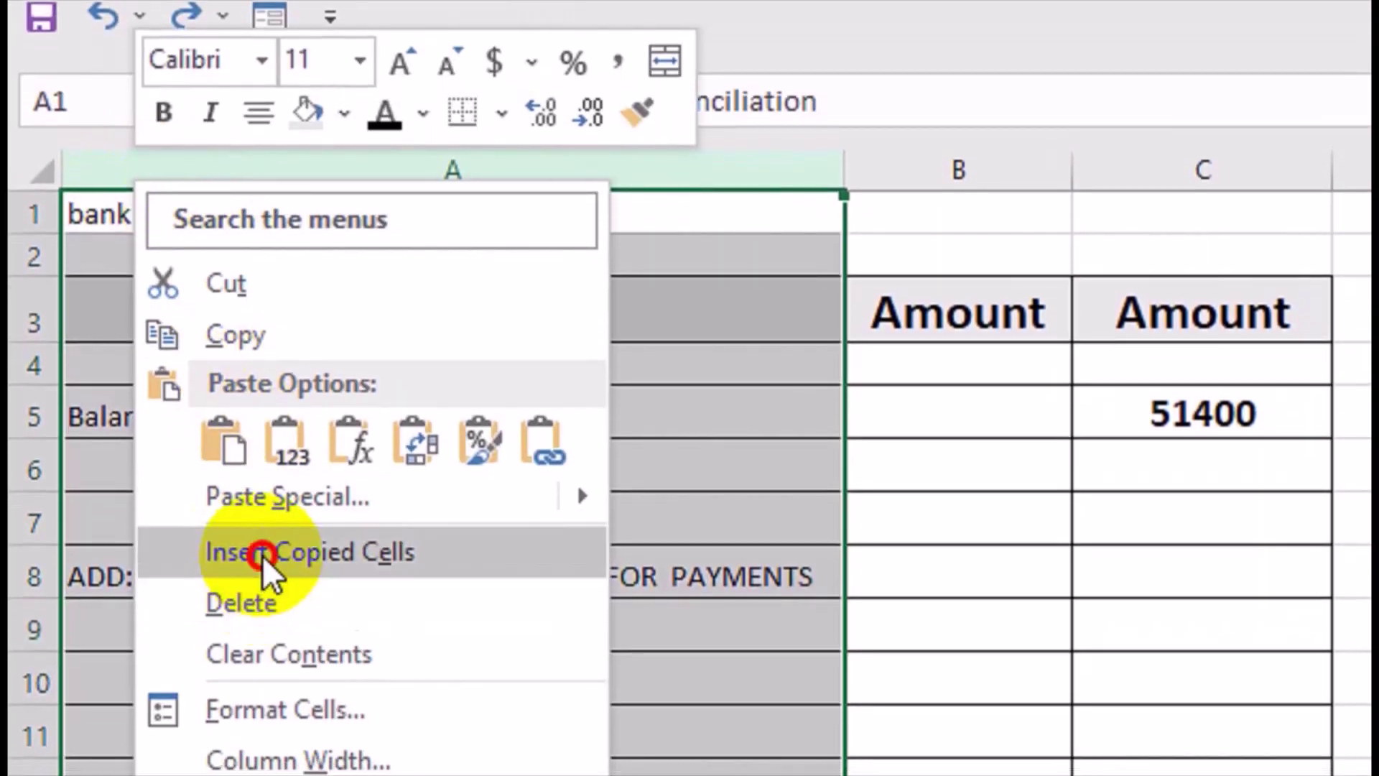
click(267, 574)
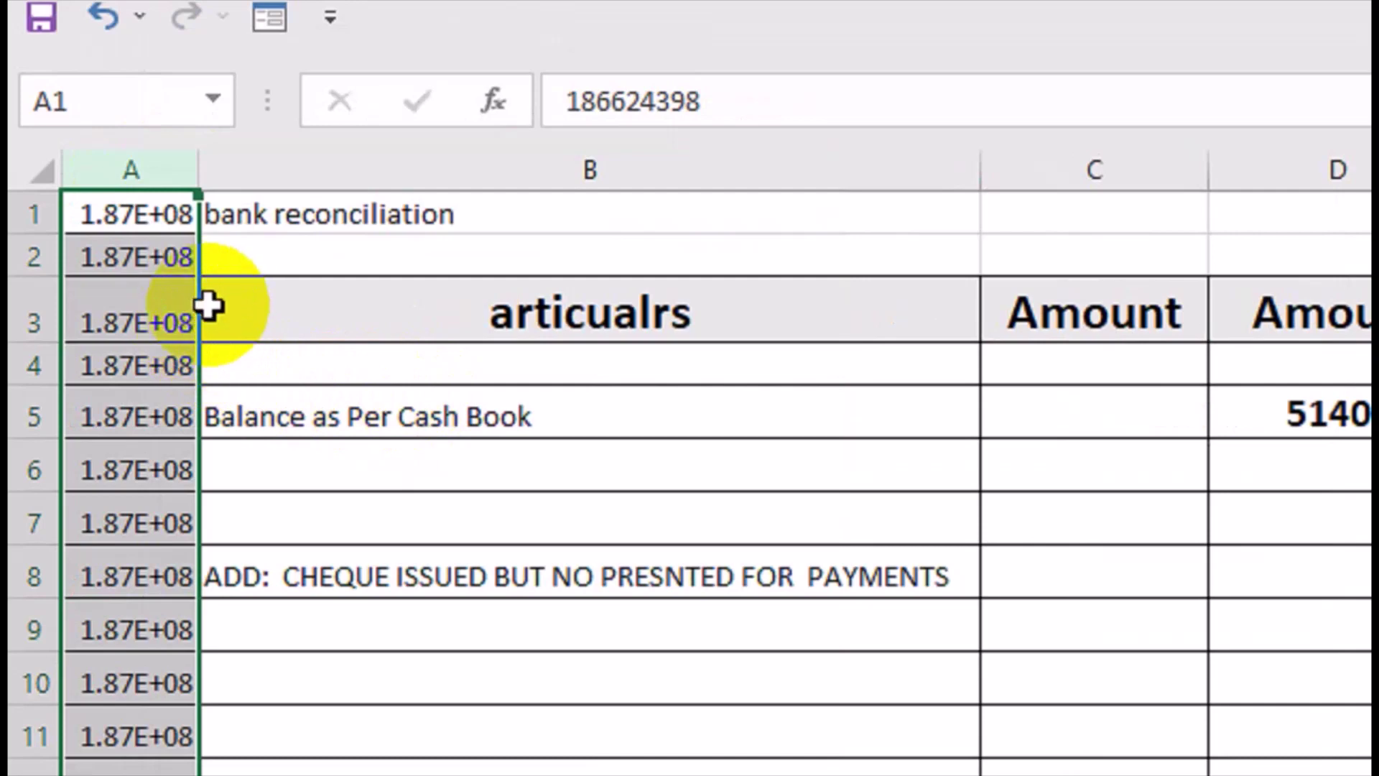
key(ctrl+z)
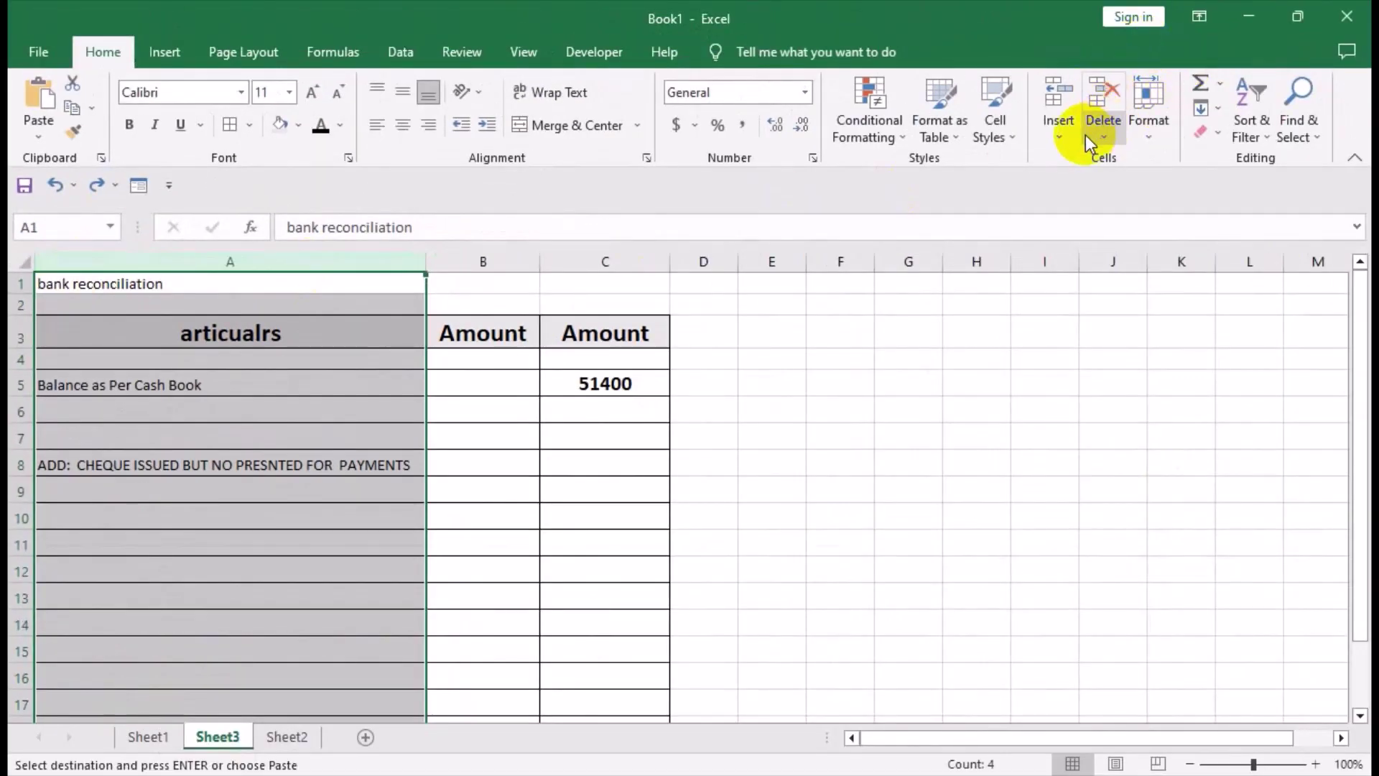
Insert a blank sheet column before column A on Sheet3 and enter "REF" in A3
click(1059, 133)
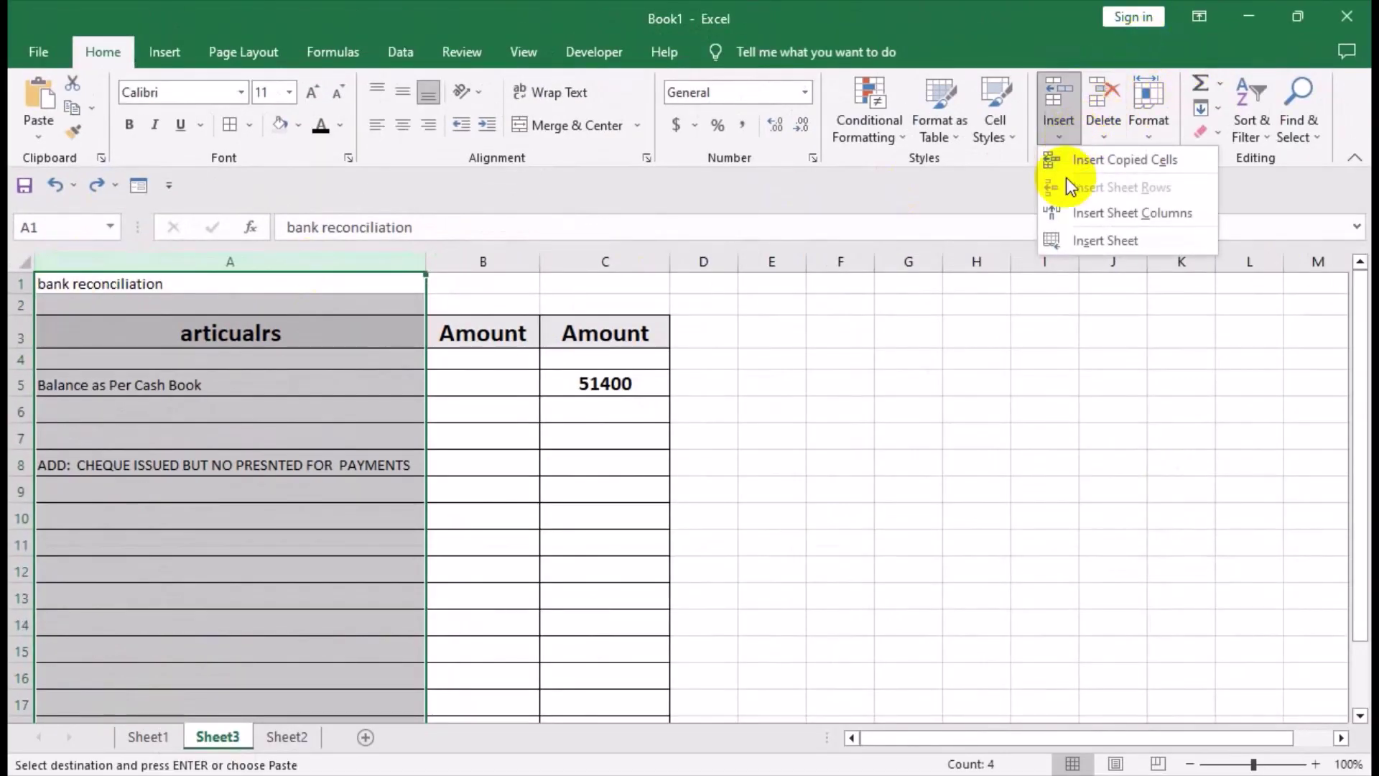
click(1076, 208)
click(149, 344)
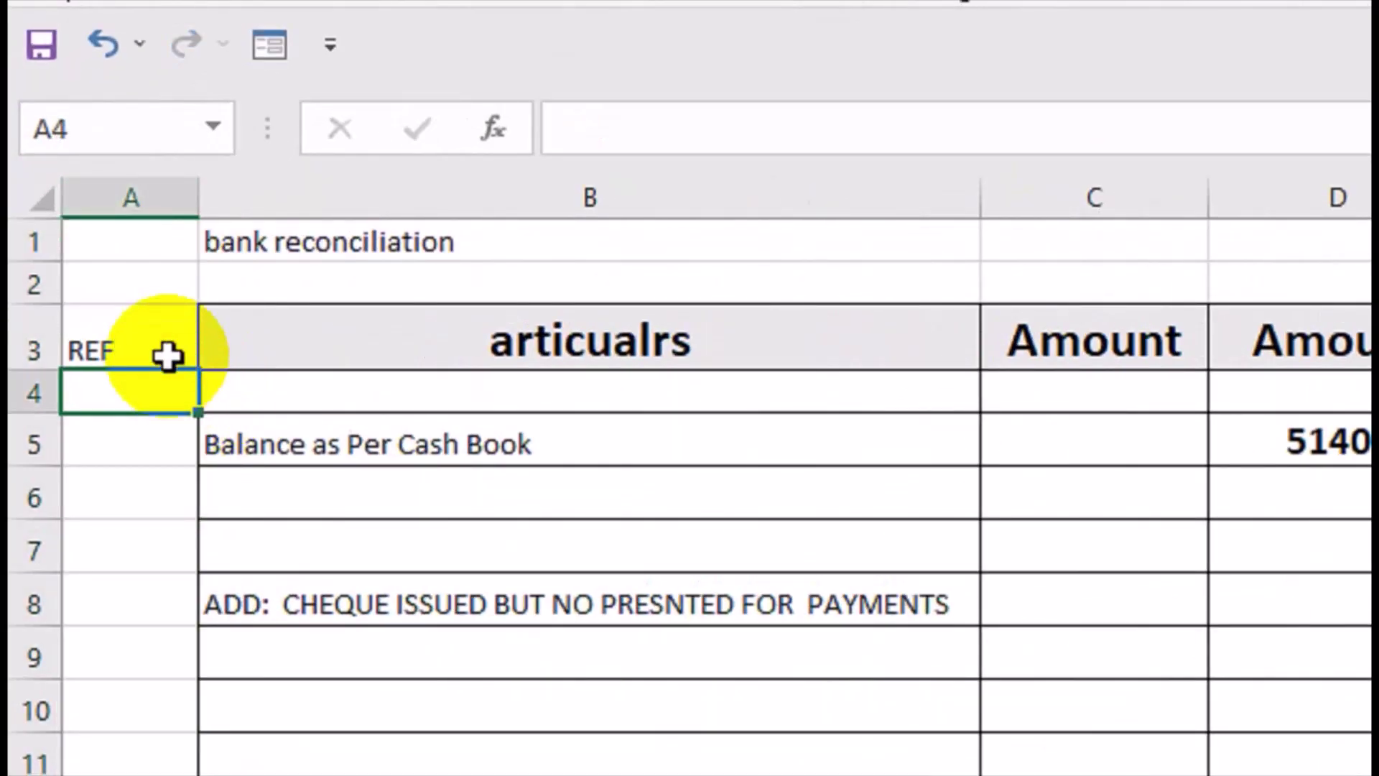
Copy the heading format of B3 to A3 and apply all borders to the column A cells from A4 down
click(262, 327)
click(137, 173)
click(128, 357)
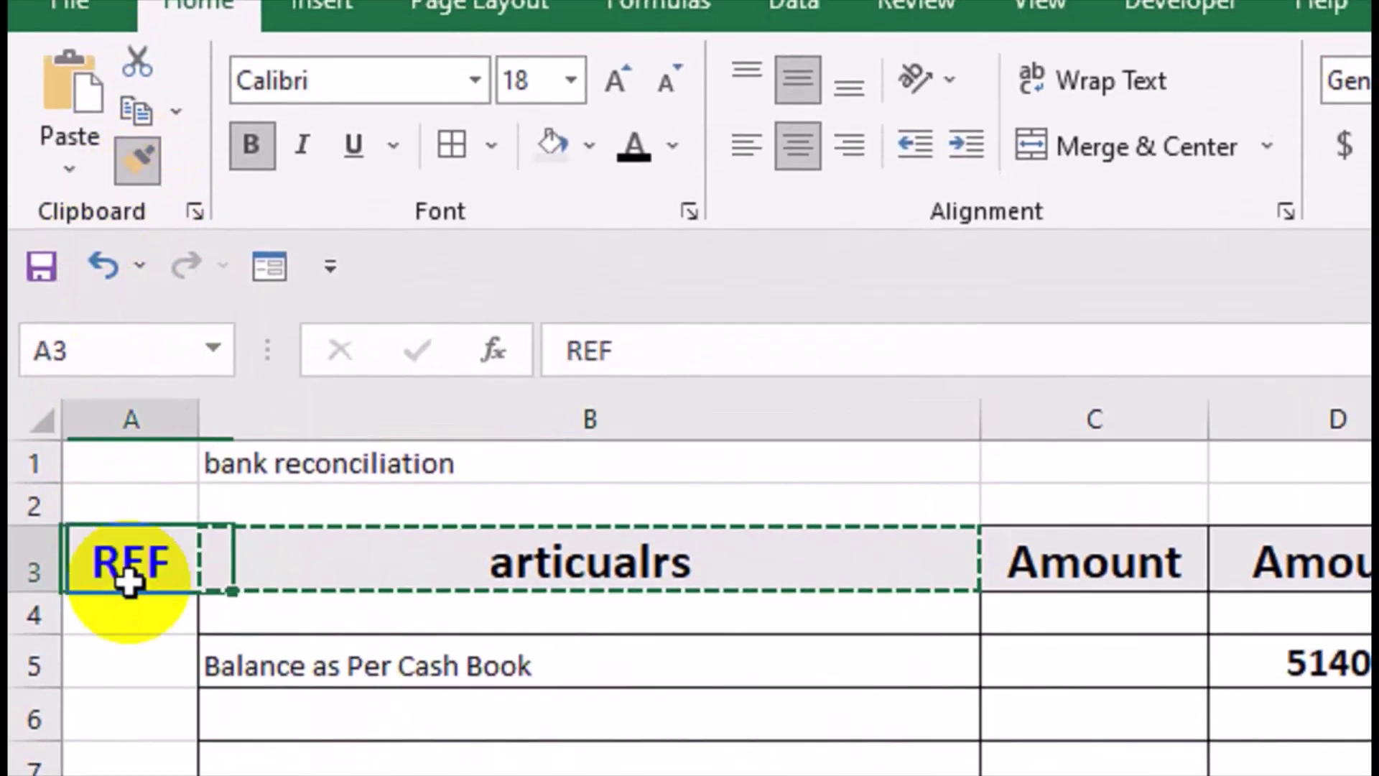
click(160, 653)
drag(154, 618, 185, 775)
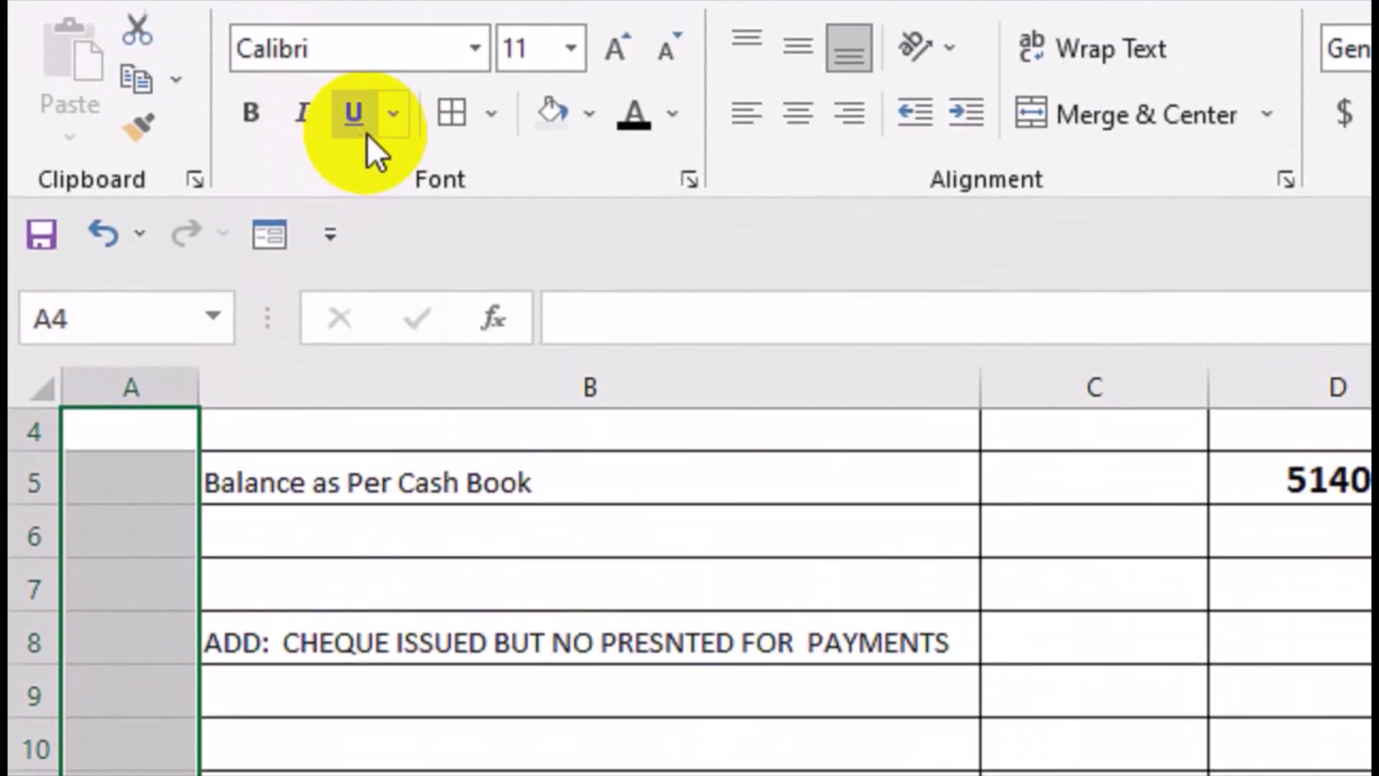
click(455, 115)
Widen column A on the reconciliation sheet to make room for reference numbers
drag(261, 641, 295, 327)
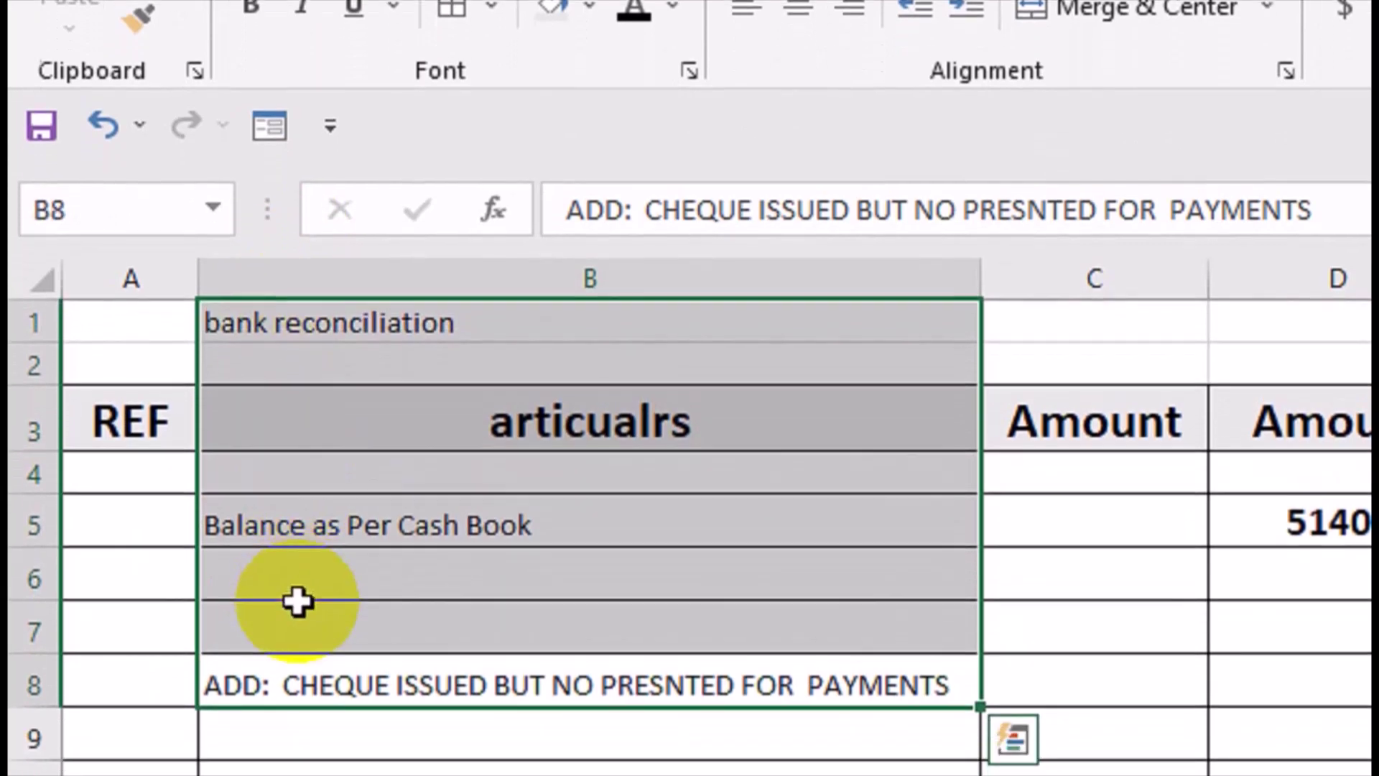
click(259, 724)
click(154, 742)
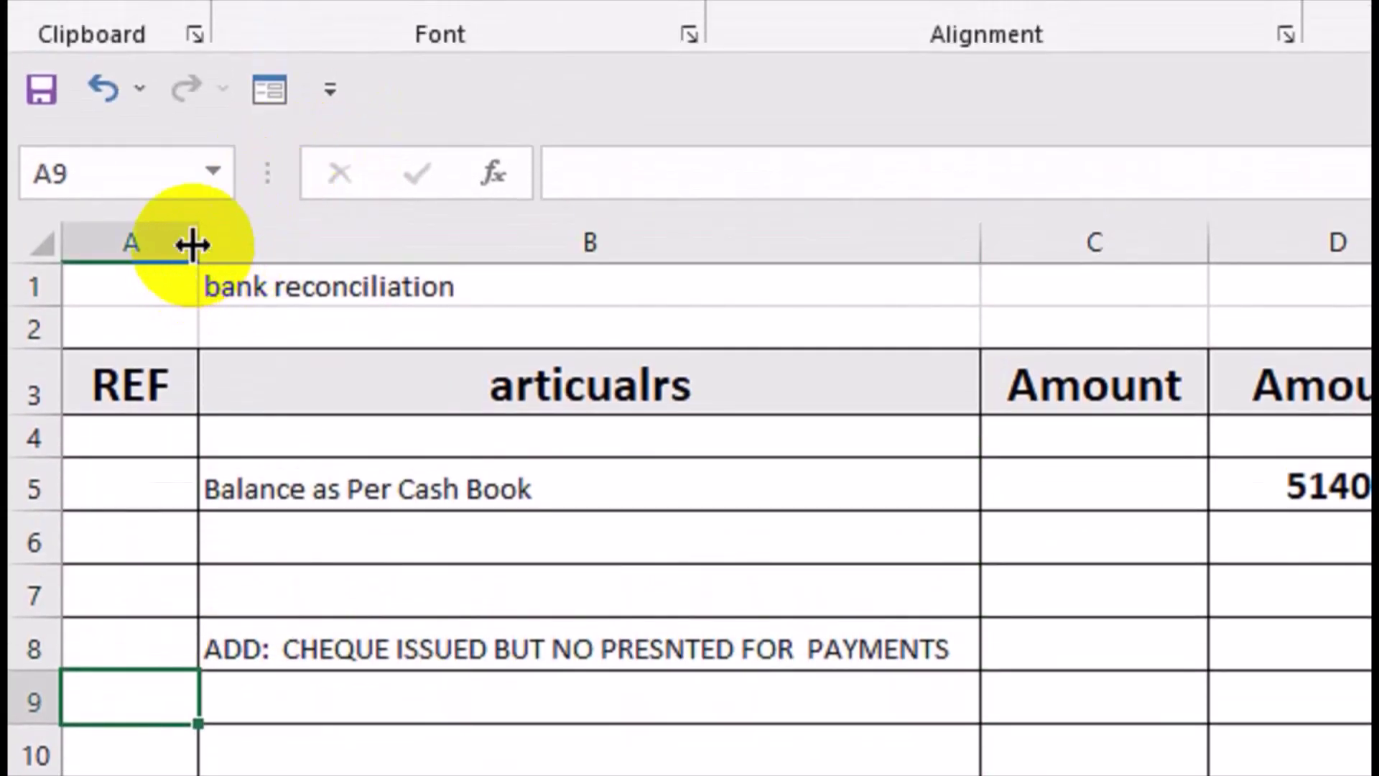
drag(192, 245, 256, 242)
Paste the 6-Apr-23 cheque entry's reference, description and amount cells from the cash book into row 9, starting at A9
click(462, 693)
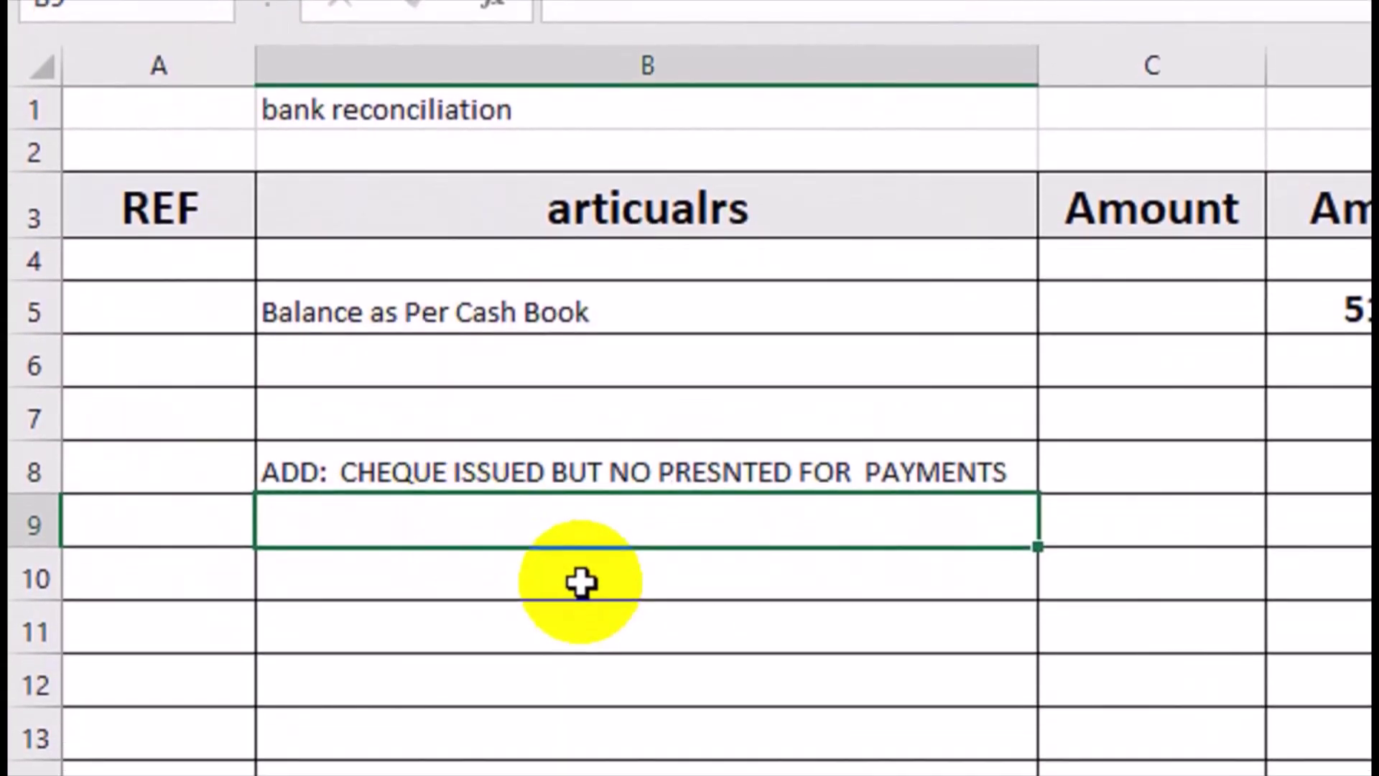
click(438, 477)
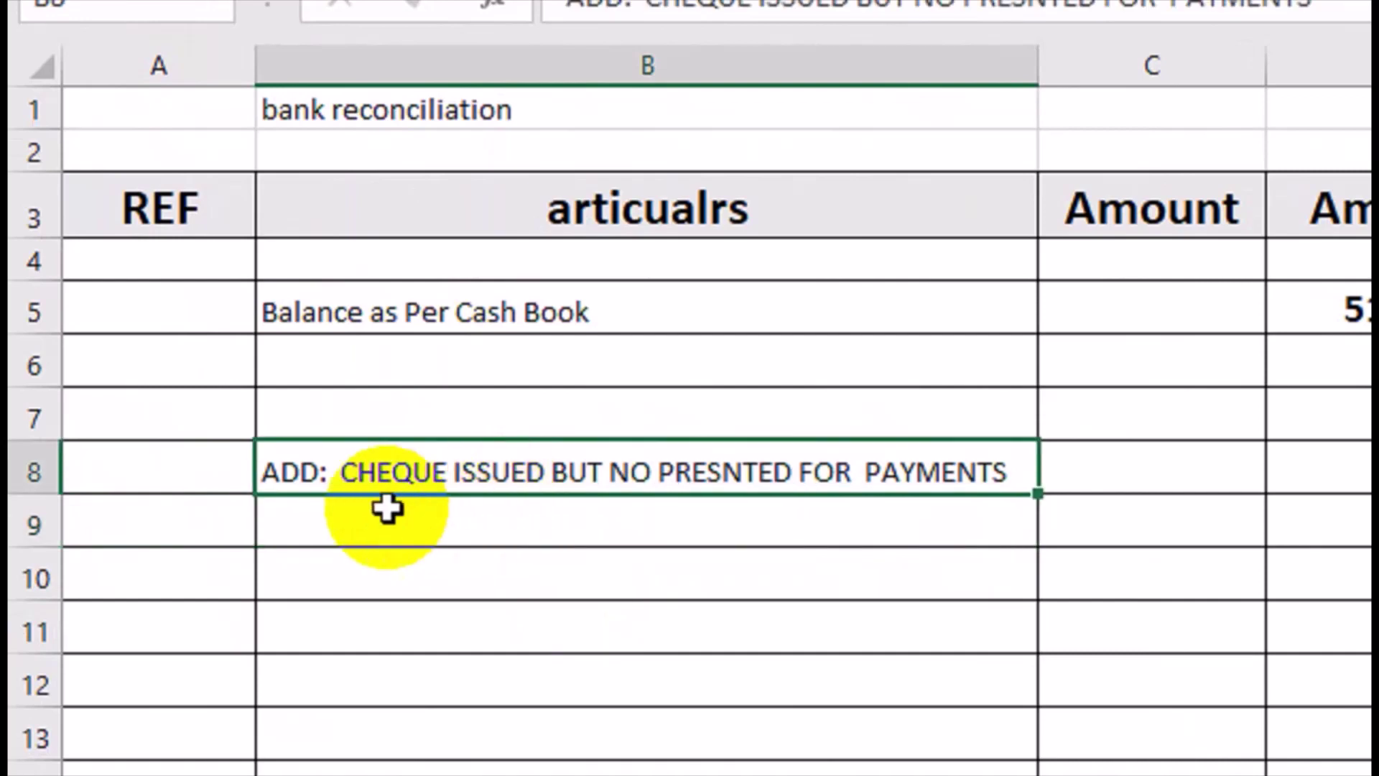
click(231, 525)
key(ctrl+z)
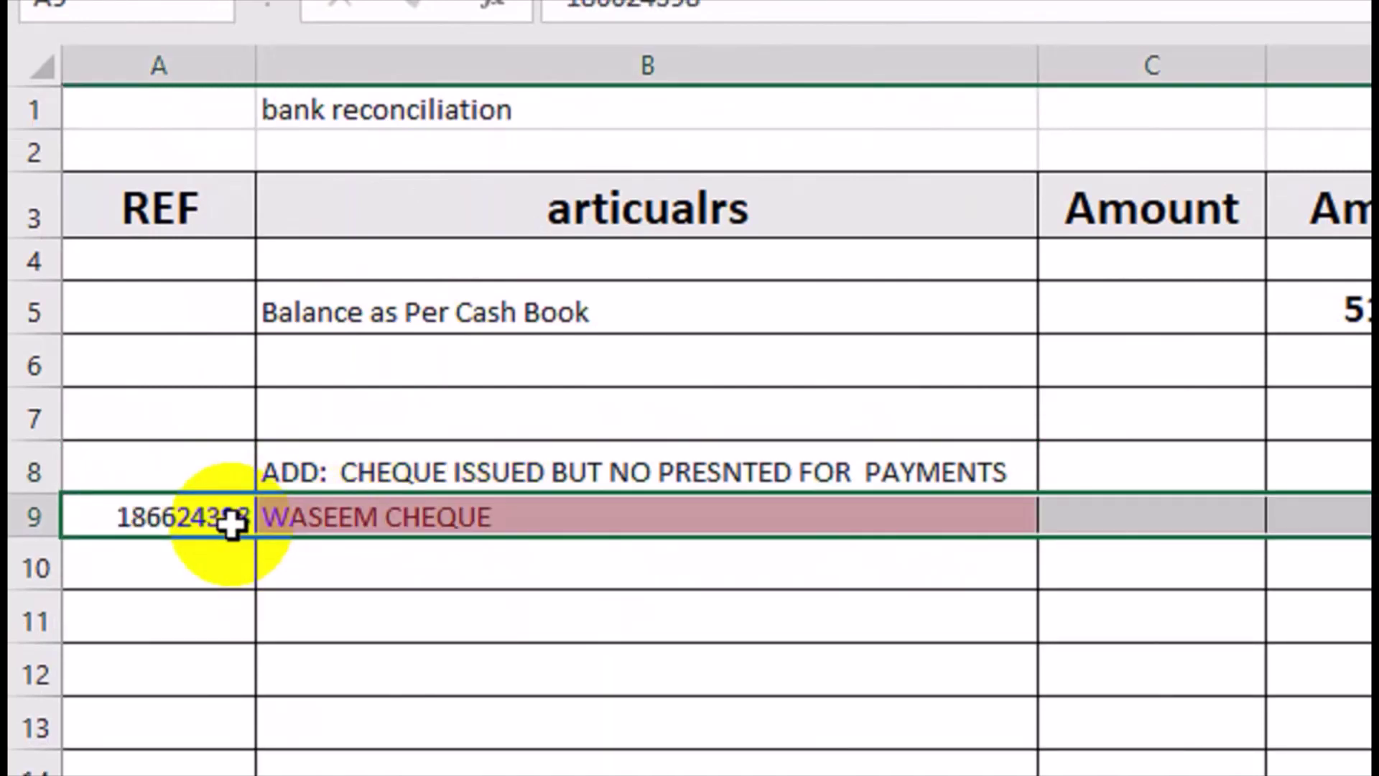
click(545, 596)
click(594, 514)
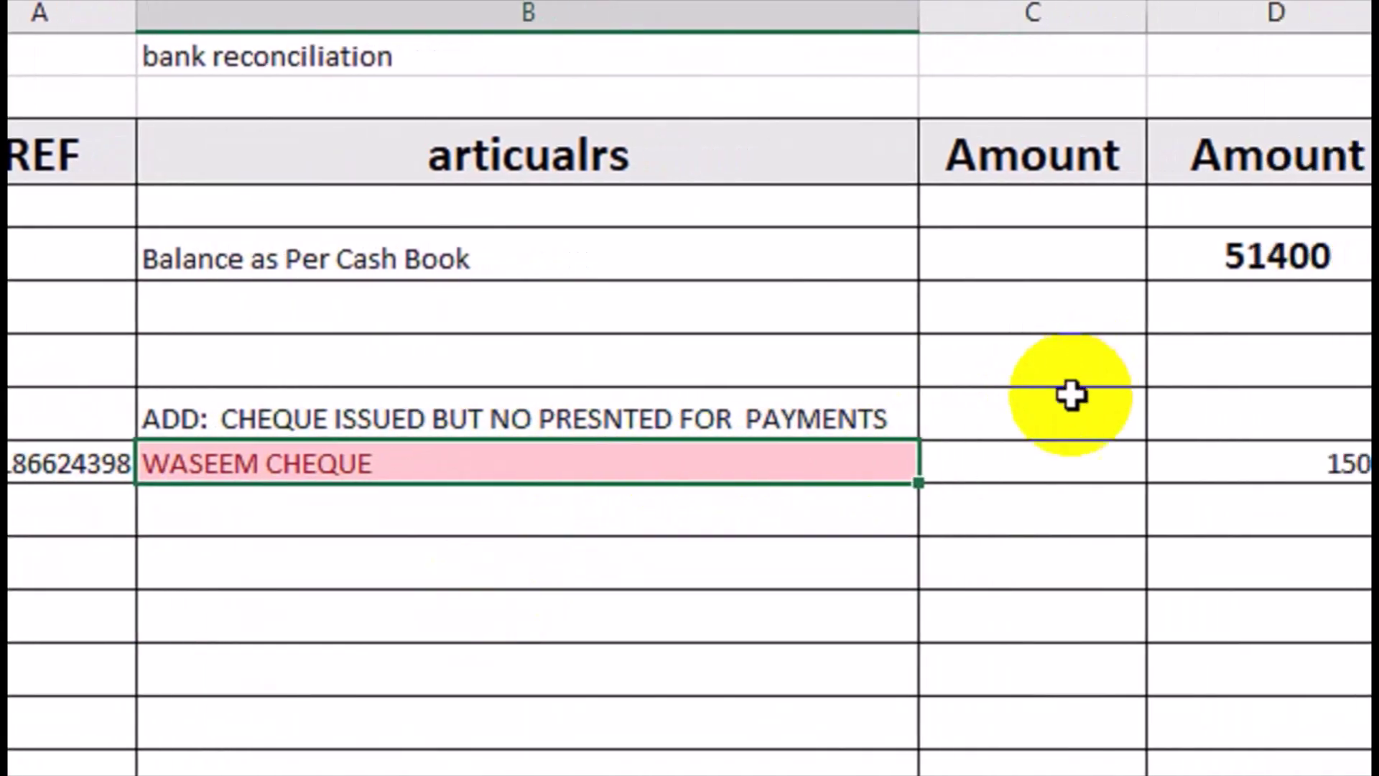
Move the cheque amount 15000 from D9 to C9 and reapply all borders to column D from D5 down
click(1230, 459)
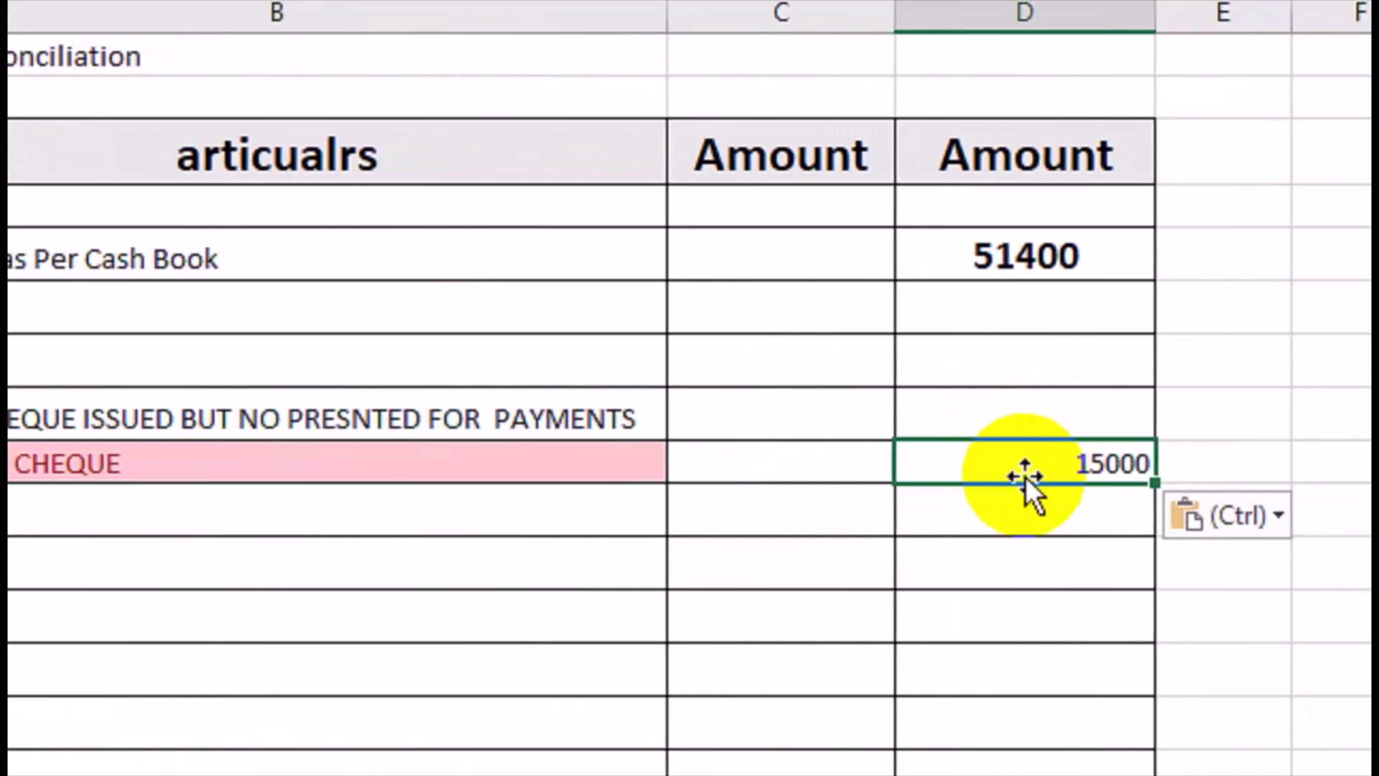
drag(1024, 476, 855, 452)
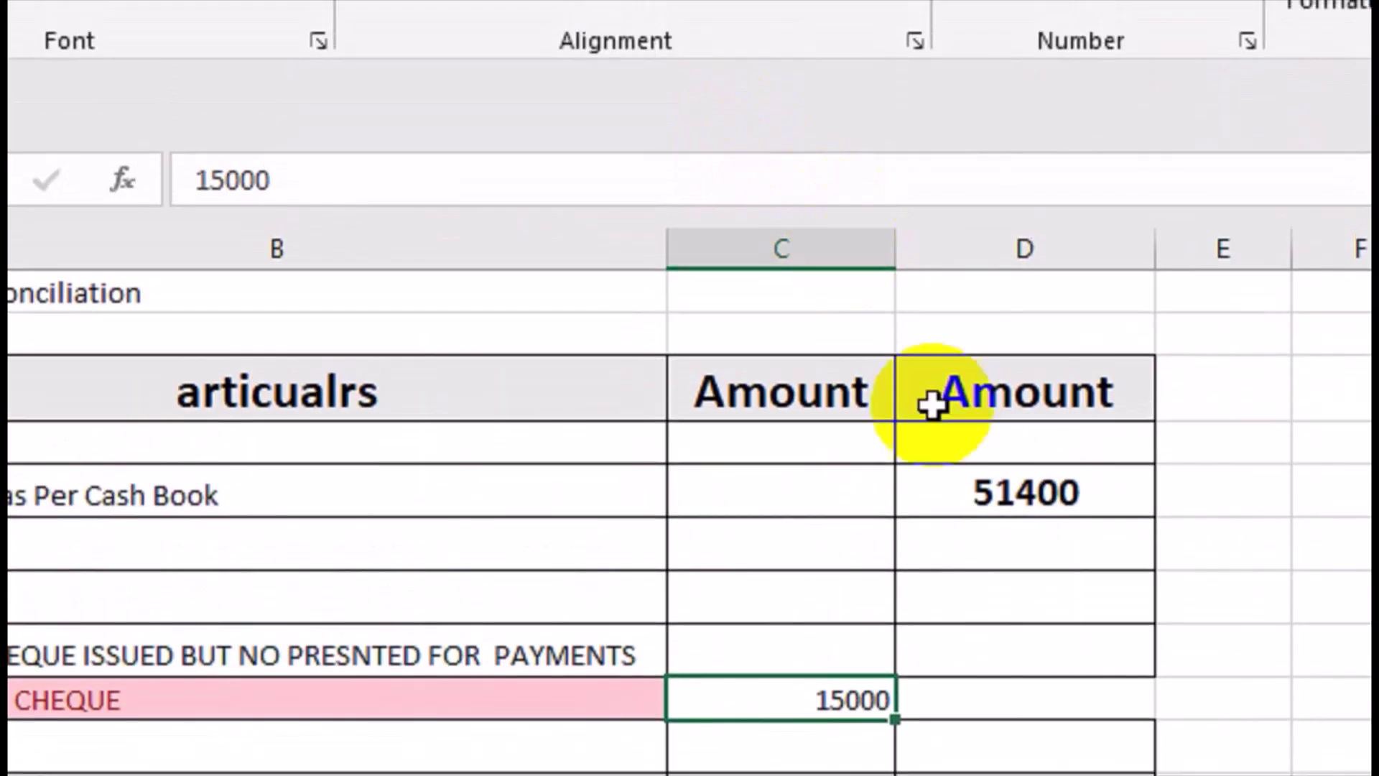
drag(1027, 486, 999, 628)
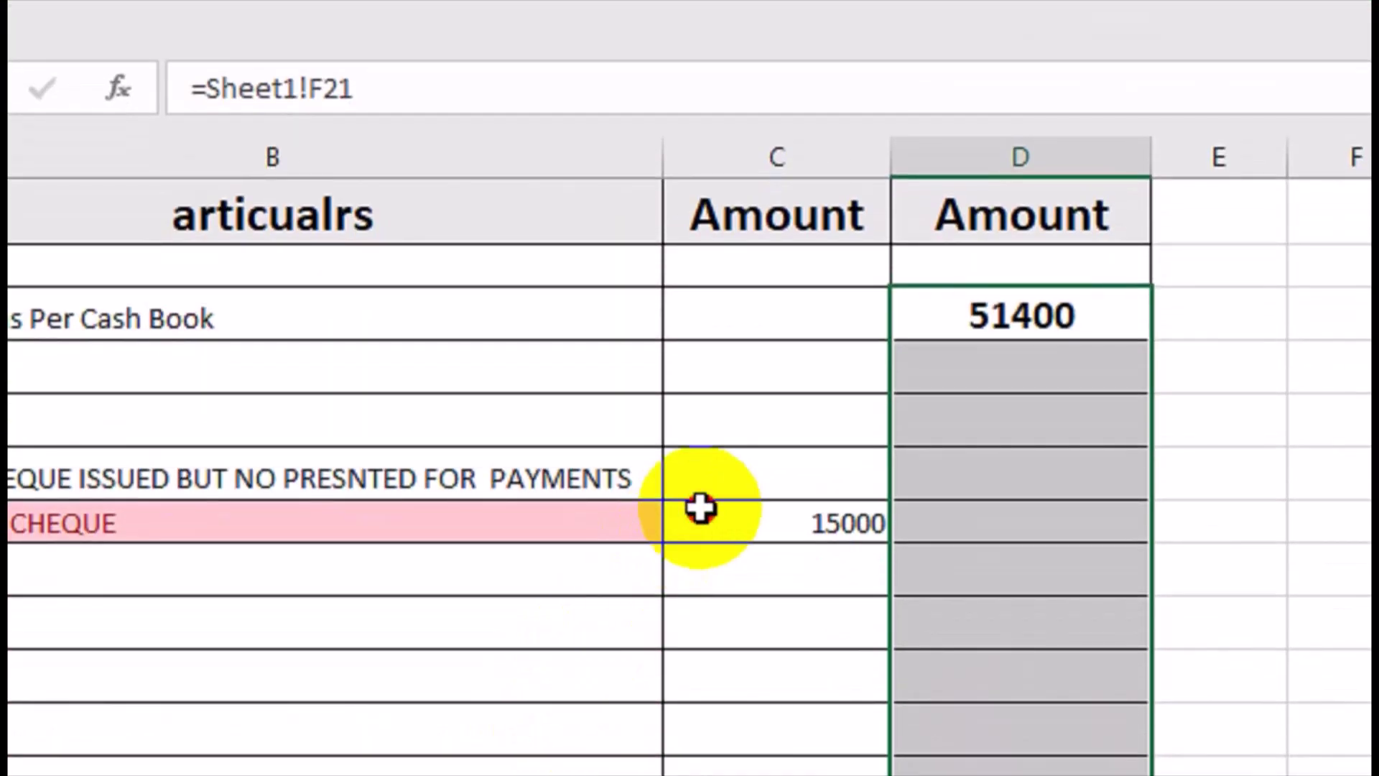
Make A9:C9 bold with a larger font and widen column A to fit the full reference number
click(701, 510)
click(430, 513)
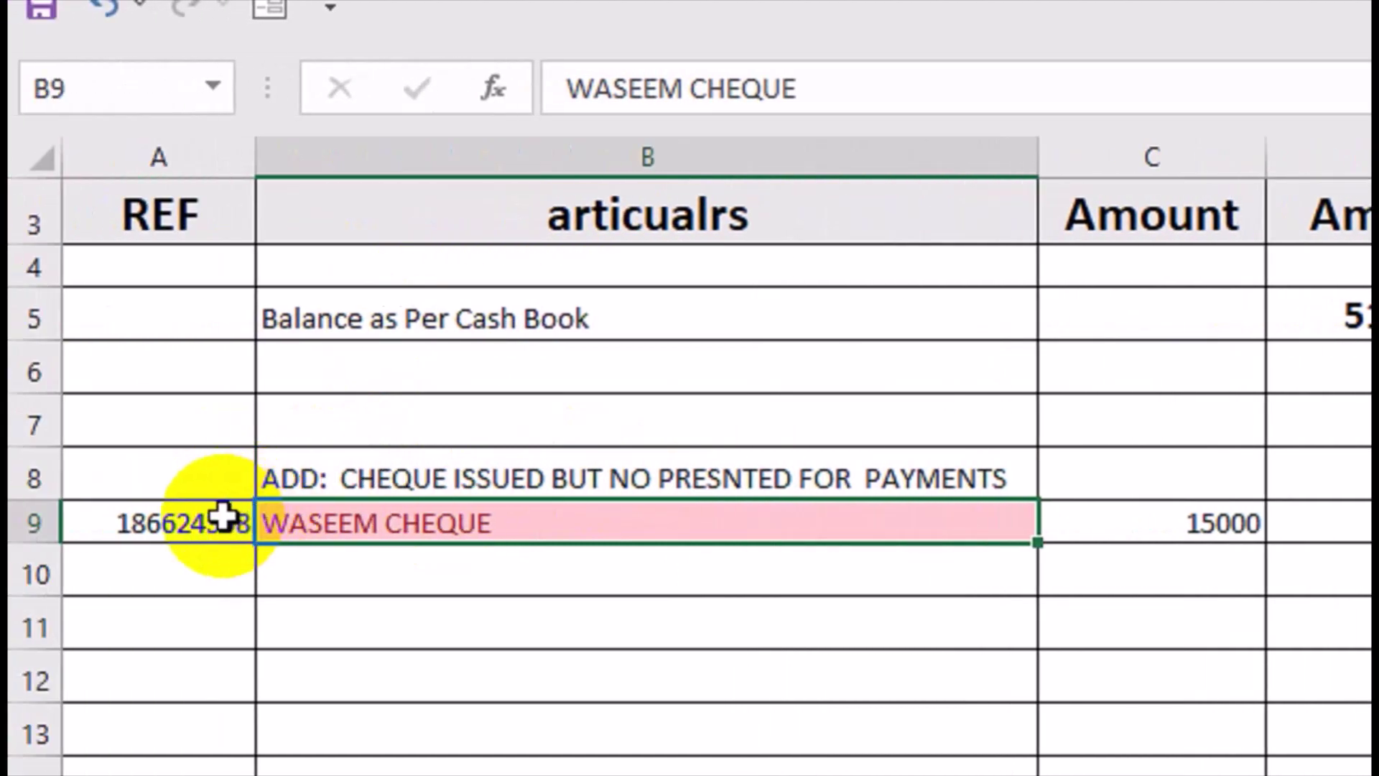
drag(222, 516, 1145, 539)
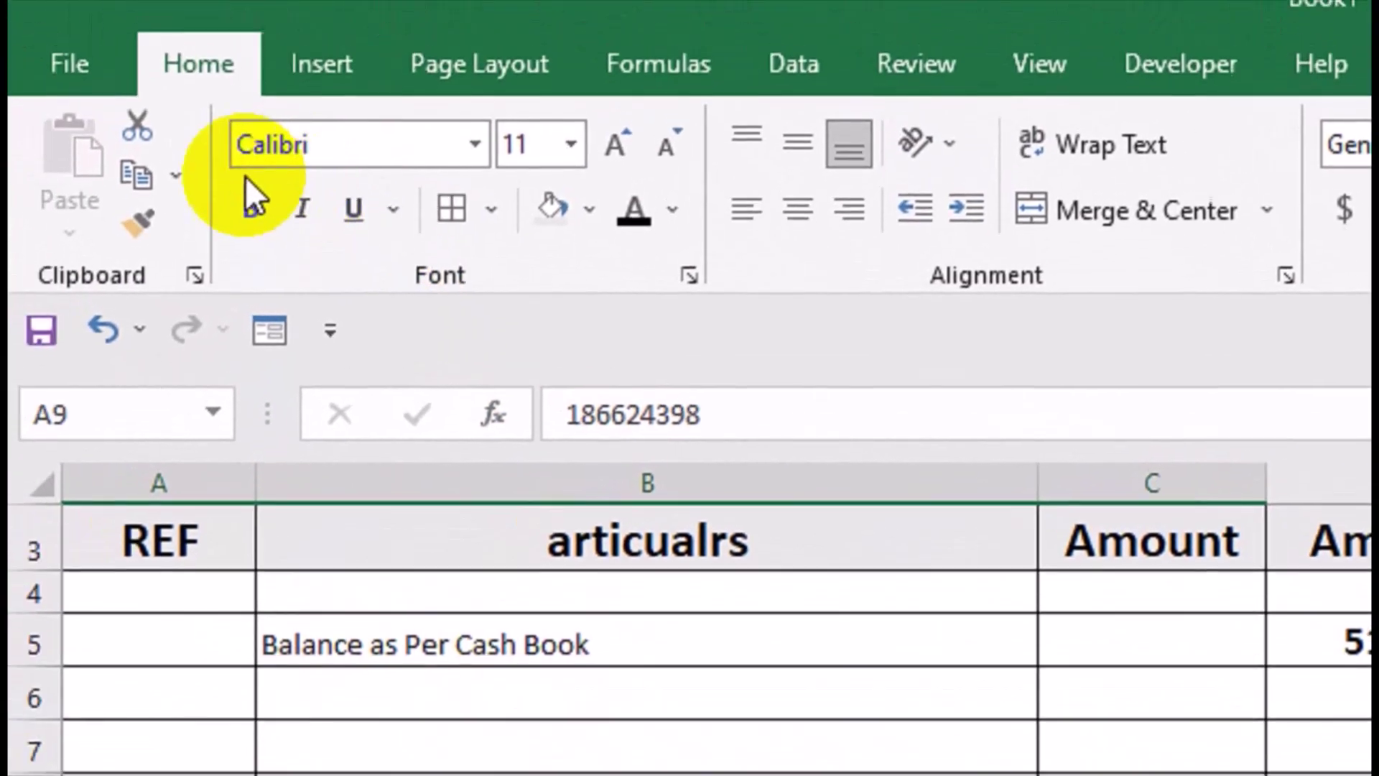
click(255, 228)
click(627, 181)
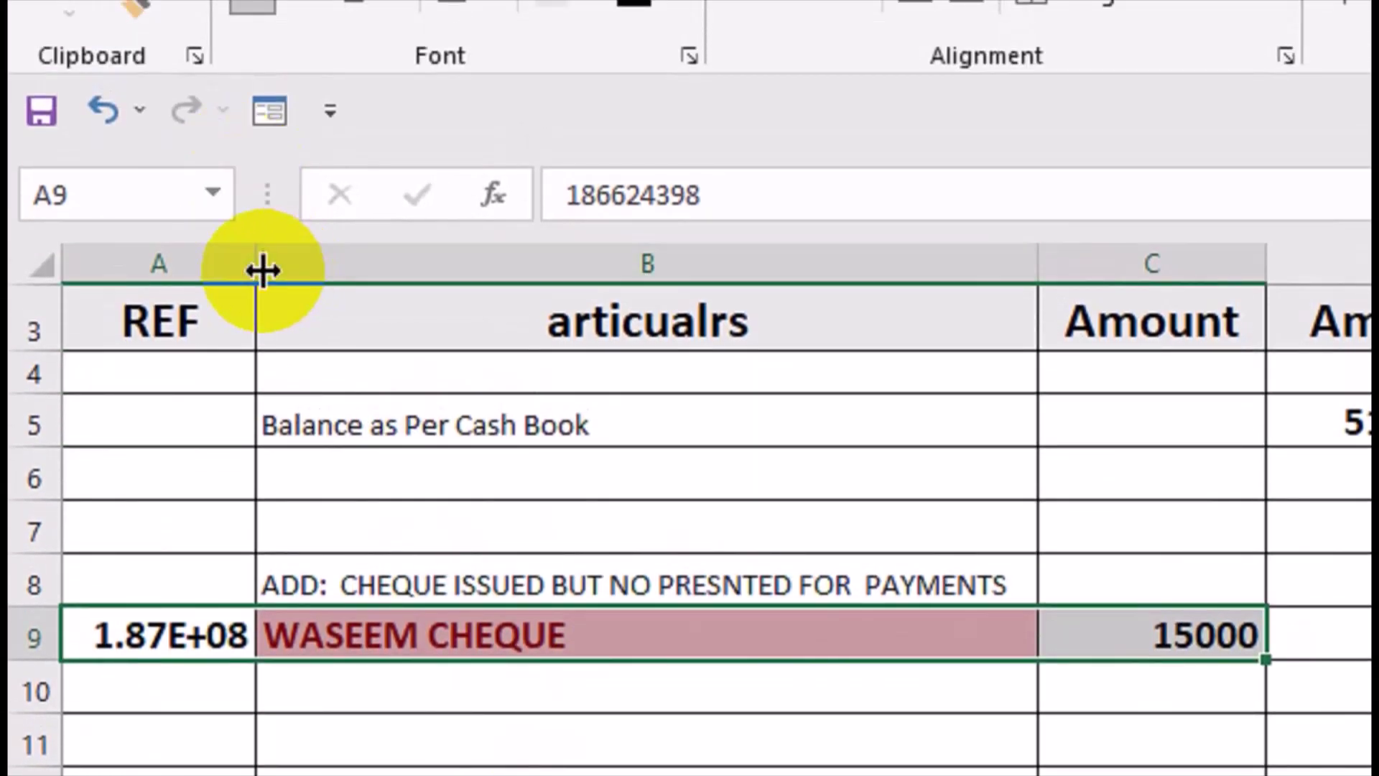
drag(256, 524, 260, 528)
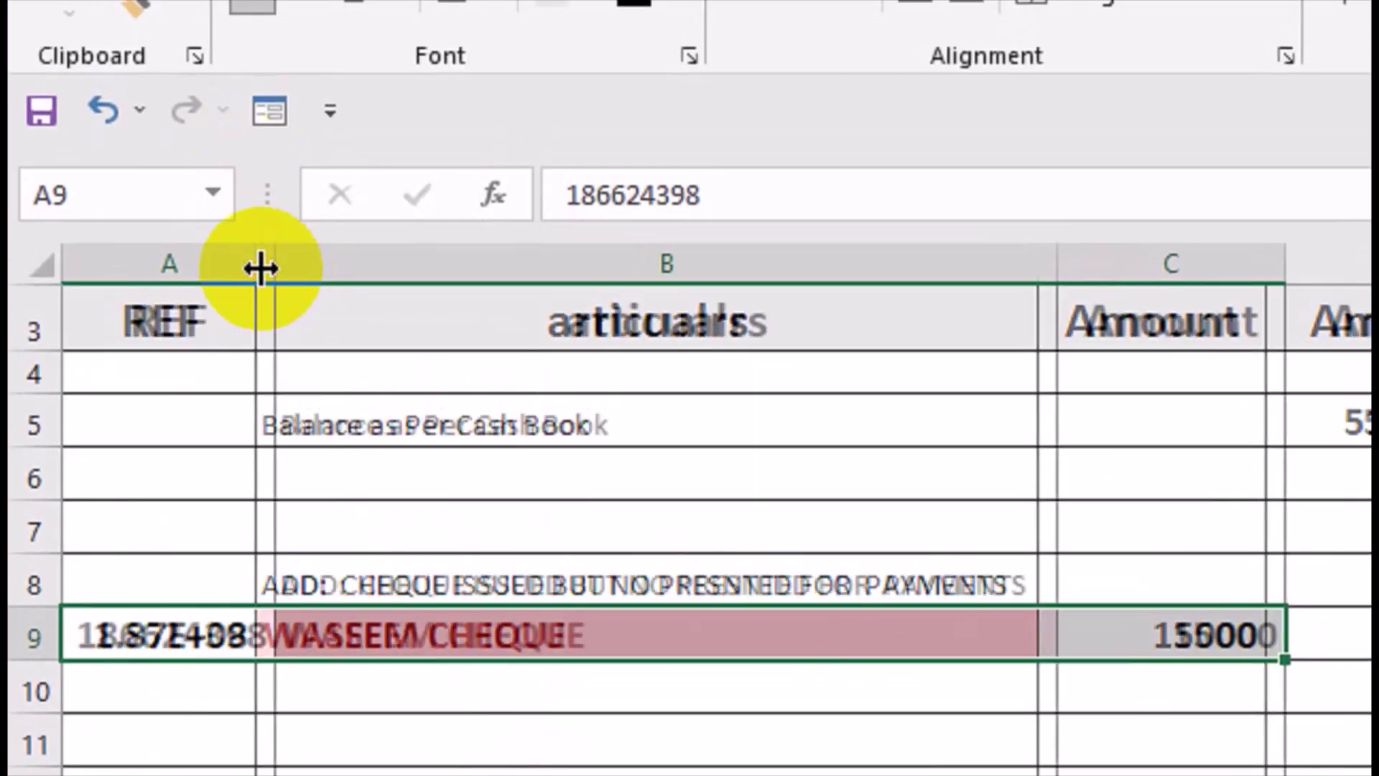
Widen column A to fit the full reference number and make the heading in B8 bold
drag(260, 268, 276, 267)
click(596, 689)
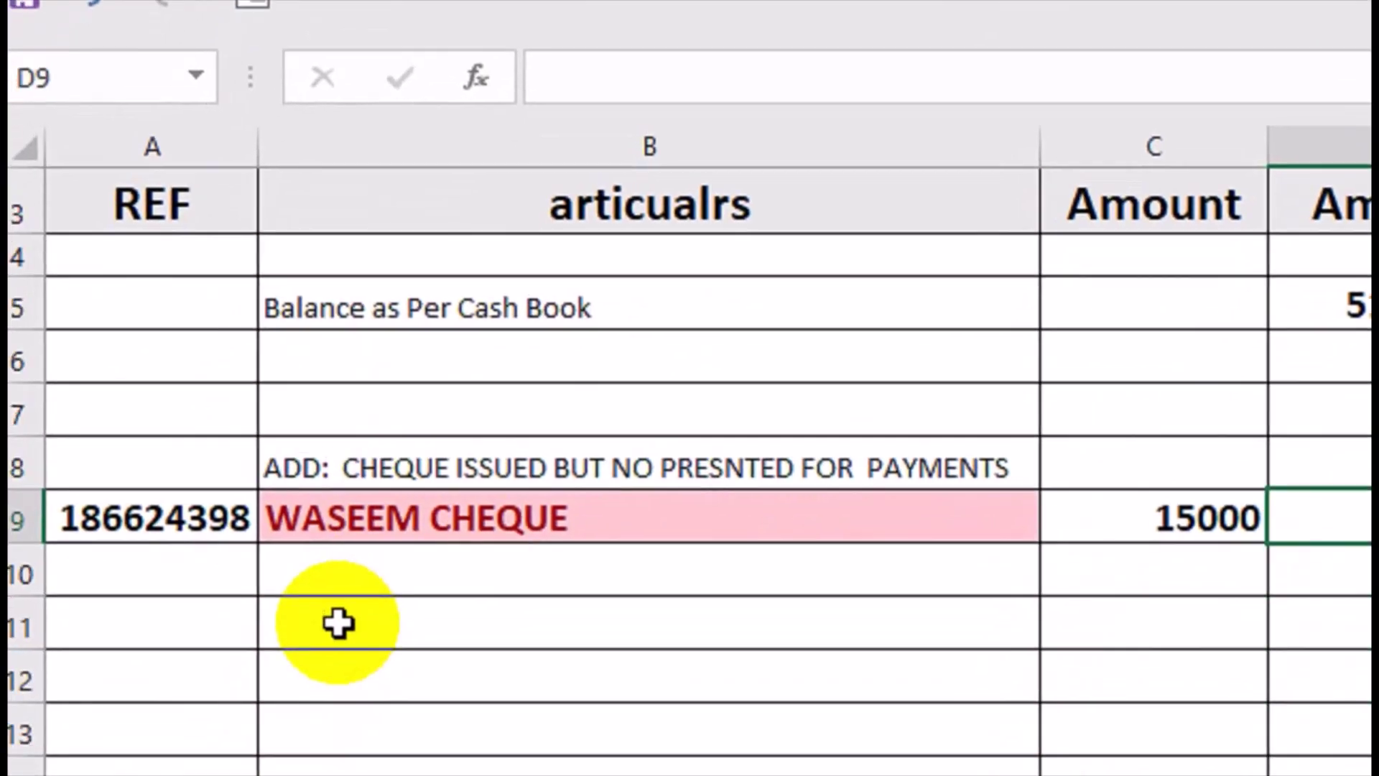
click(338, 620)
click(352, 428)
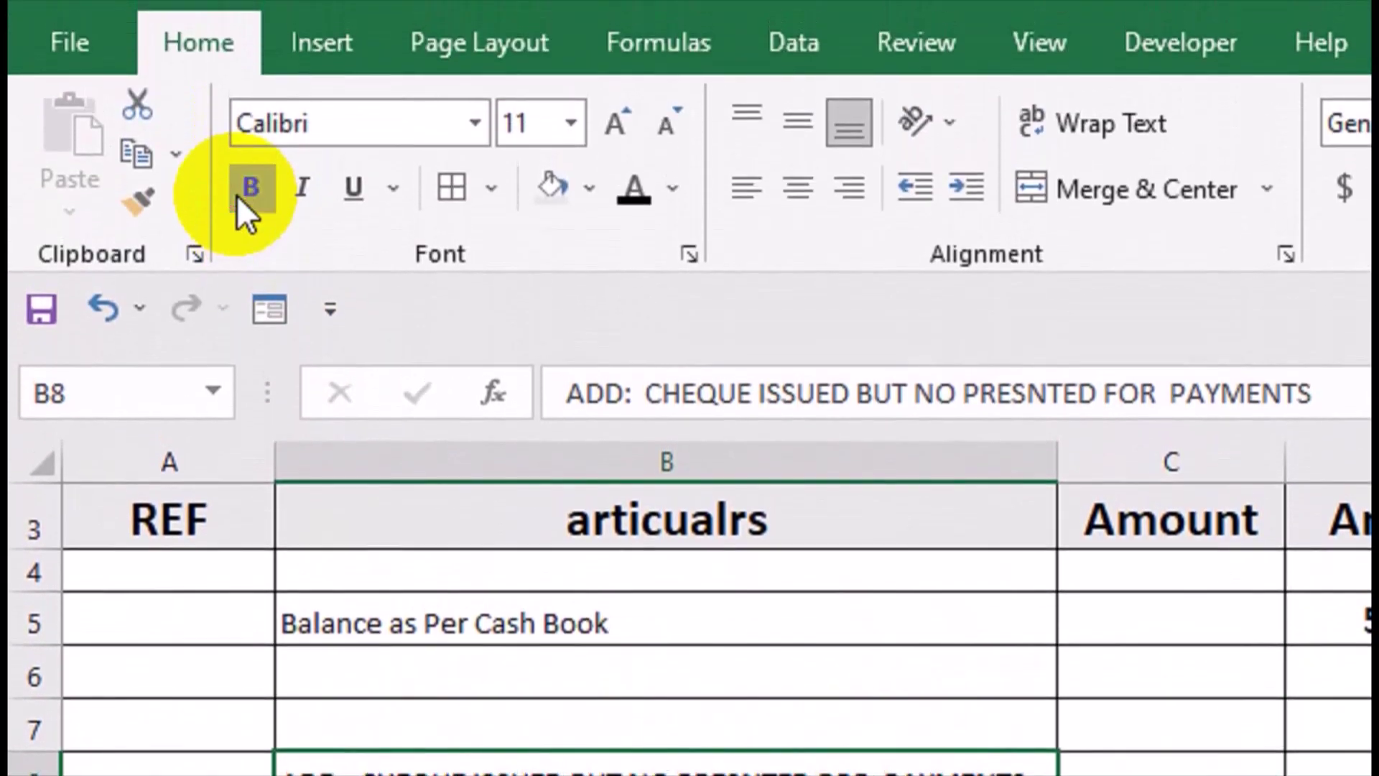
click(246, 192)
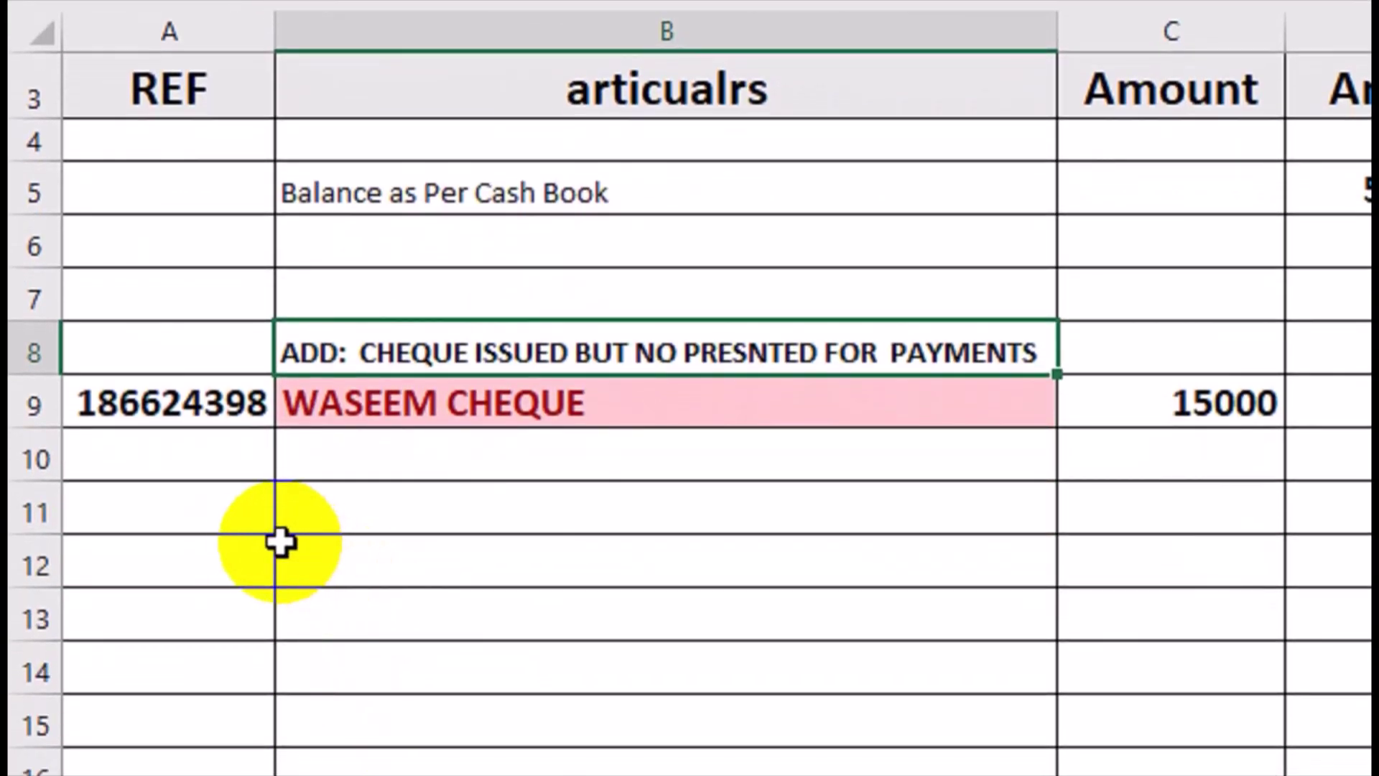
Copy the bold section heading from B8 into B12
click(255, 553)
click(467, 345)
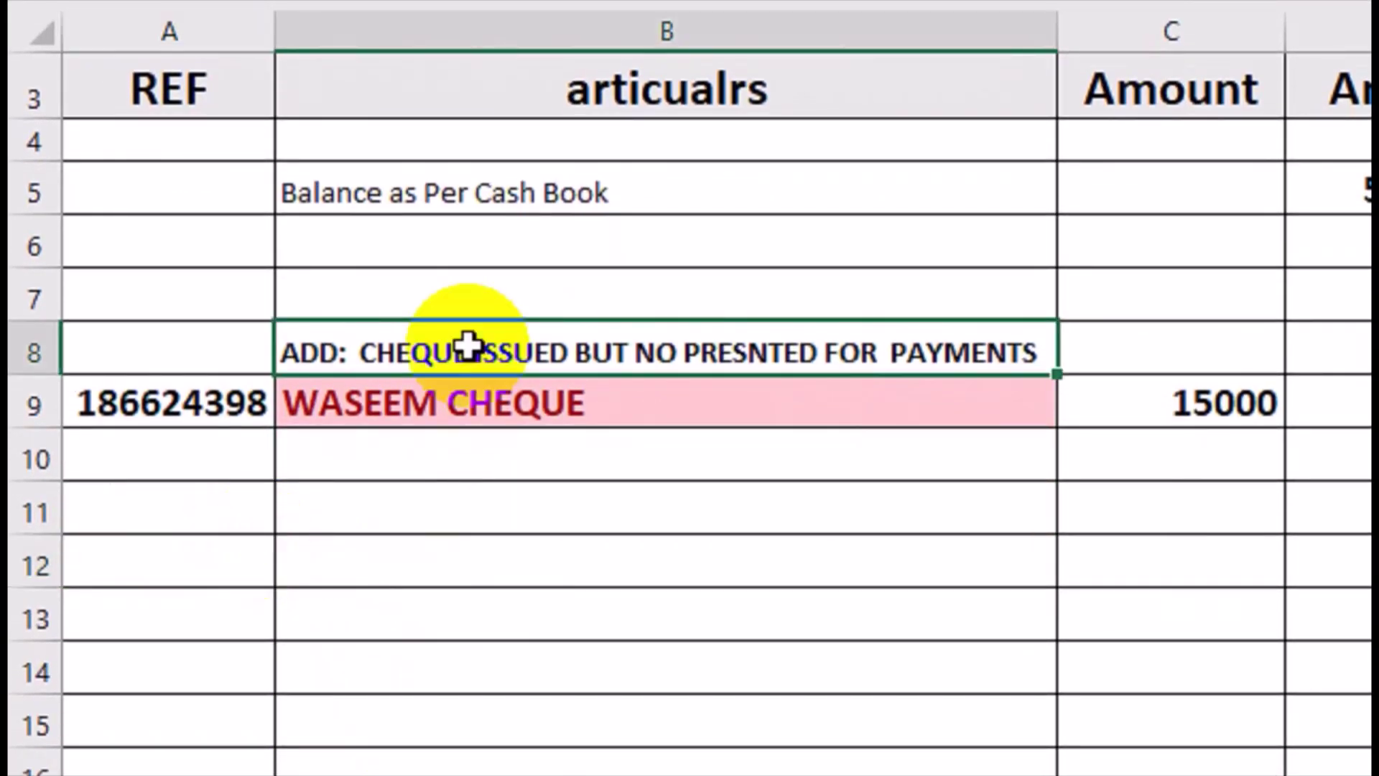
key(ctrl+c)
click(320, 553)
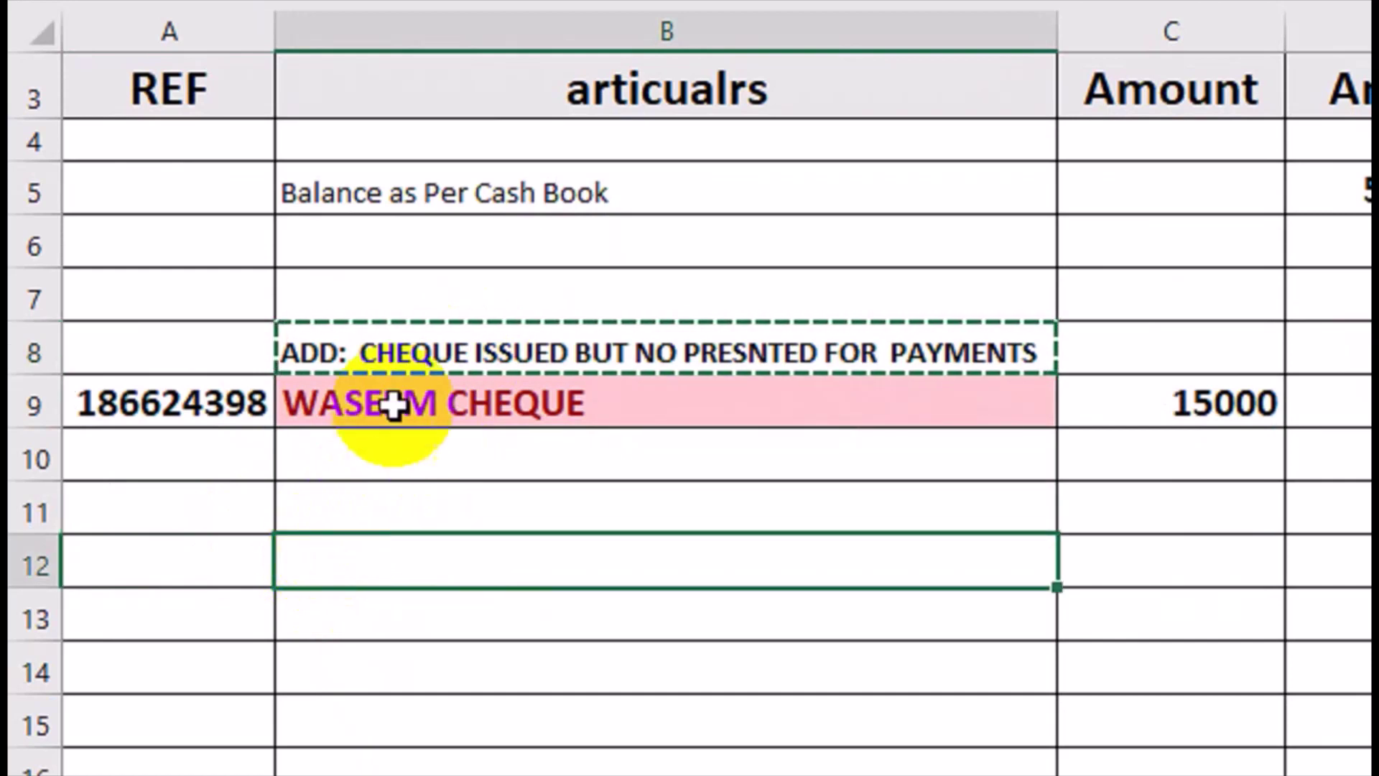
key(ctrl+v)
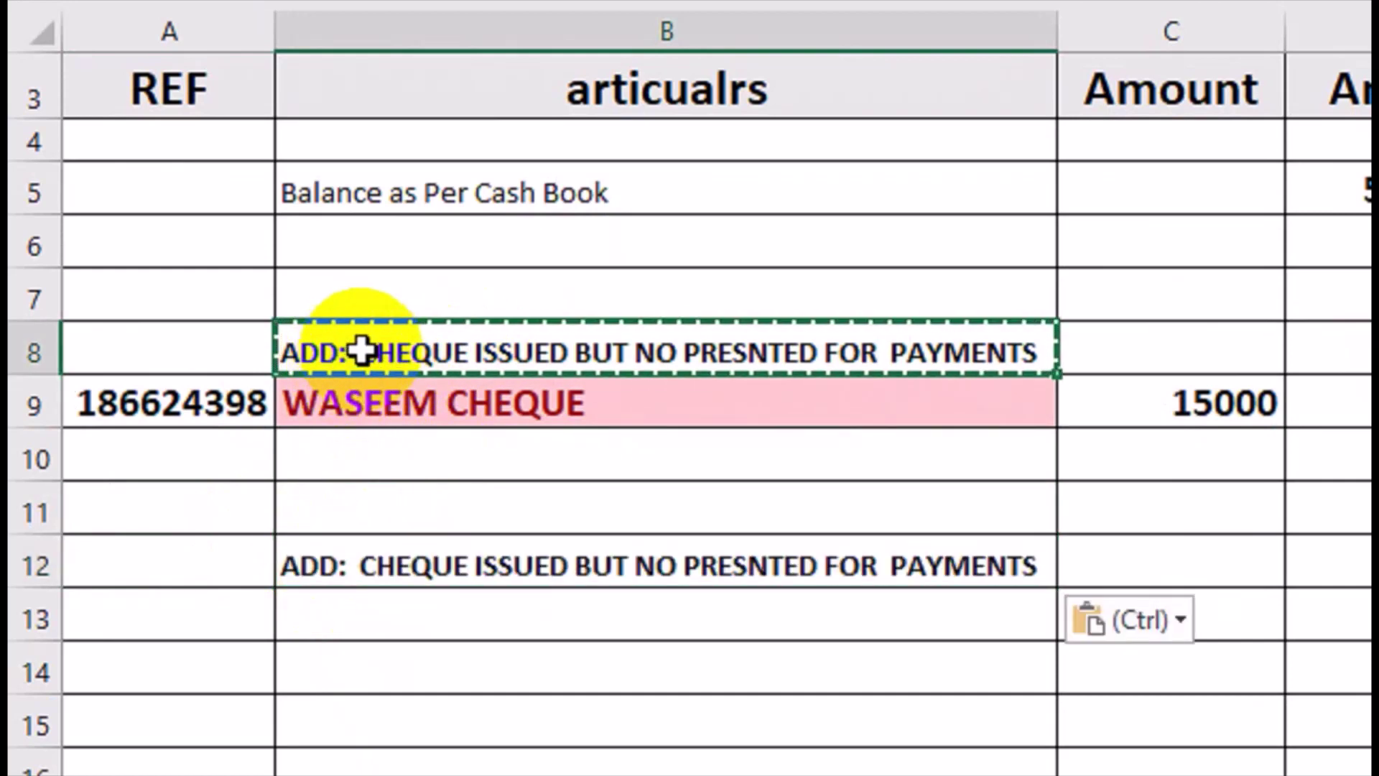
Change the heading in B8 to "ADD: CHEQUE DEPOSITE BUT NOT CLEAR"
double_click(697, 339)
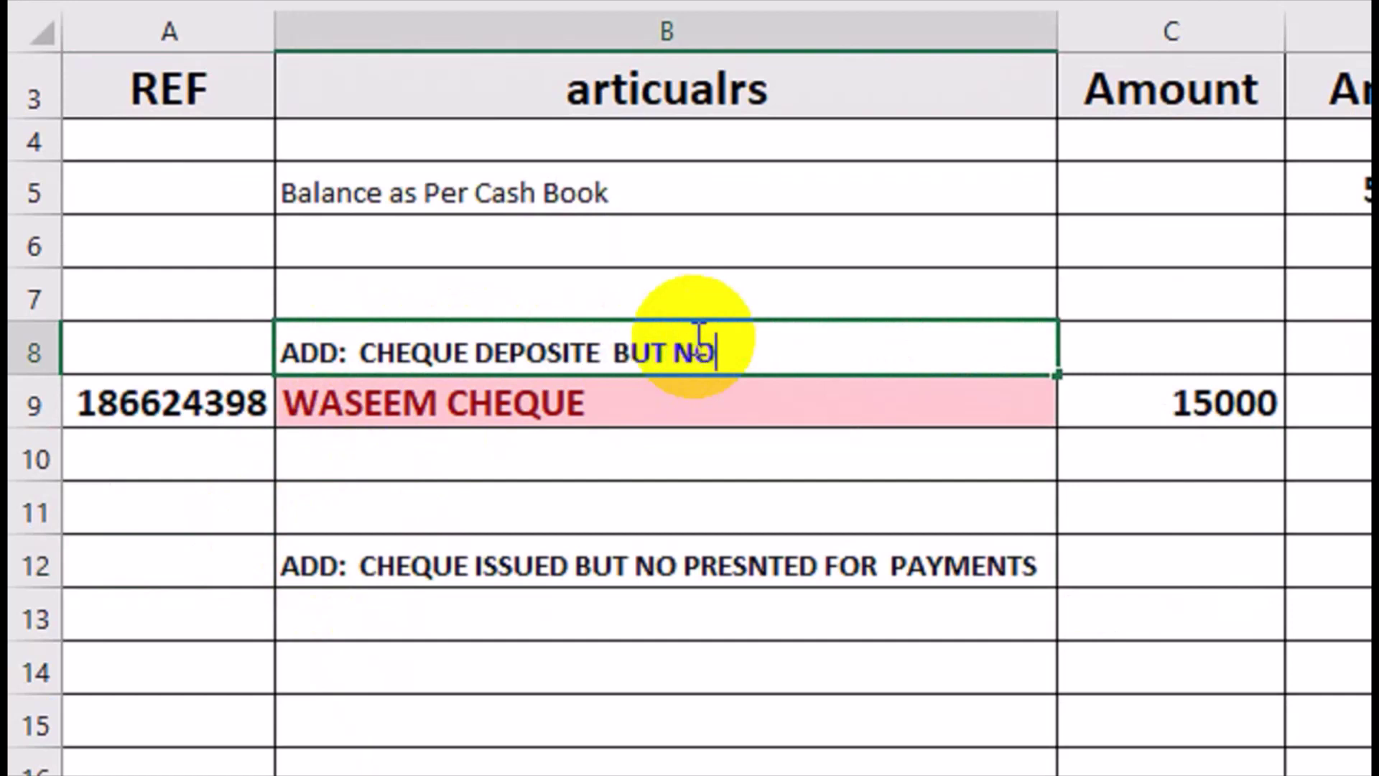
key(Return)
key(Return)
key(Return)
key(Return)
key(Return)
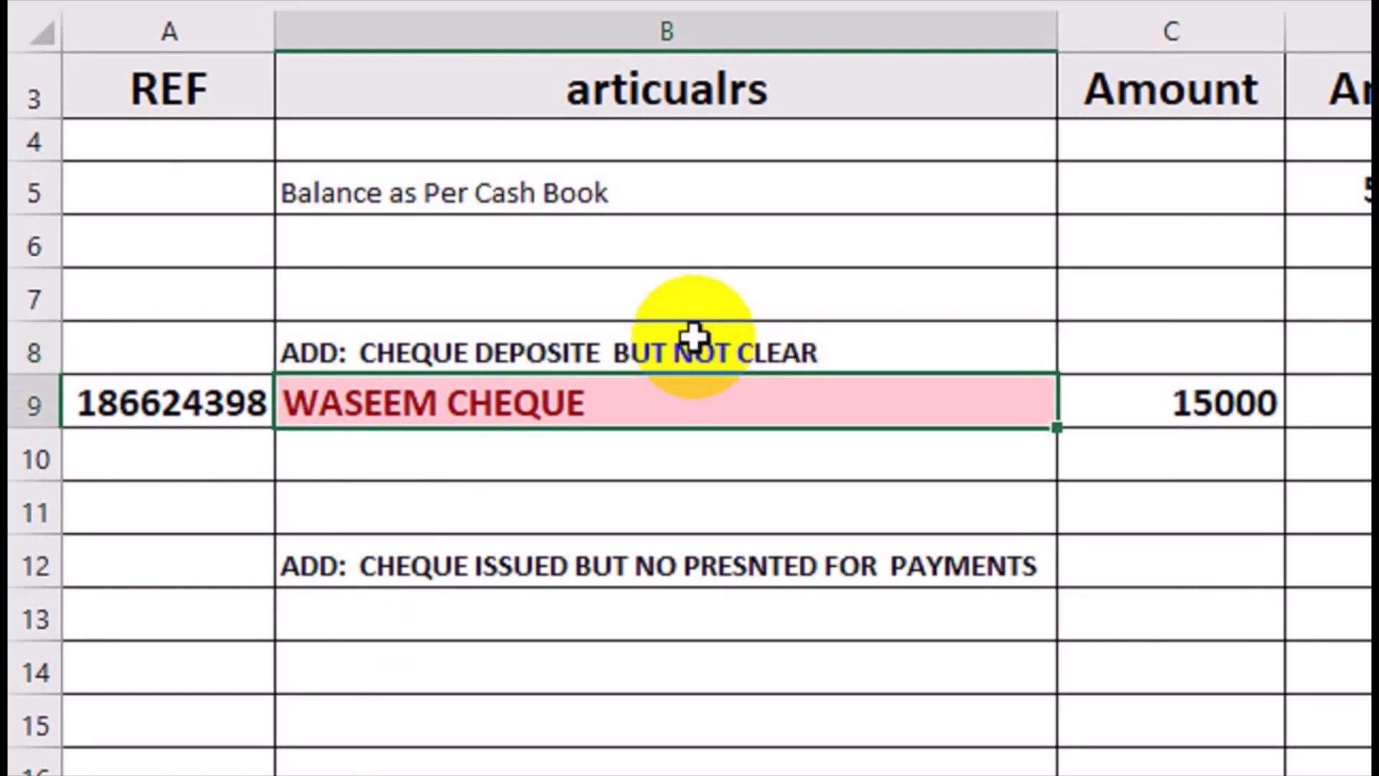
key(Up)
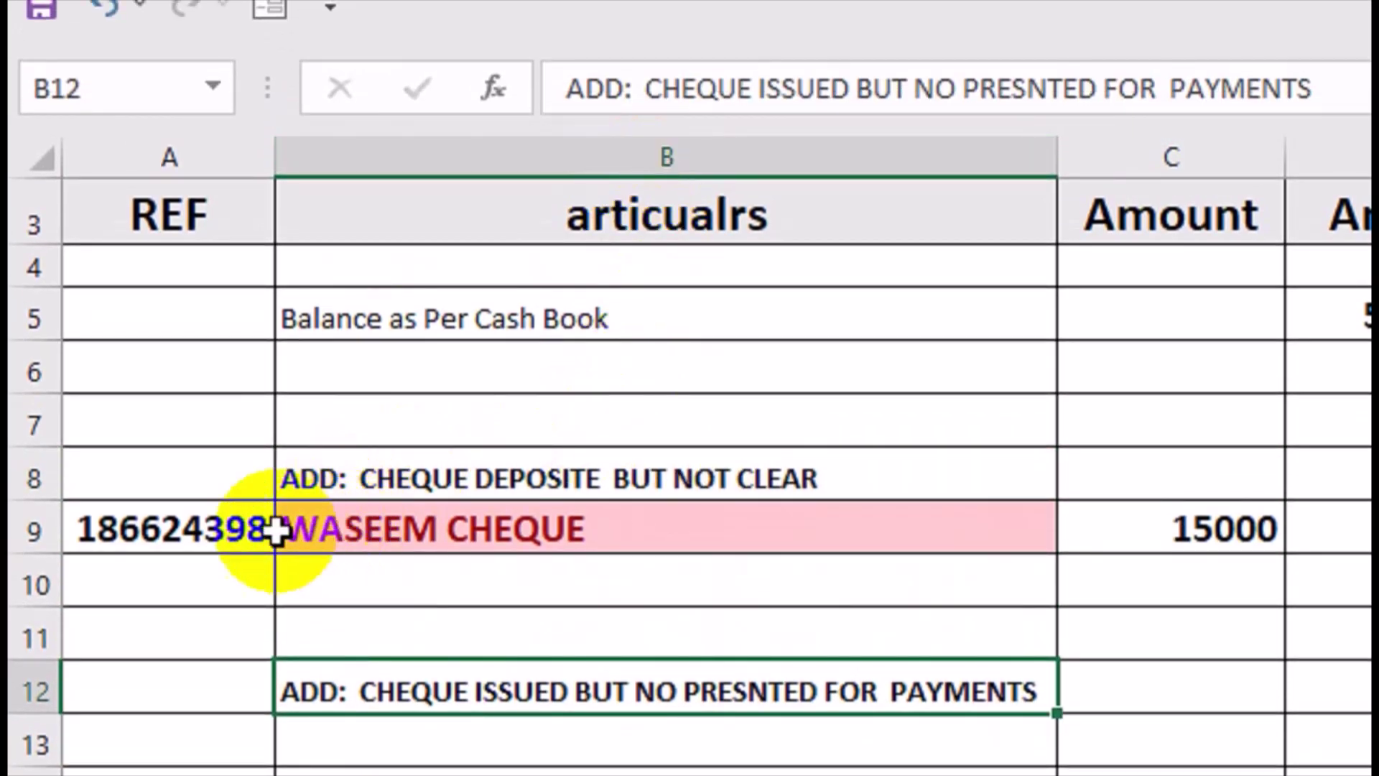
Reword the heading in B12 to "ADD: PAYMENT ISSUED BUT NO PRESNTED FOR ACCOUNT"
click(261, 415)
click(377, 565)
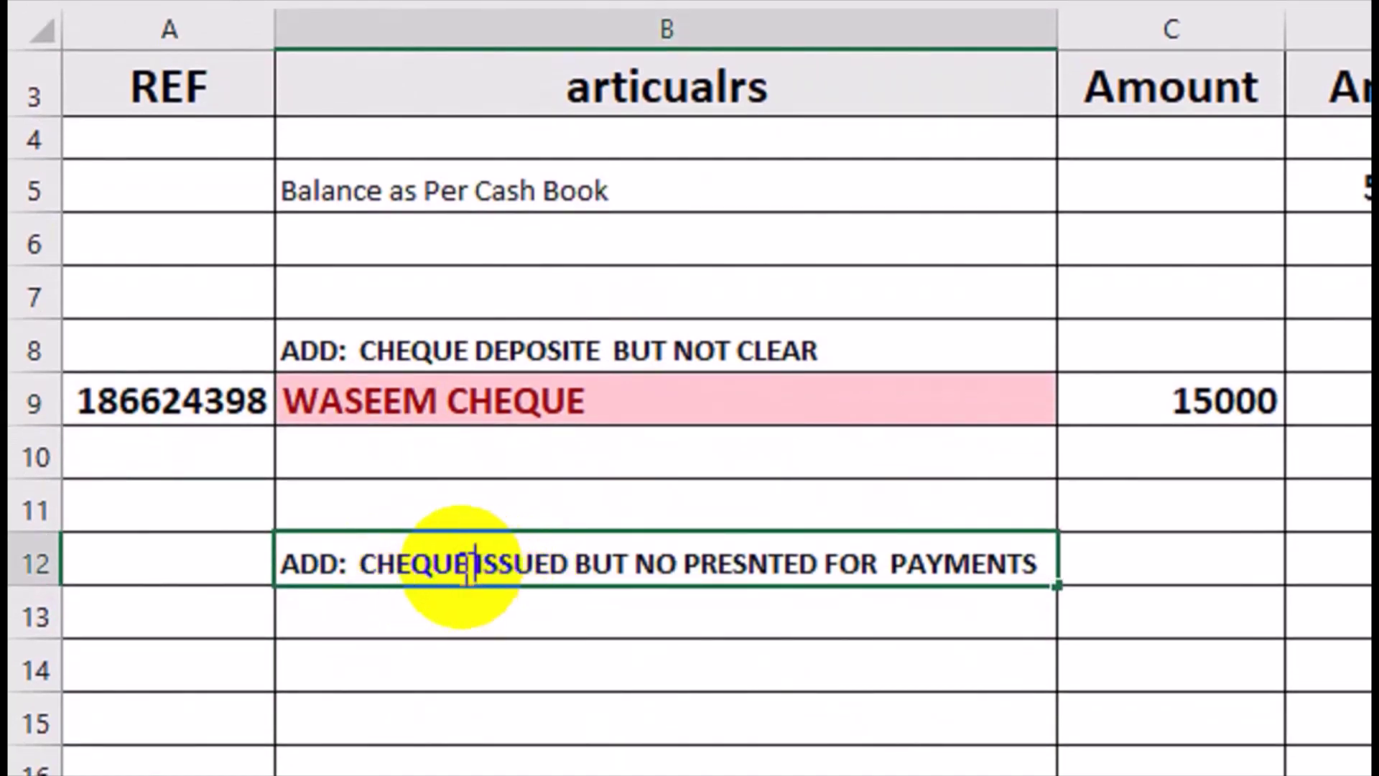
drag(470, 563, 363, 565)
text(PAYMENT)
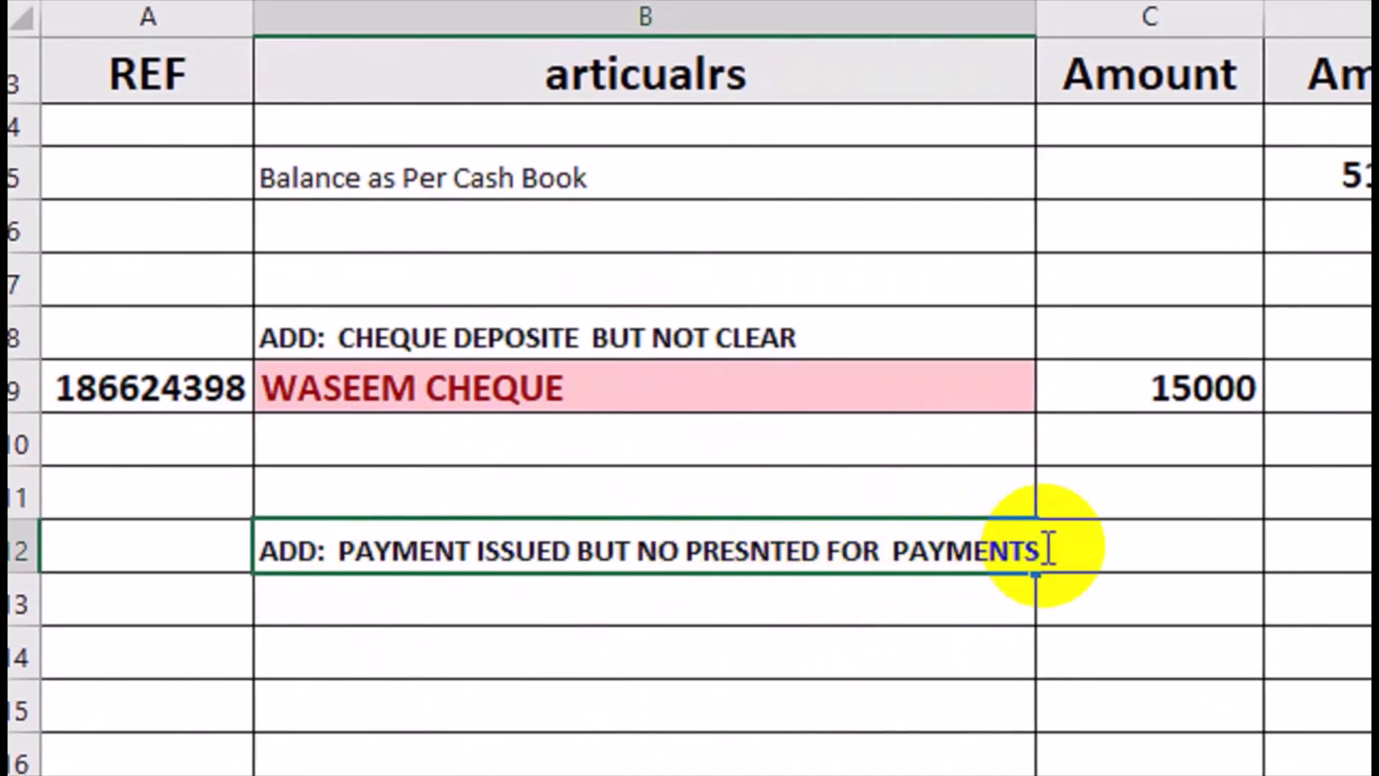
drag(1064, 562, 877, 549)
text(A)
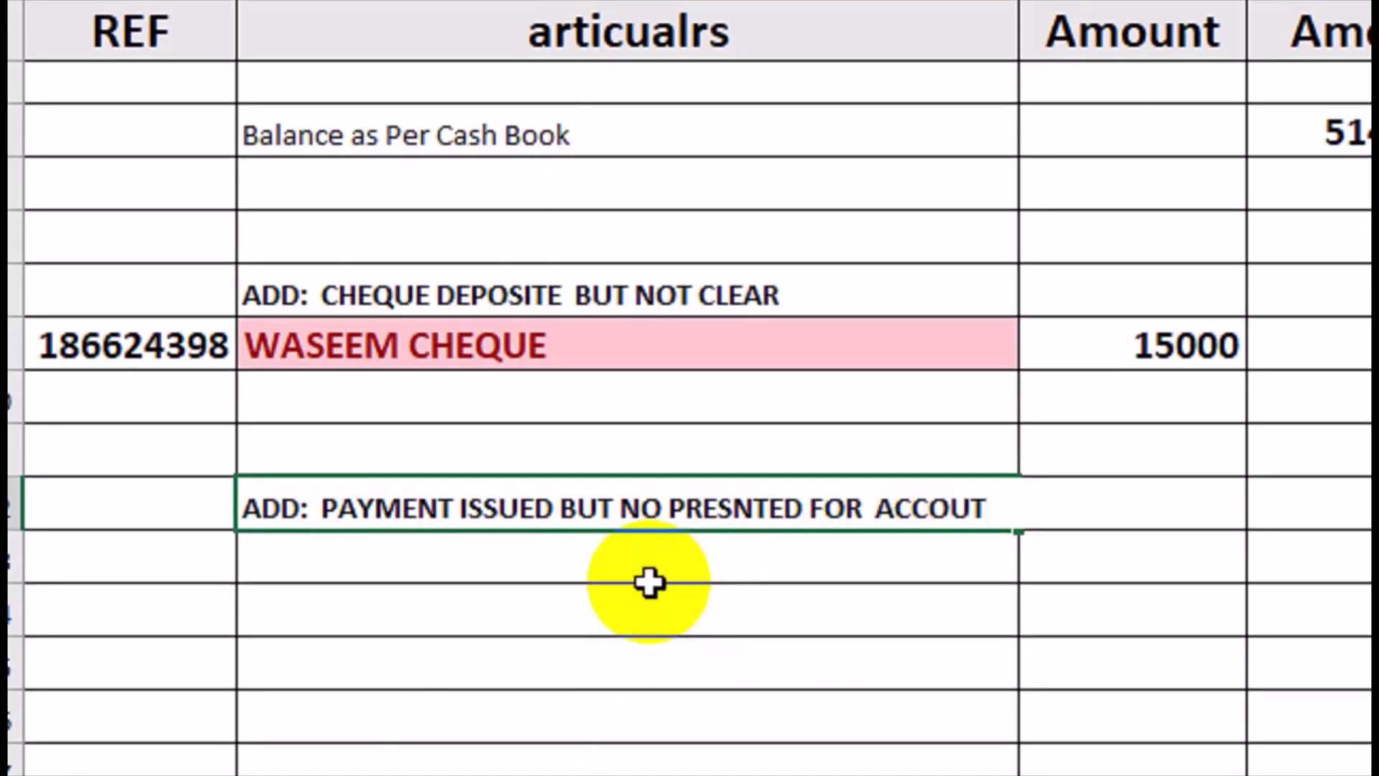
key(Return)
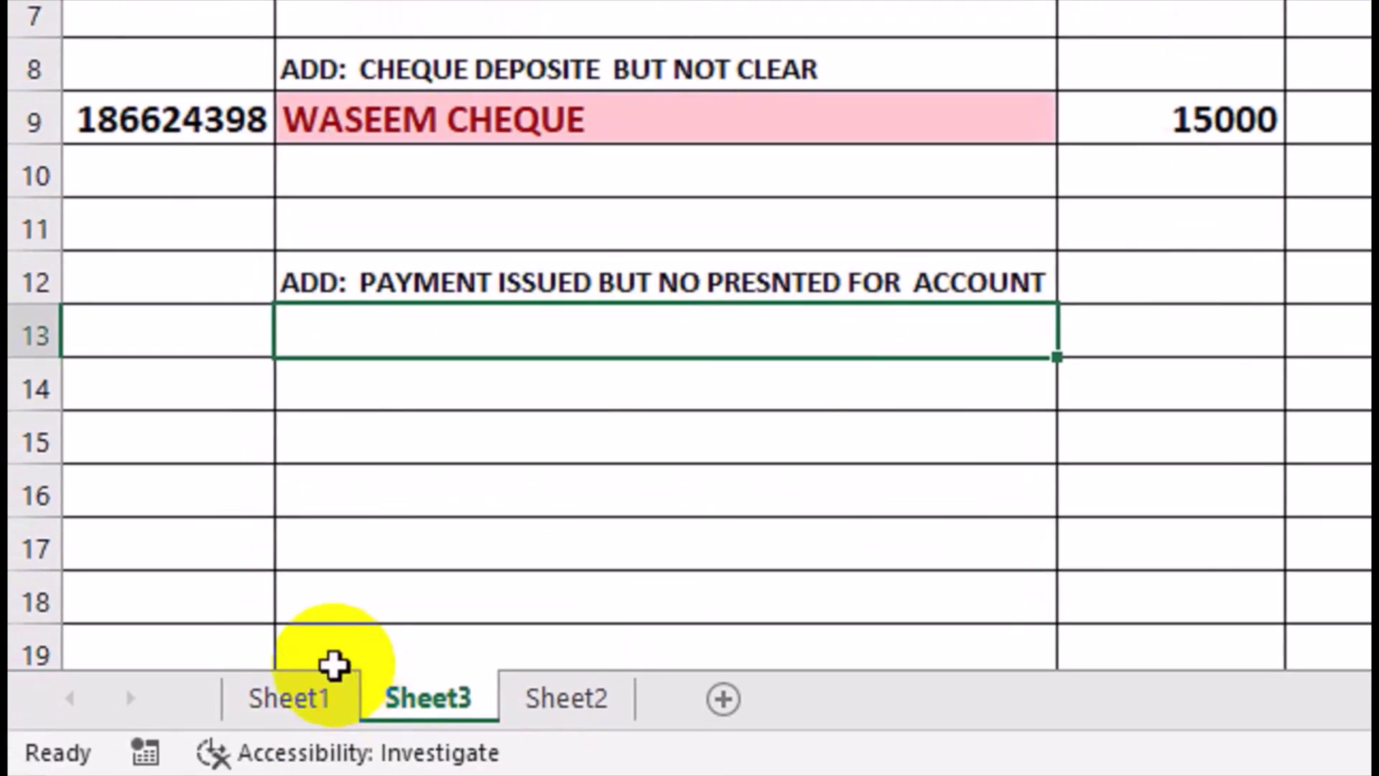
Copy the PAYMENTS-A entry's reference, description and 2500 amount from the cash book on Sheet1 into row 13 of Sheet3, starting at A13
click(331, 672)
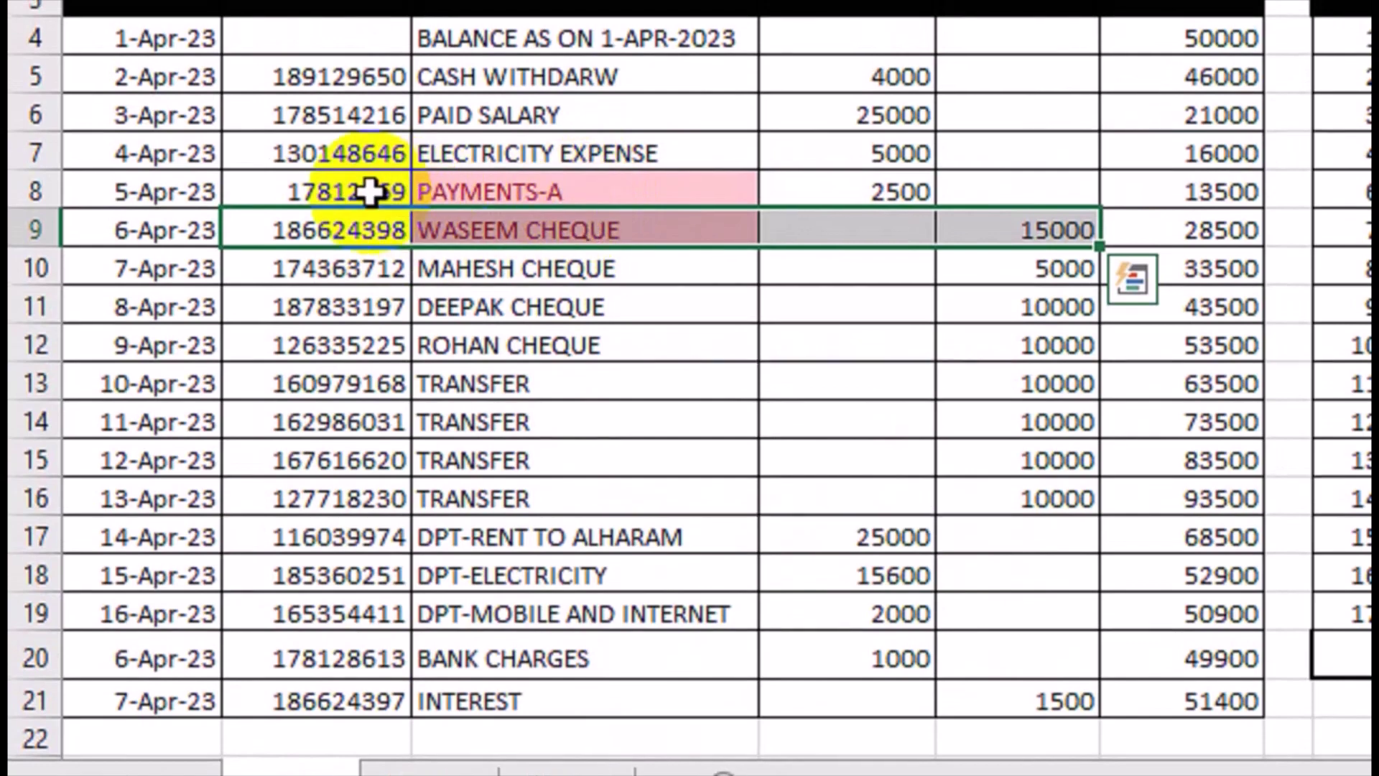
drag(369, 174, 854, 169)
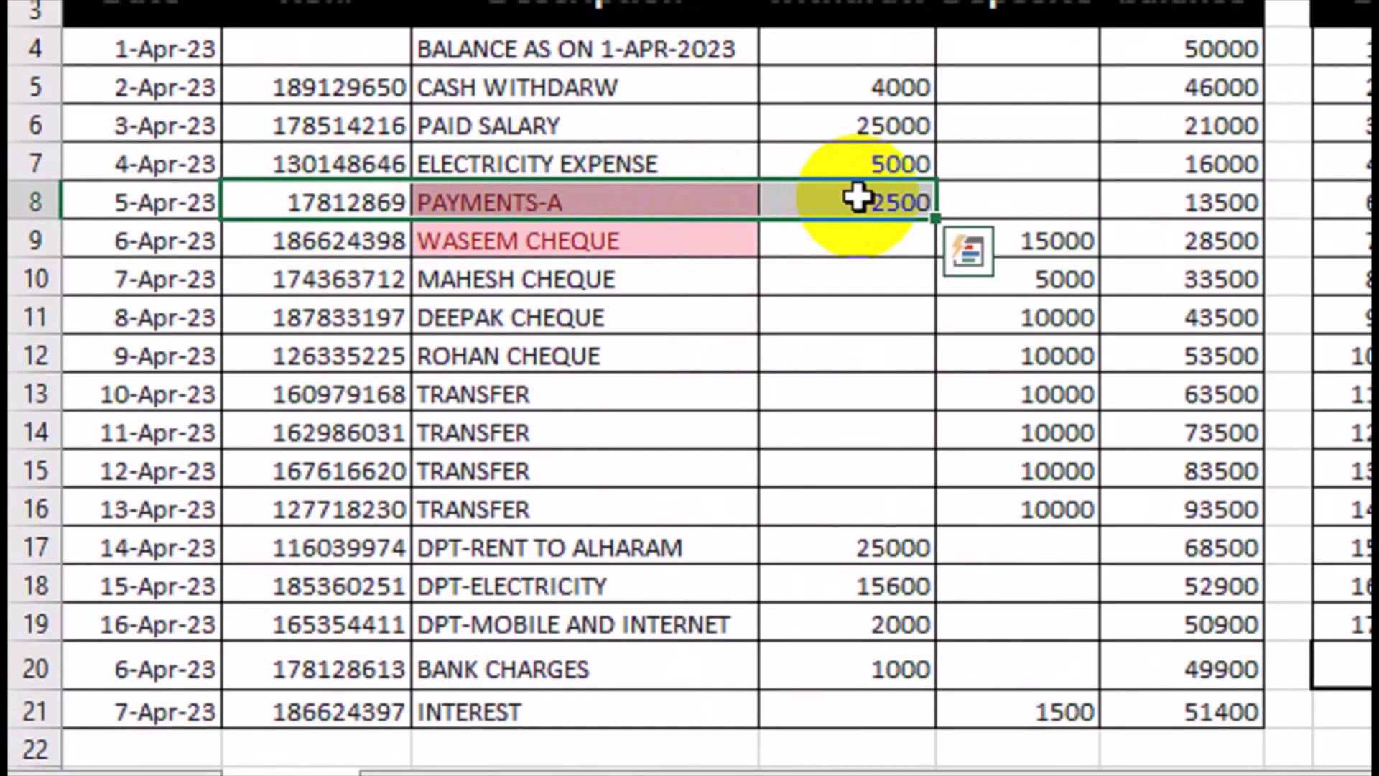
key(ctrl+c)
click(450, 705)
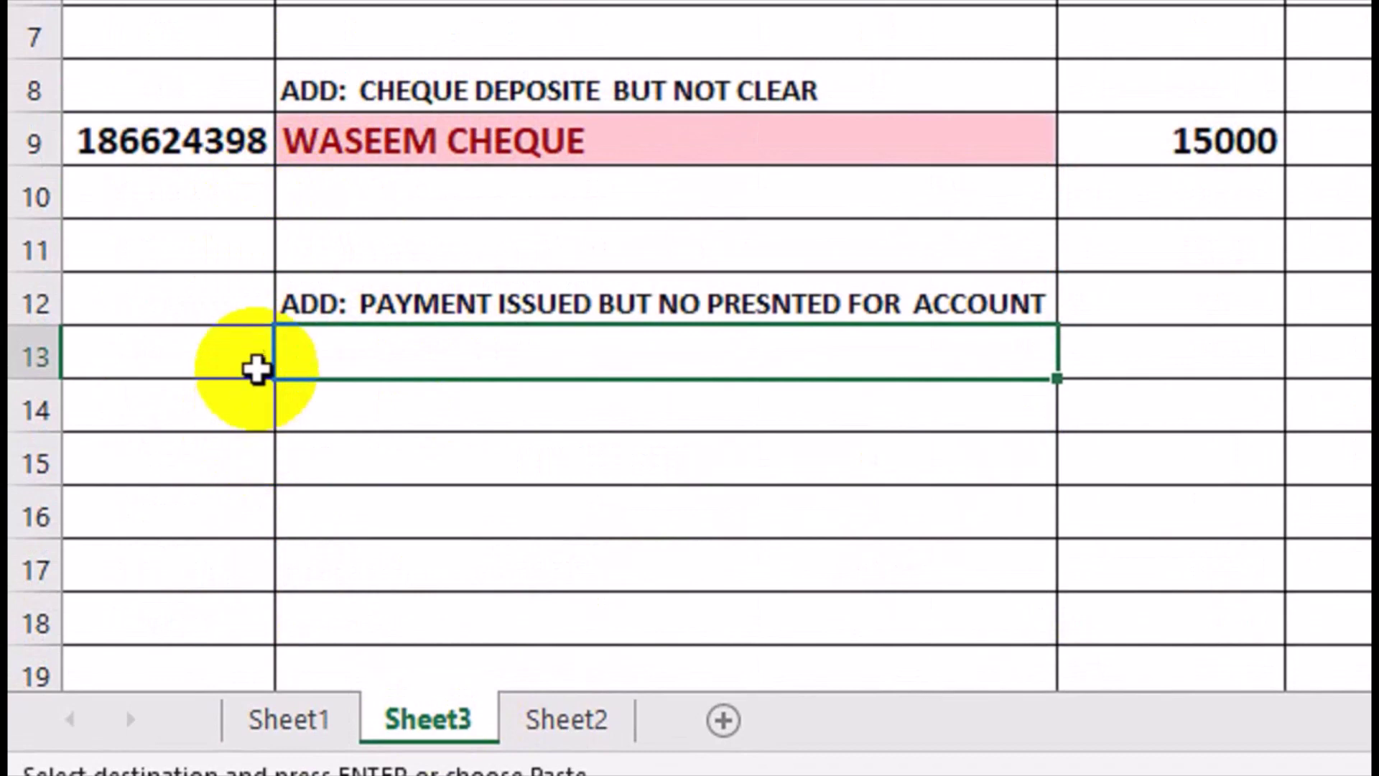
click(247, 325)
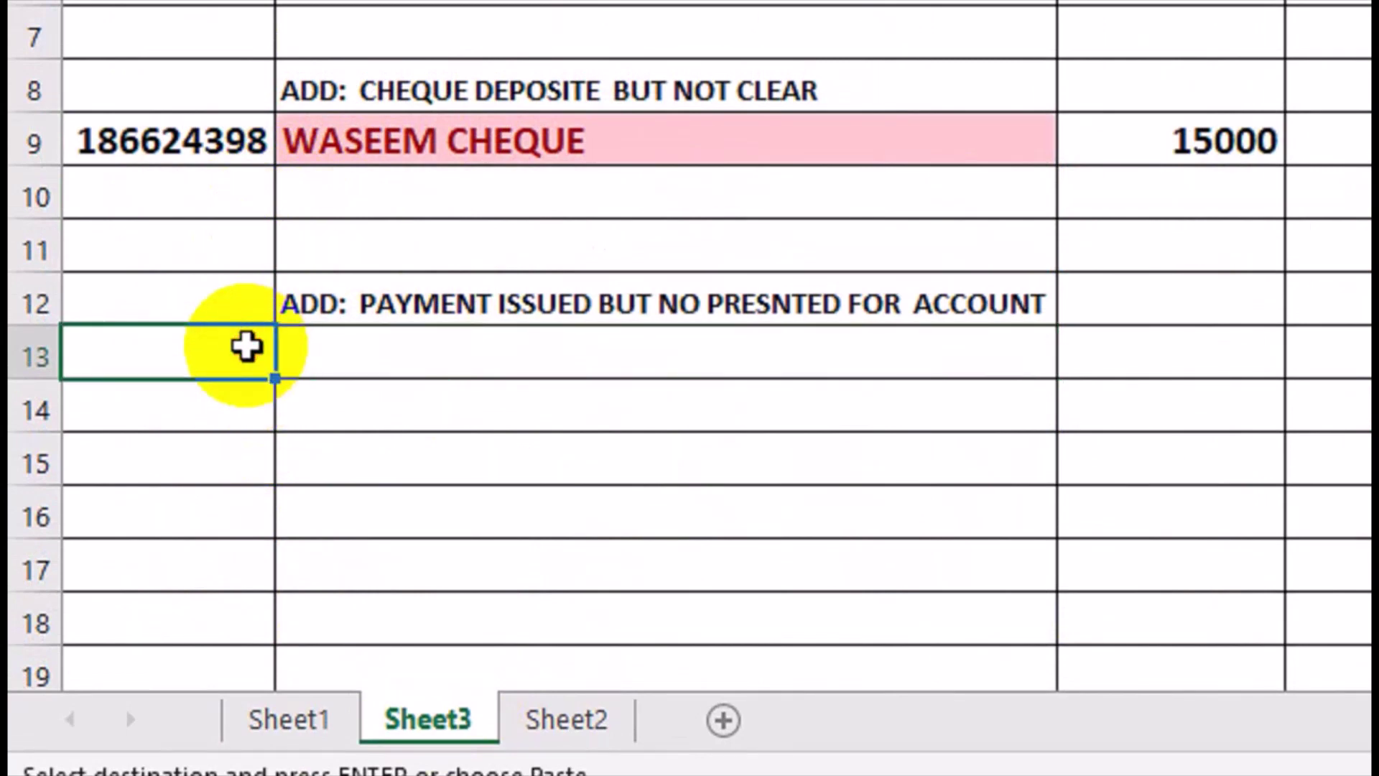
key(ctrl+v)
click(573, 397)
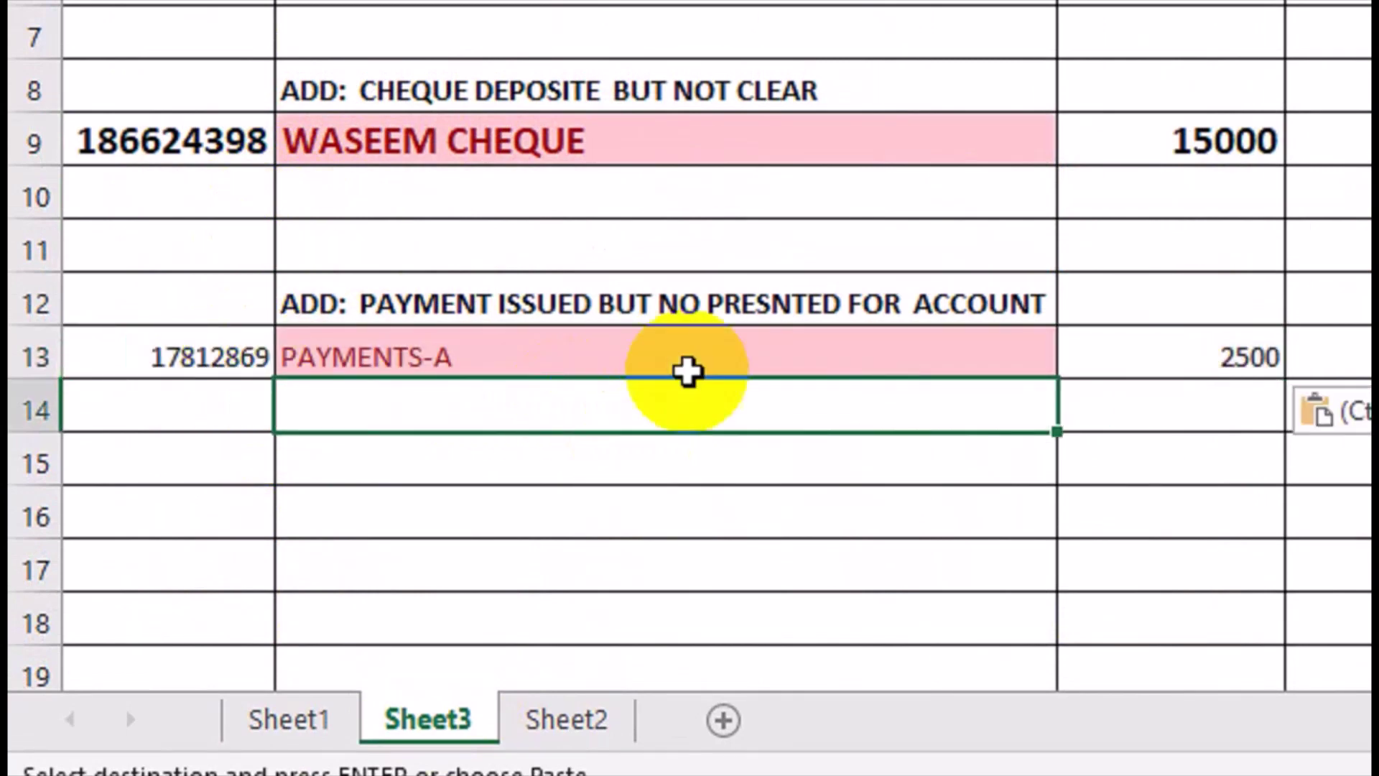
Copy C9's formatting down column C through row 20 and add borders across row 20 of the table
click(1093, 145)
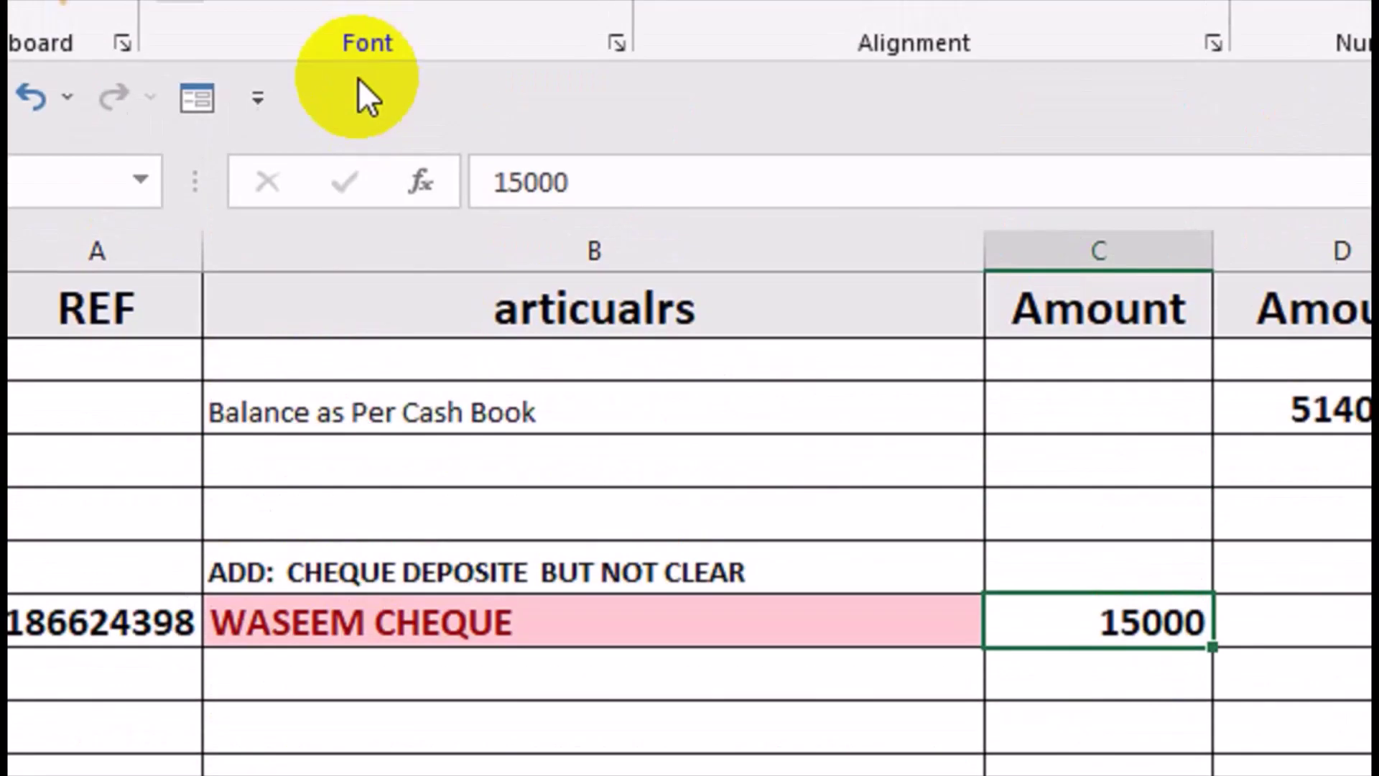
click(169, 193)
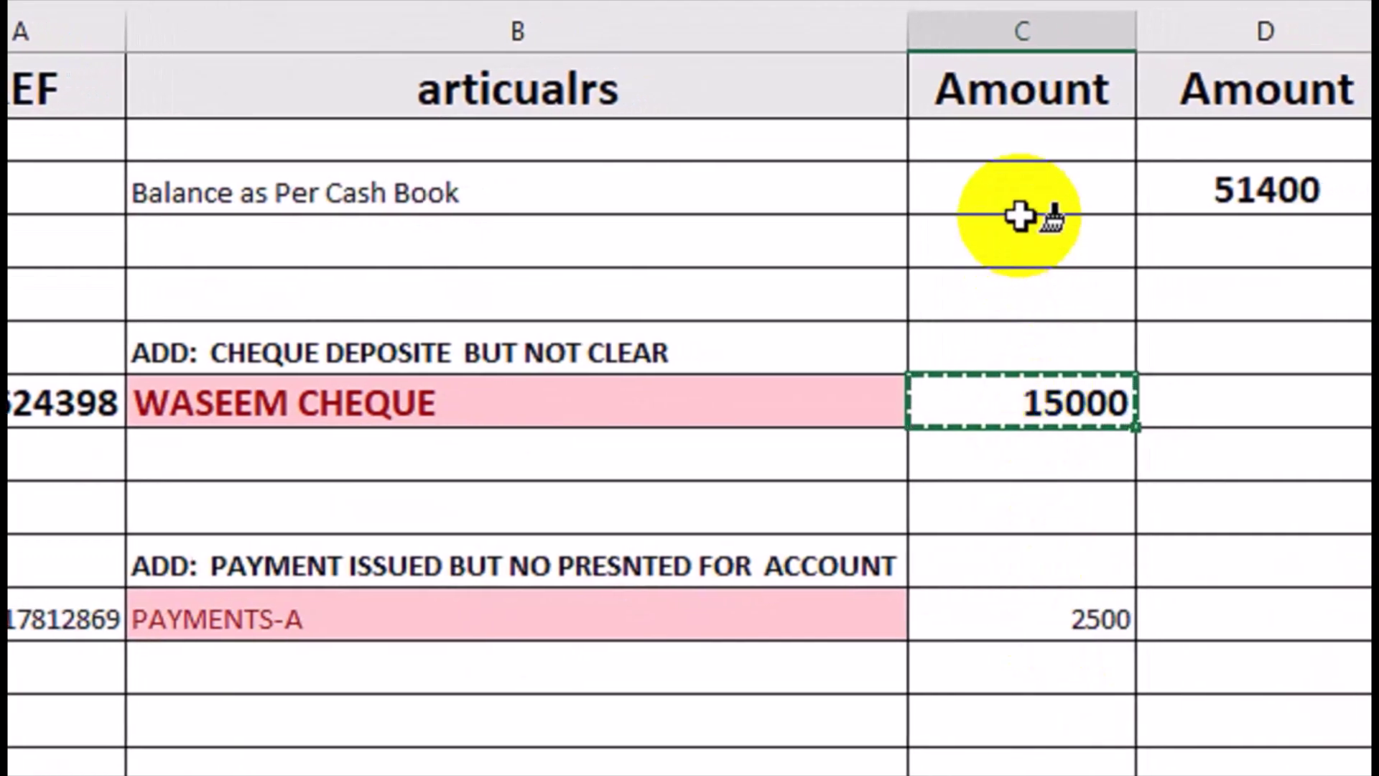
drag(1020, 215, 1040, 775)
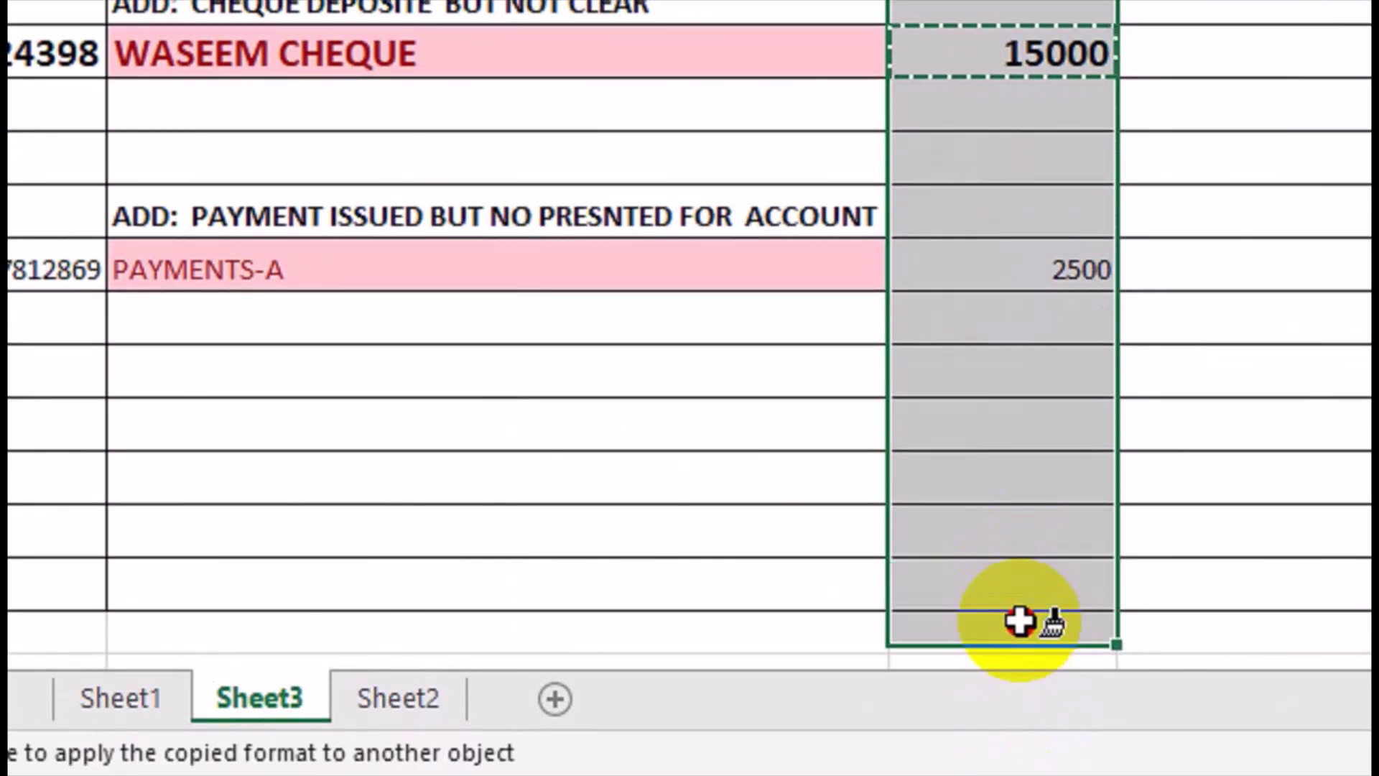
drag(1020, 621, 1020, 622)
click(739, 399)
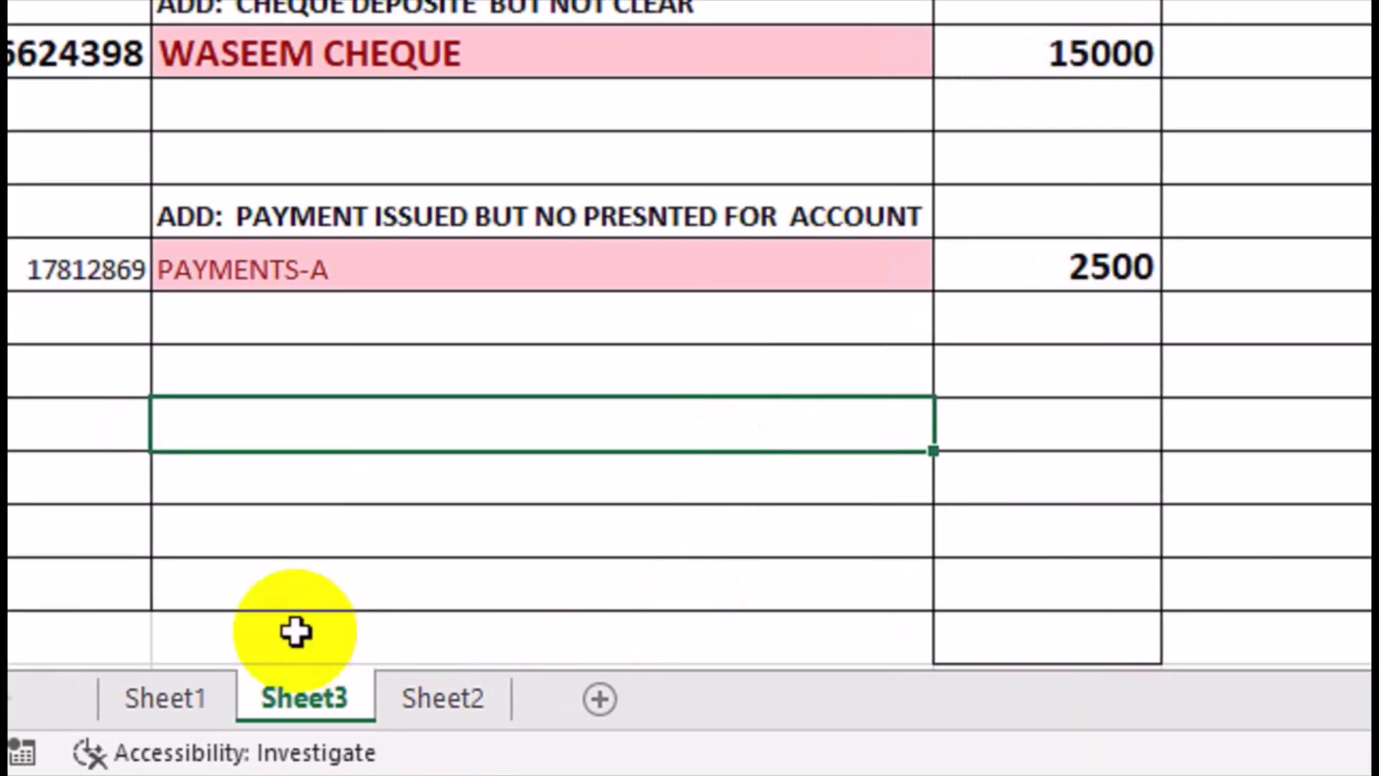
drag(75, 641, 1221, 650)
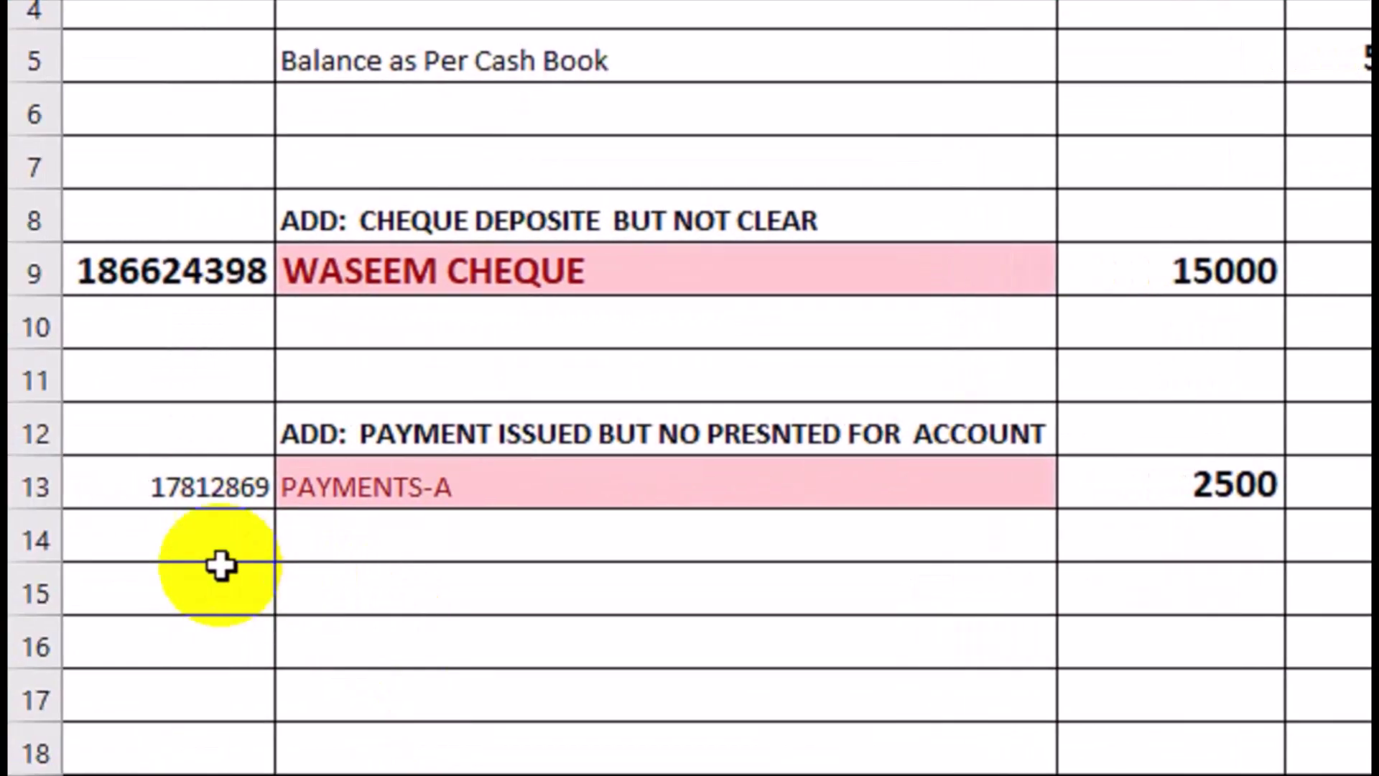
click(200, 567)
Copy the formatting of B9 to B13 and of A9 to A13 with Format Painter
click(407, 258)
click(130, 217)
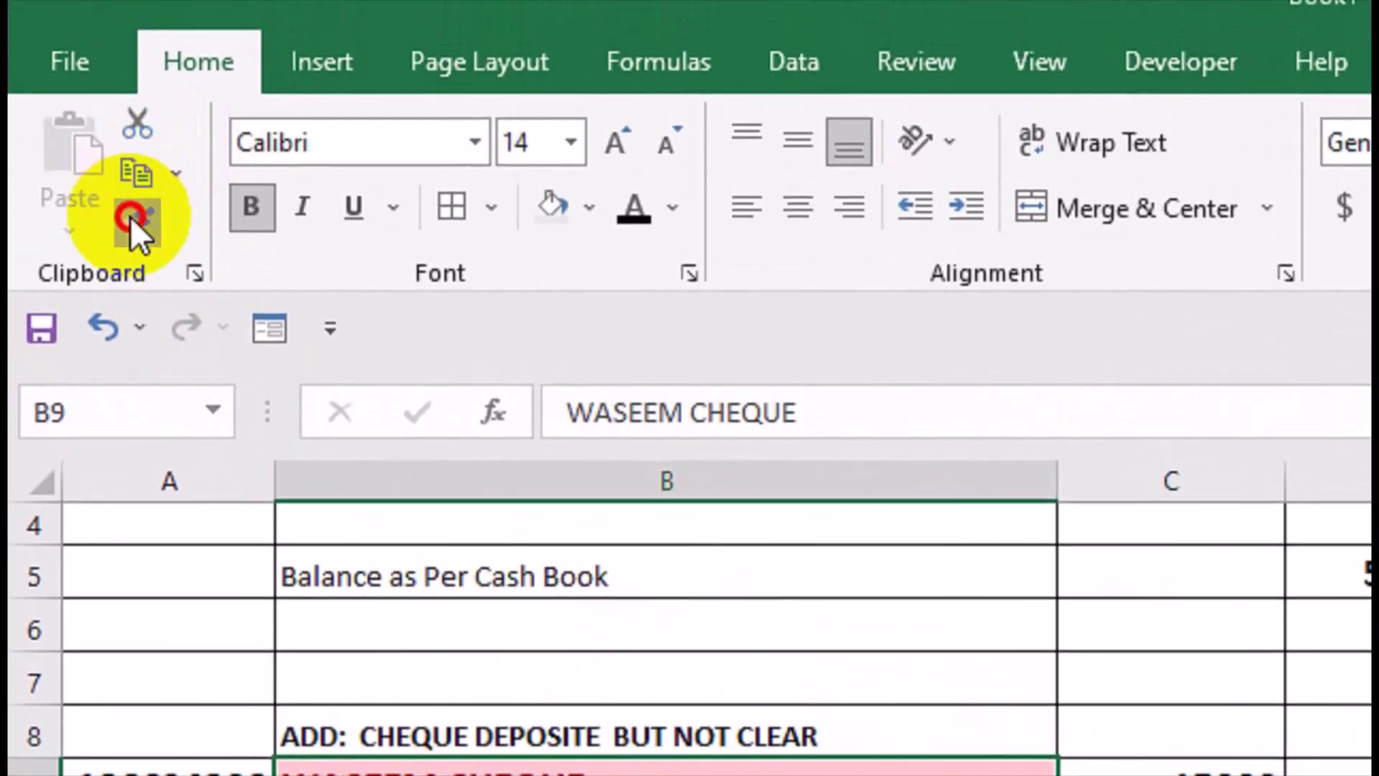
click(295, 487)
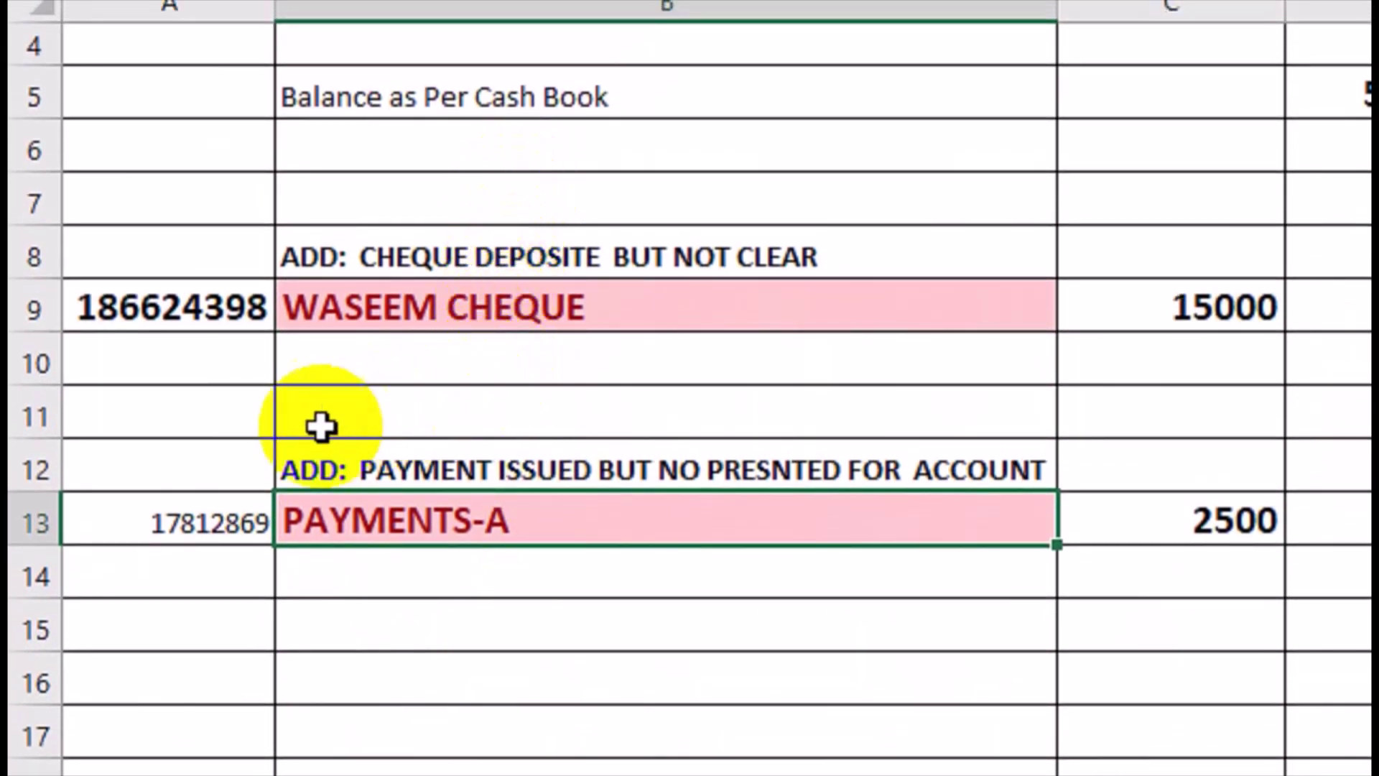
click(197, 308)
click(144, 197)
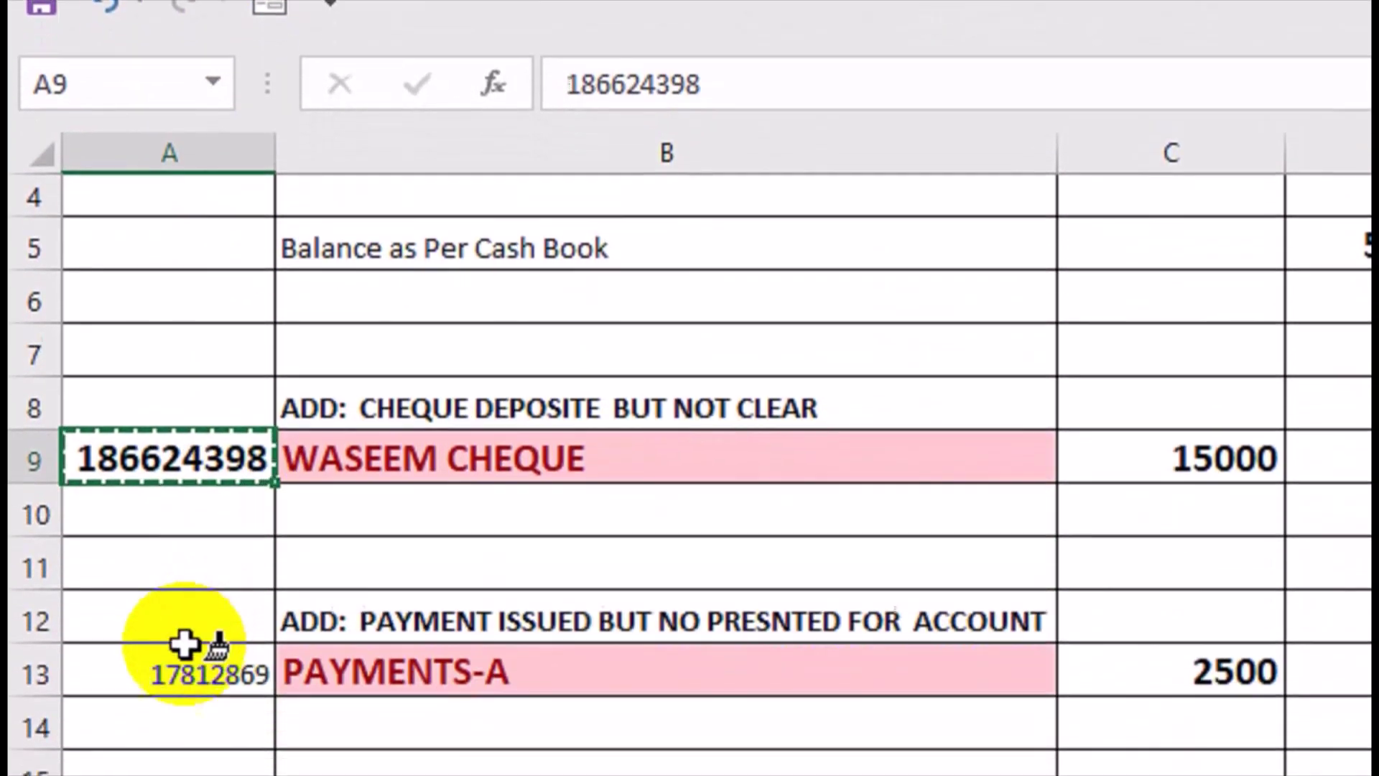
click(185, 661)
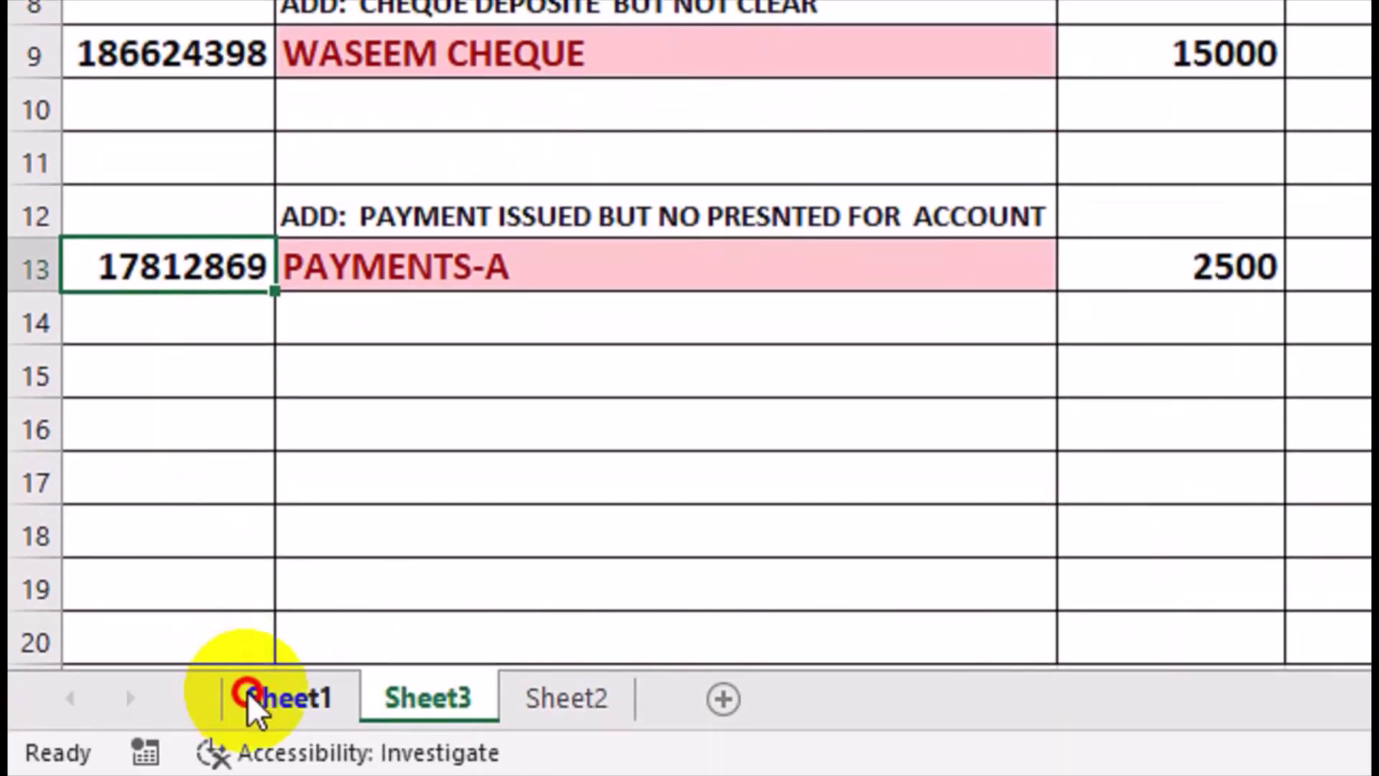
click(248, 704)
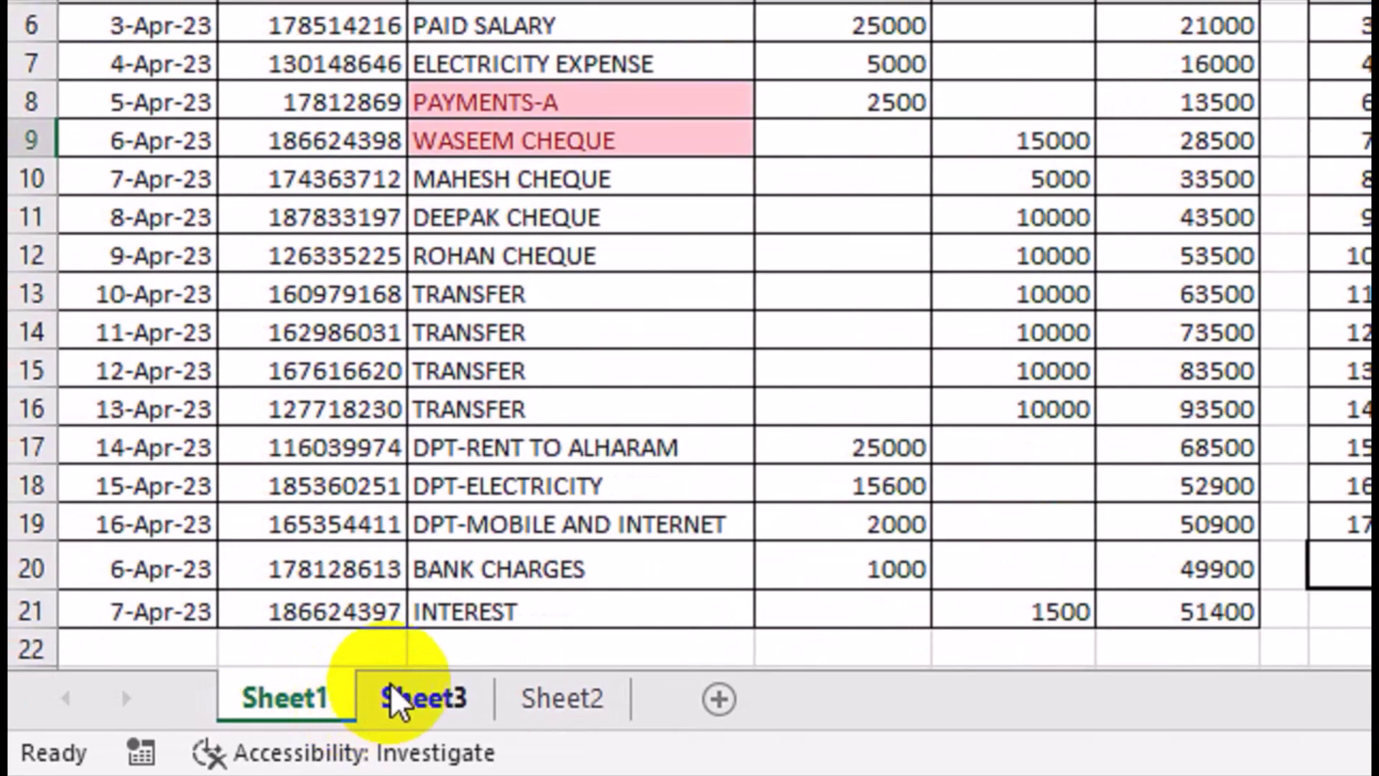
click(406, 698)
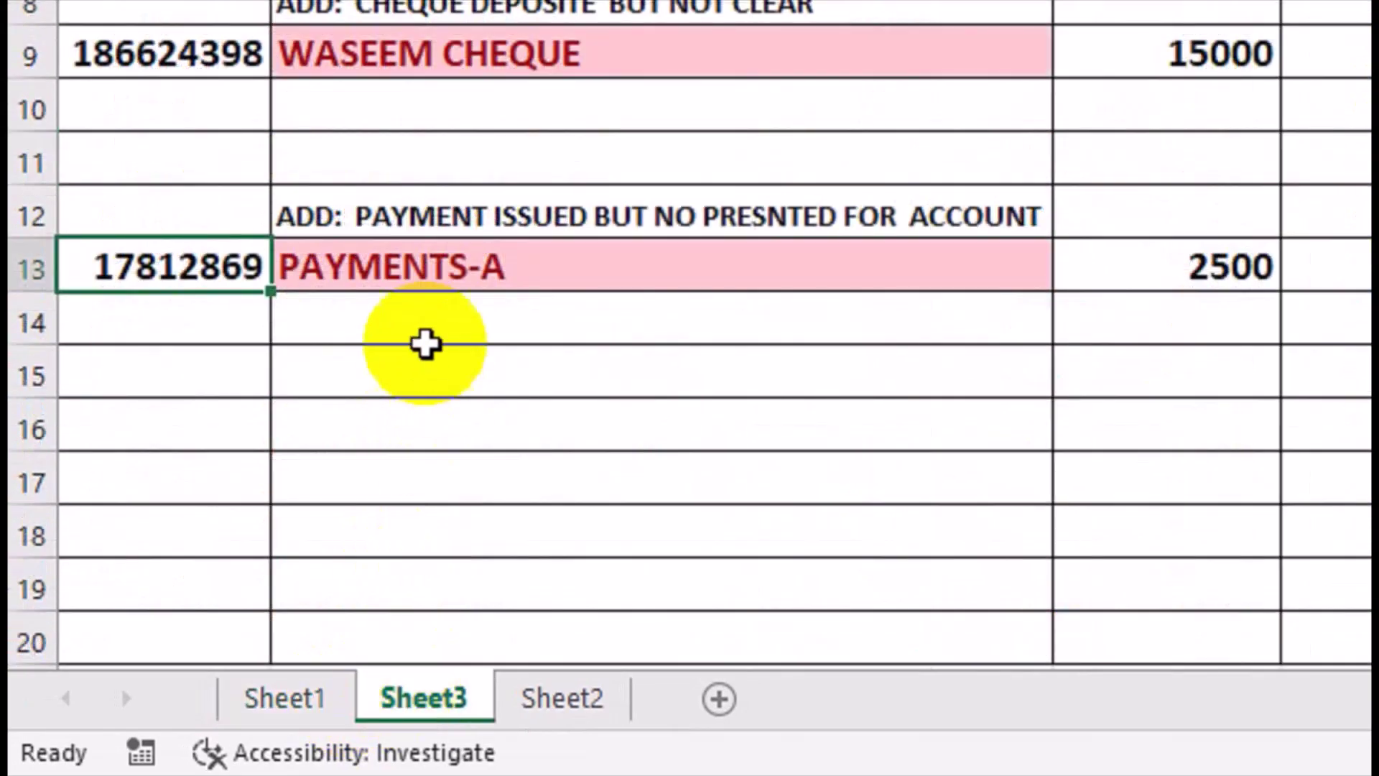
click(215, 408)
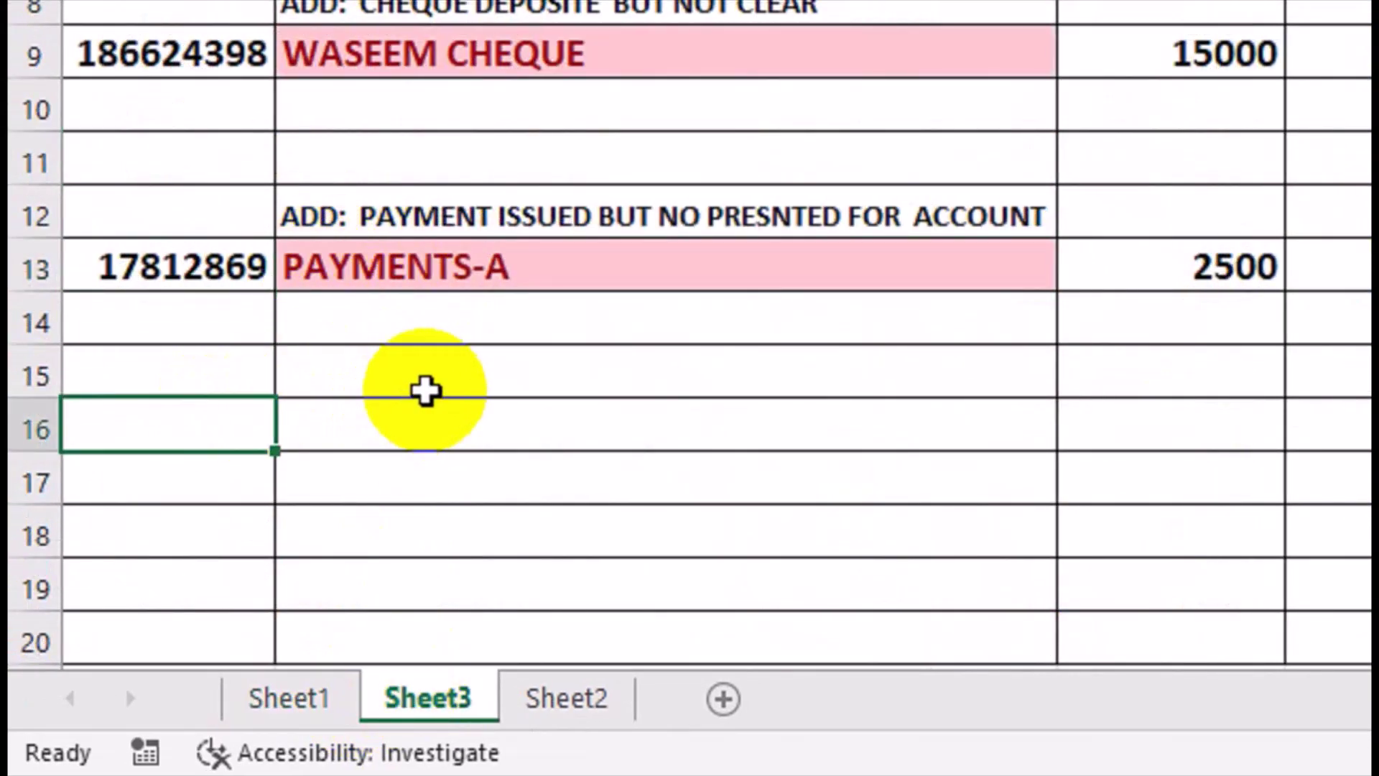
Copy the heading from B12 into B16 and close the Help pane
click(367, 225)
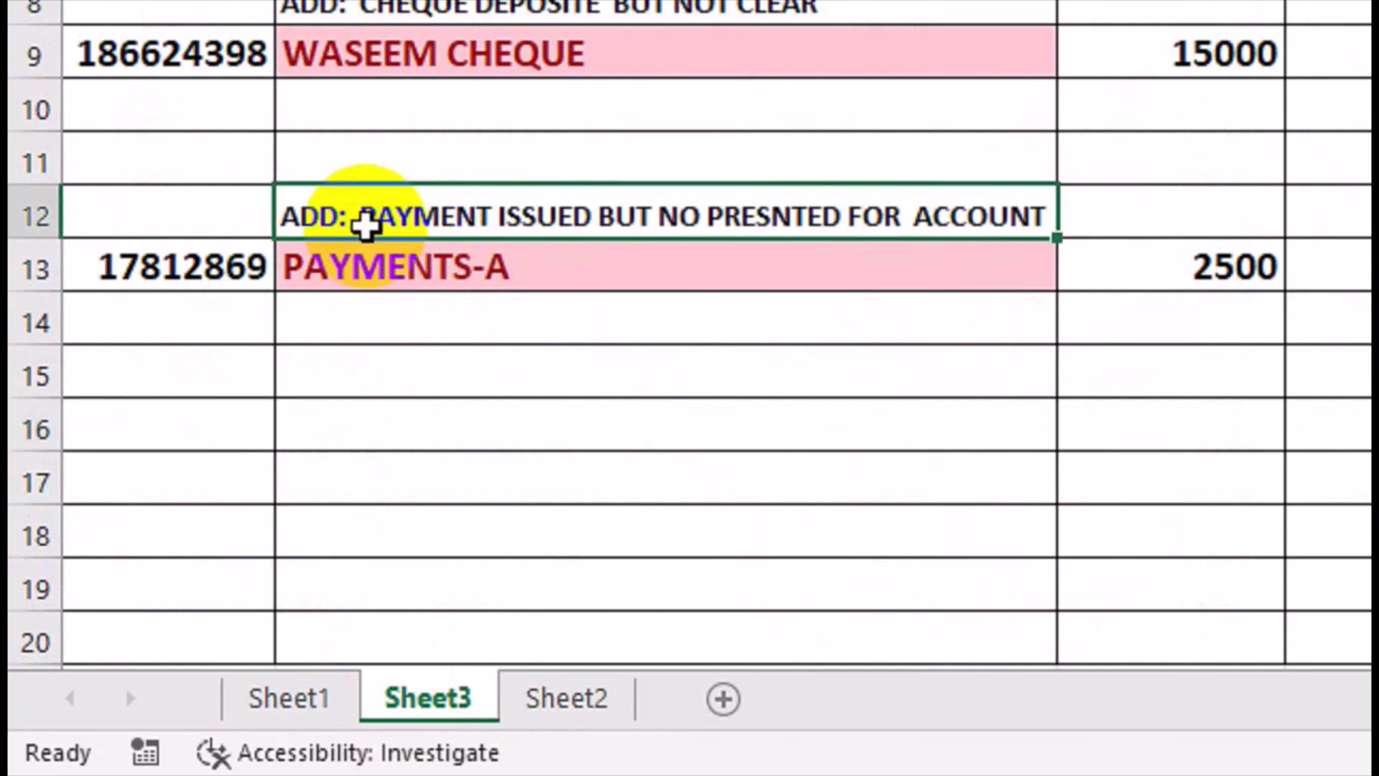
key(ctrl+c)
key(Down)
key(Down)
key(Down)
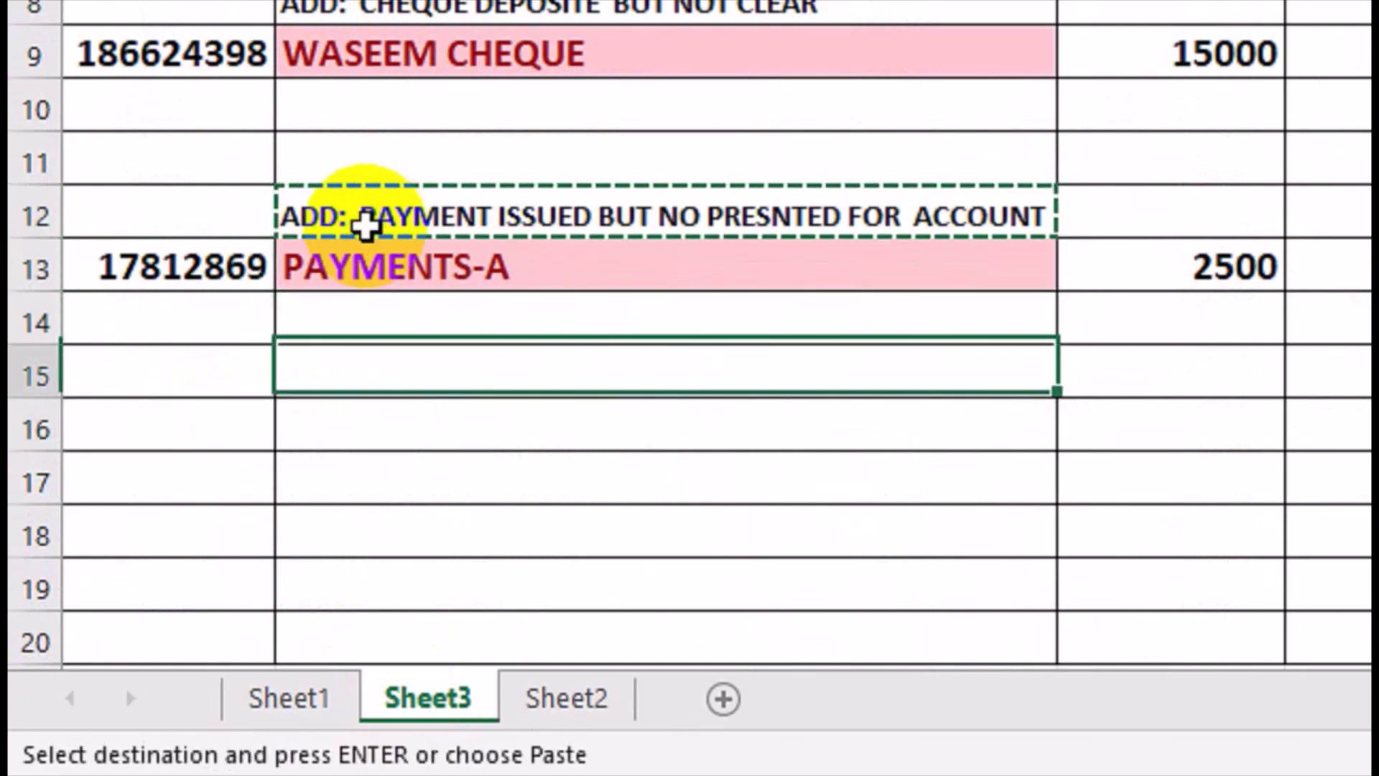
key(Down)
key(ctrl+v)
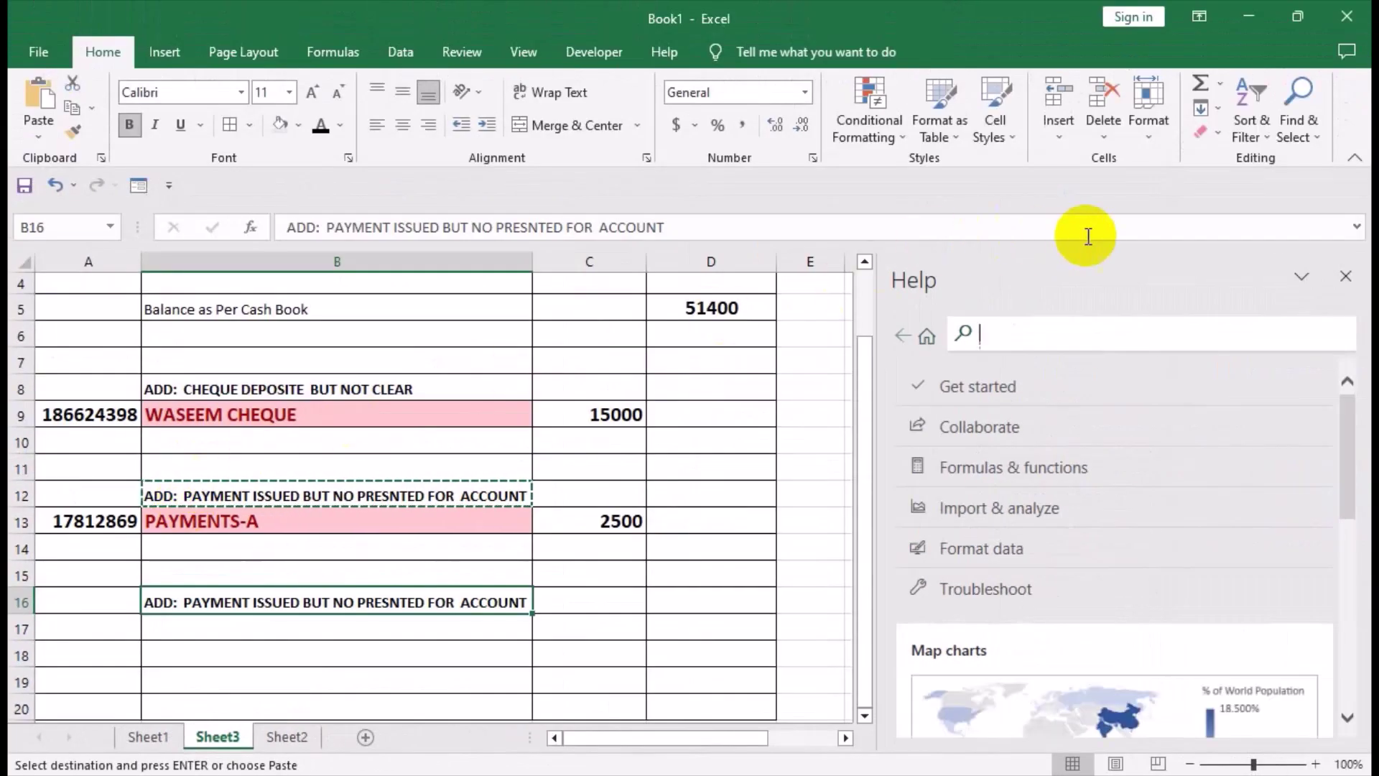
click(1346, 275)
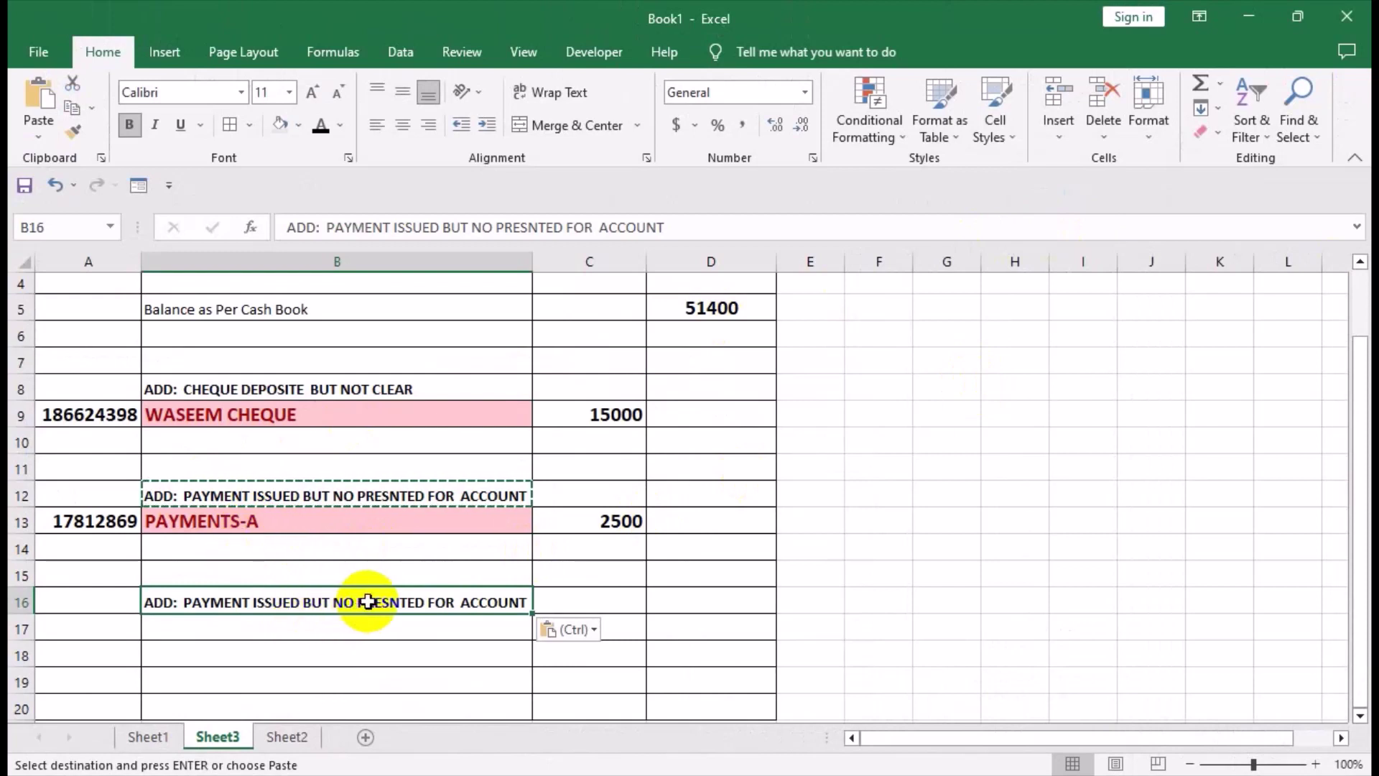
Change the heading in B16 to "ADD: DIRECT BANK TRANSACTION IN BANK STATEMENT BUT NOT SHOW RECORD IN BOOKS"
key(Escape)
key(F2)
key(BackSpace)
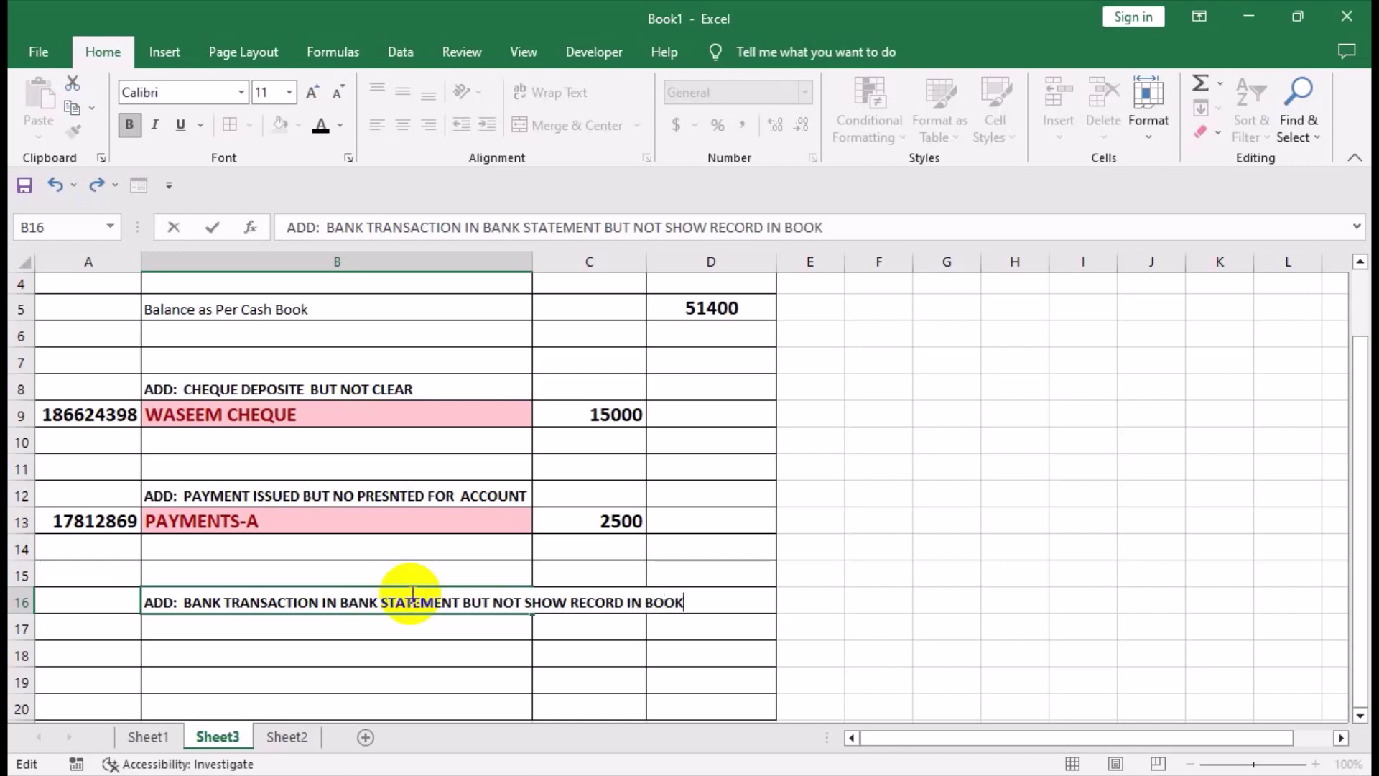
key(ctrl+Return)
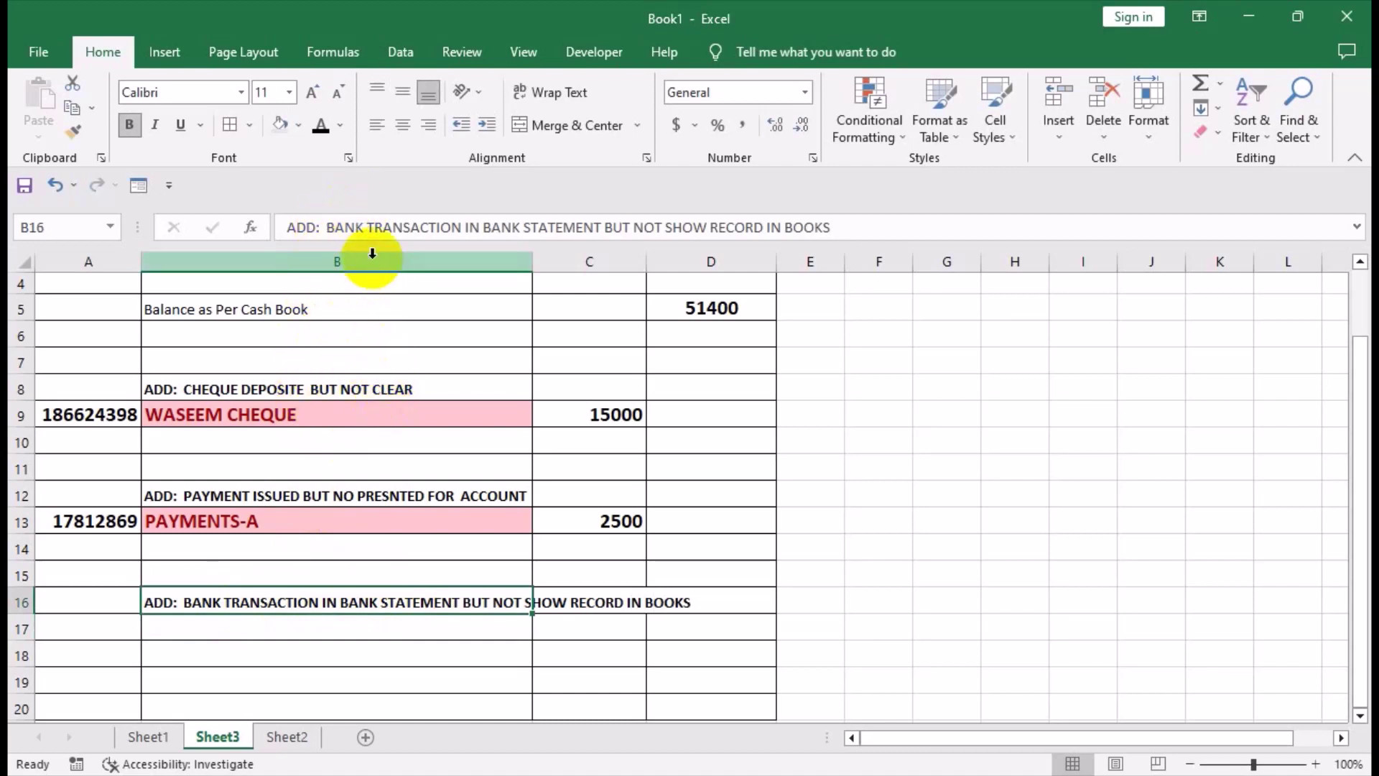
click(330, 243)
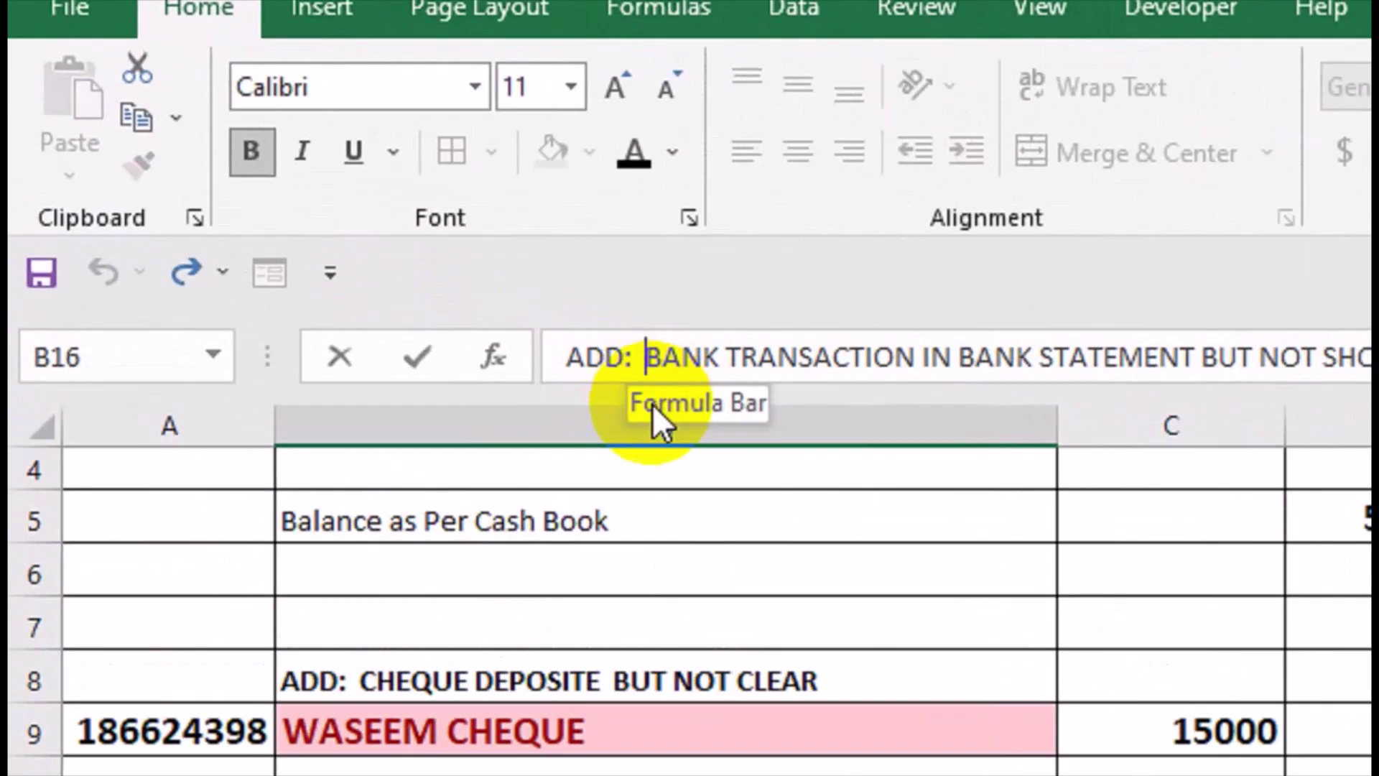
text(DIRECT)
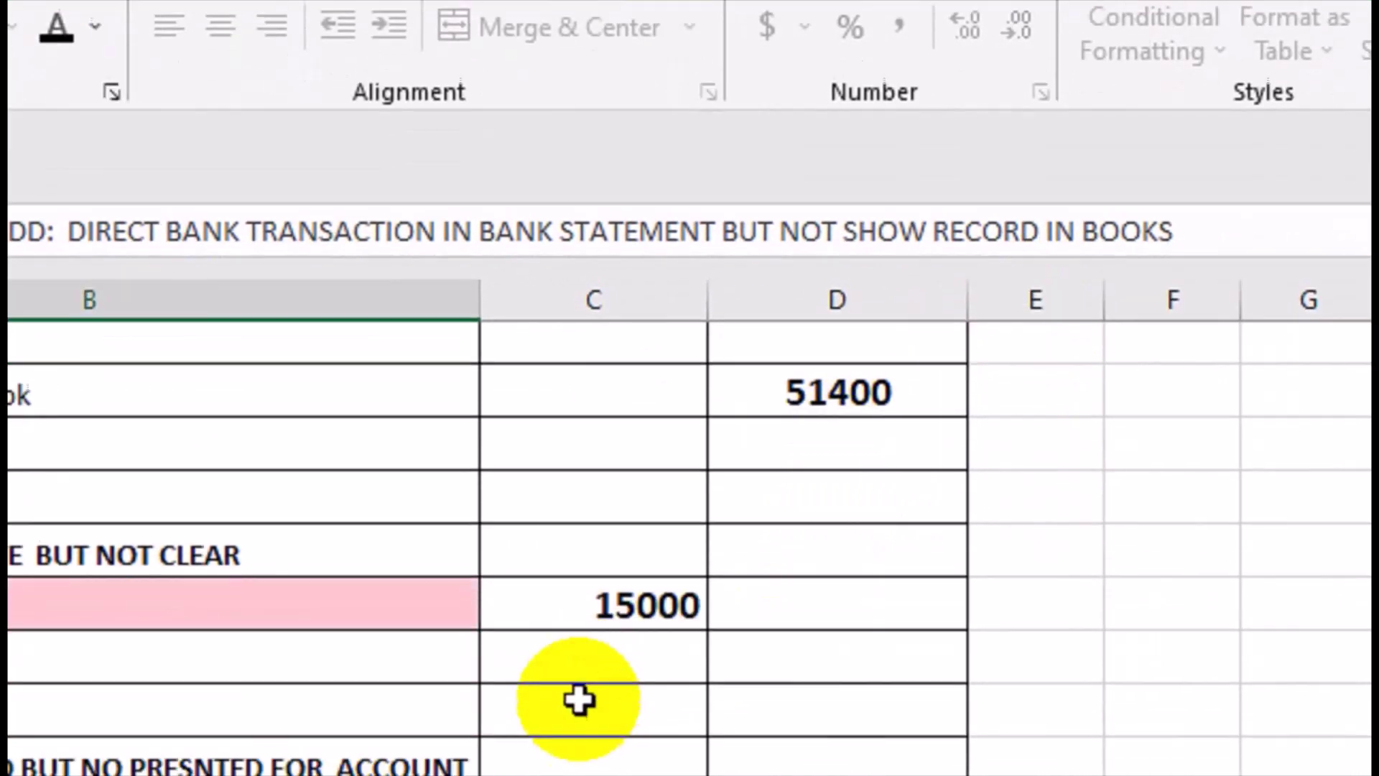
click(314, 612)
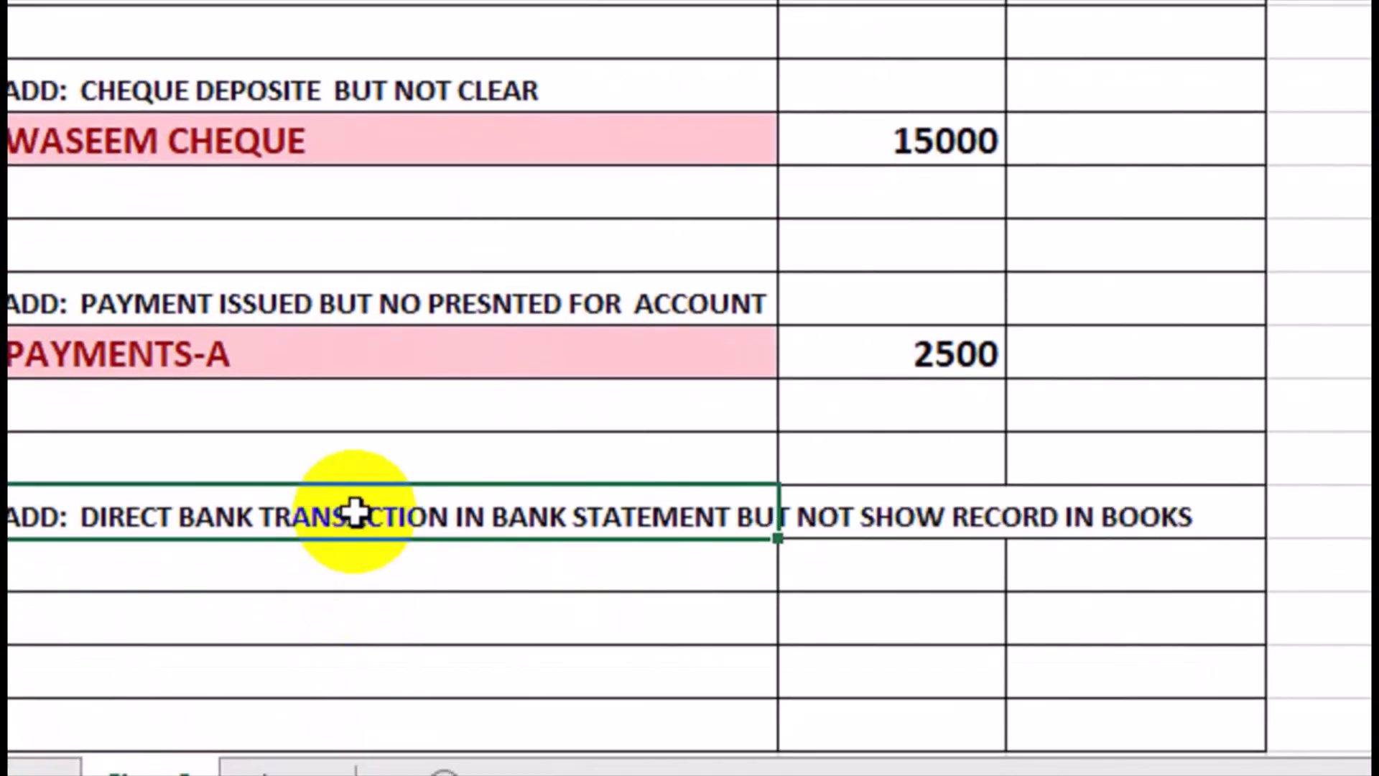
Merge B16 and B17, wrap the heading text and align it left
drag(376, 514, 388, 558)
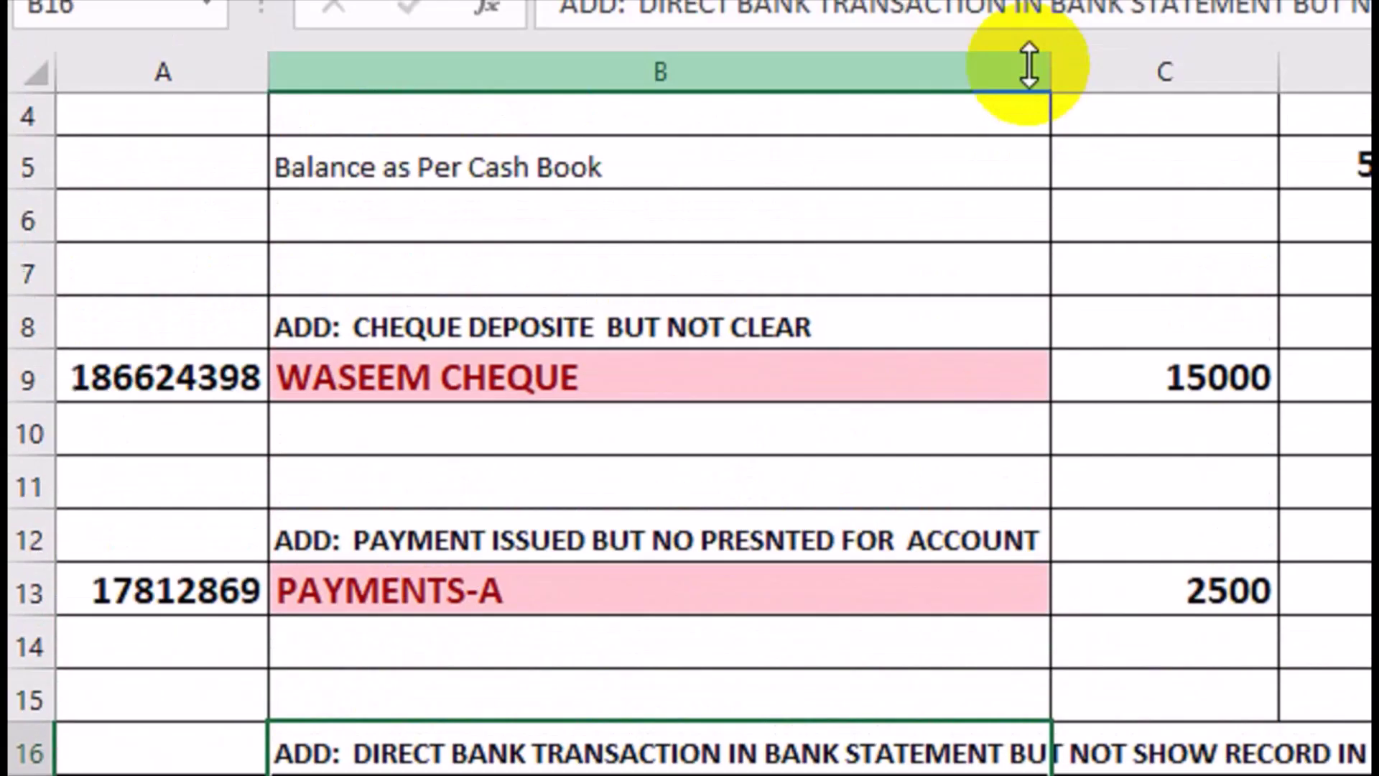
click(1031, 175)
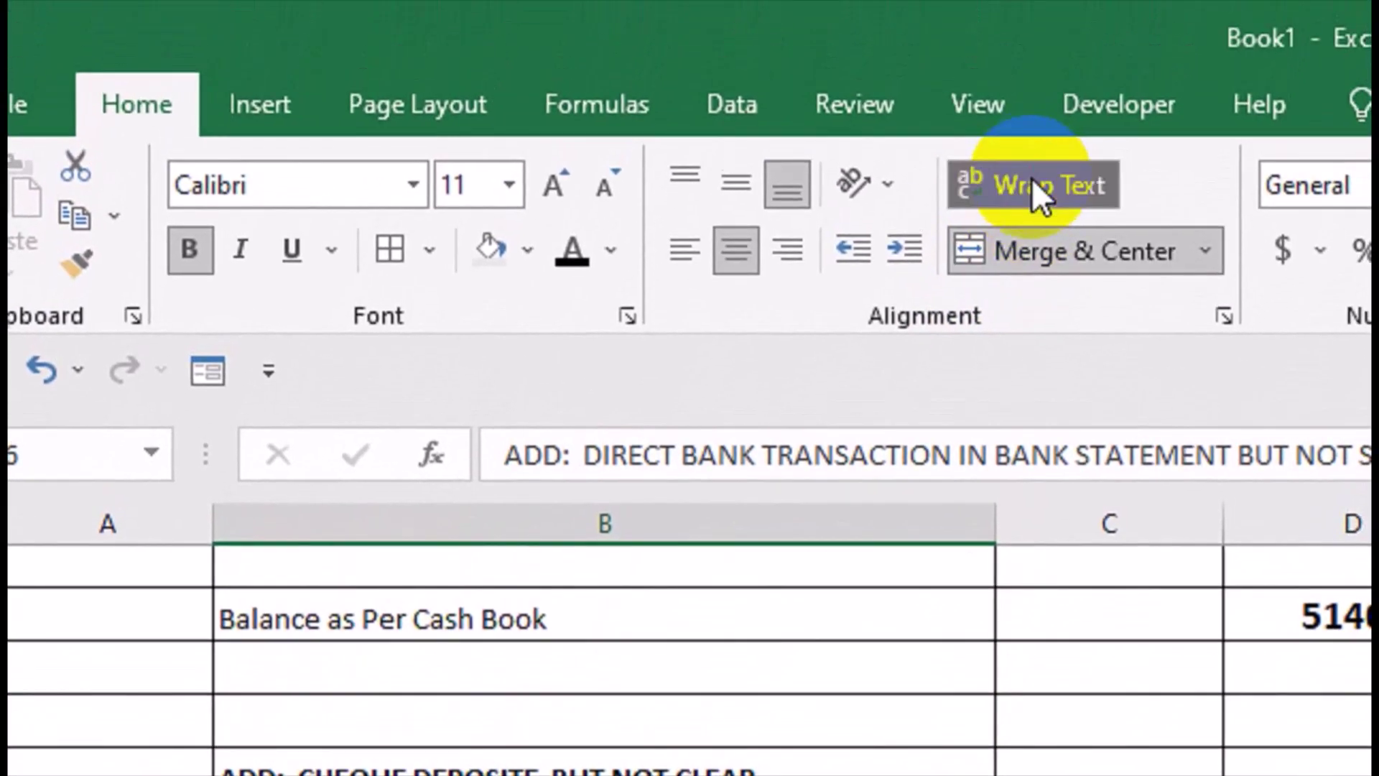
click(1036, 179)
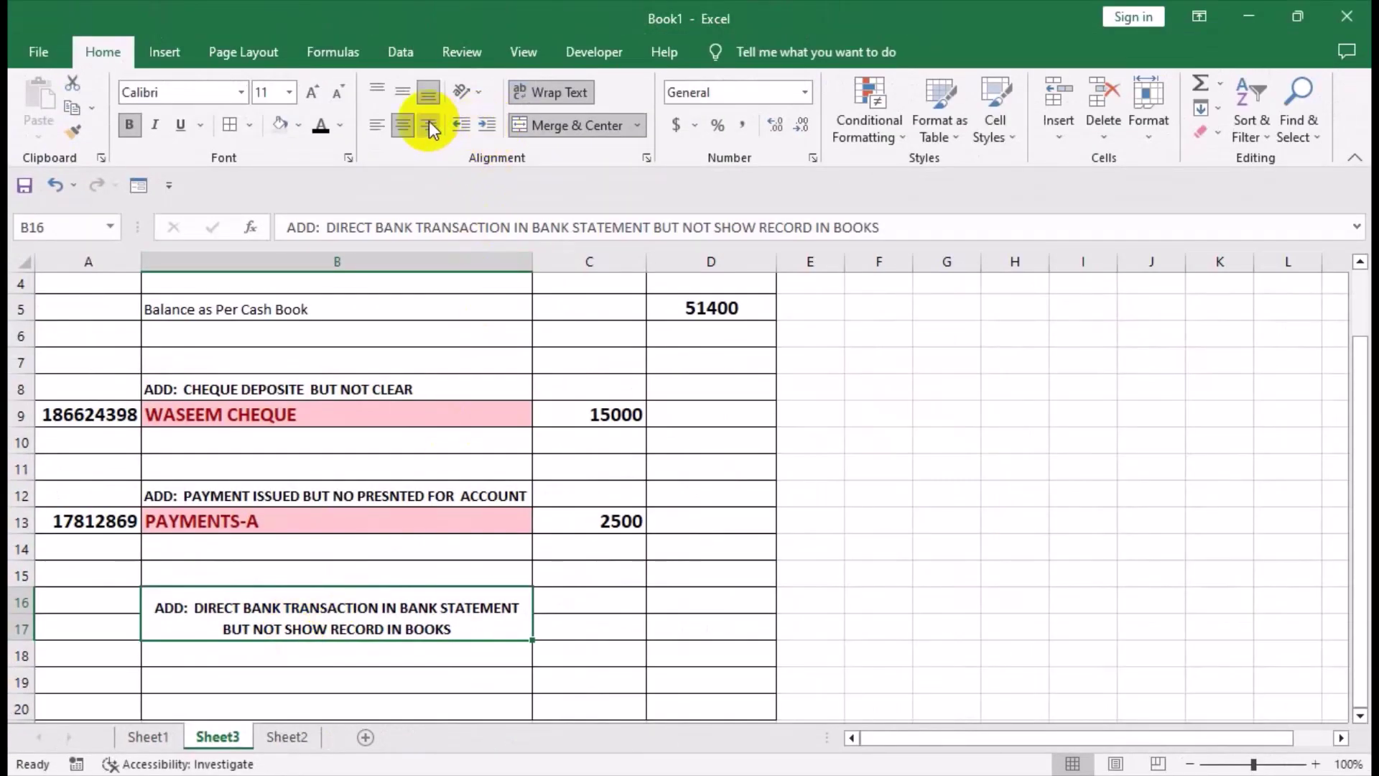
click(377, 125)
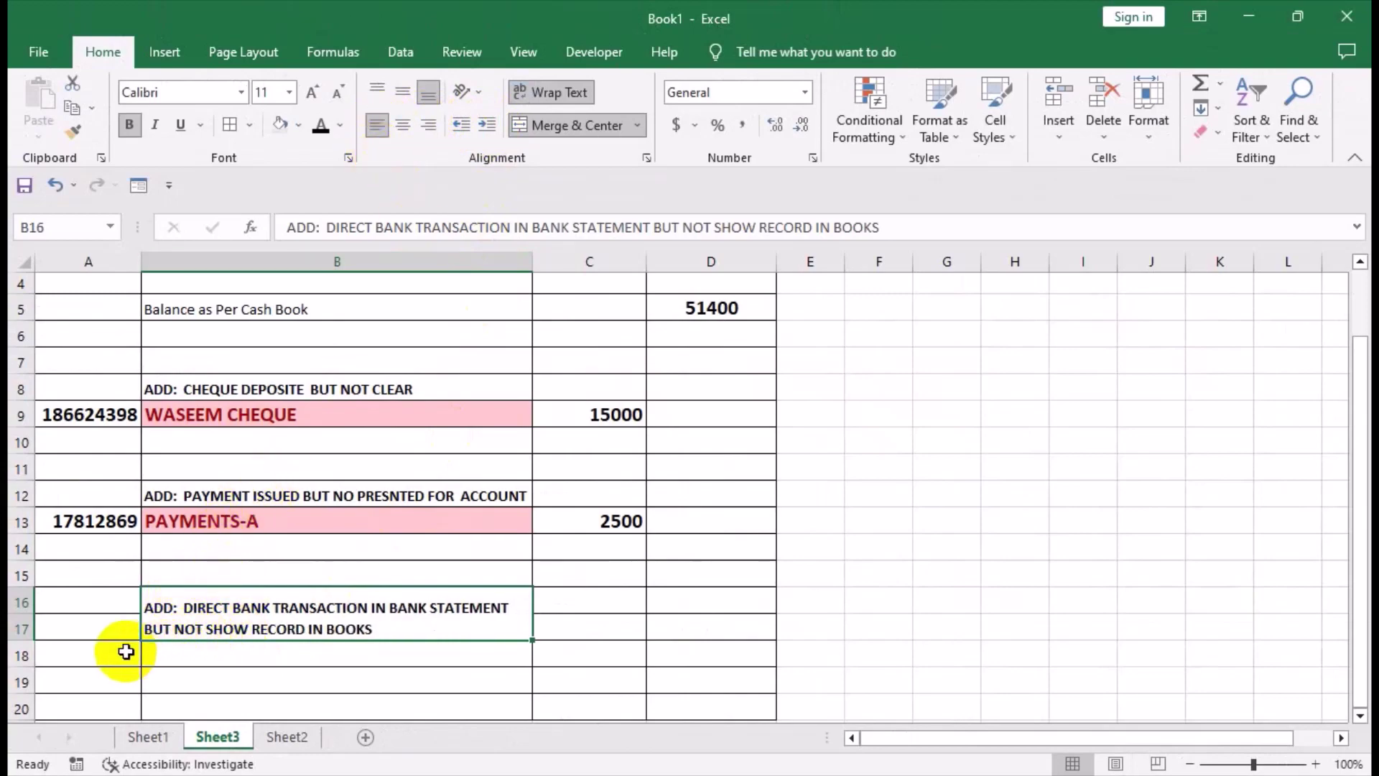
Copy the BANK CHARGES reference, description and 1000 amount from the bank statement on Sheet1 into row 18 of Sheet3, starting at A18
click(151, 736)
drag(817, 439, 565, 391)
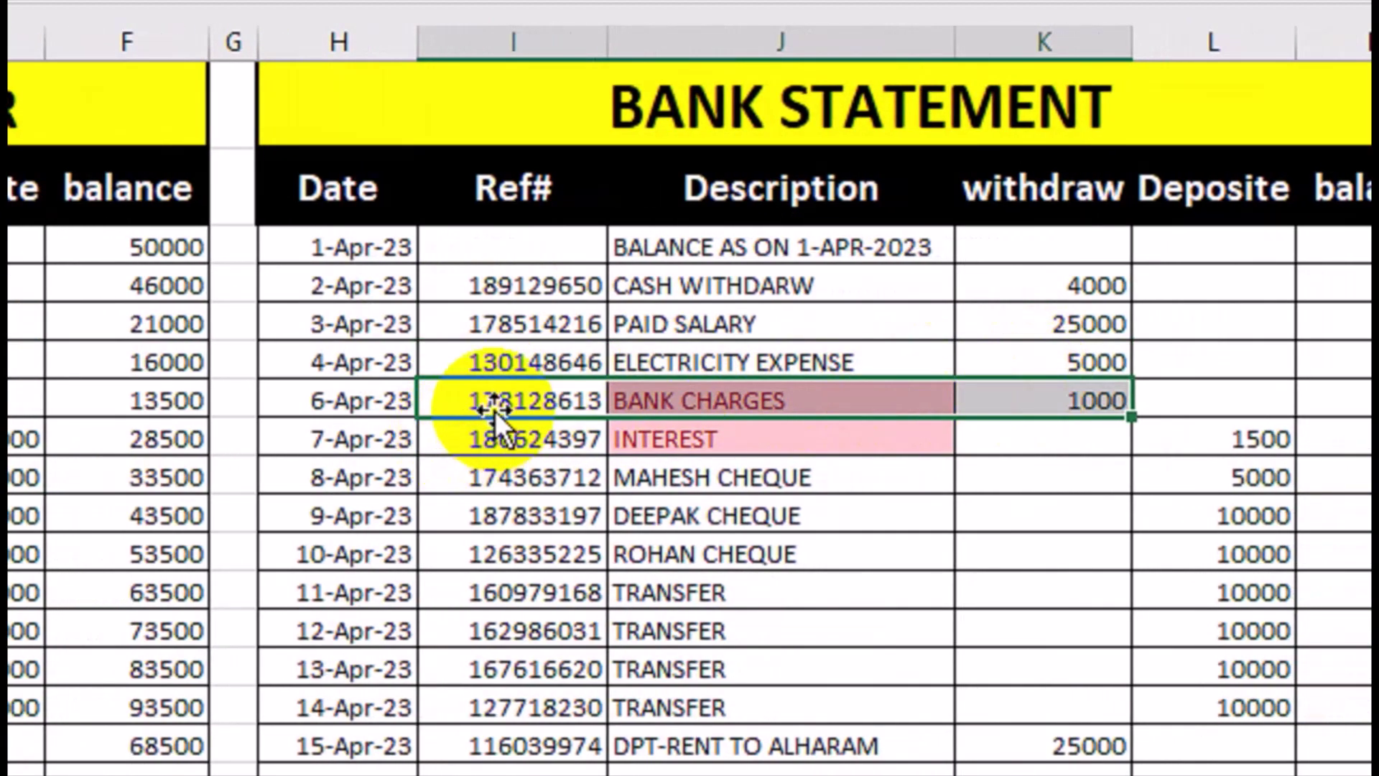
key(ctrl+c)
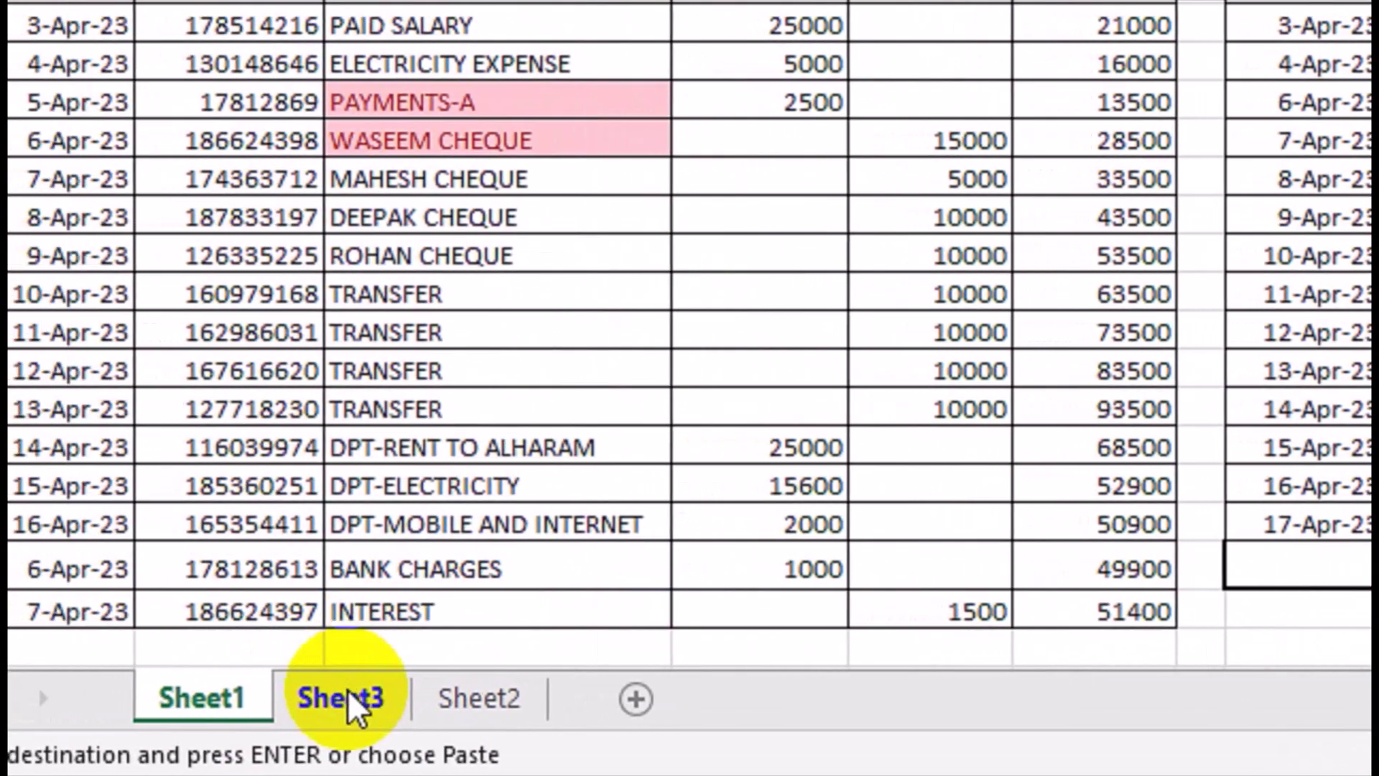
click(339, 701)
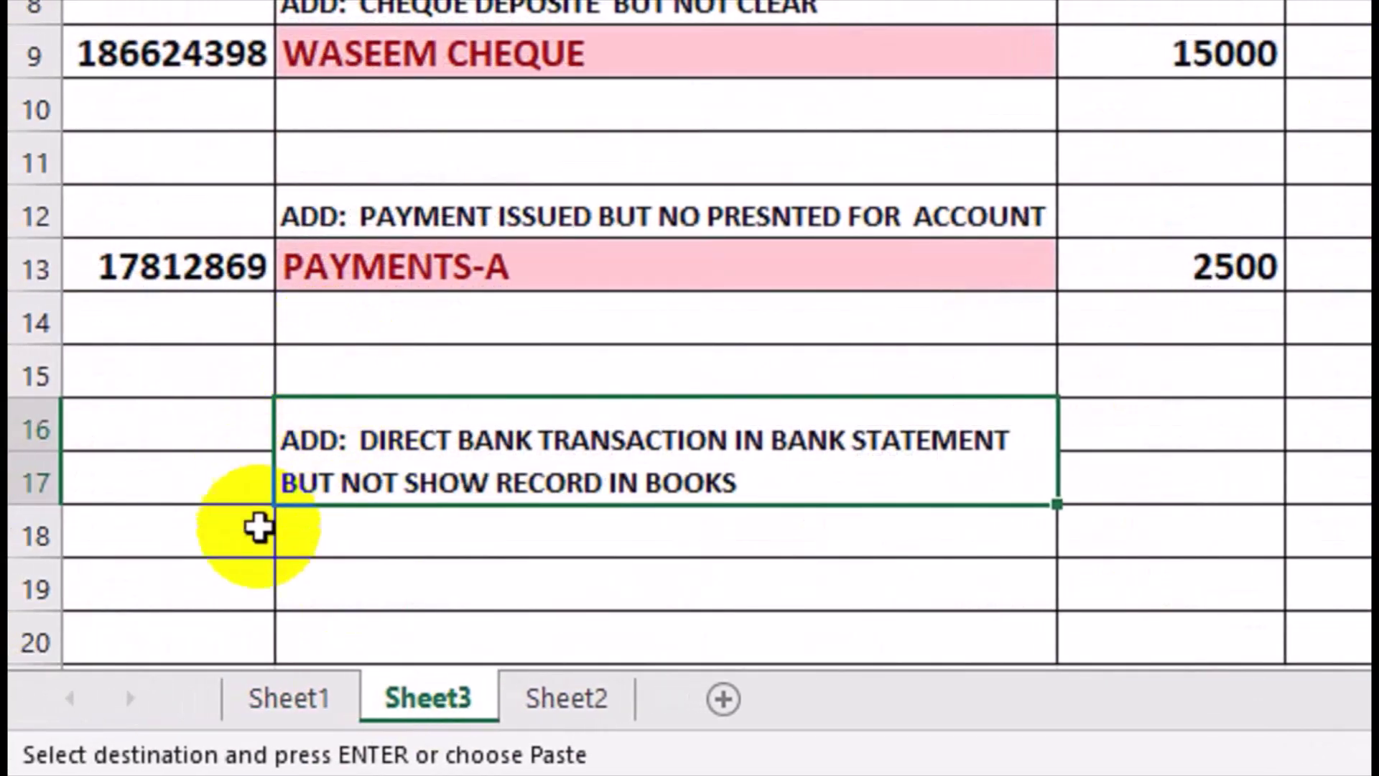
click(255, 520)
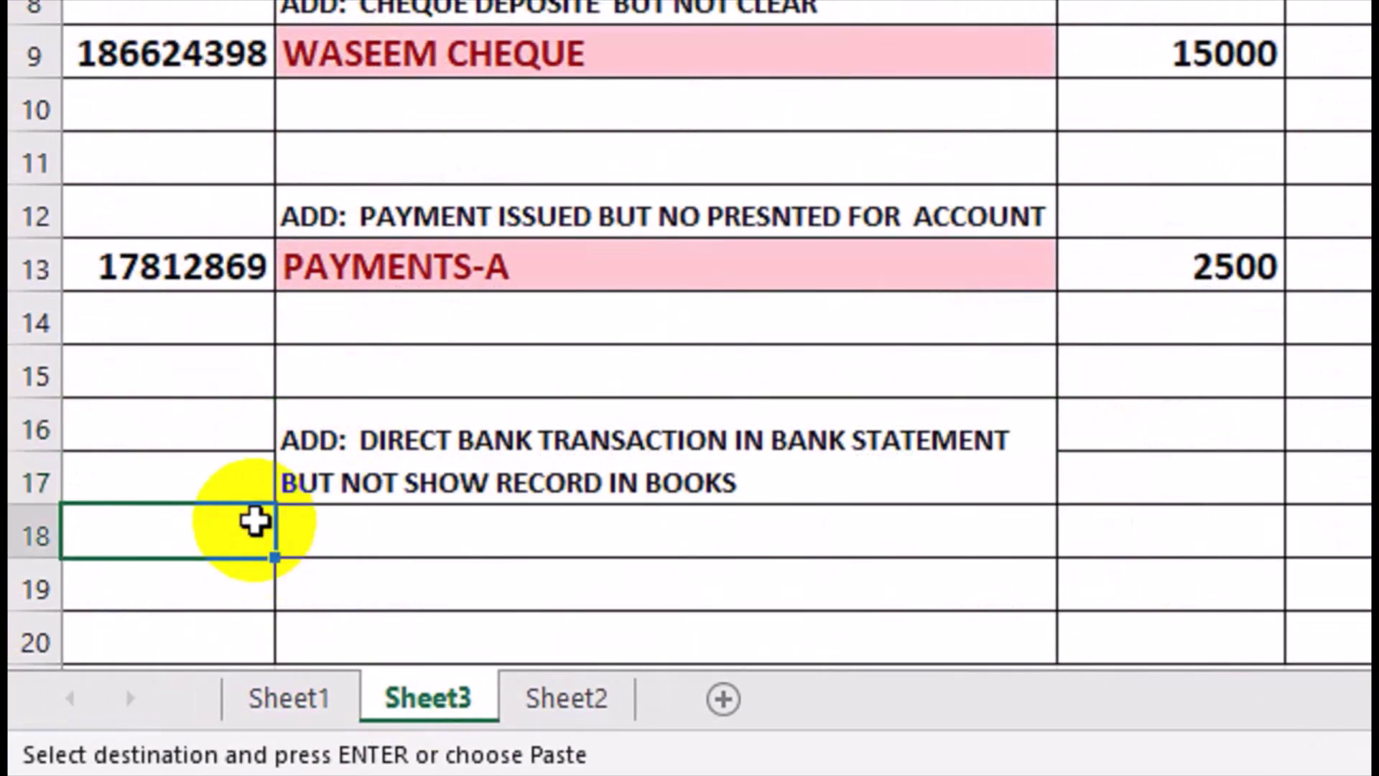
key(ctrl+v)
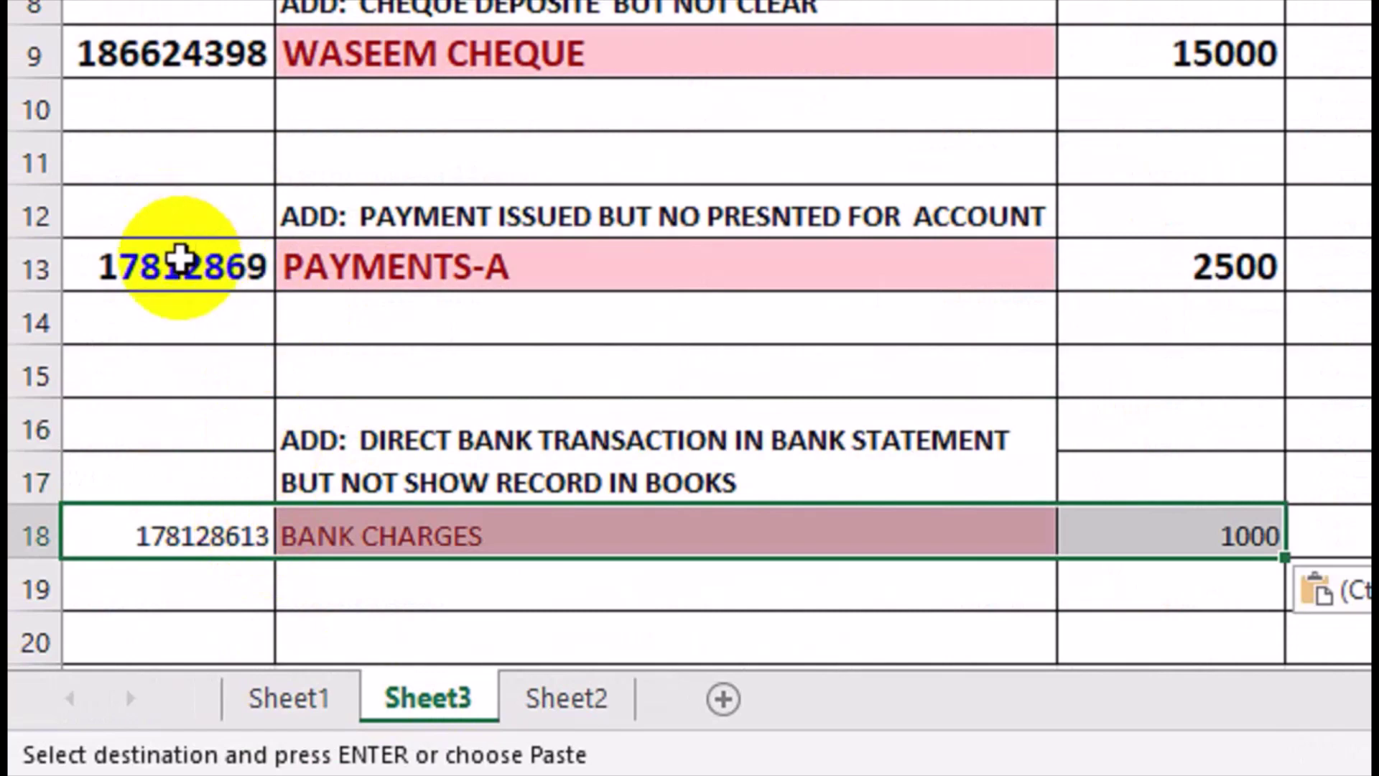
Use Format Painter to apply A13's formatting to A18:C18 and B13's formatting to B18
click(179, 257)
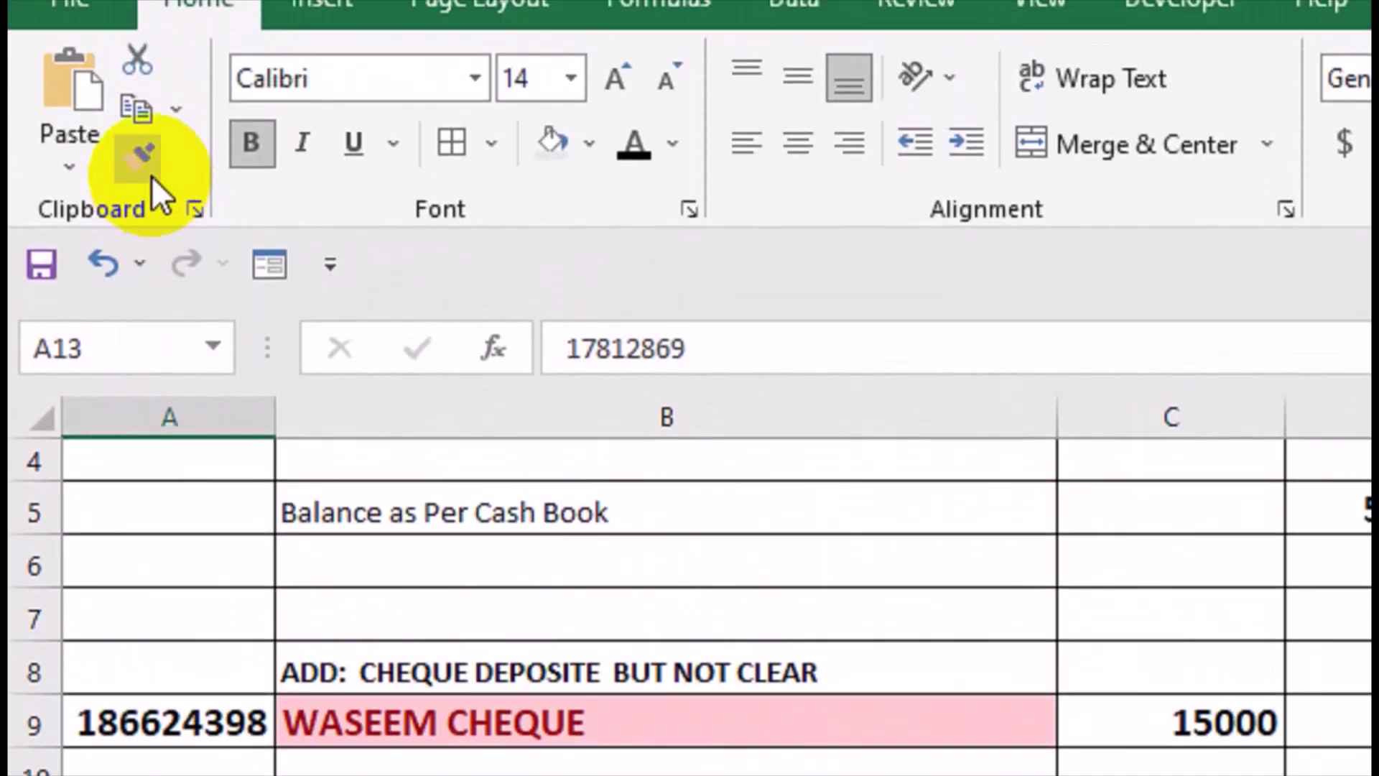
click(152, 175)
mouse_move(212, 641)
mouse_down()
mouse_move(778, 611)
mouse_move(1041, 518)
mouse_up()
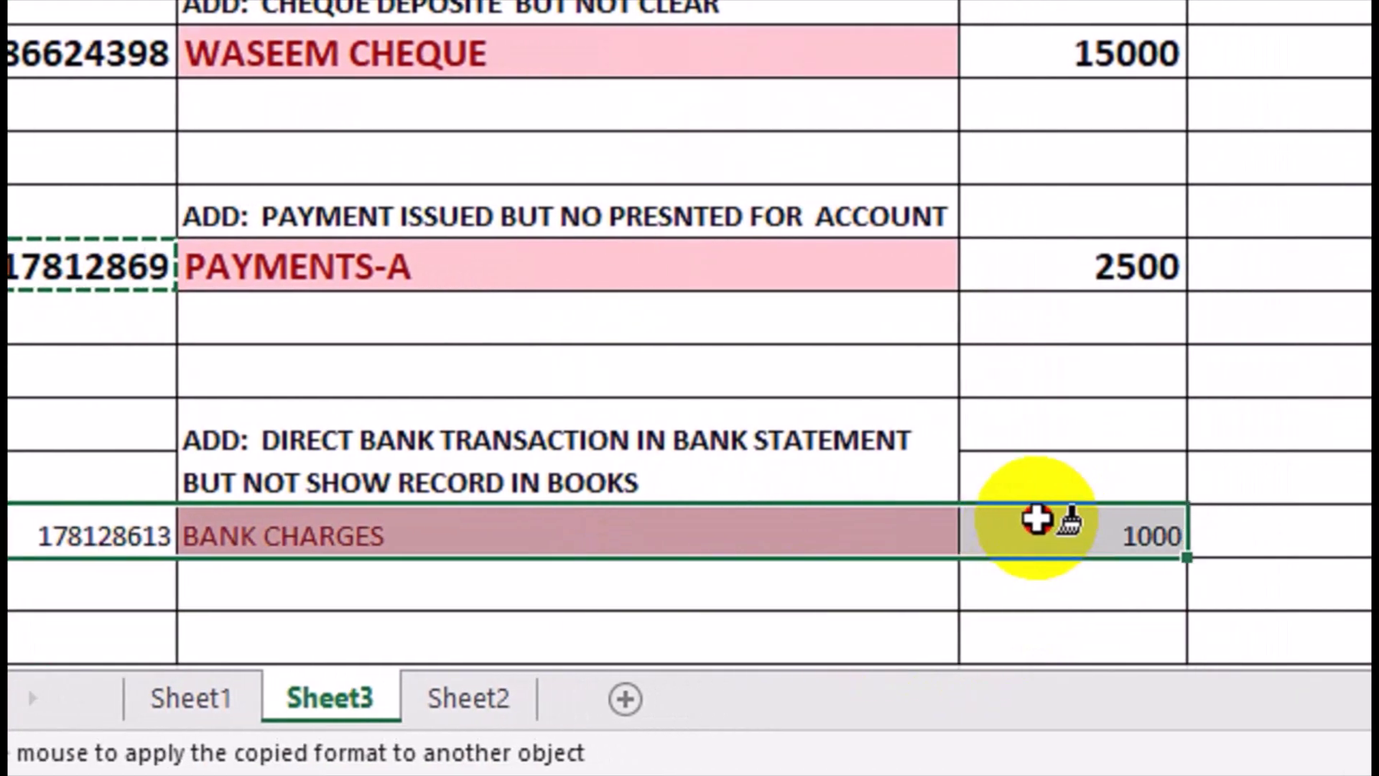
click(663, 287)
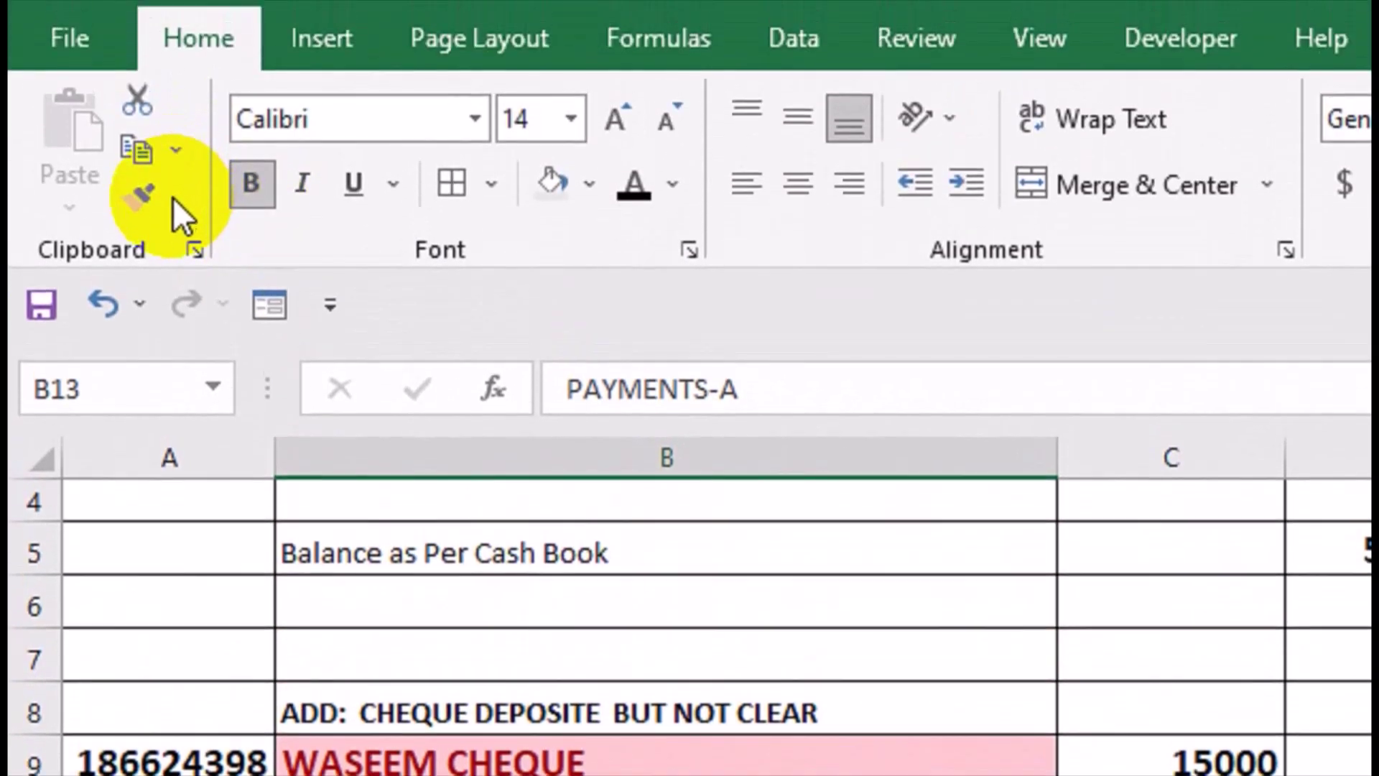
click(172, 194)
click(495, 643)
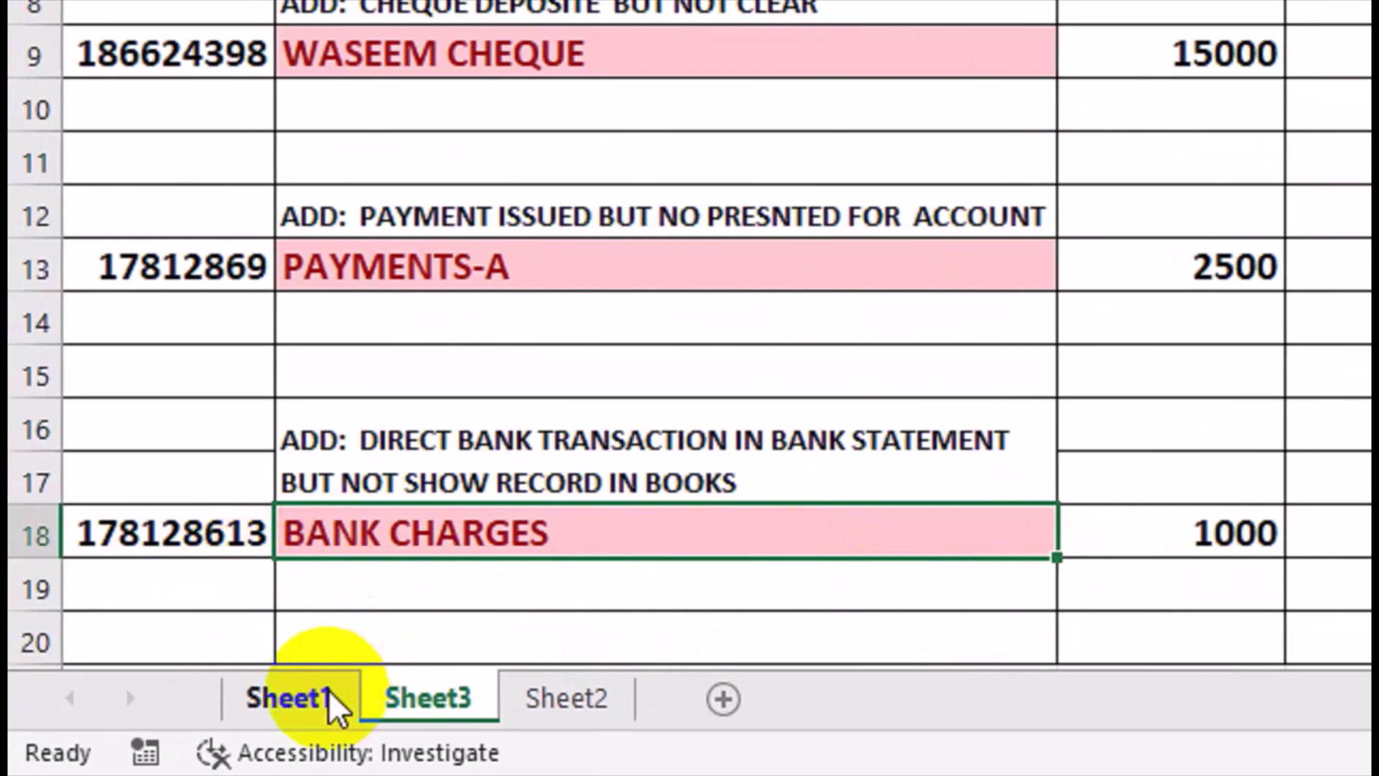
Copy the INTEREST entry from the reference through the 1500 deposit in Sheet1's bank statement into row 19 of Sheet3, starting at A19
click(327, 693)
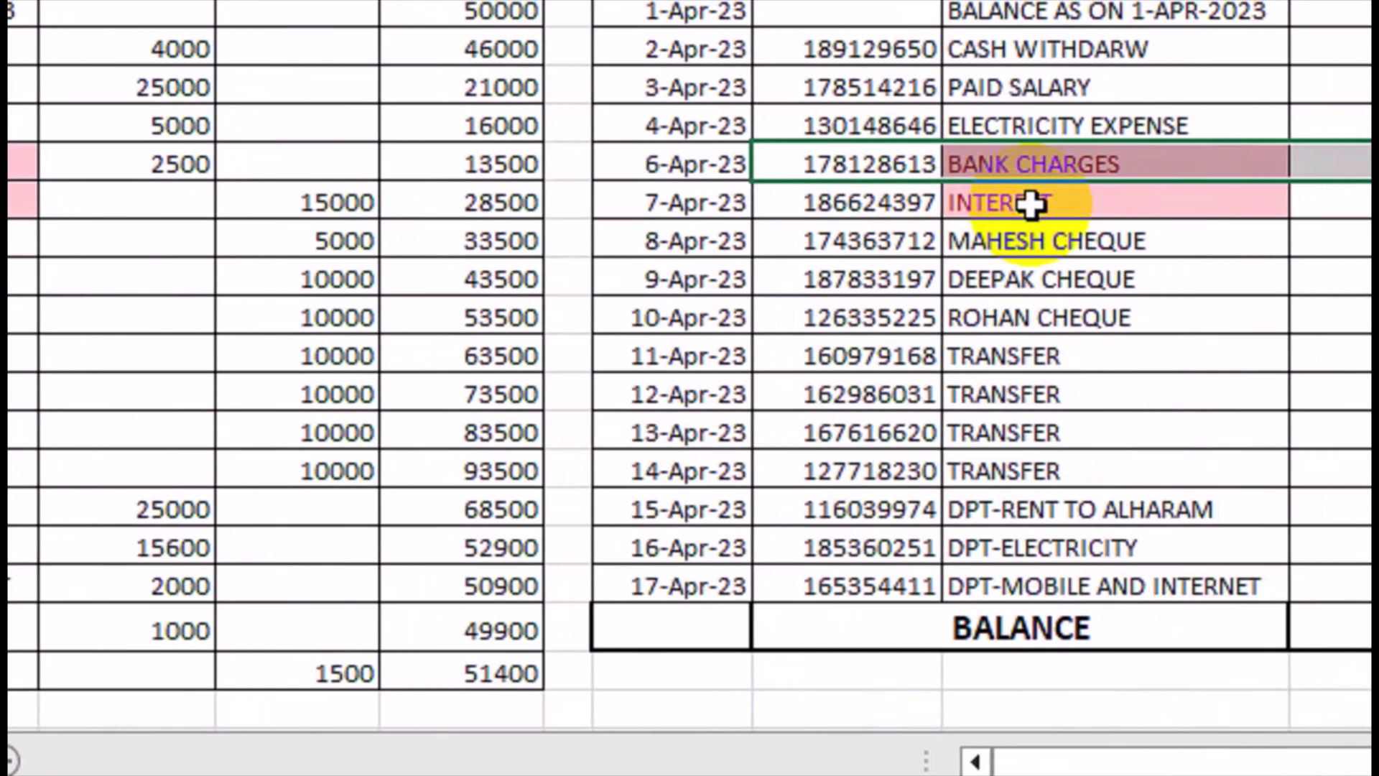
click(1099, 201)
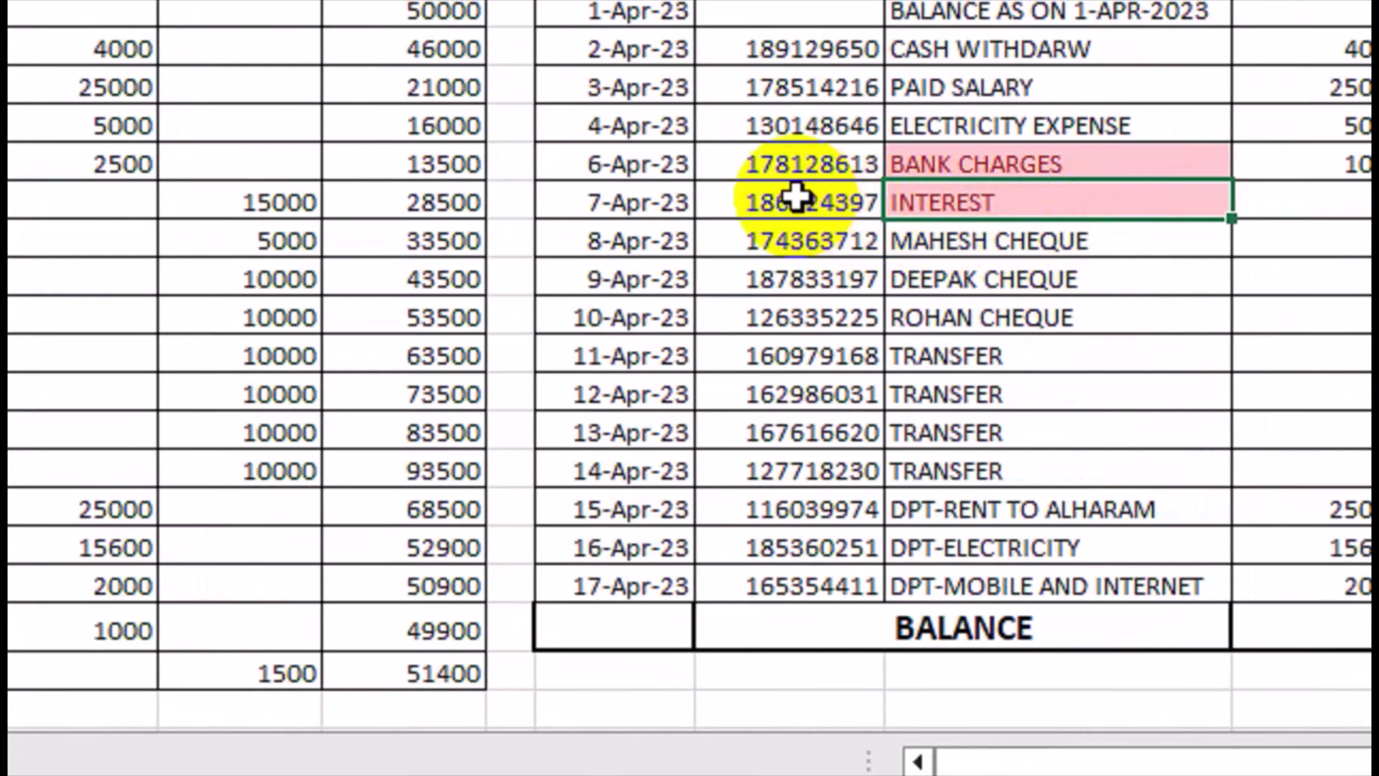
drag(846, 206, 1031, 228)
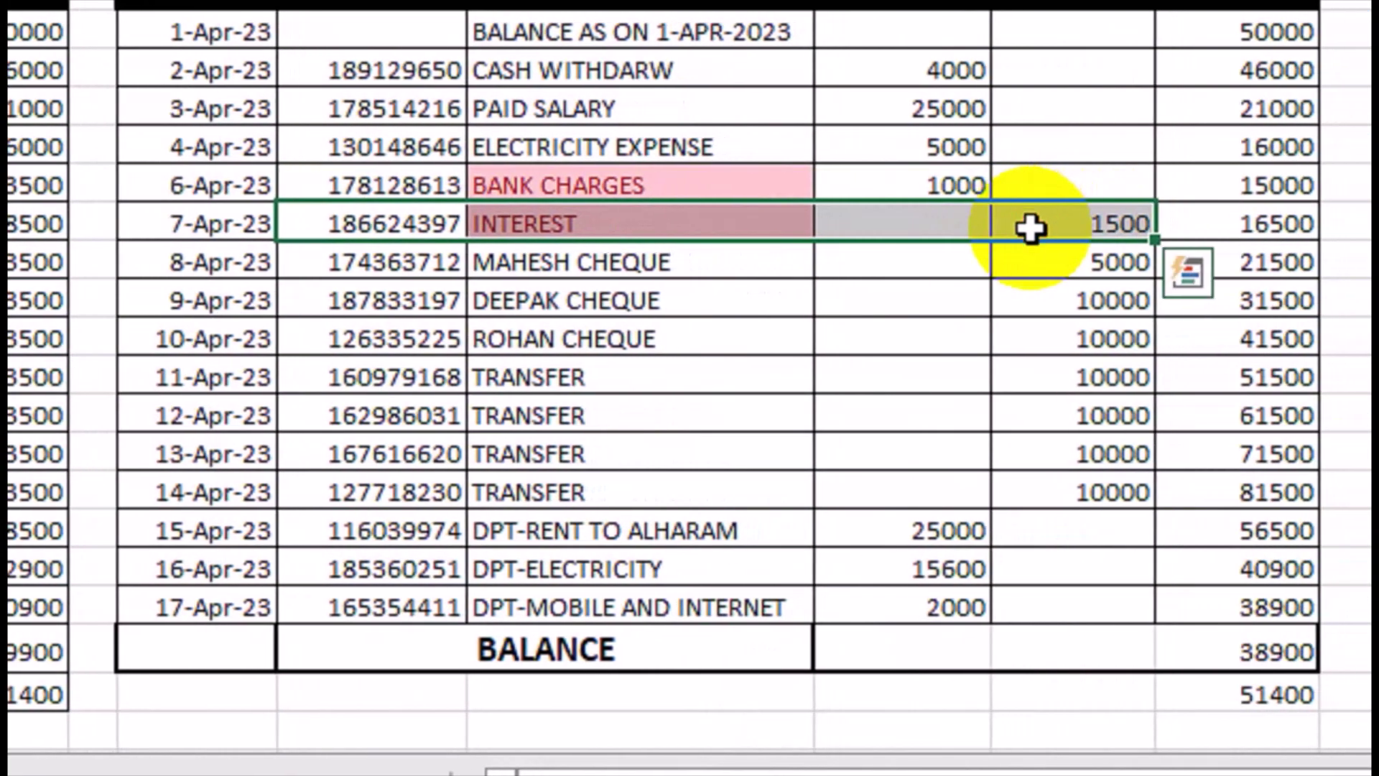
key(ctrl+c)
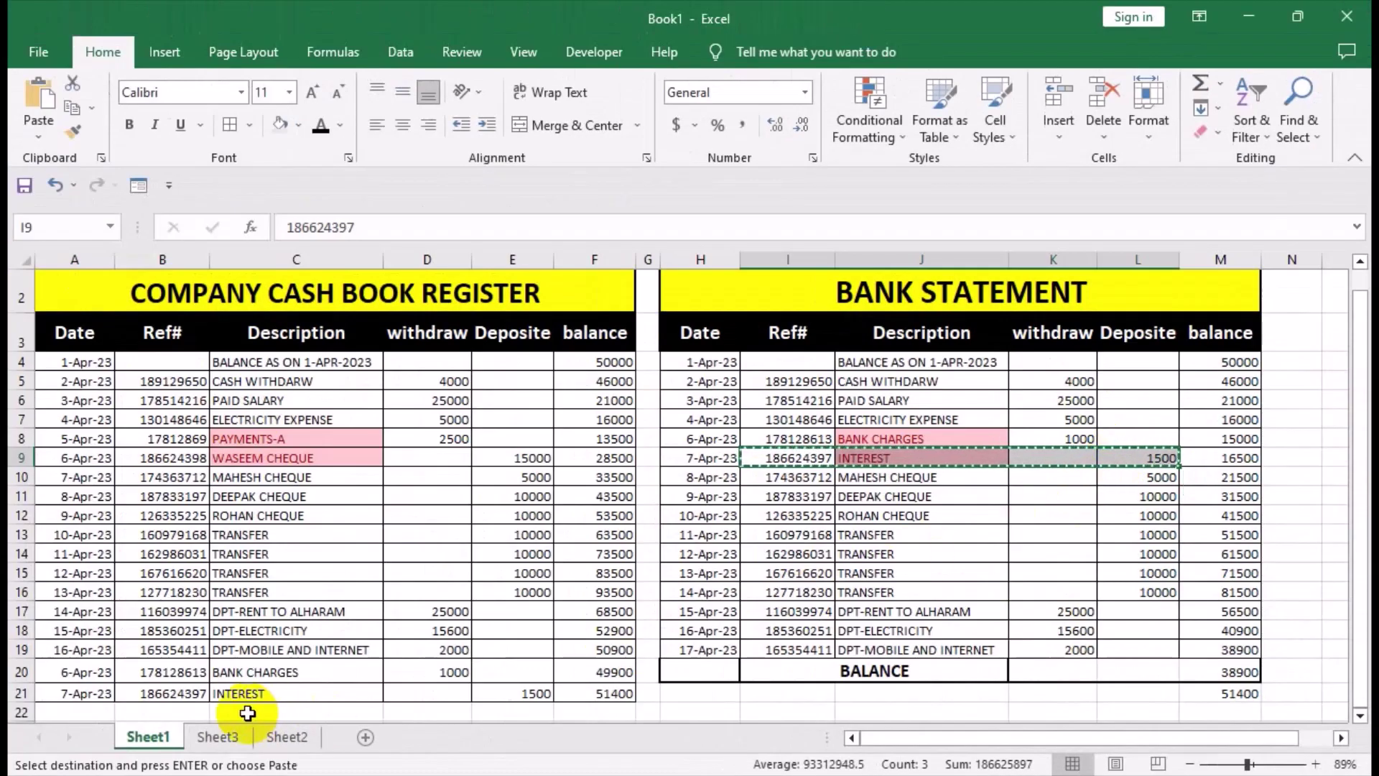
click(219, 737)
drag(192, 659, 259, 683)
click(89, 628)
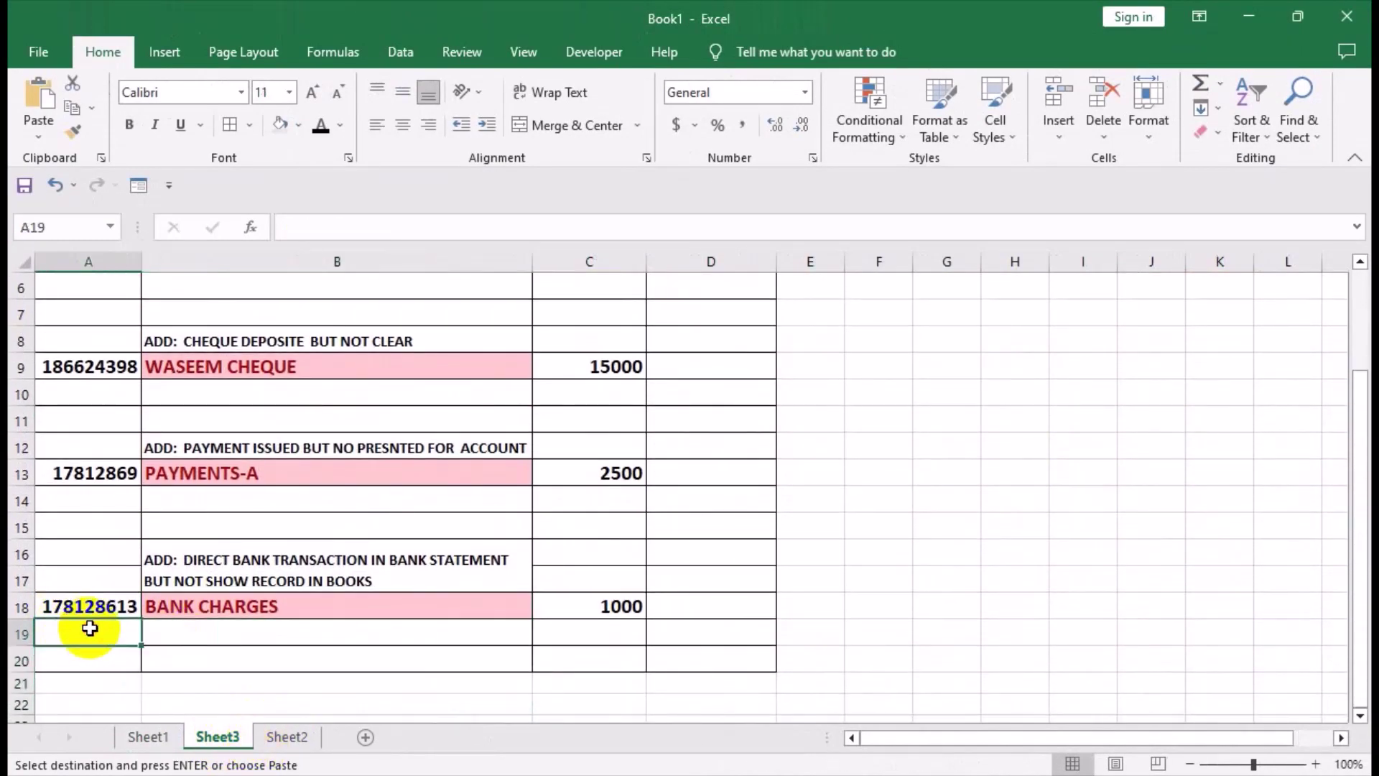
key(ctrl+v)
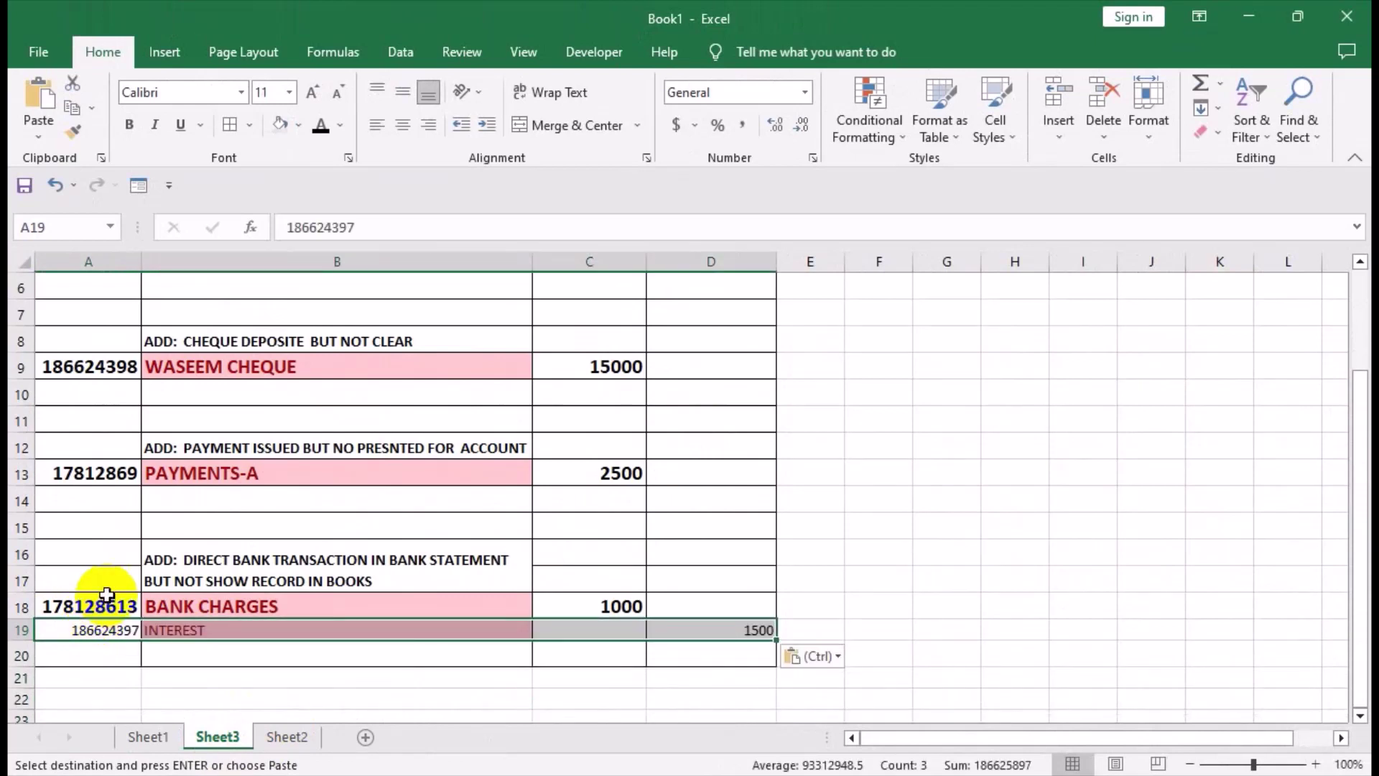
Move the 1500 interest amount from D19 to C19
click(106, 595)
click(659, 612)
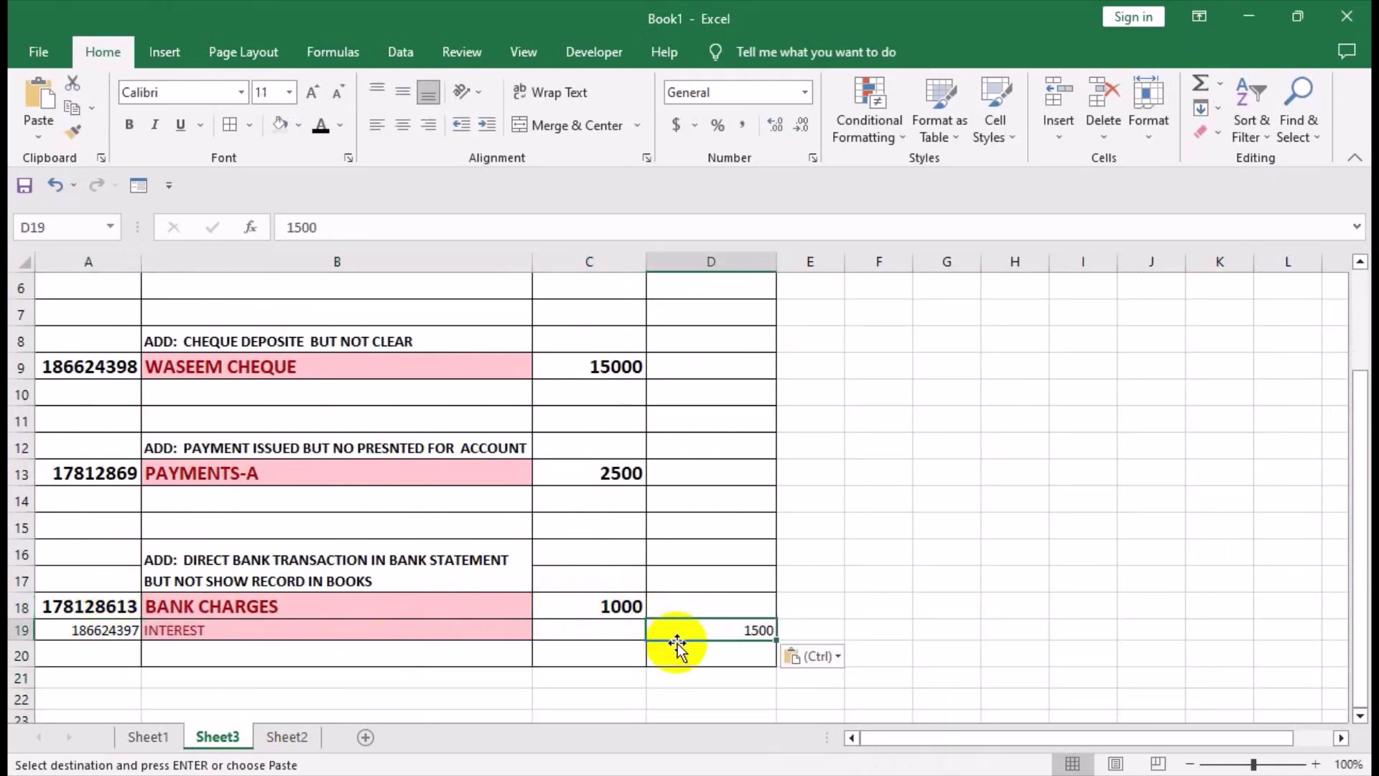
drag(676, 638, 635, 630)
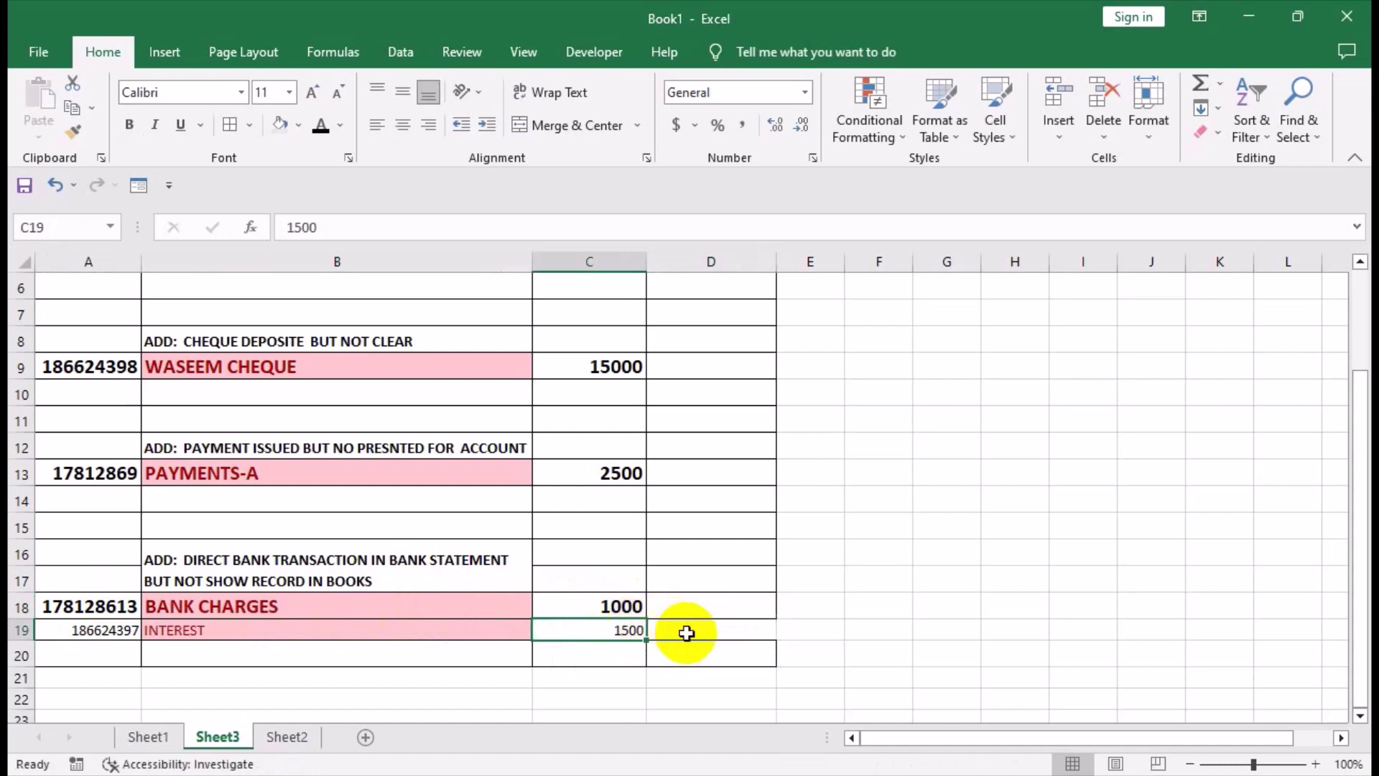
Match the formatting of the INTEREST entry in A19:C19 to the BANK CHARGES row above with Format Painter
click(122, 630)
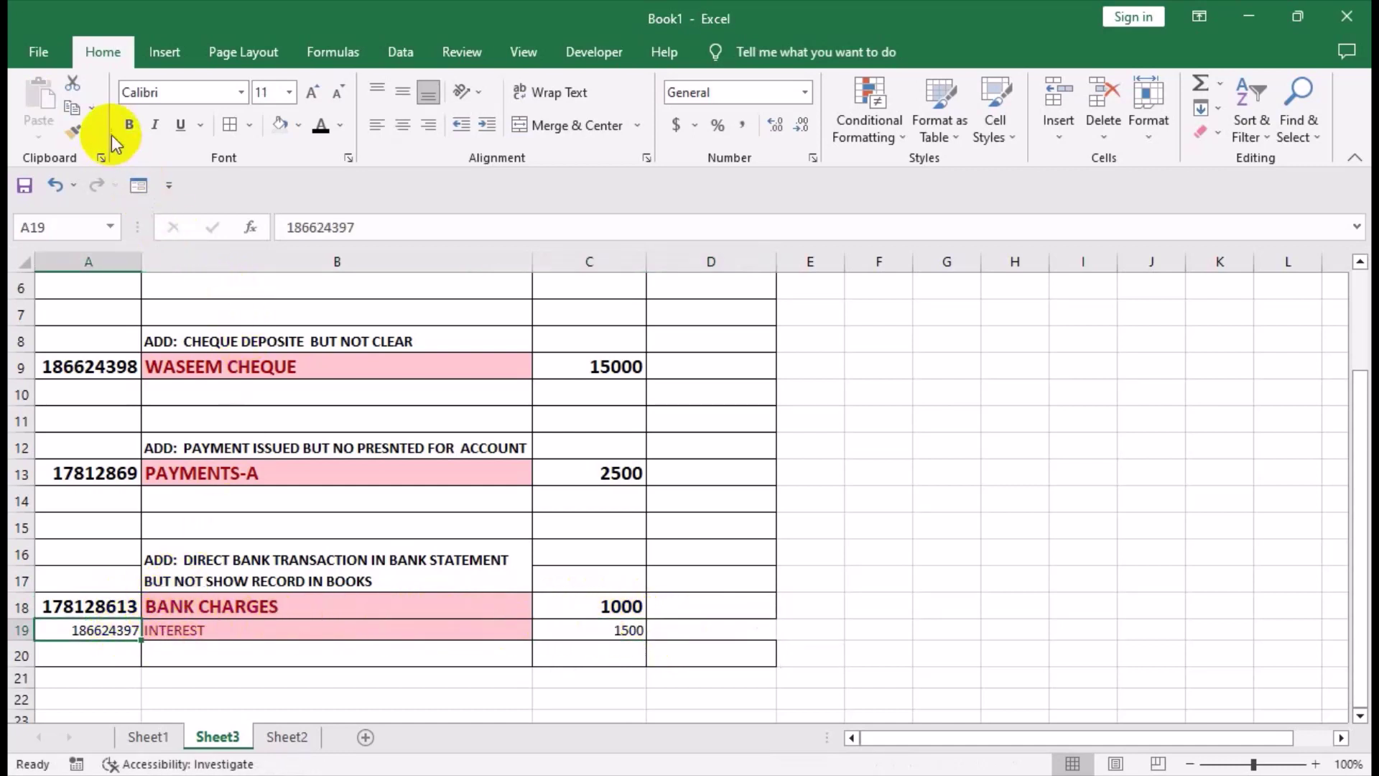
click(138, 126)
click(102, 607)
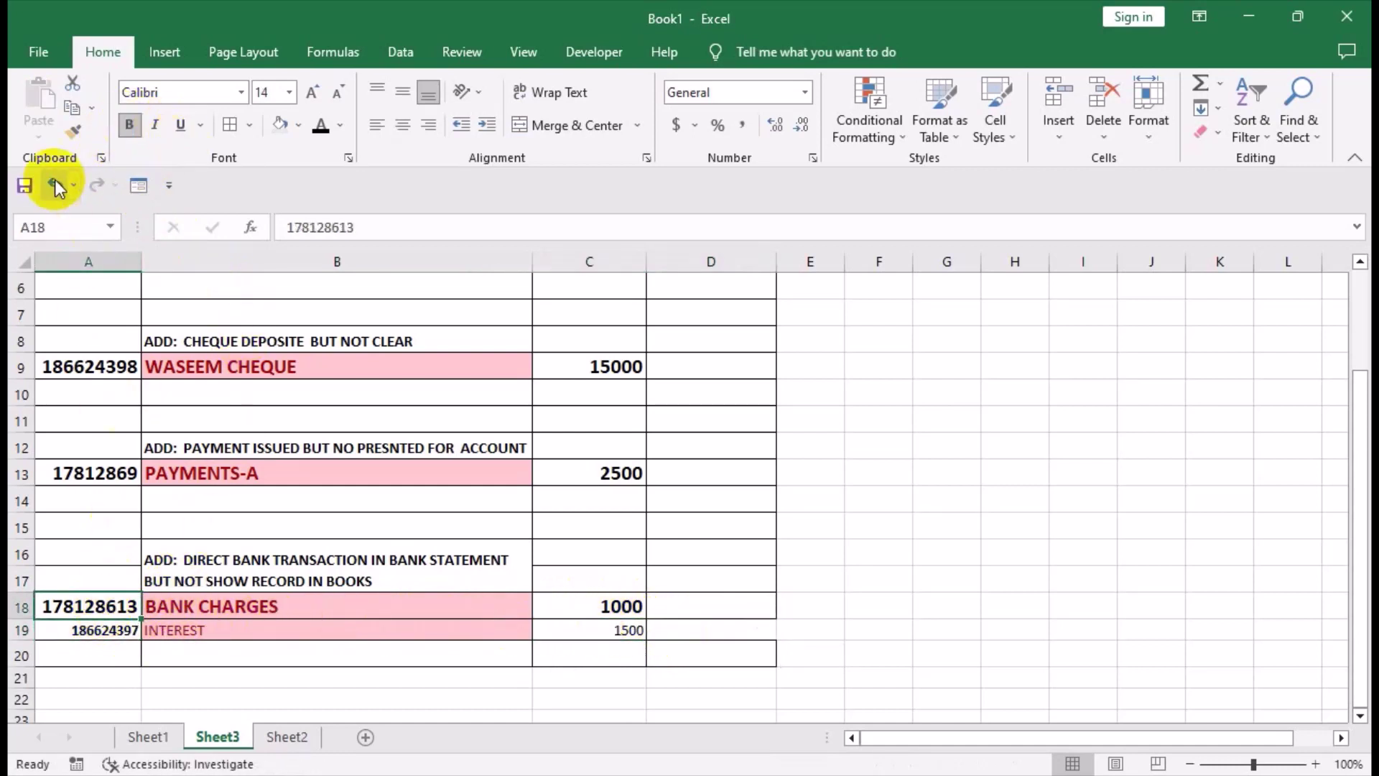
click(72, 133)
click(130, 626)
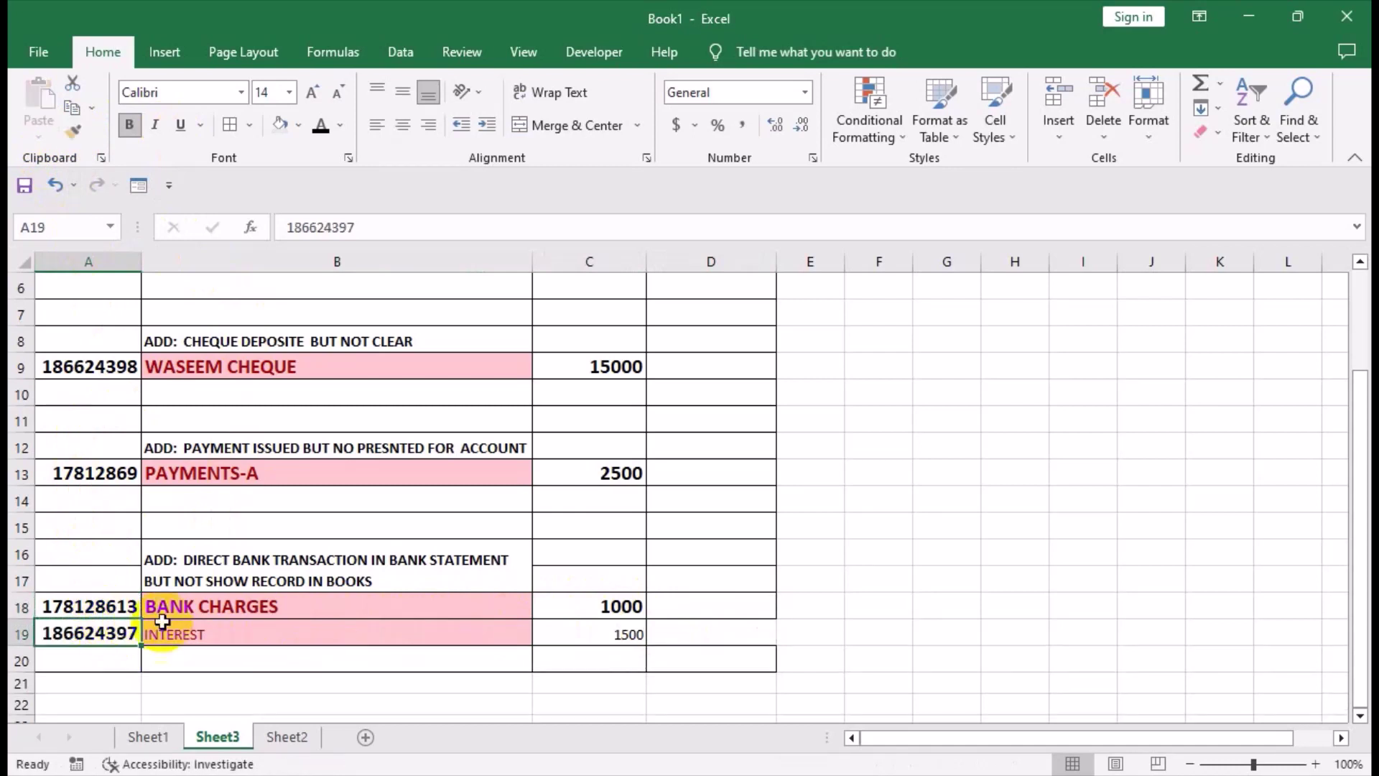
click(279, 603)
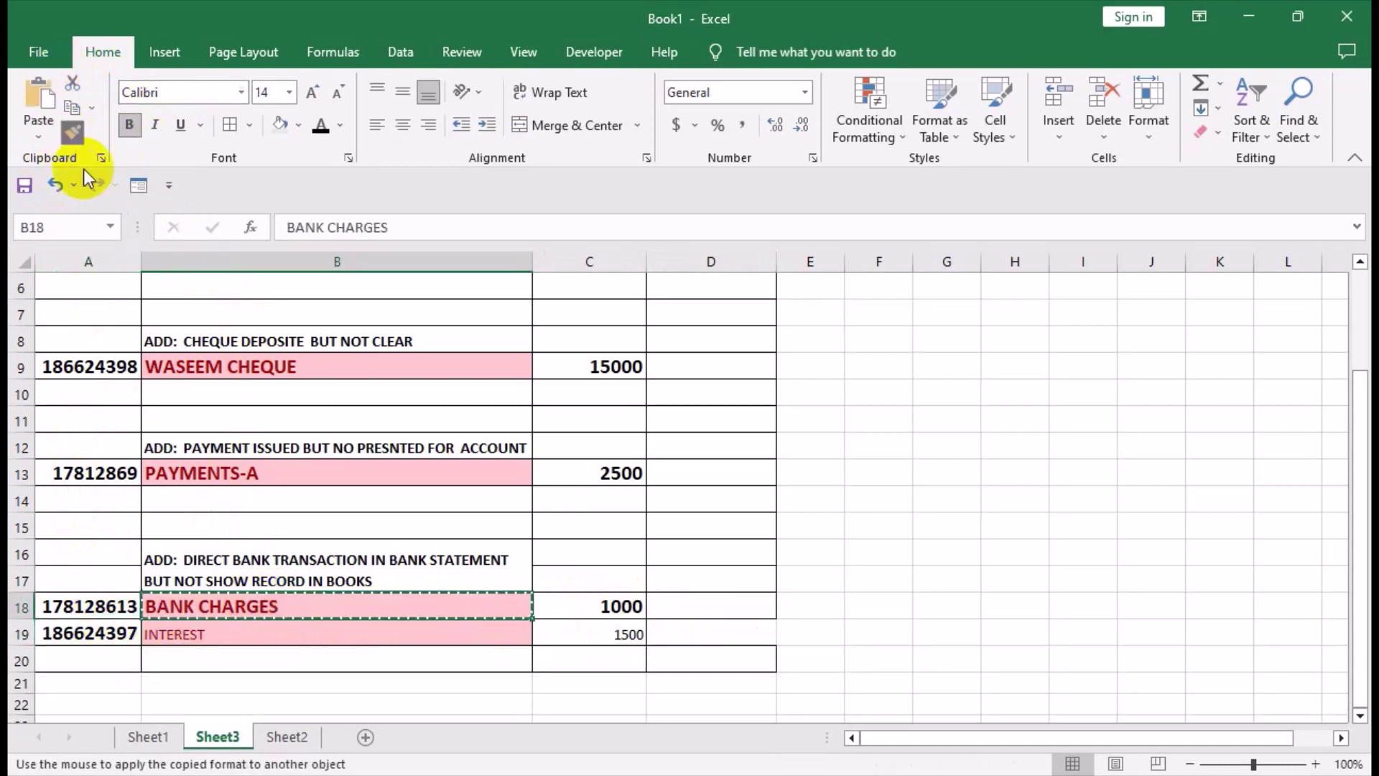
click(294, 631)
click(629, 632)
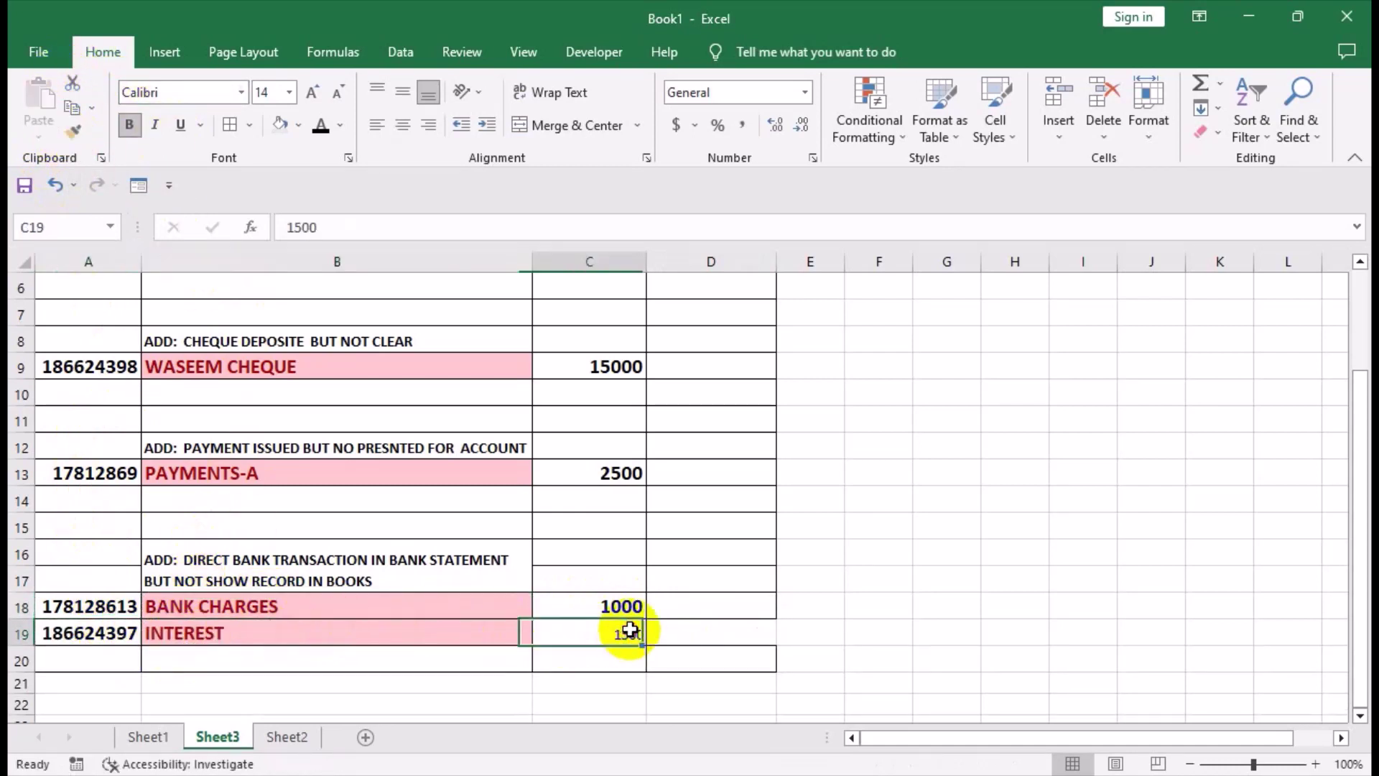
click(72, 131)
click(581, 634)
Add cell borders to D18:D19 and extend the bordered table over A20:D22
drag(675, 611, 690, 634)
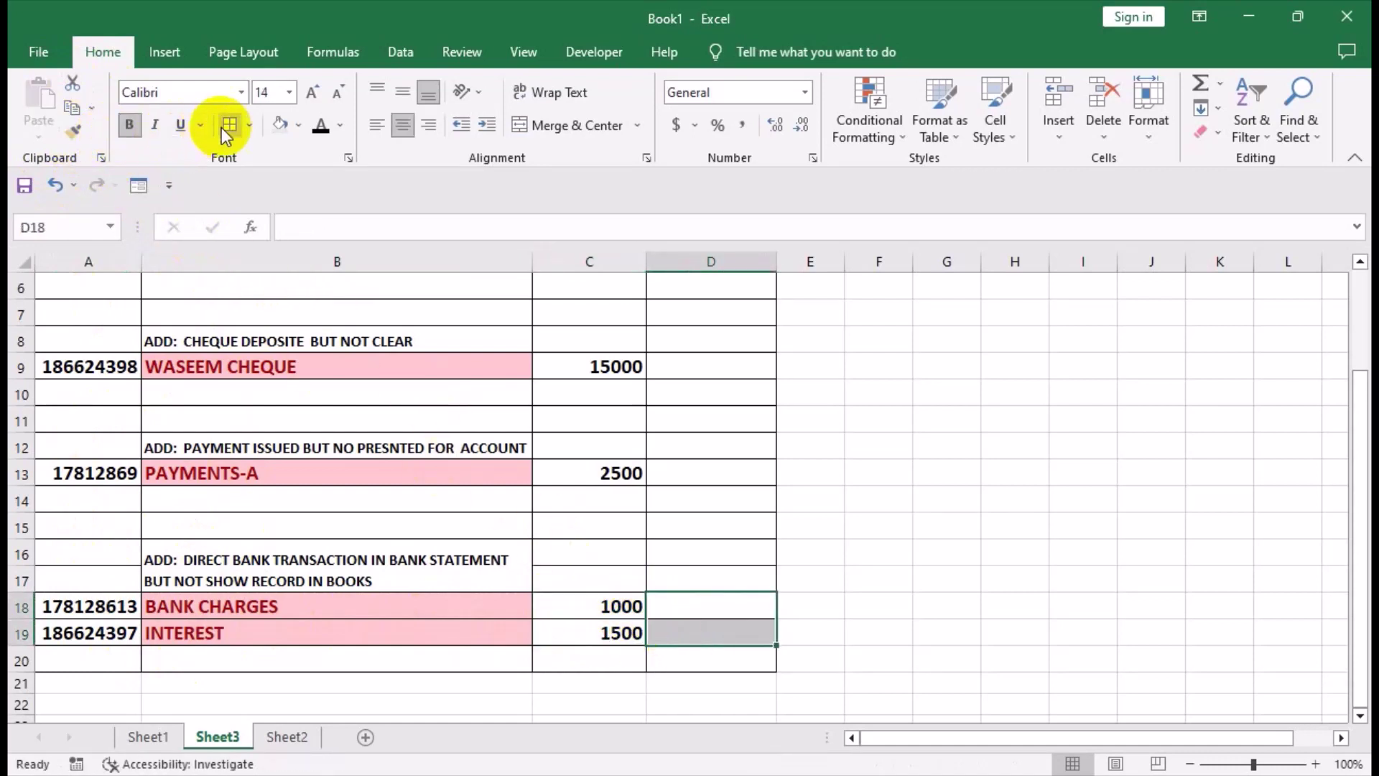
mouse_move(689, 661)
mouse_down()
mouse_move(99, 683)
mouse_move(86, 703)
mouse_up()
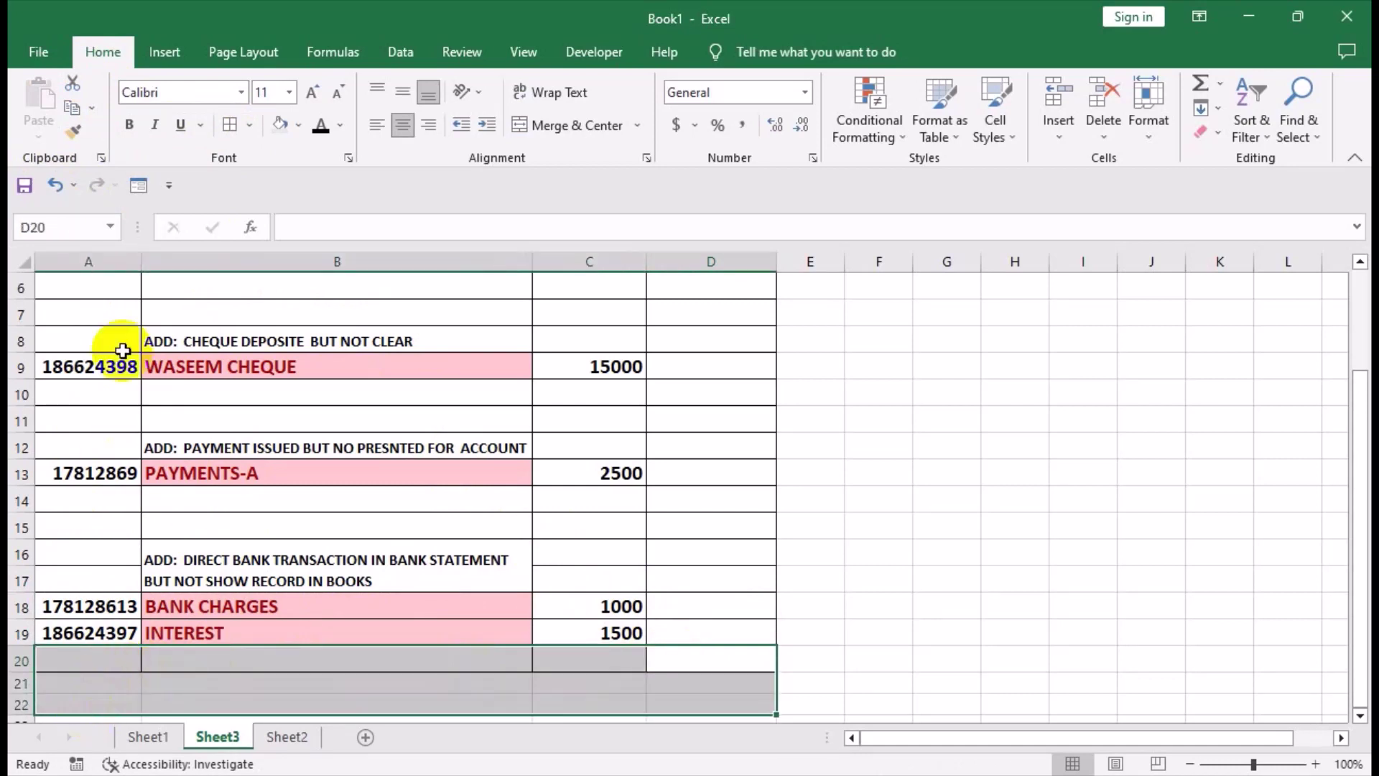
click(681, 655)
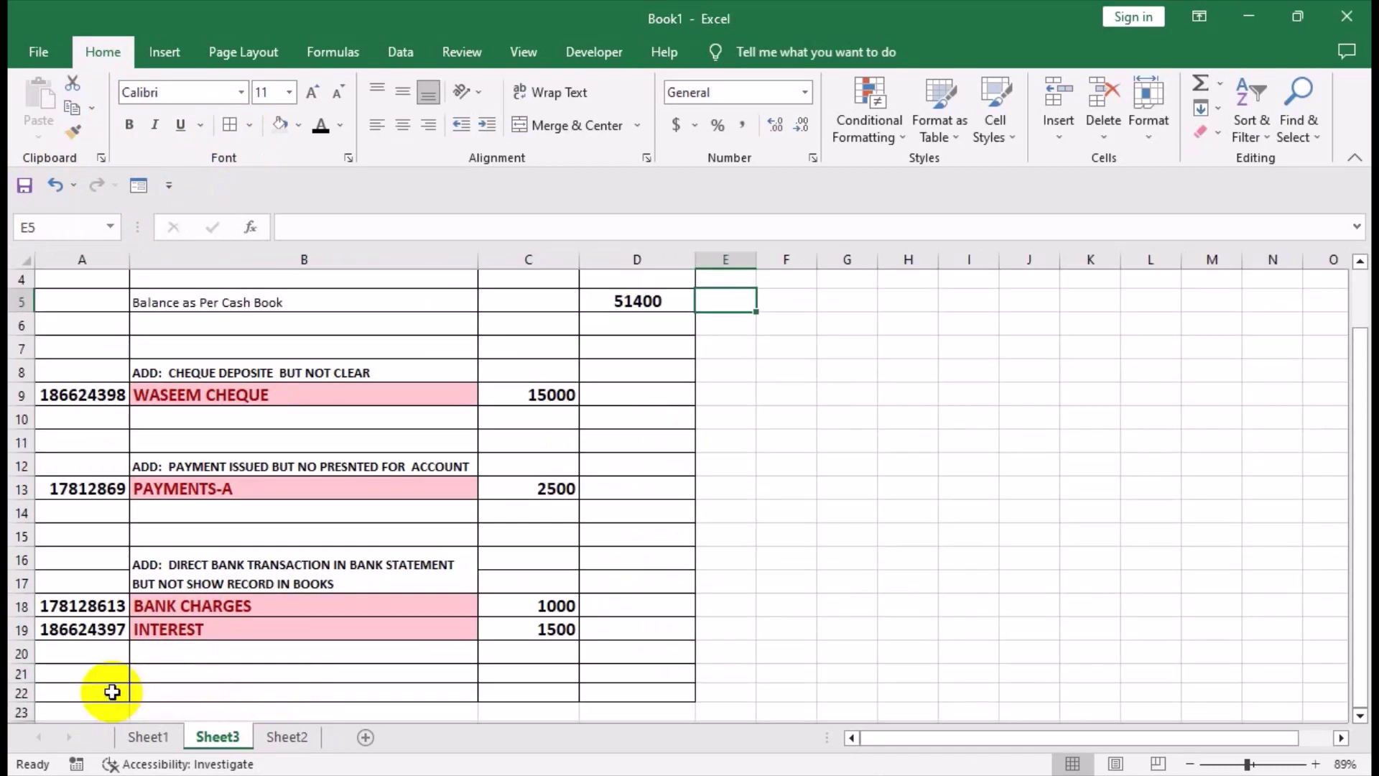
Enter CLOSING BALANCE AS PER CASHBOOK in B22, make it bold and enlarge its font by two sizes
click(145, 691)
text(CLOSING BALANCE AS PER CASHBOOK)
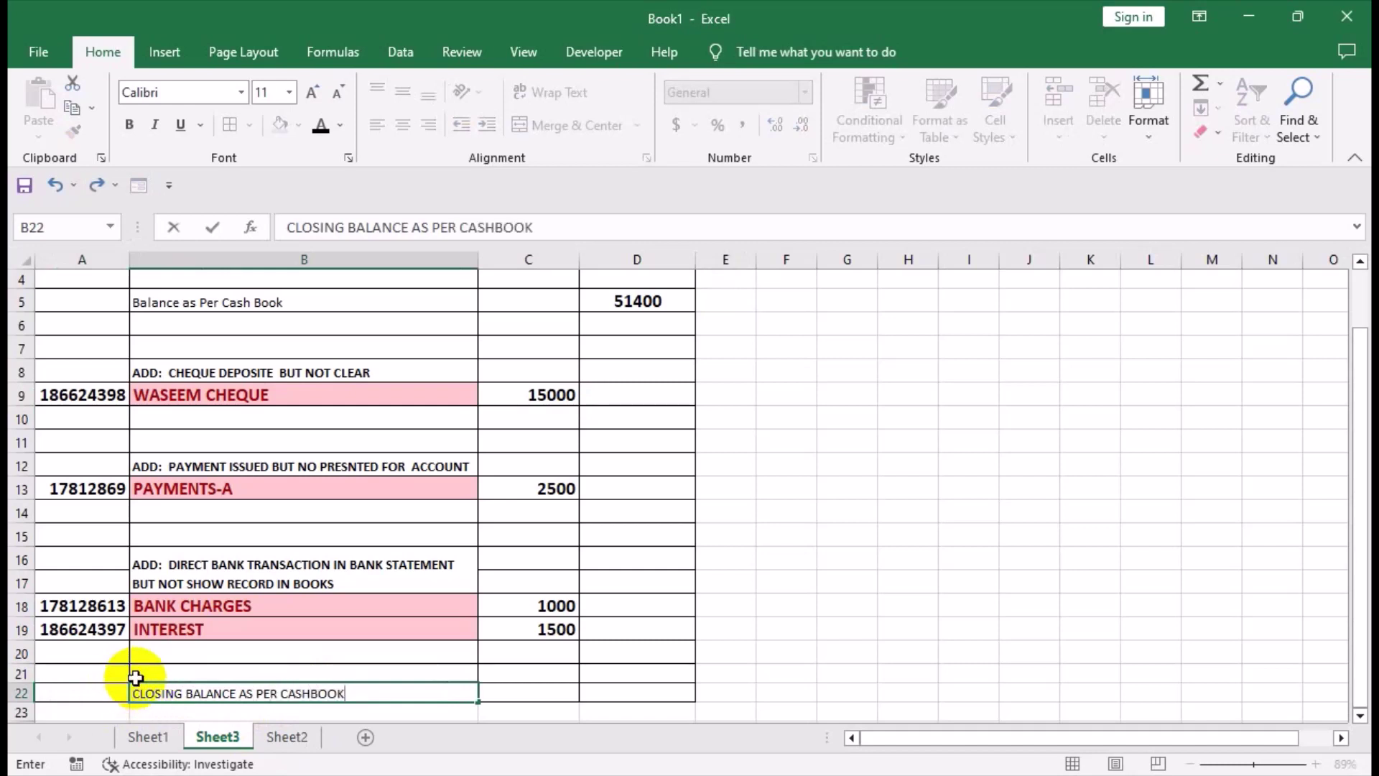
click(133, 677)
click(169, 691)
click(129, 124)
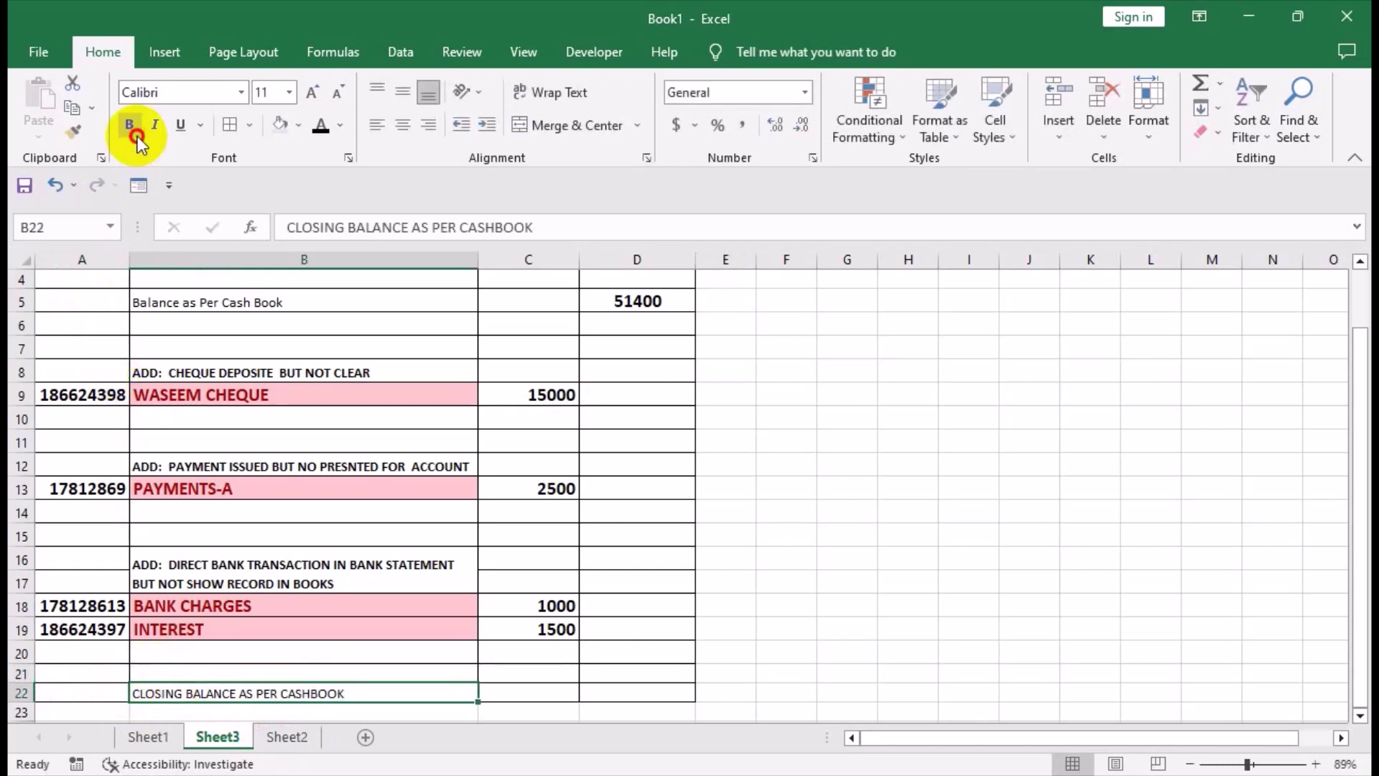
click(313, 92)
click(313, 92)
click(619, 696)
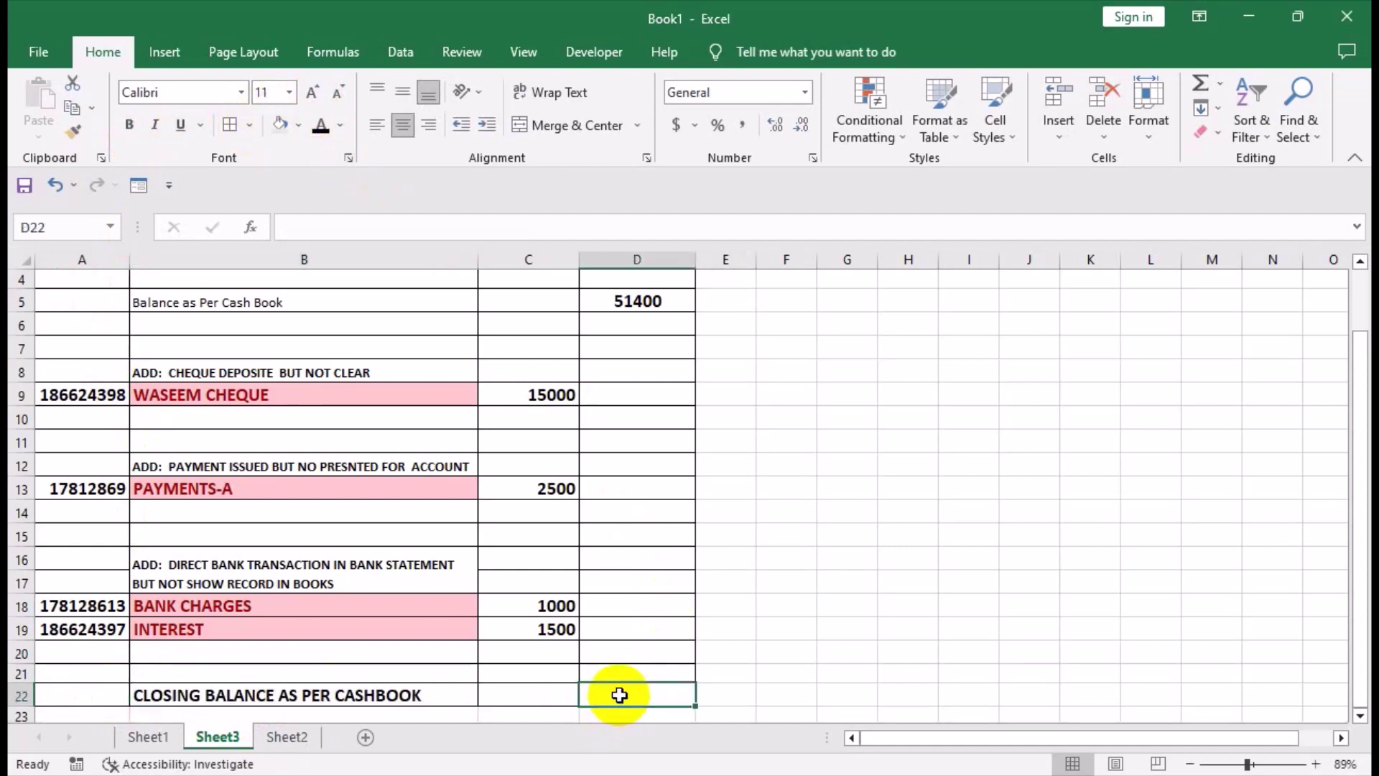
text(=)
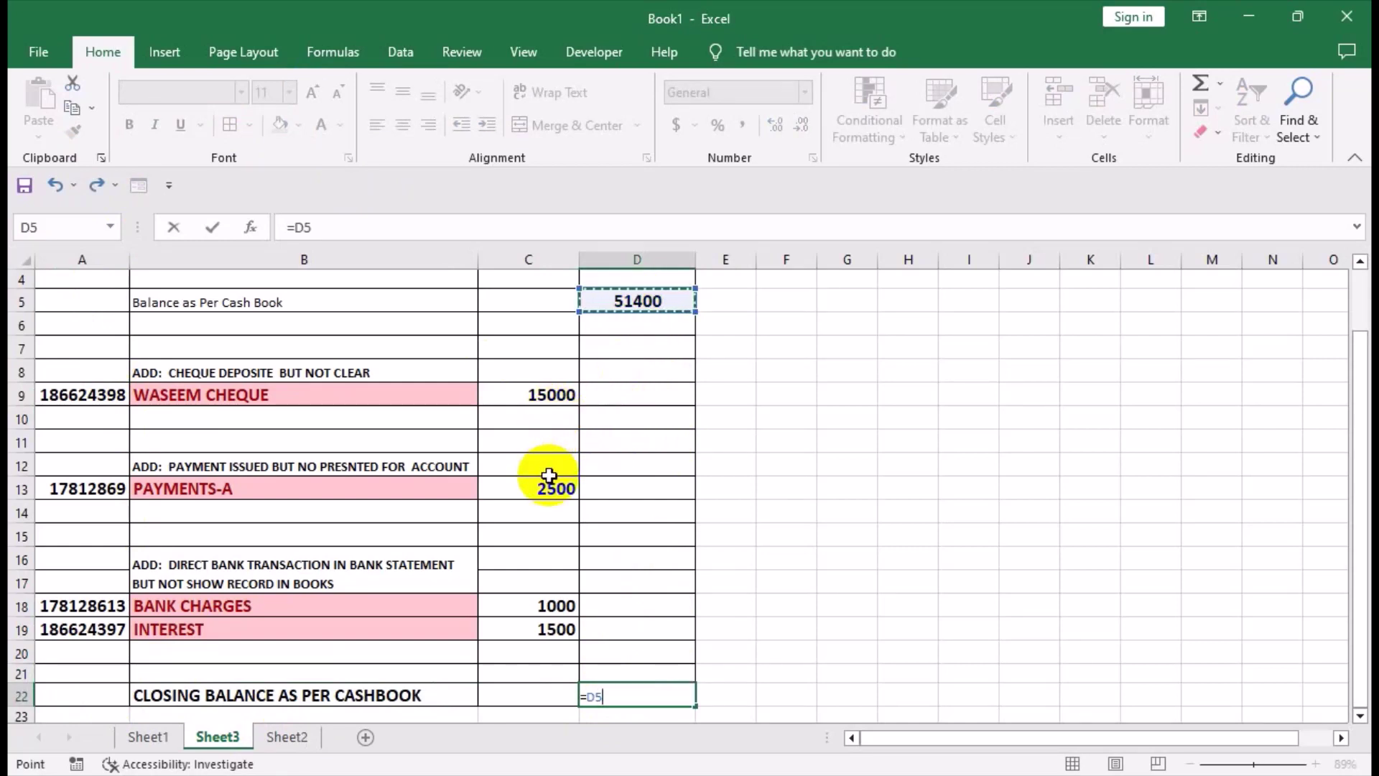
key(Escape)
Relink the Balance as Per Cash Book amount in D5 to Sheet1's cell F19, the DPT-MOBILE AND INTERNET balance
click(633, 301)
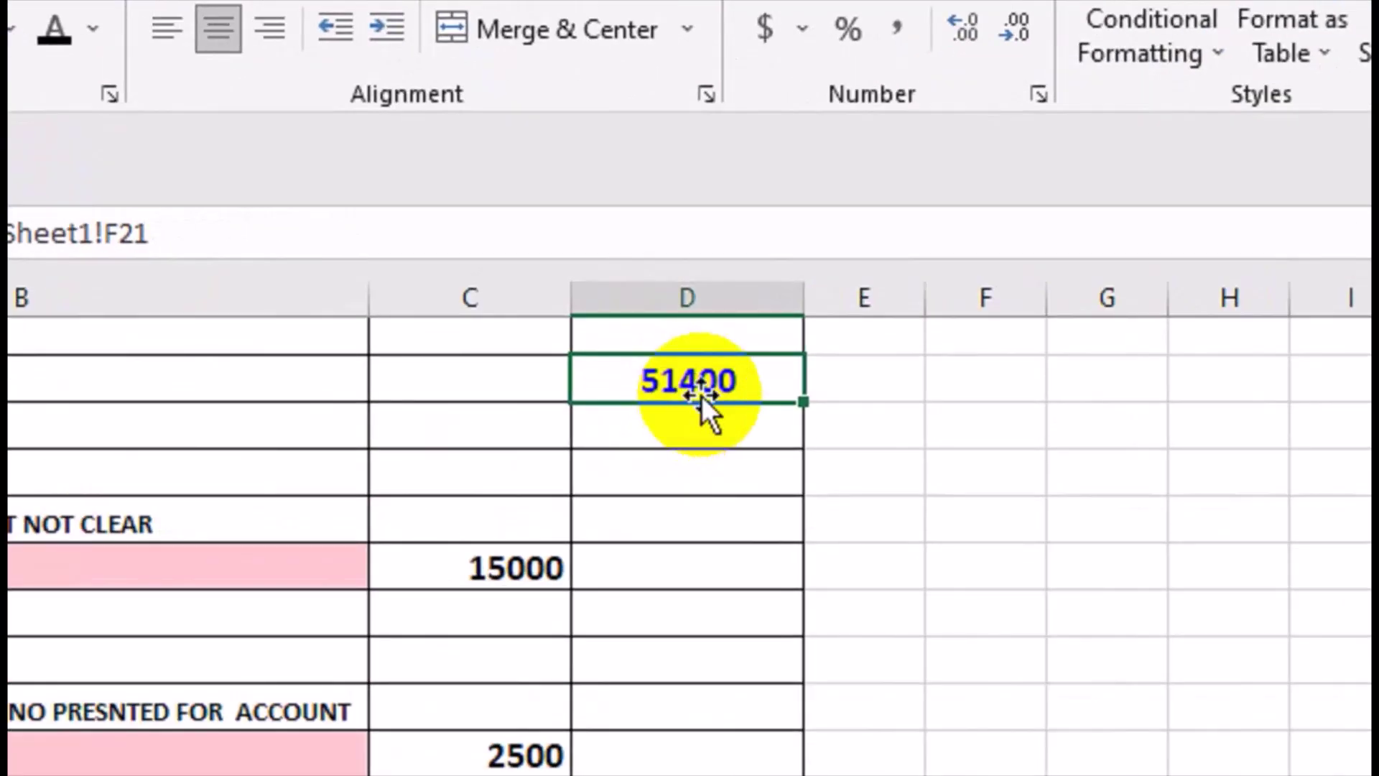
text(=)
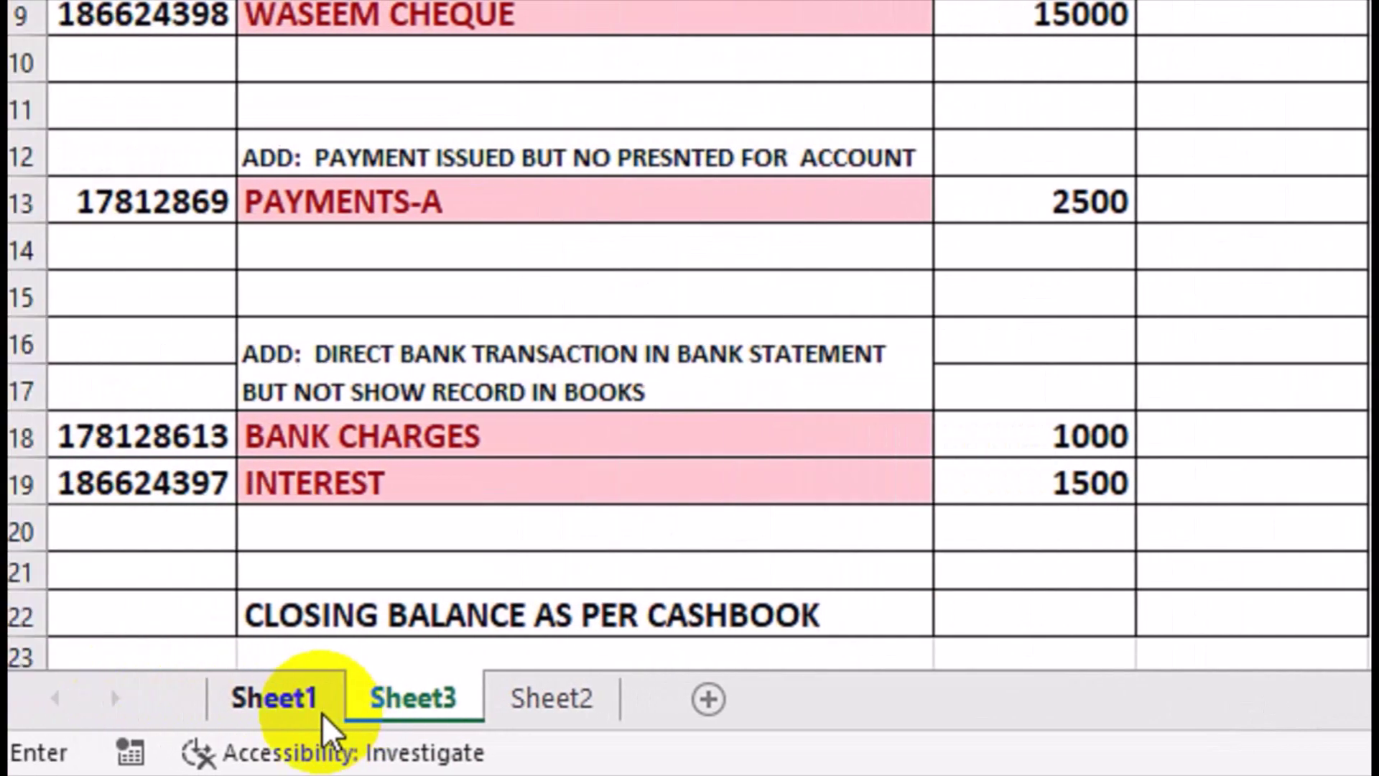
click(308, 695)
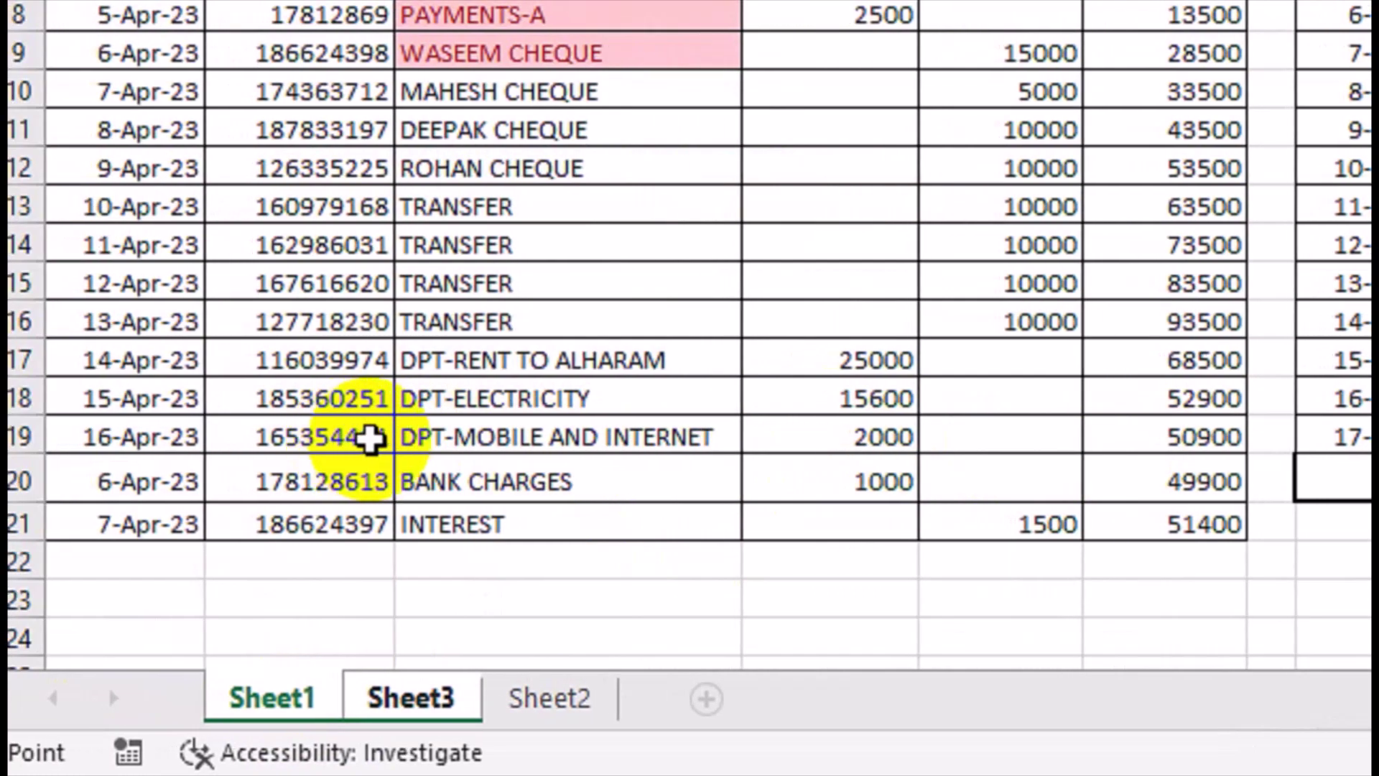
click(1154, 440)
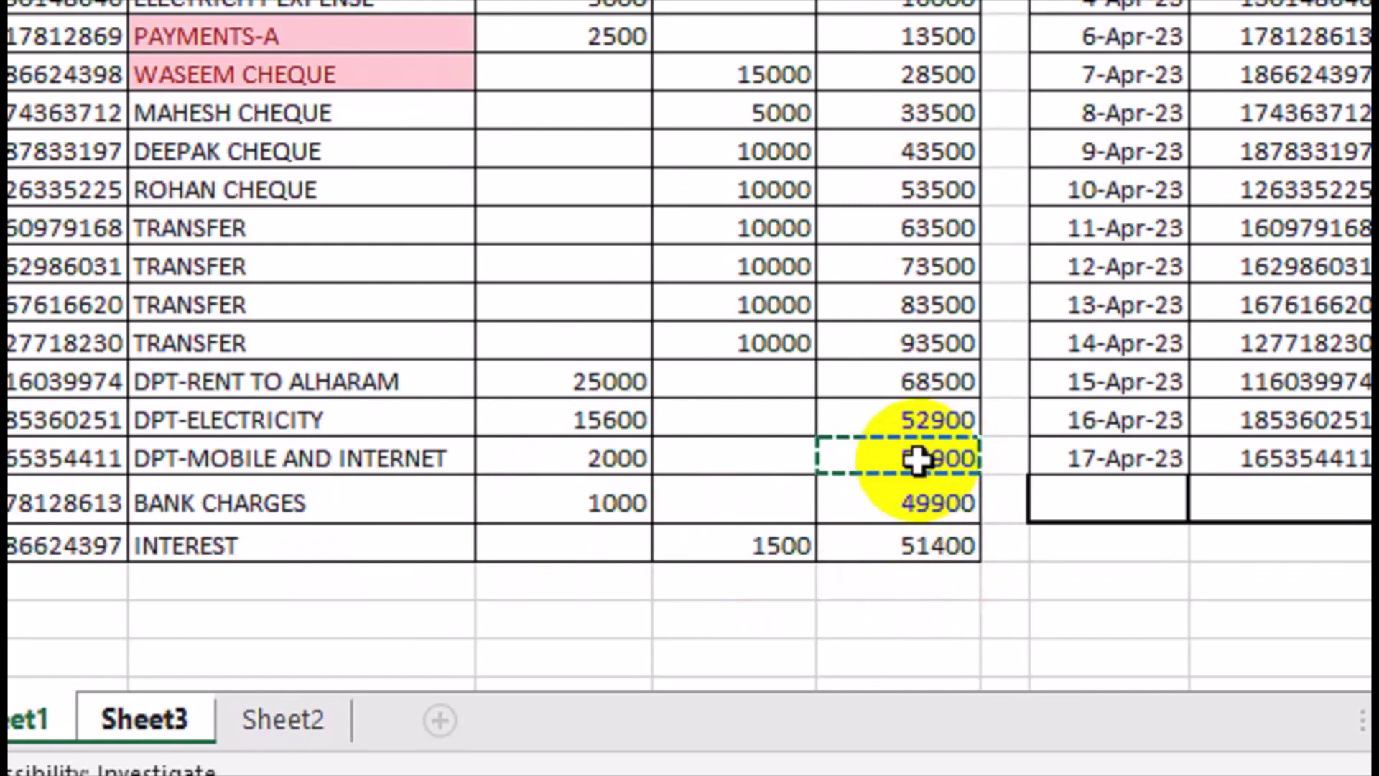
key(Return)
click(1029, 100)
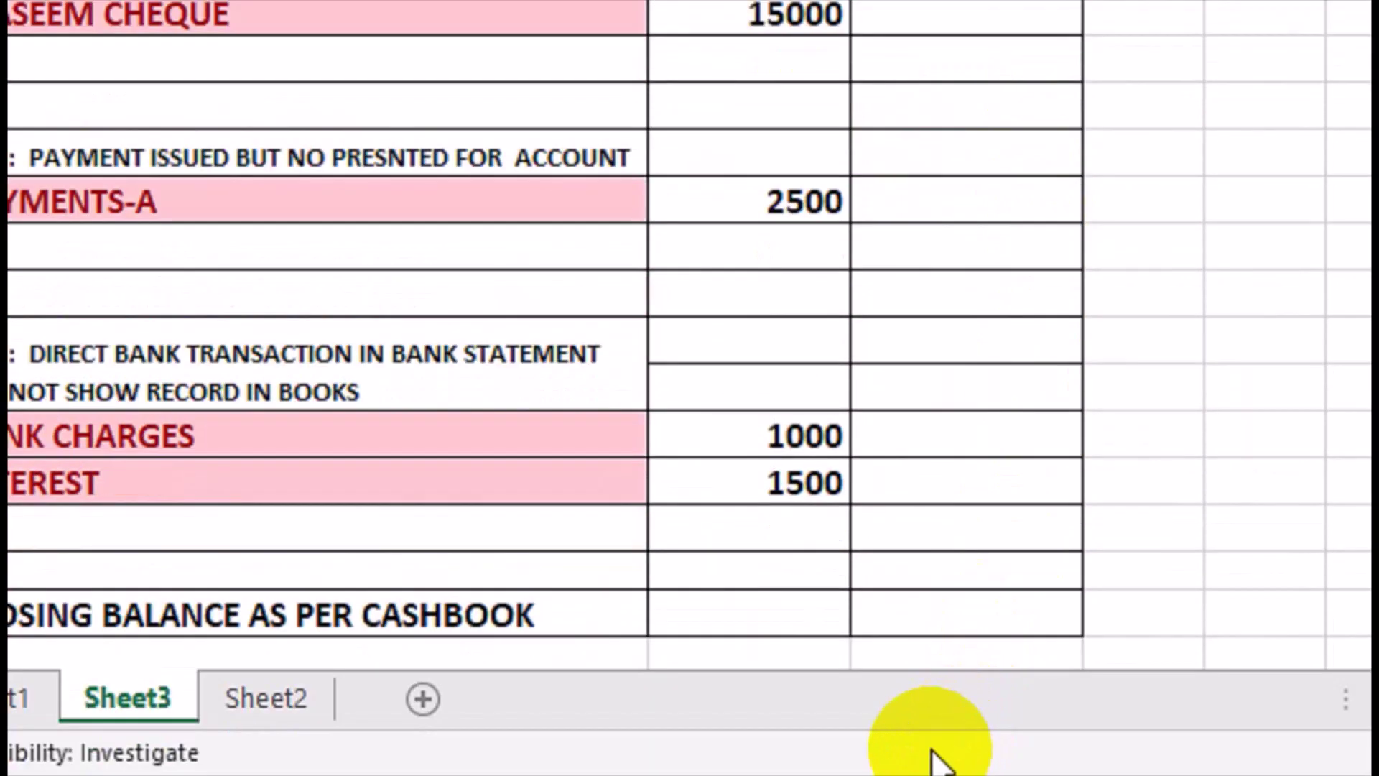
Calculate the closing balance in D22 with =D5+C19-C18, adding the interest and subtracting the bank charges
click(909, 613)
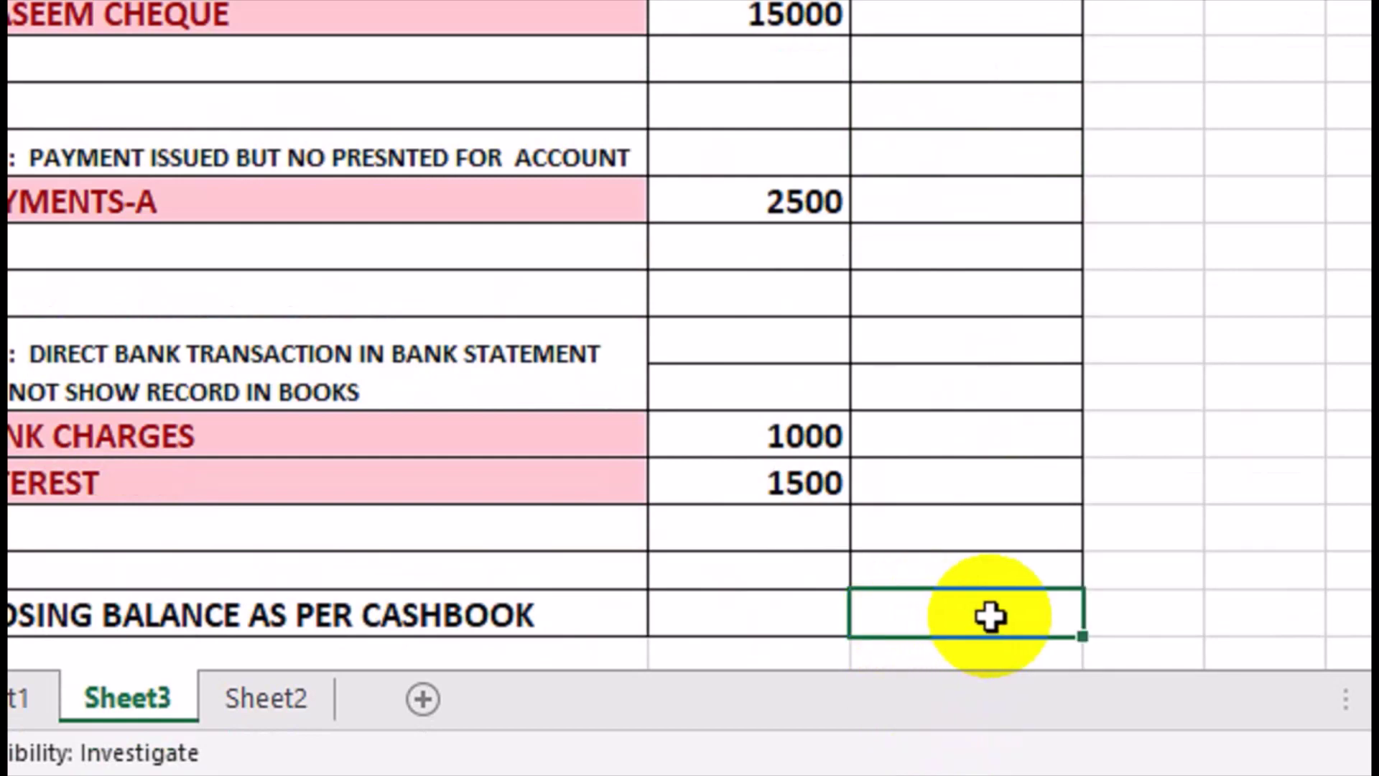
text(=)
click(974, 188)
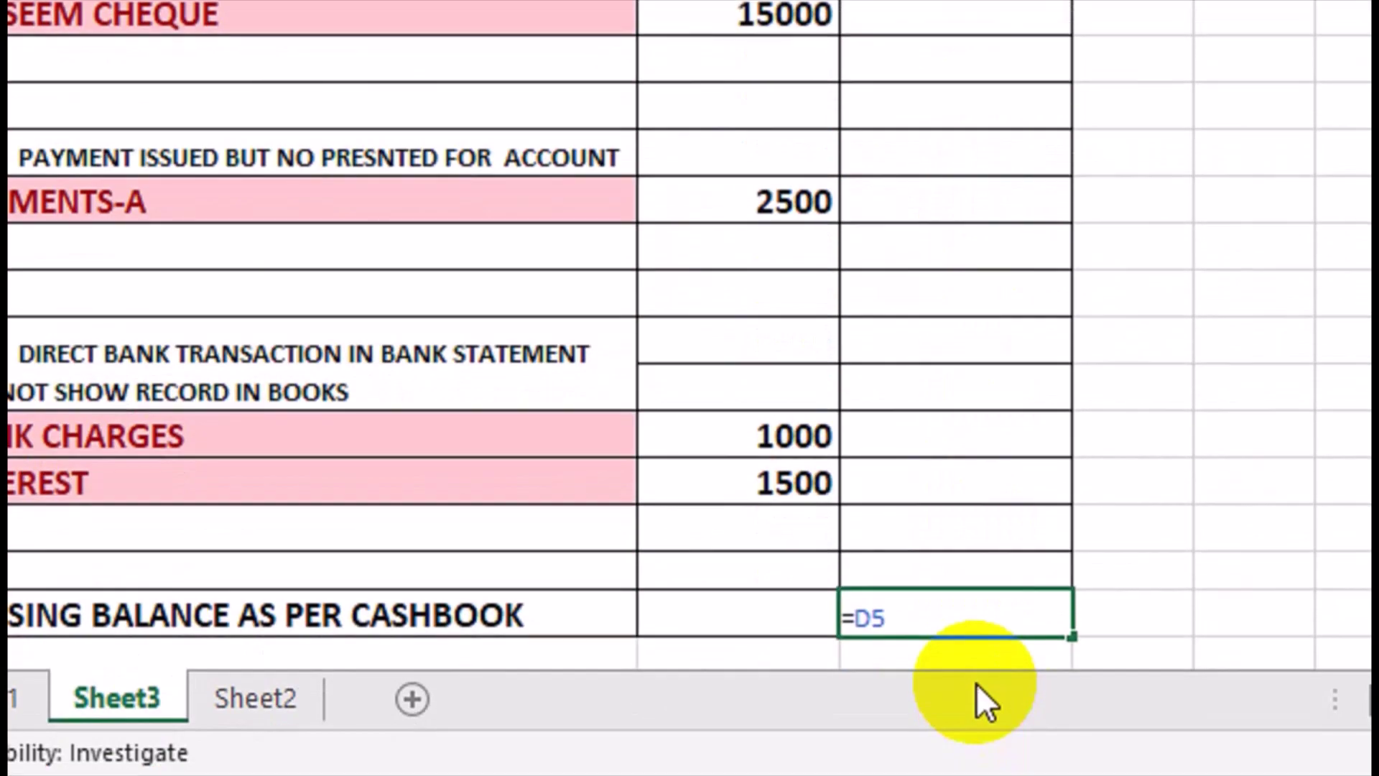
text(+)
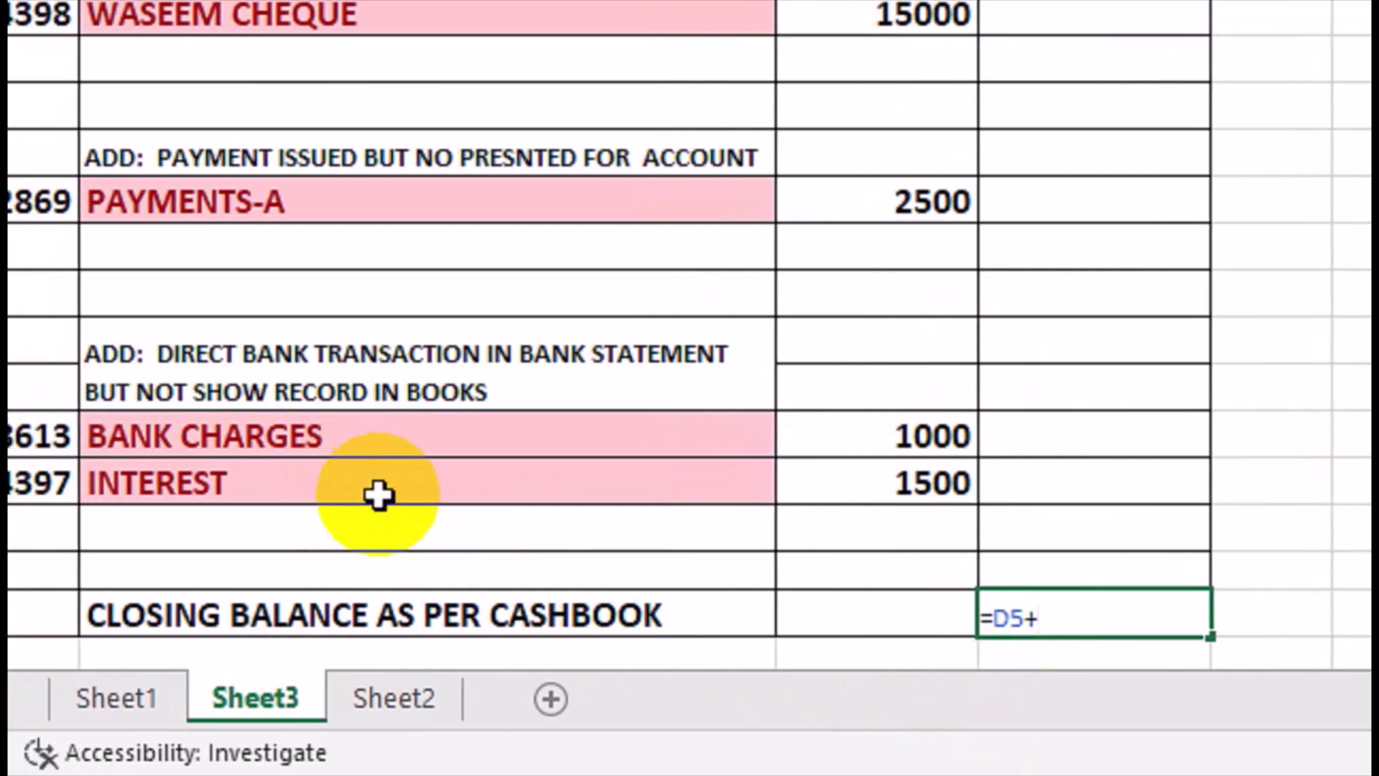
click(922, 423)
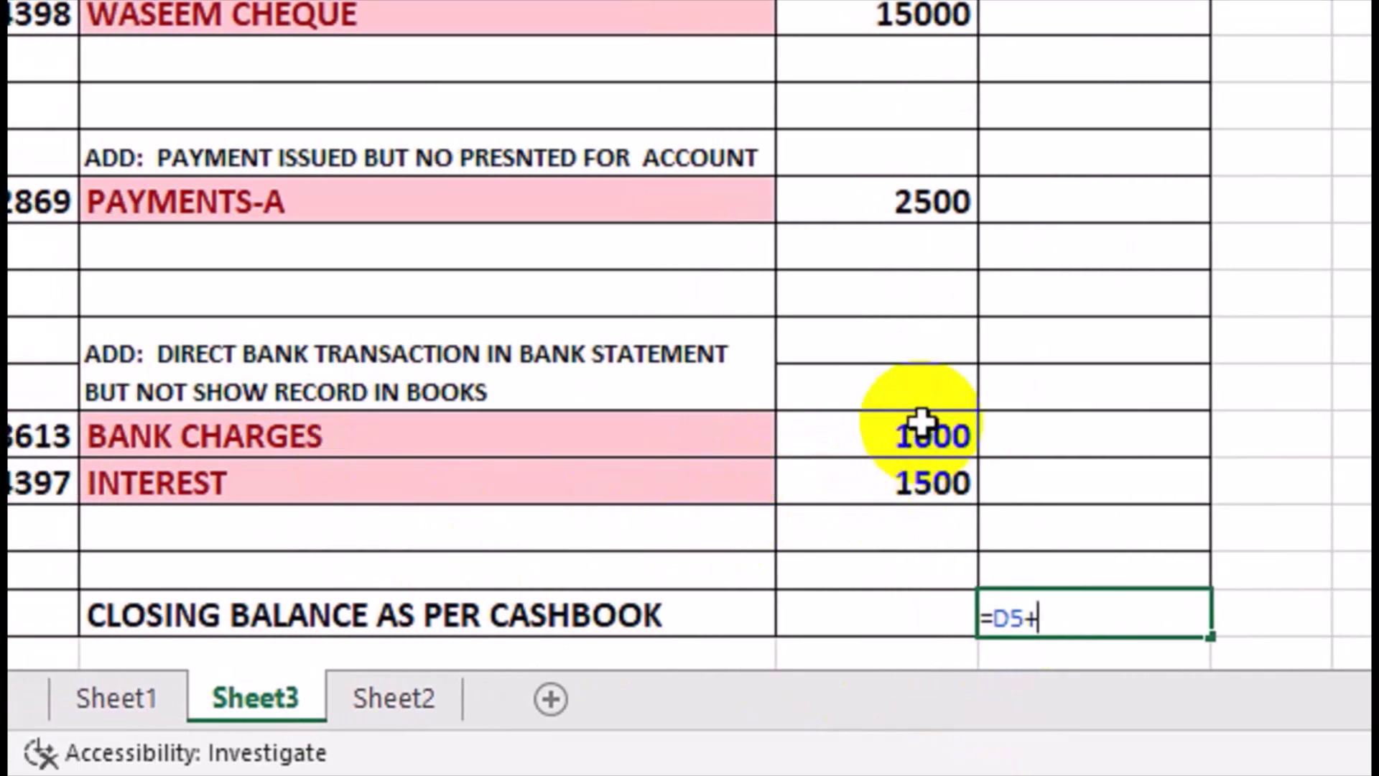
click(885, 492)
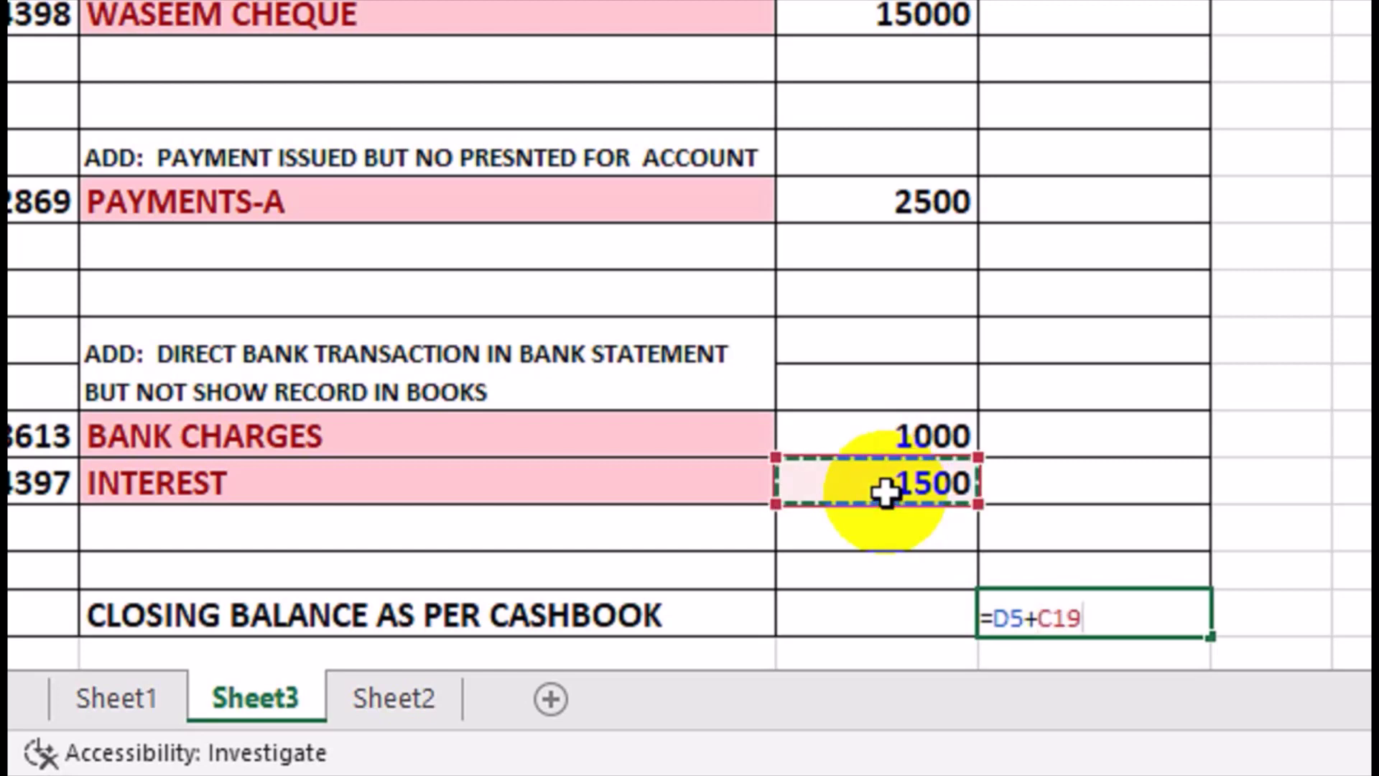
click(956, 429)
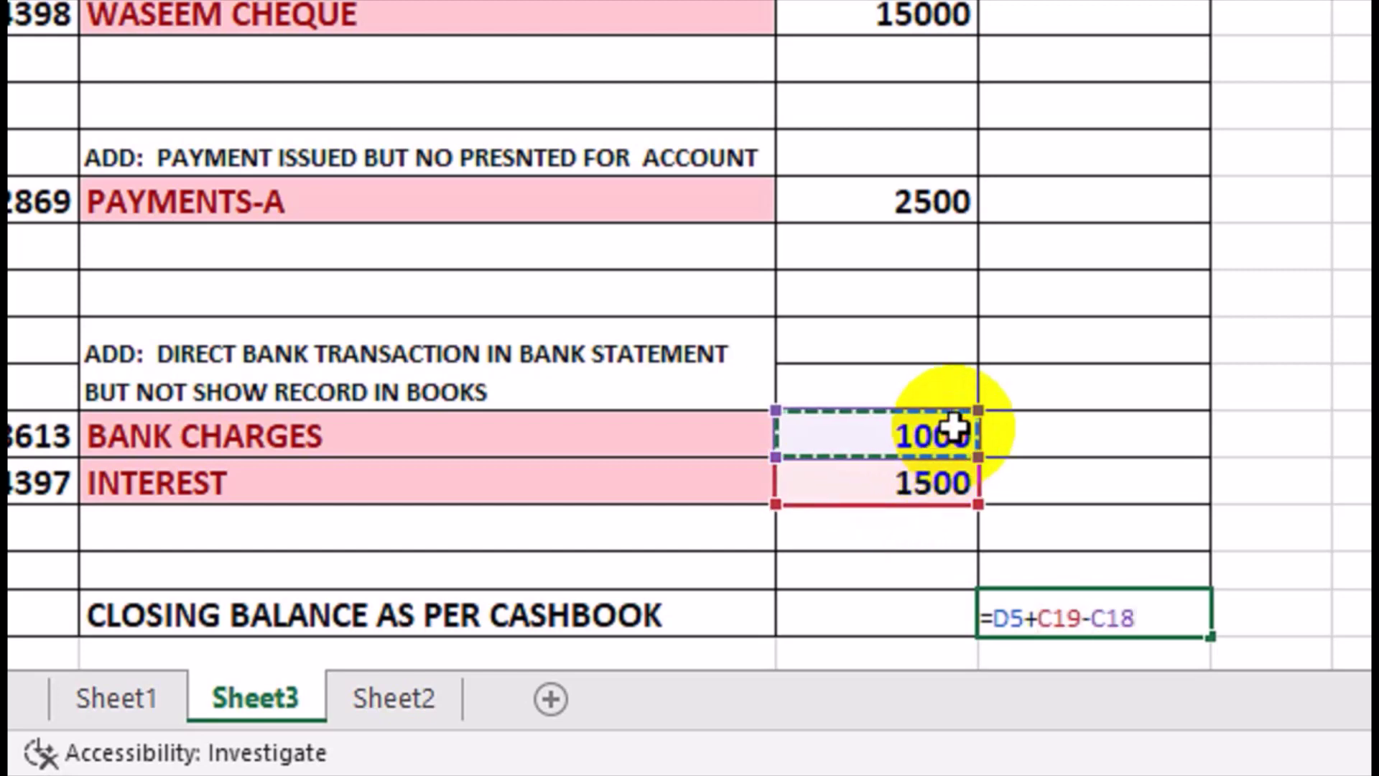
key(Return)
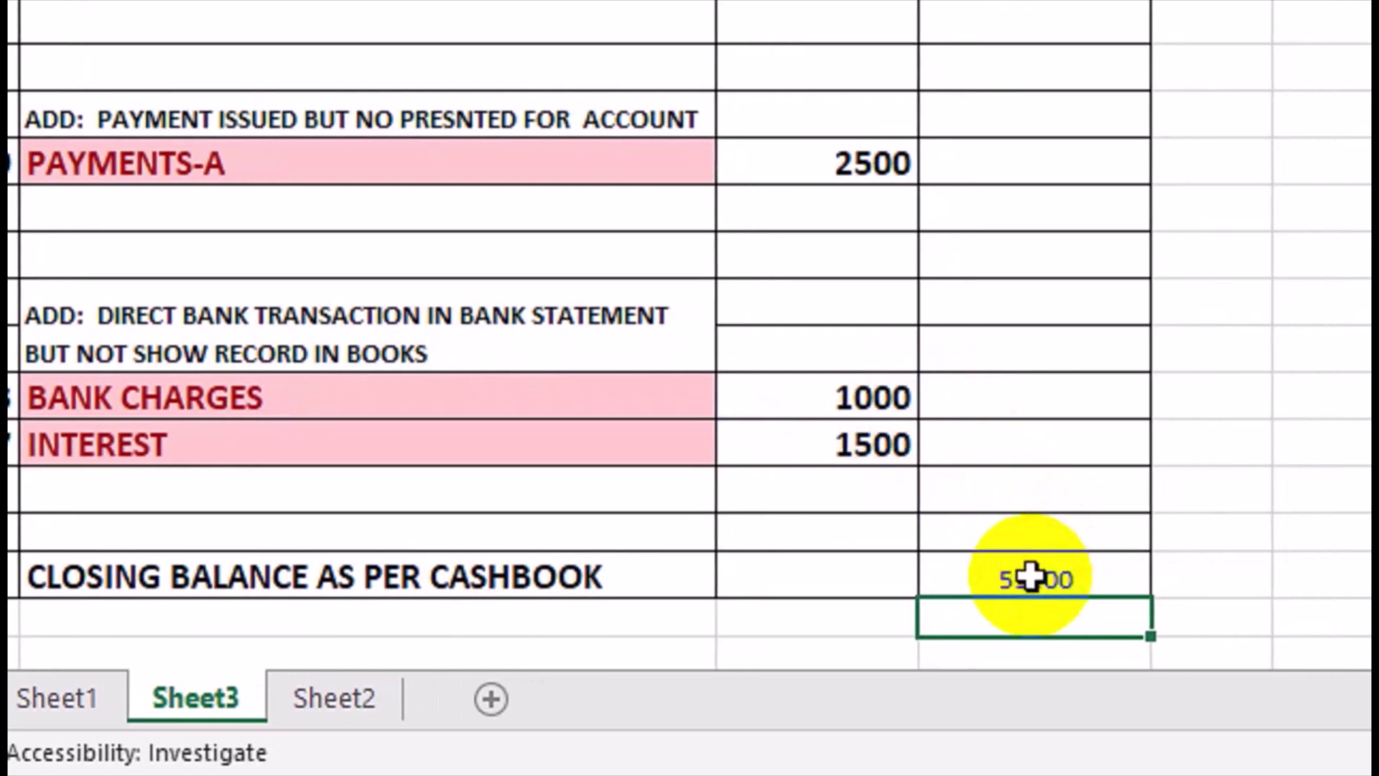
Format the closing balance in D22 as bold with font size 18
click(1089, 610)
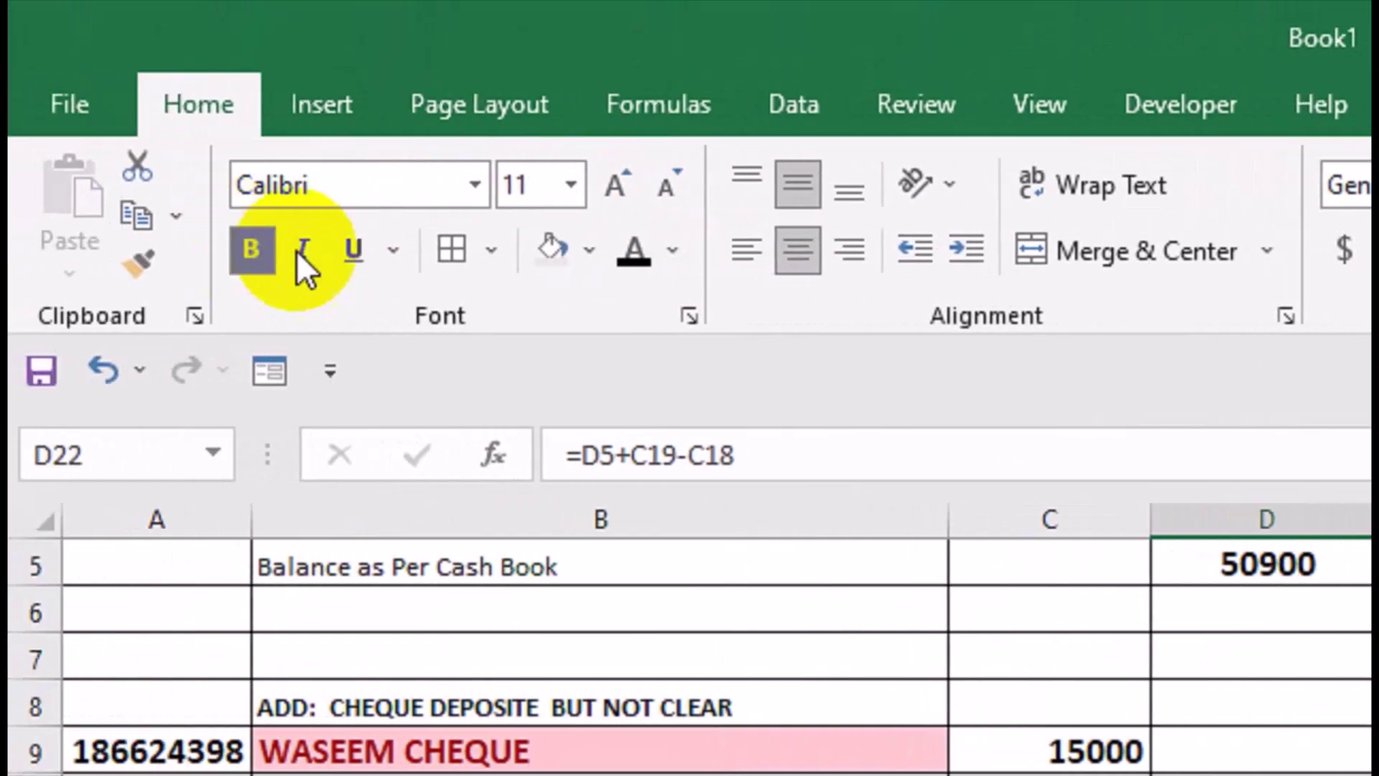
click(626, 191)
click(627, 191)
click(627, 191)
click(626, 191)
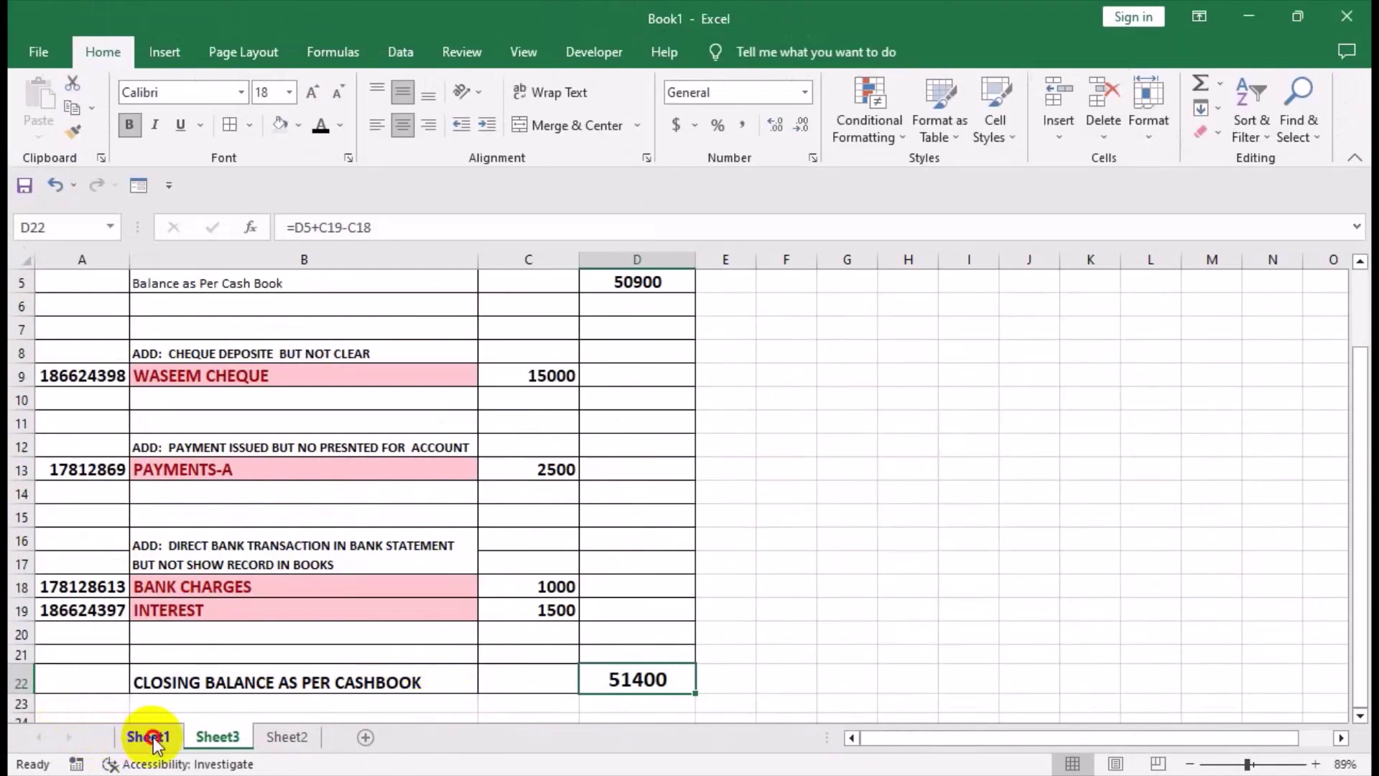
Enter =M20+E9-D8 in Sheet1's M21 and compare the adjusted bank balance with the cash book balance in F21
click(151, 737)
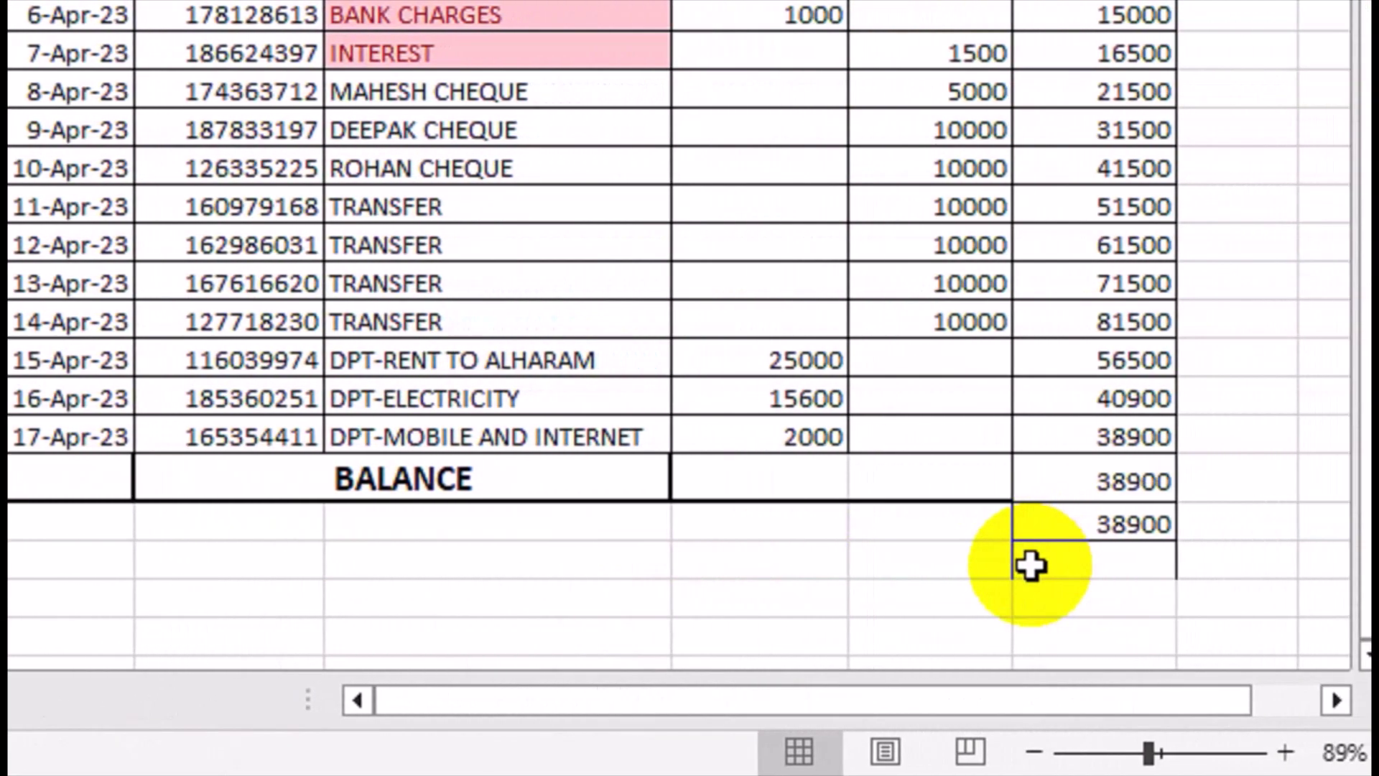
click(1030, 565)
click(1035, 522)
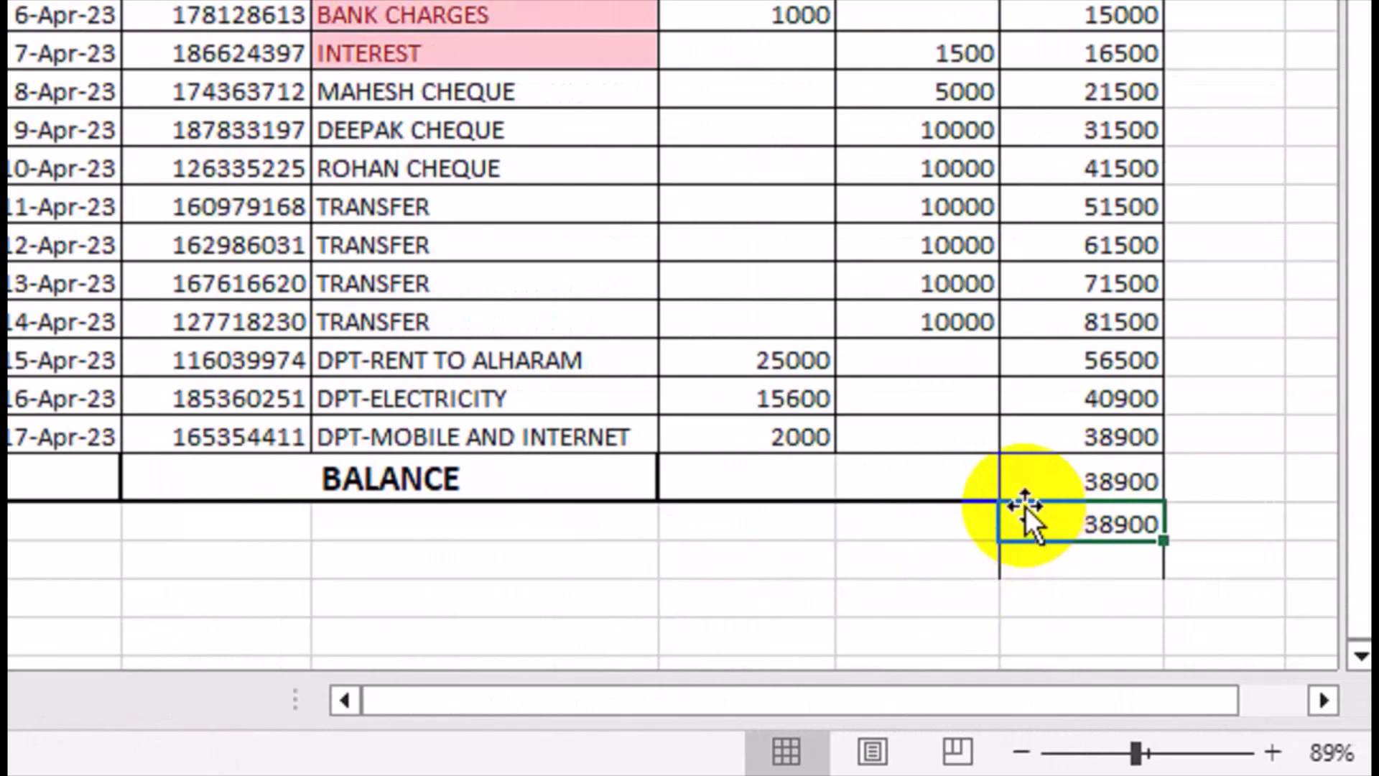
key(Delete)
text(=)
click(1101, 479)
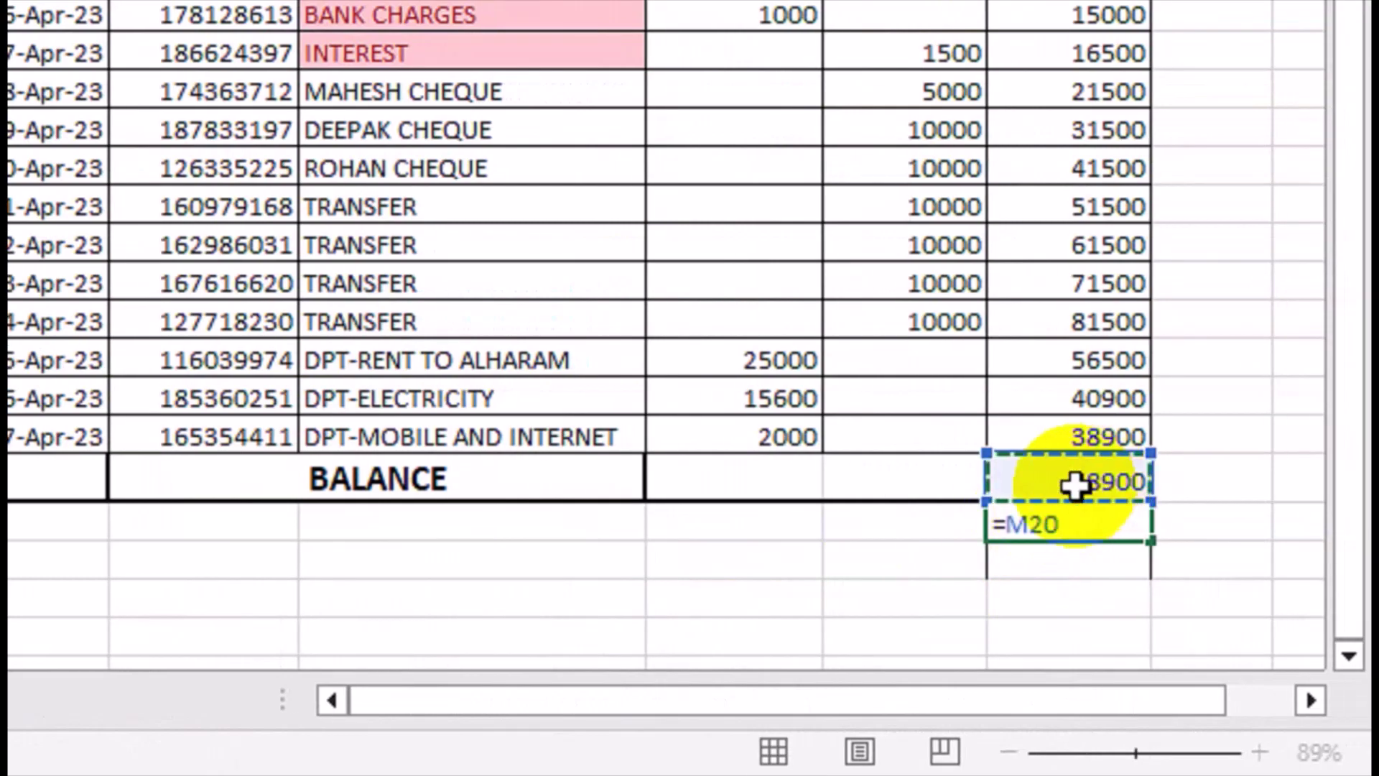
text(+)
click(145, 714)
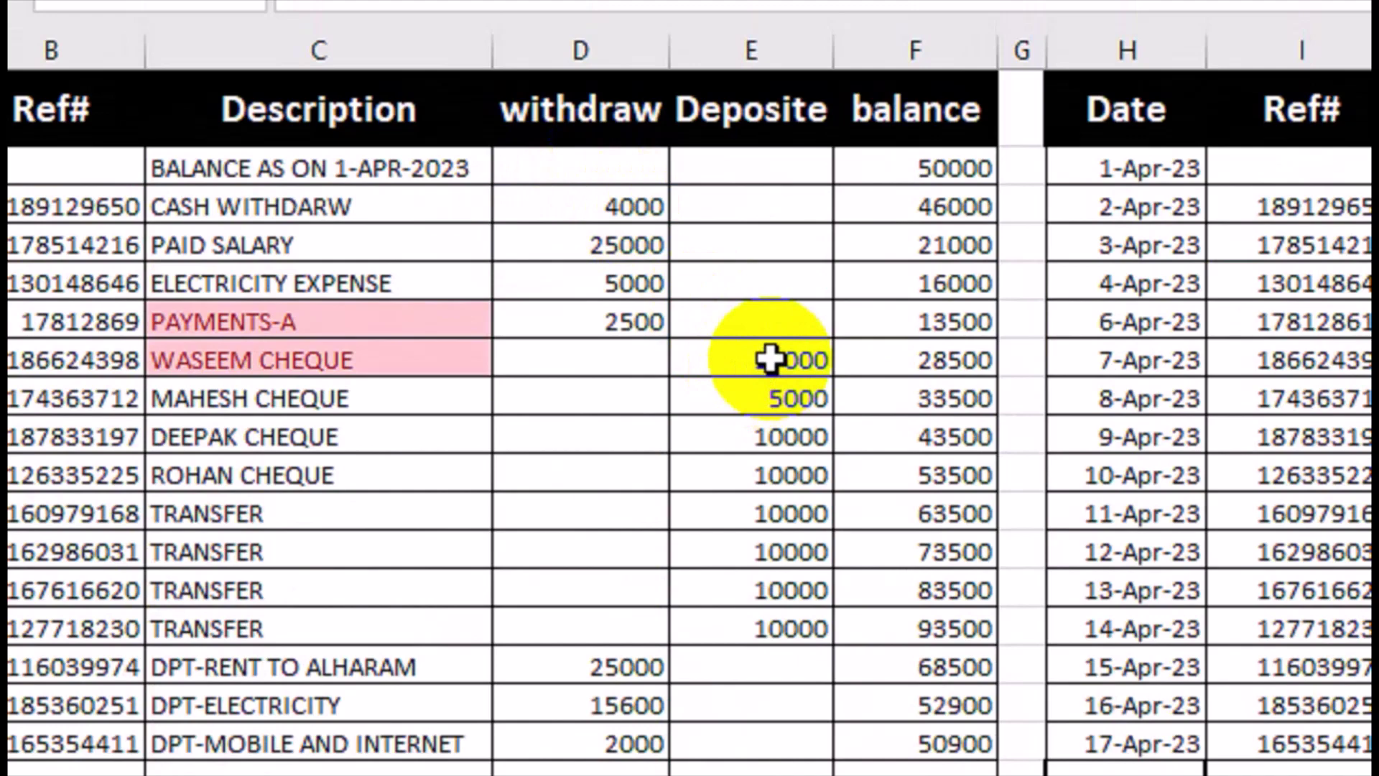
click(770, 359)
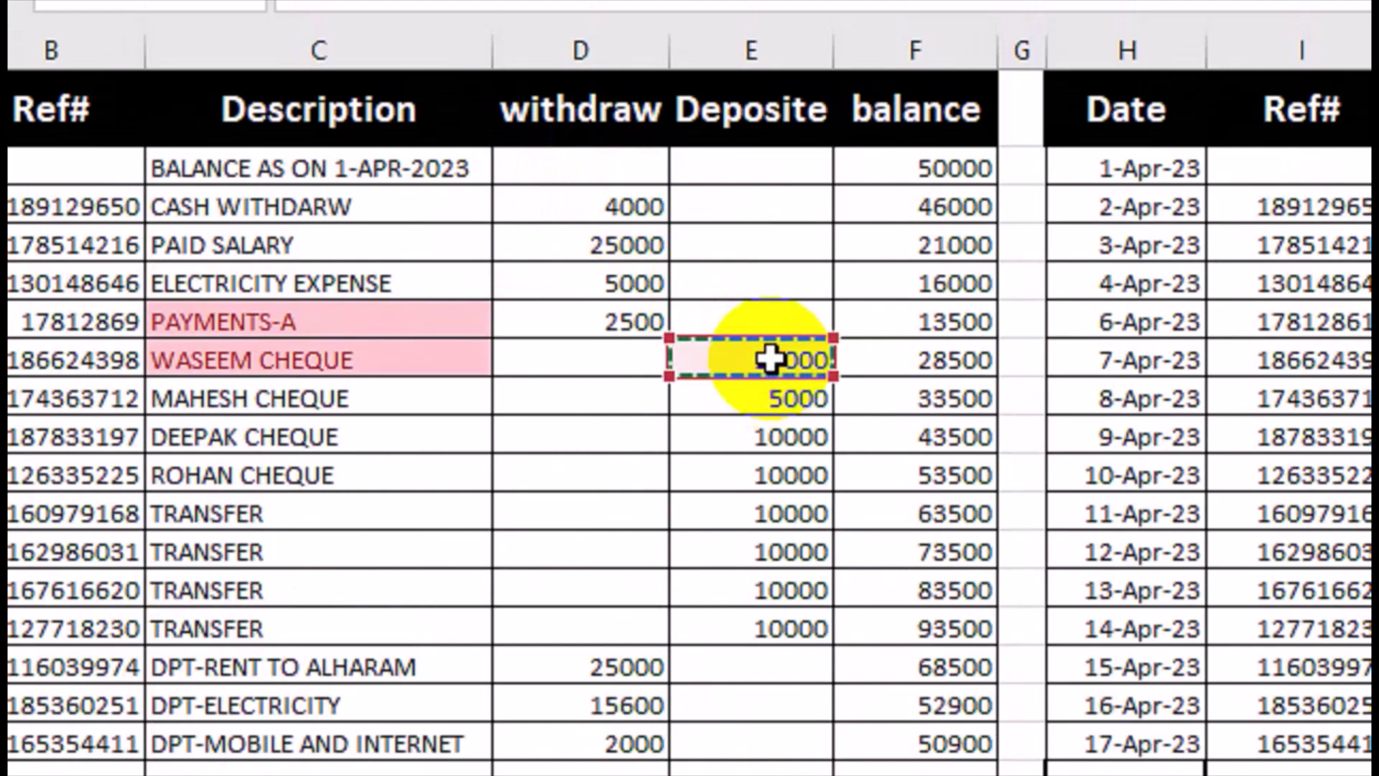
text(-)
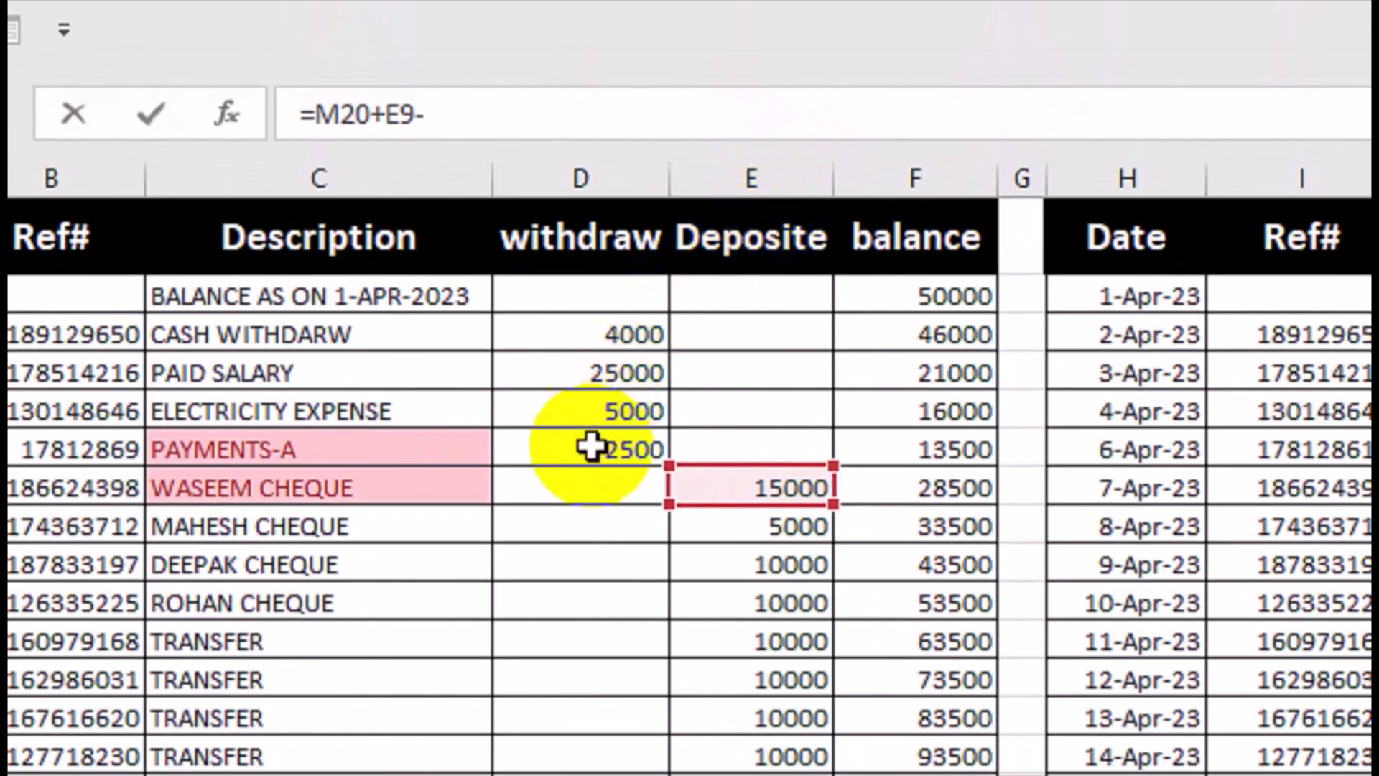
click(589, 379)
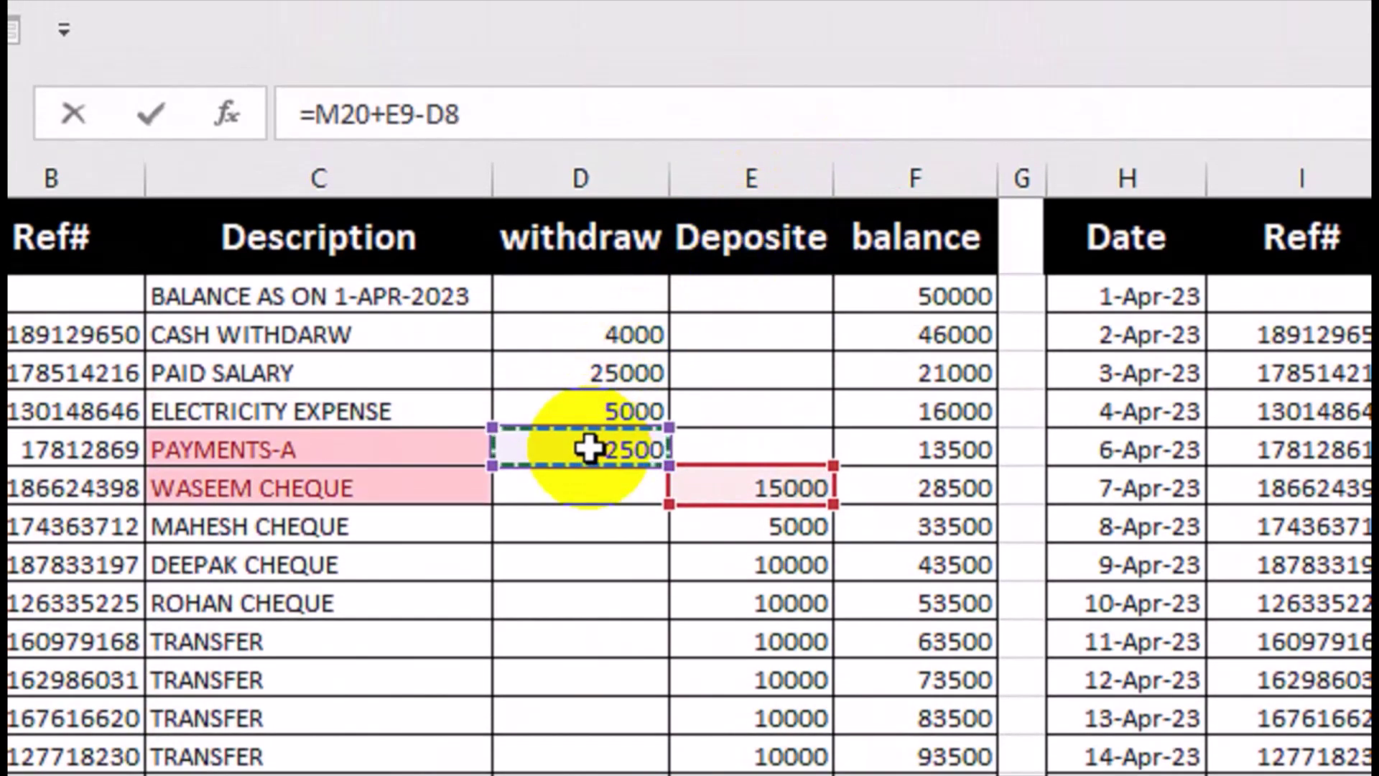
key(Return)
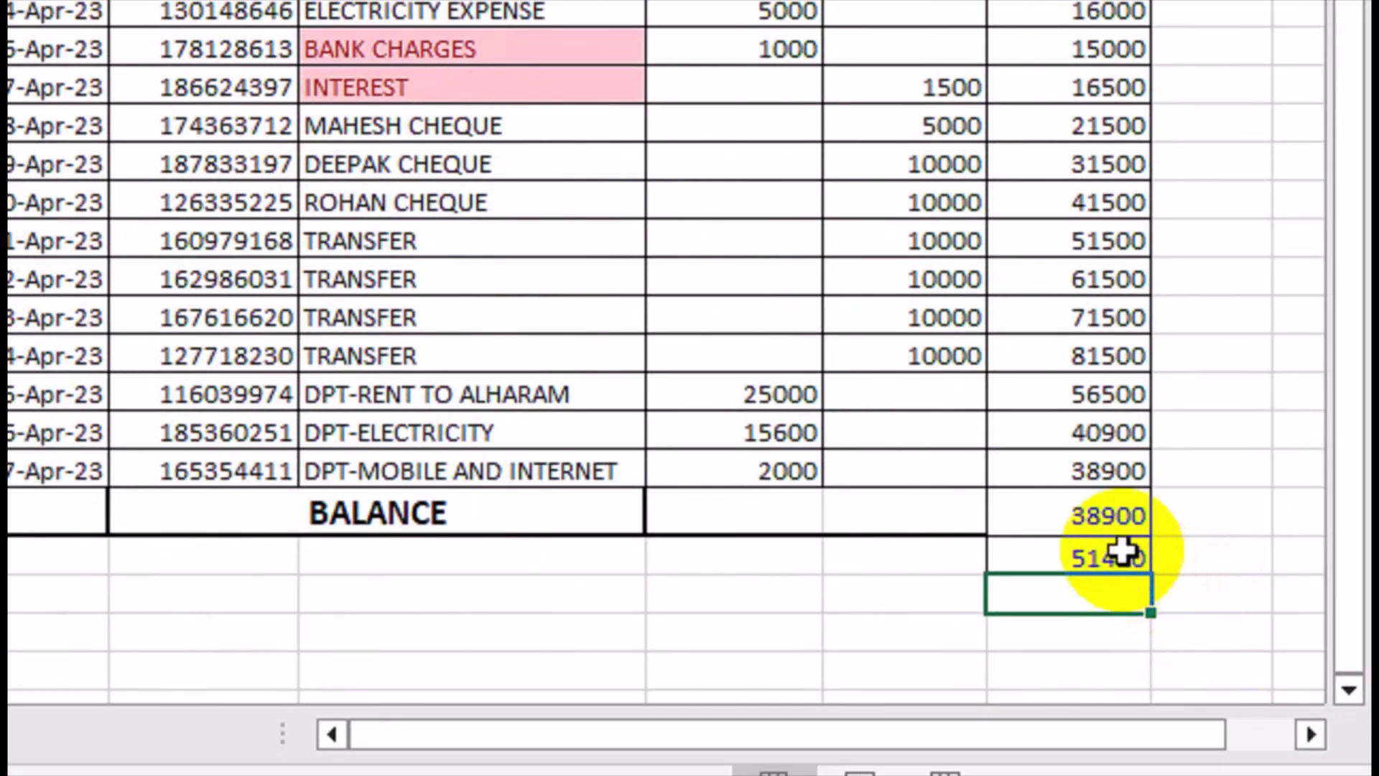
click(1122, 552)
click(311, 558)
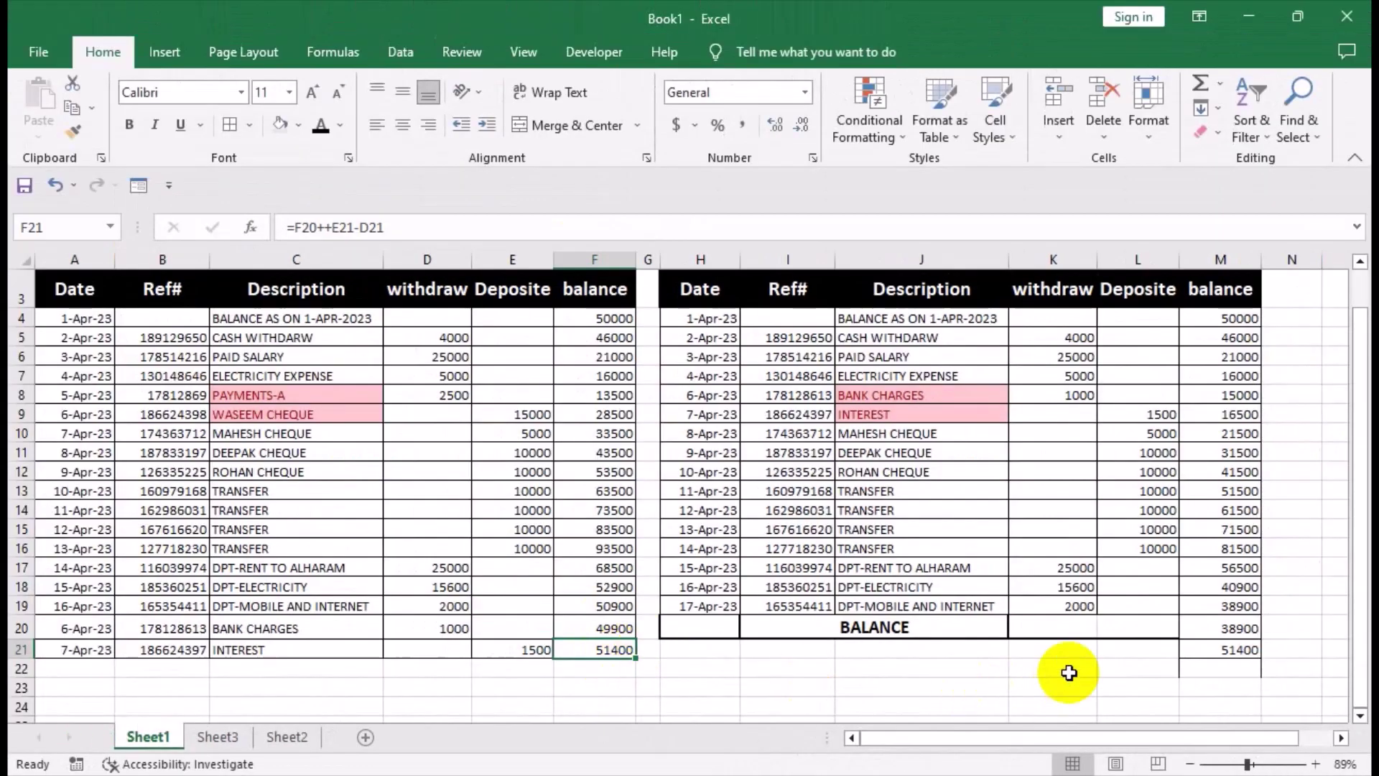
Clear all contents and formatting from M21:M22 below the BALANCE row on Sheet1
click(1220, 650)
click(1201, 133)
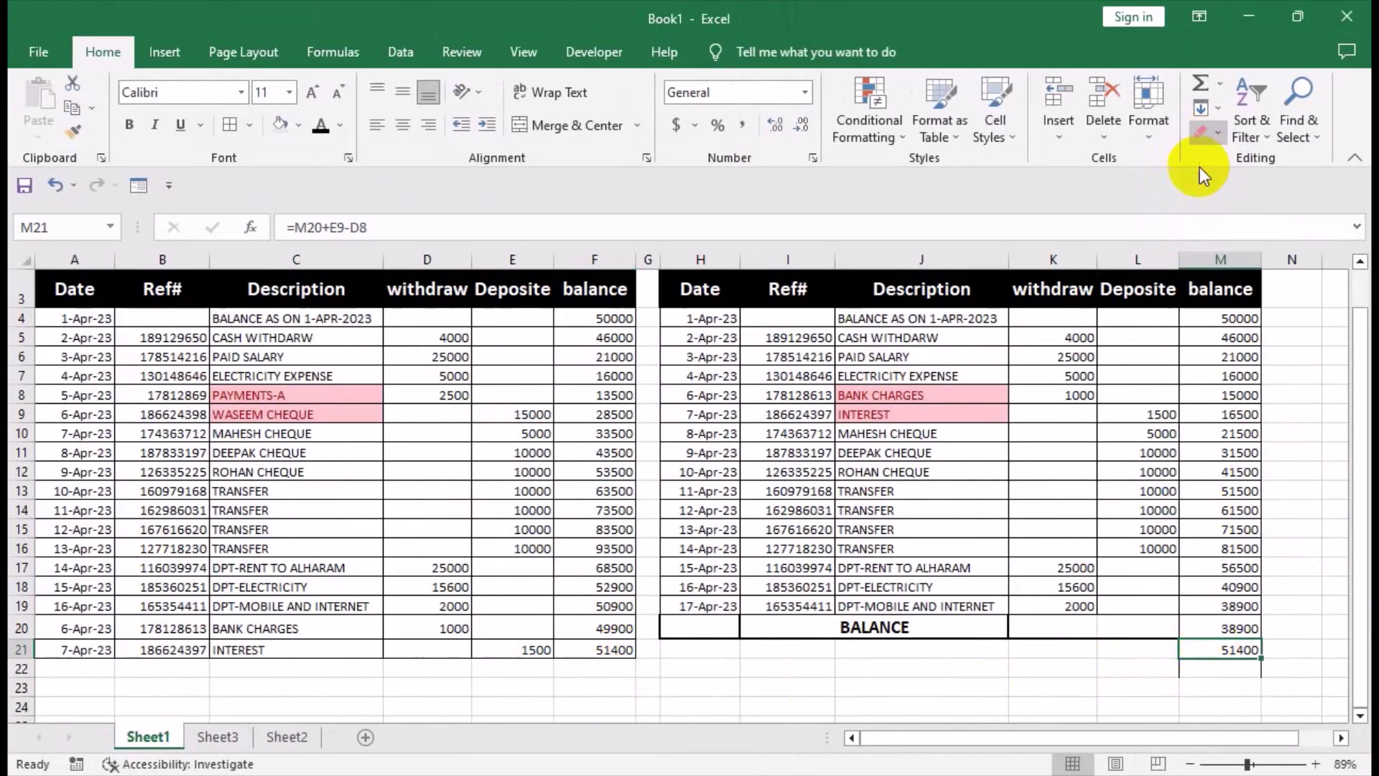
click(1214, 159)
click(1027, 571)
drag(1235, 650, 1225, 665)
click(1201, 133)
click(1221, 159)
click(869, 566)
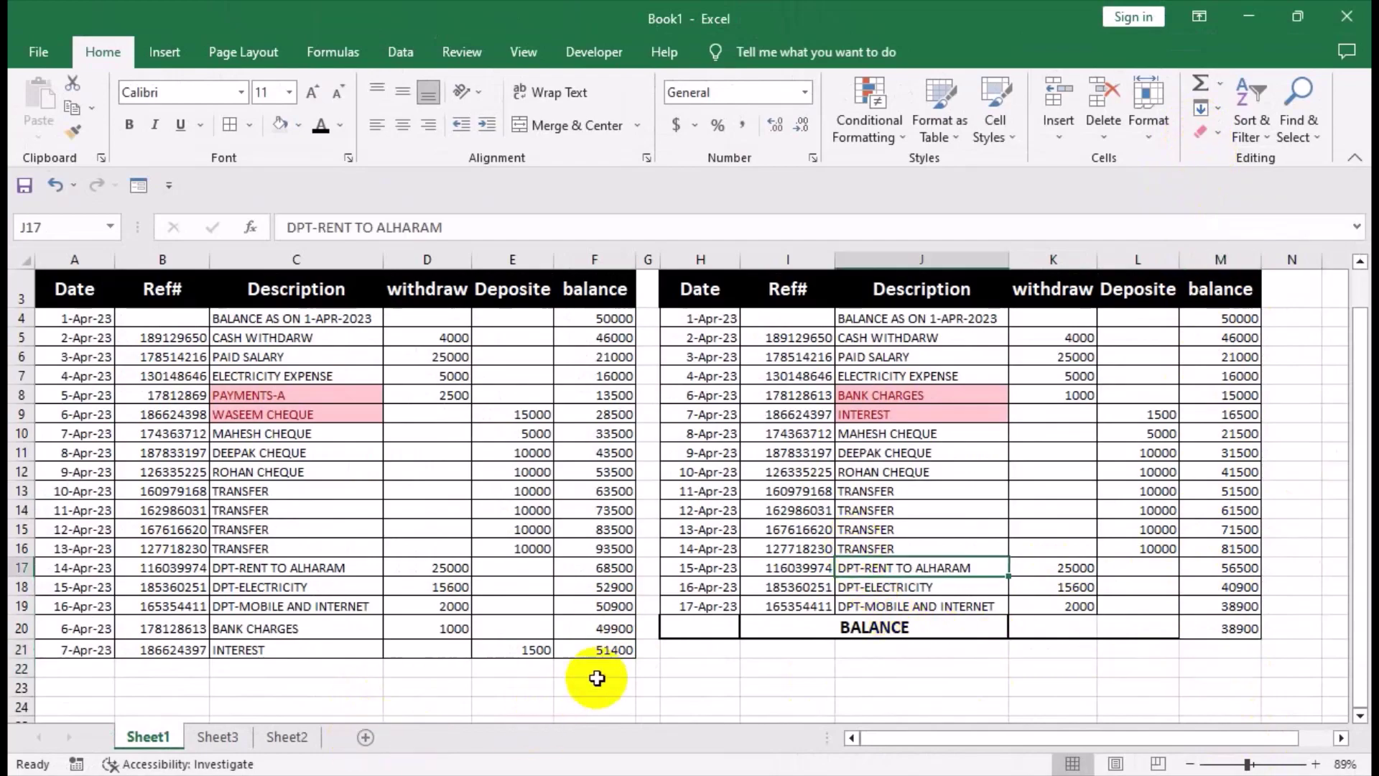
Compare the cash book's final balance in Sheet1's F21 with the closing balance on Sheet3
click(588, 652)
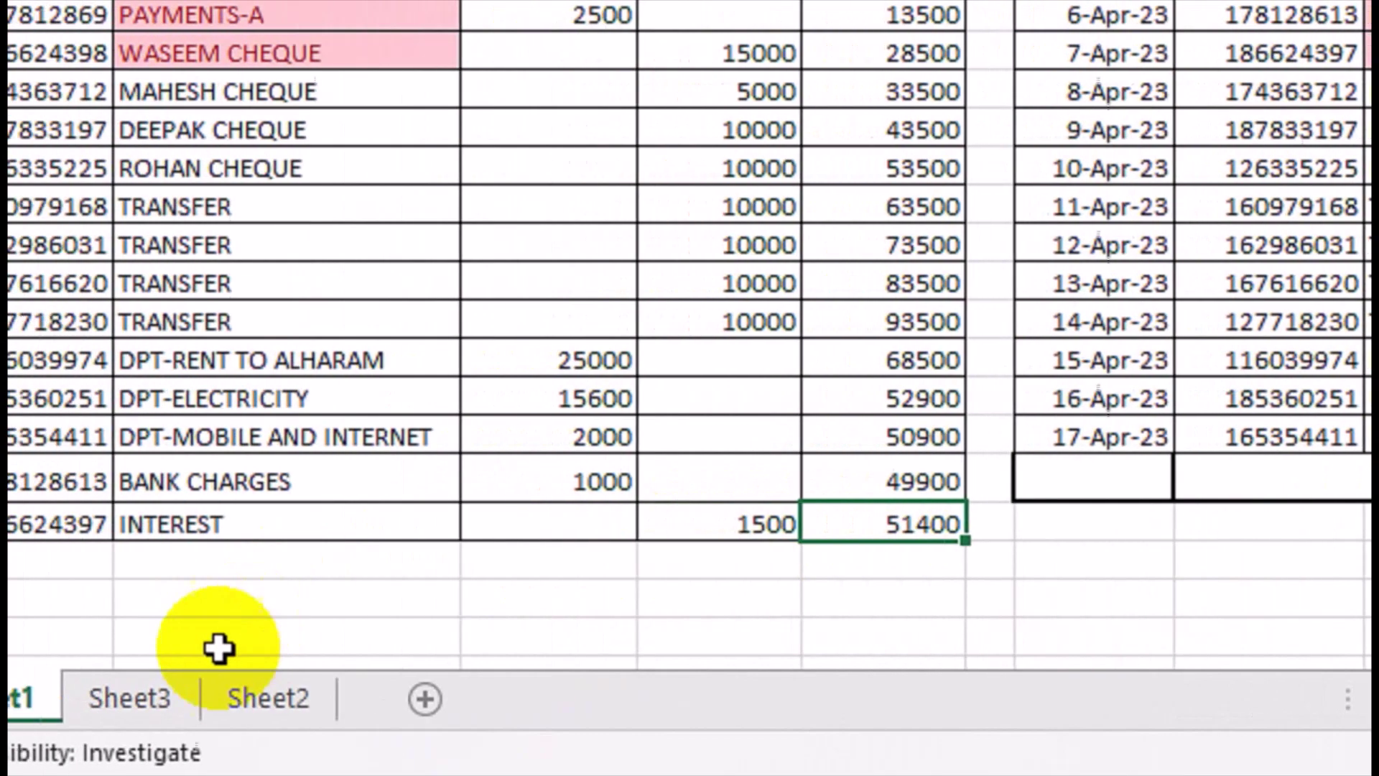
click(217, 736)
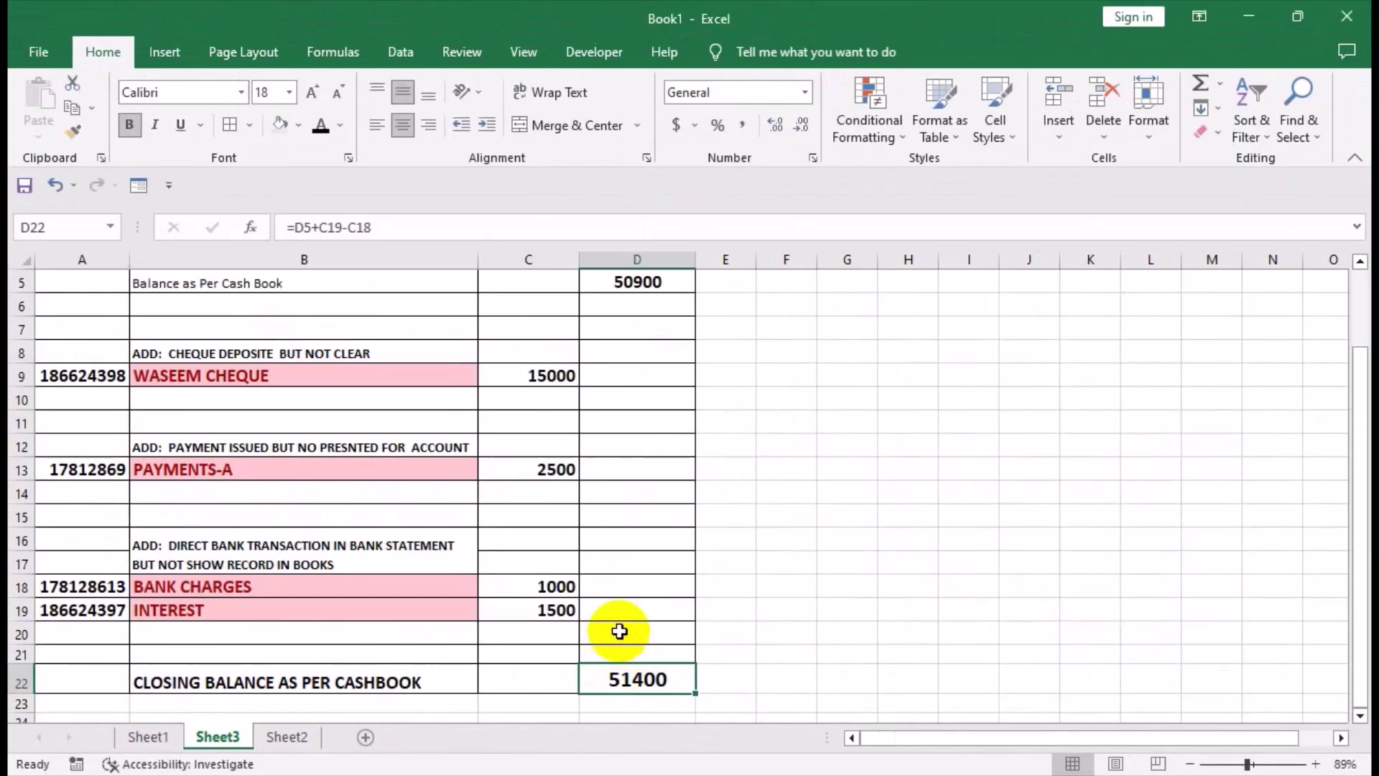
drag(761, 507, 762, 180)
click(623, 347)
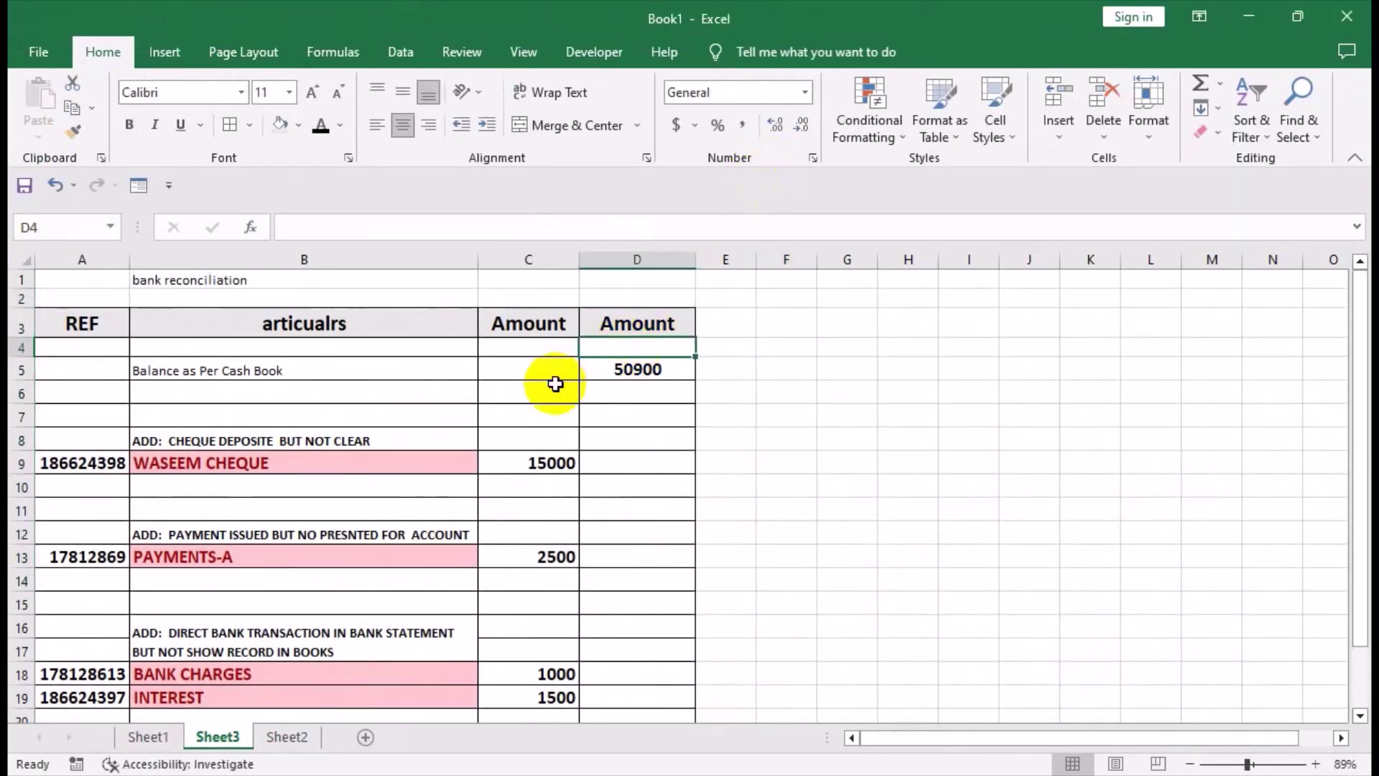
Link F5 on Sheet3 to the bank statement's final balance with =Sheet1!M20
click(770, 364)
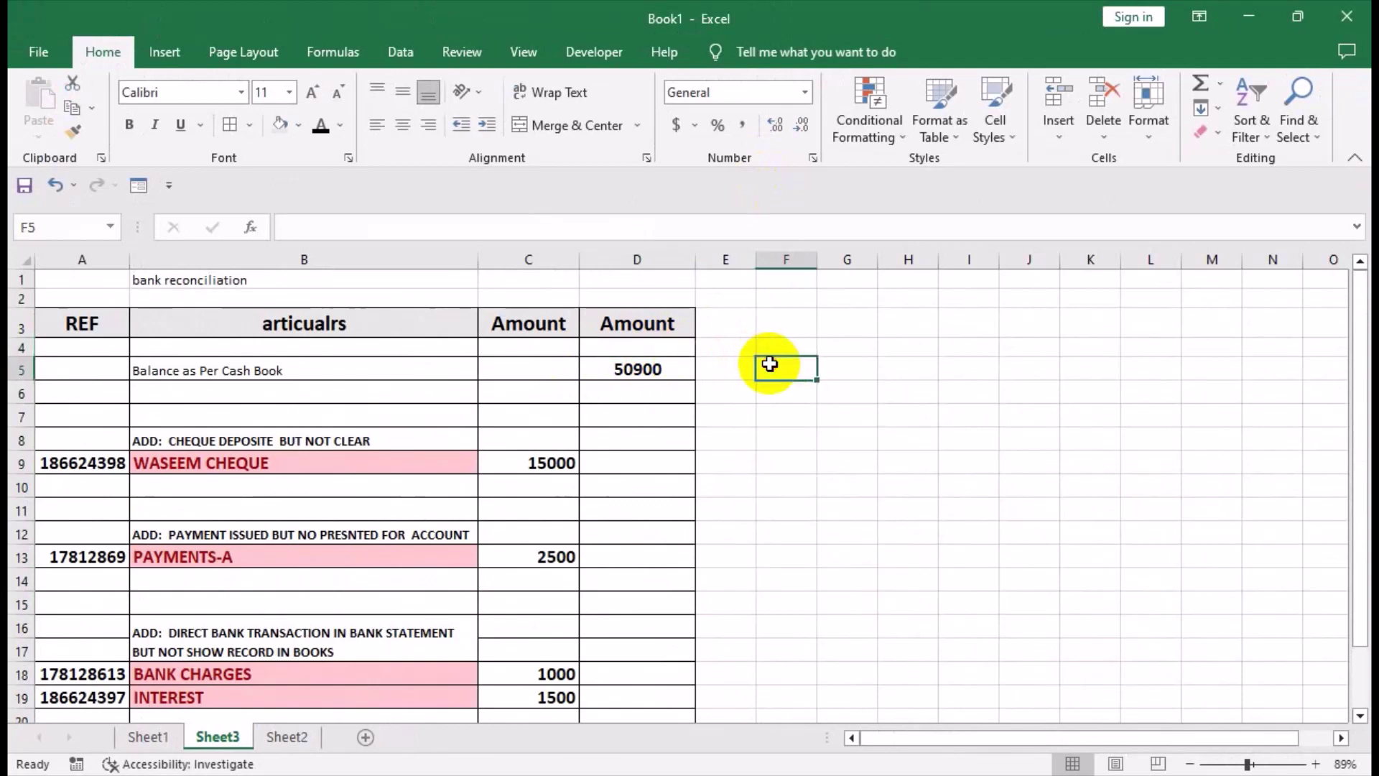
text(=)
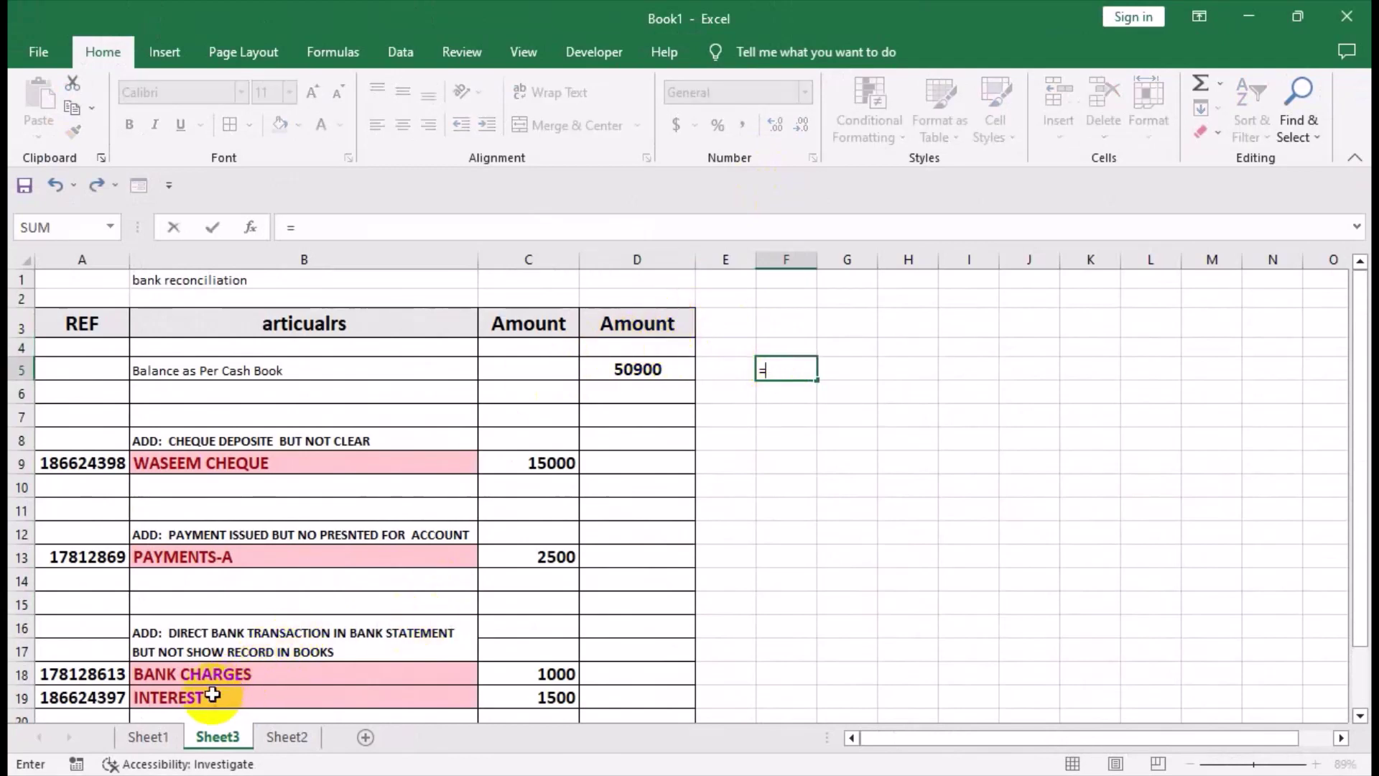
click(157, 740)
click(1219, 629)
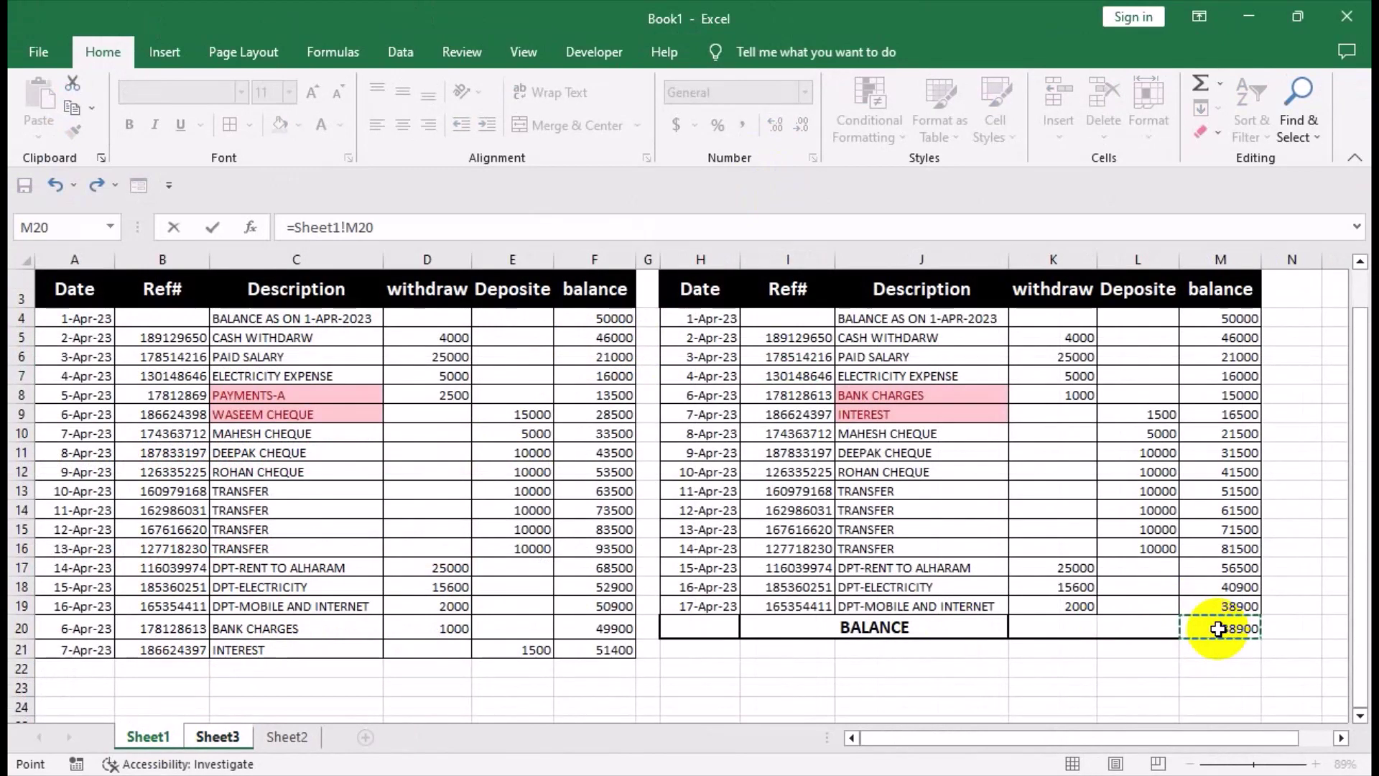
key(Return)
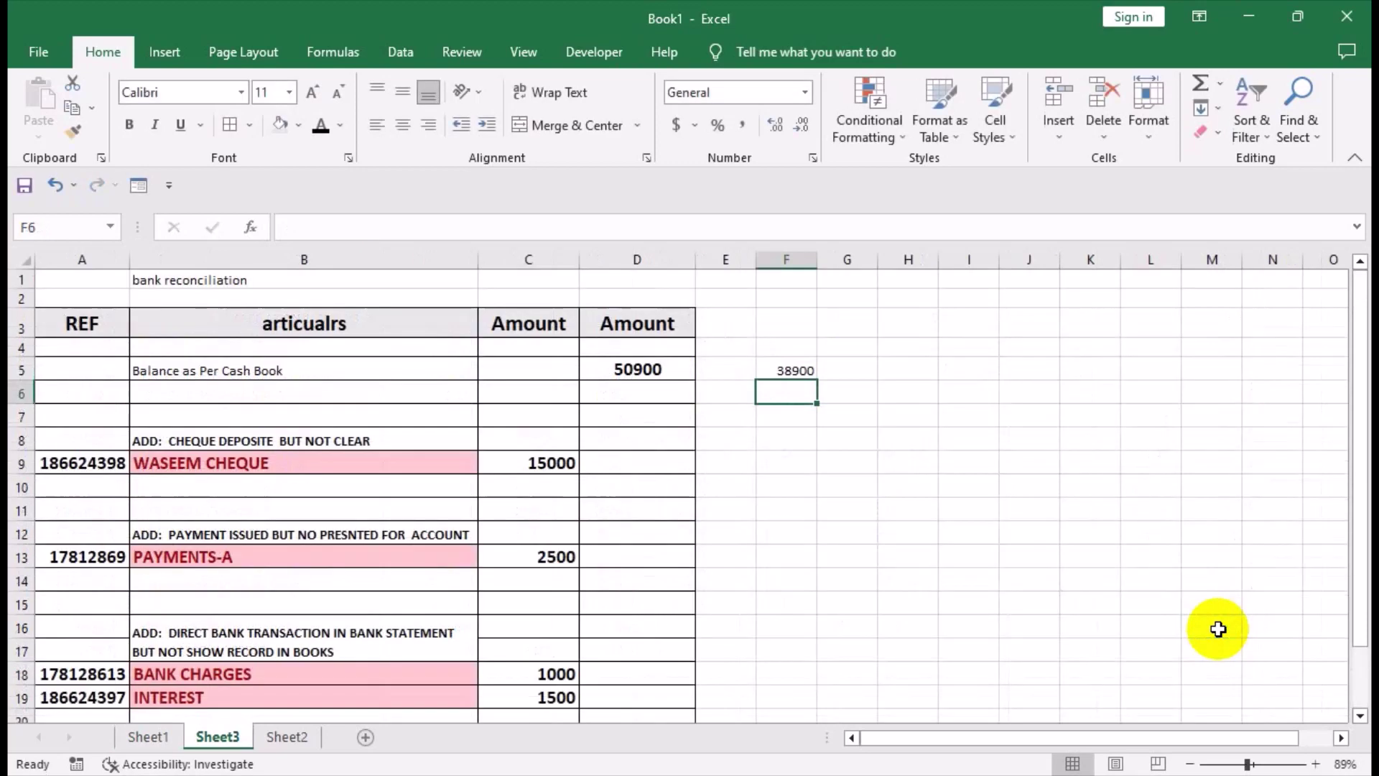
Calculate the adjusted bank balance in F22, level with the cash book closing balance, using =F5+C9-C13
drag(738, 689, 822, 700)
click(795, 682)
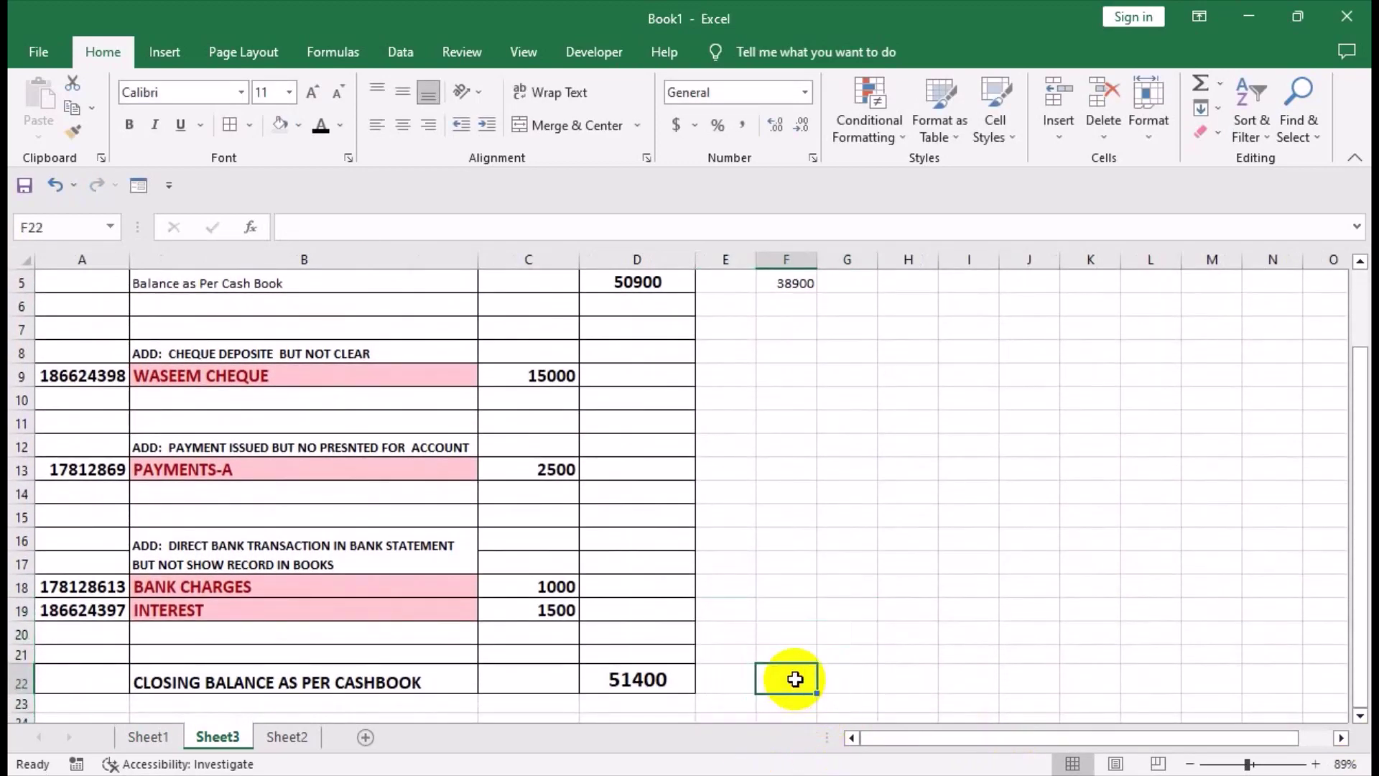
text(=)
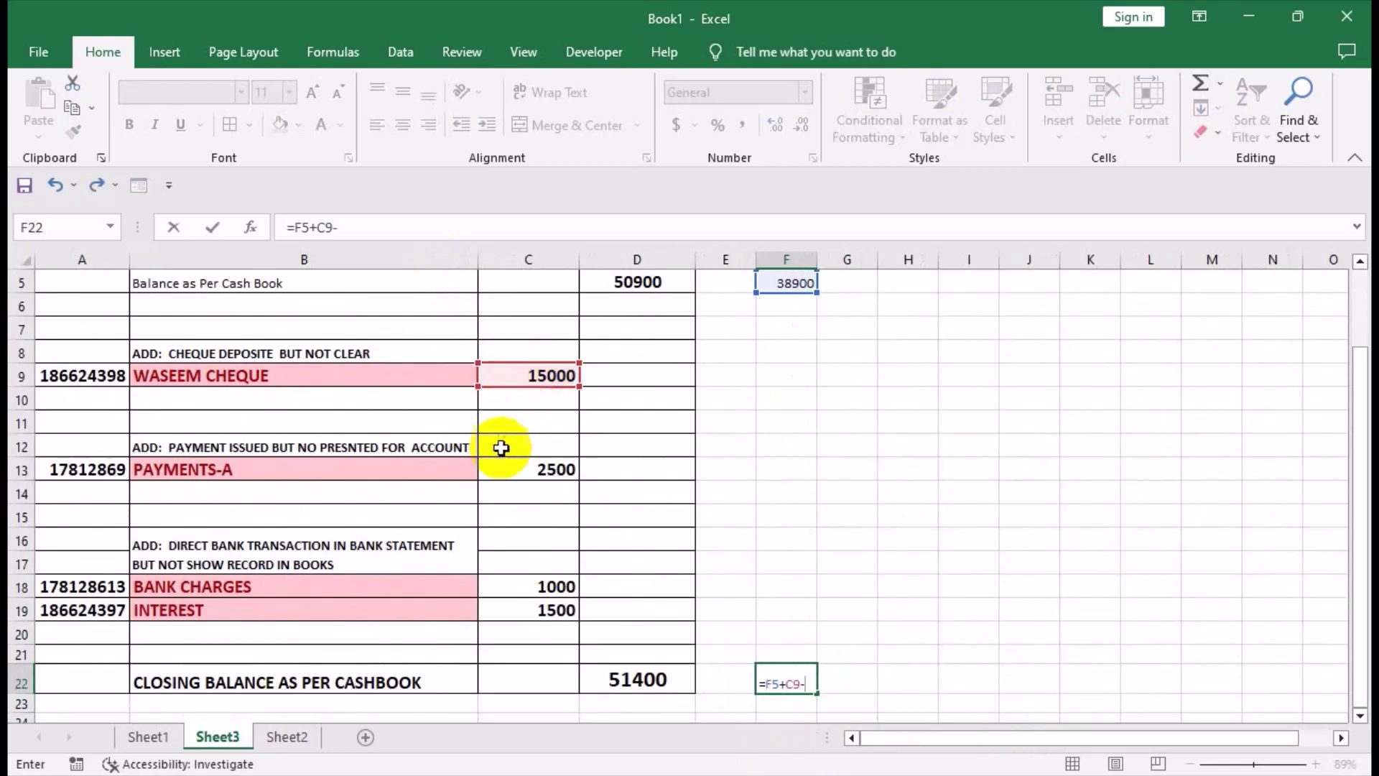
key(Return)
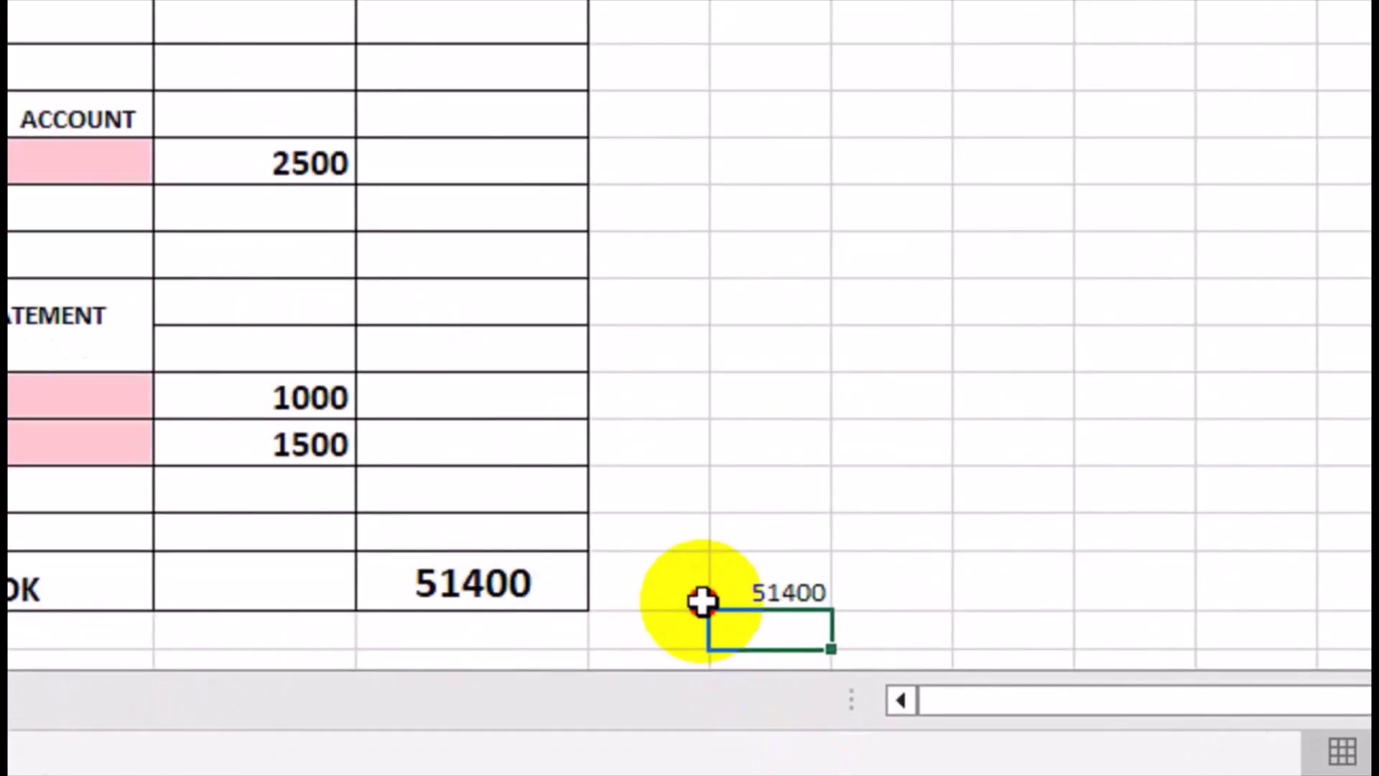
click(714, 620)
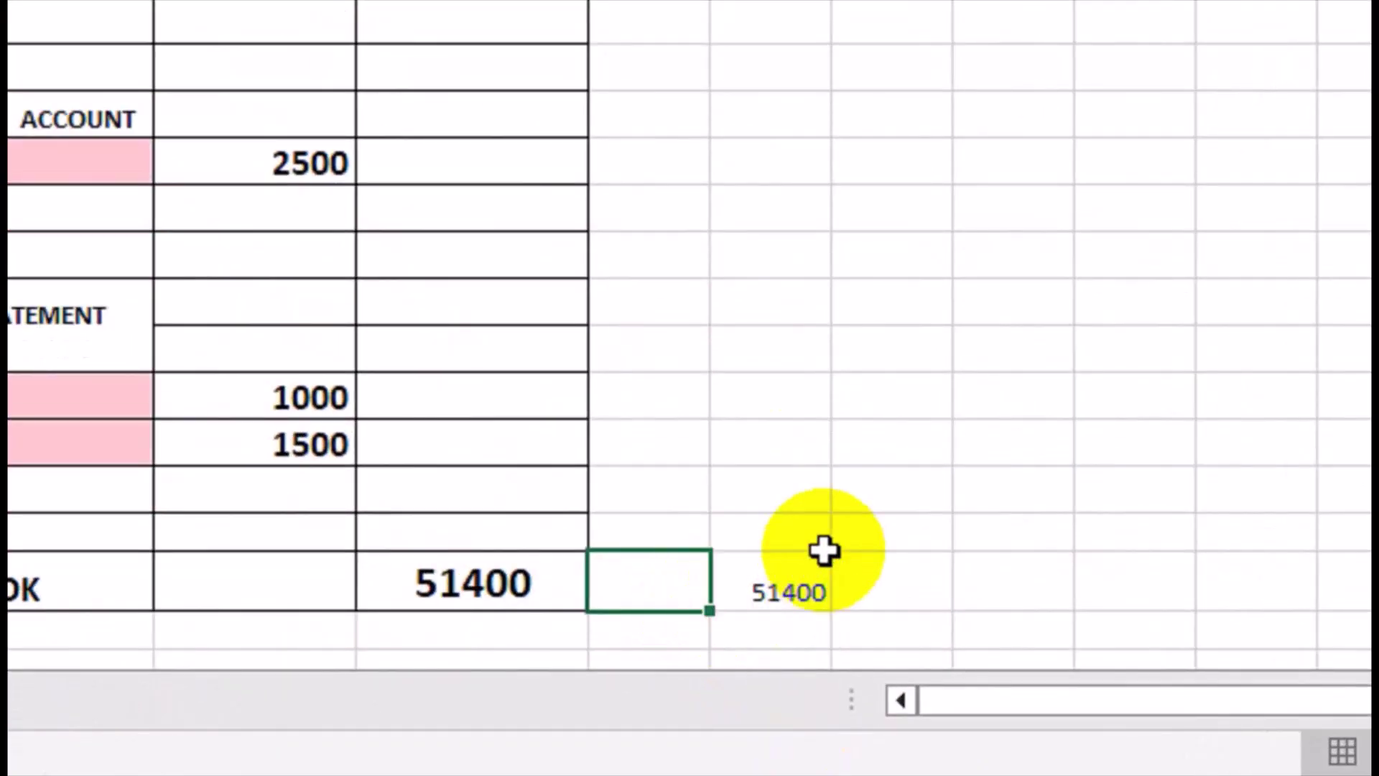
click(824, 580)
Copy the formatting of the closing balance in D22 to F22 and autofit the width of column F
click(451, 607)
click(71, 131)
click(760, 683)
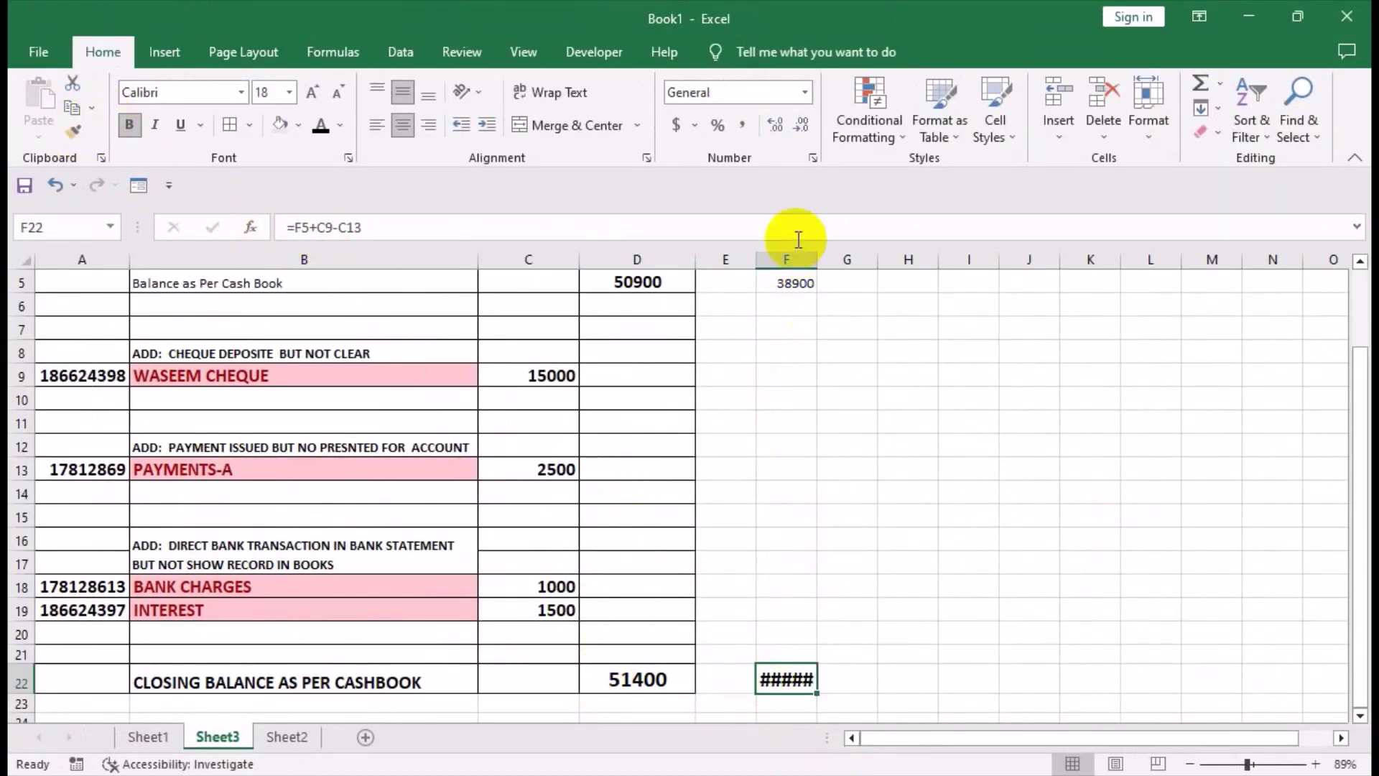
double_click(821, 261)
Delete the whole of column F with the bank balance check figures from Sheet3
right_click(789, 259)
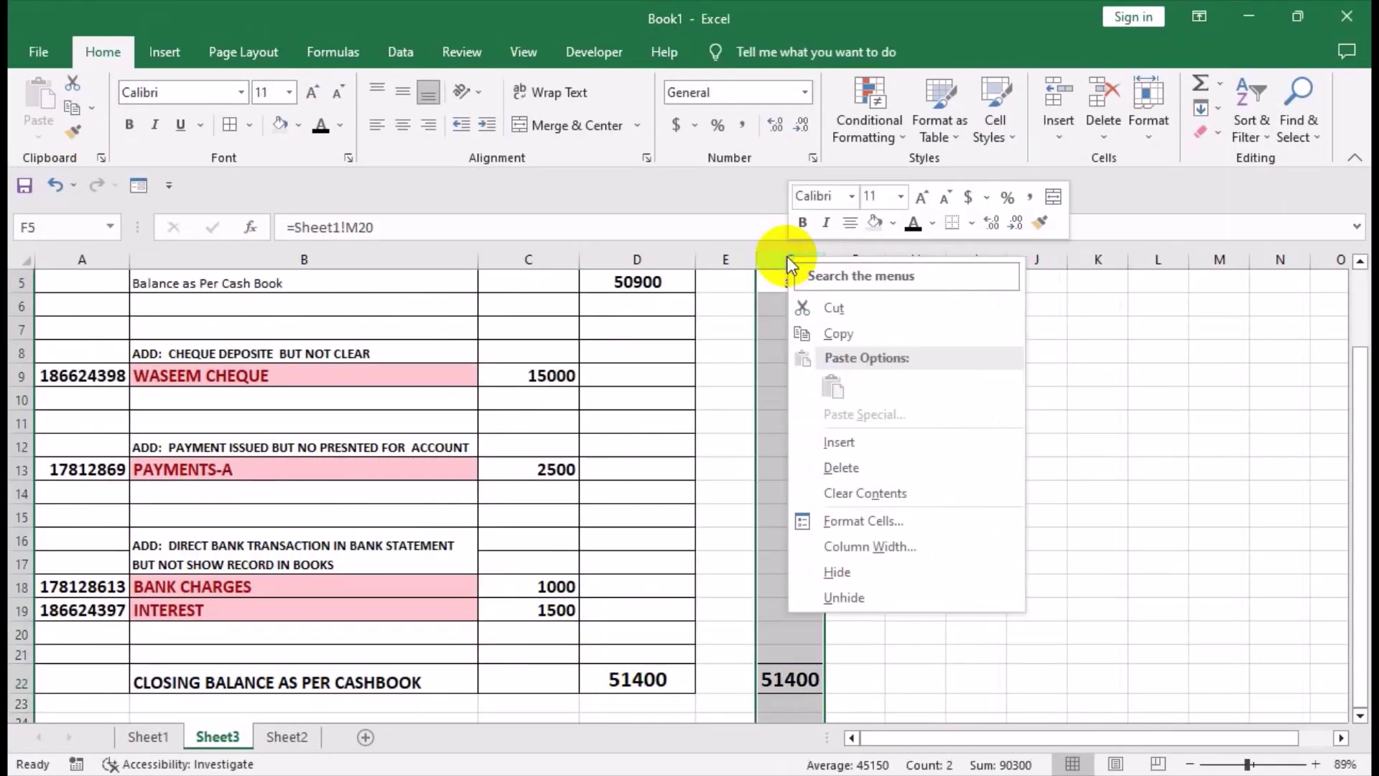
click(841, 467)
click(573, 397)
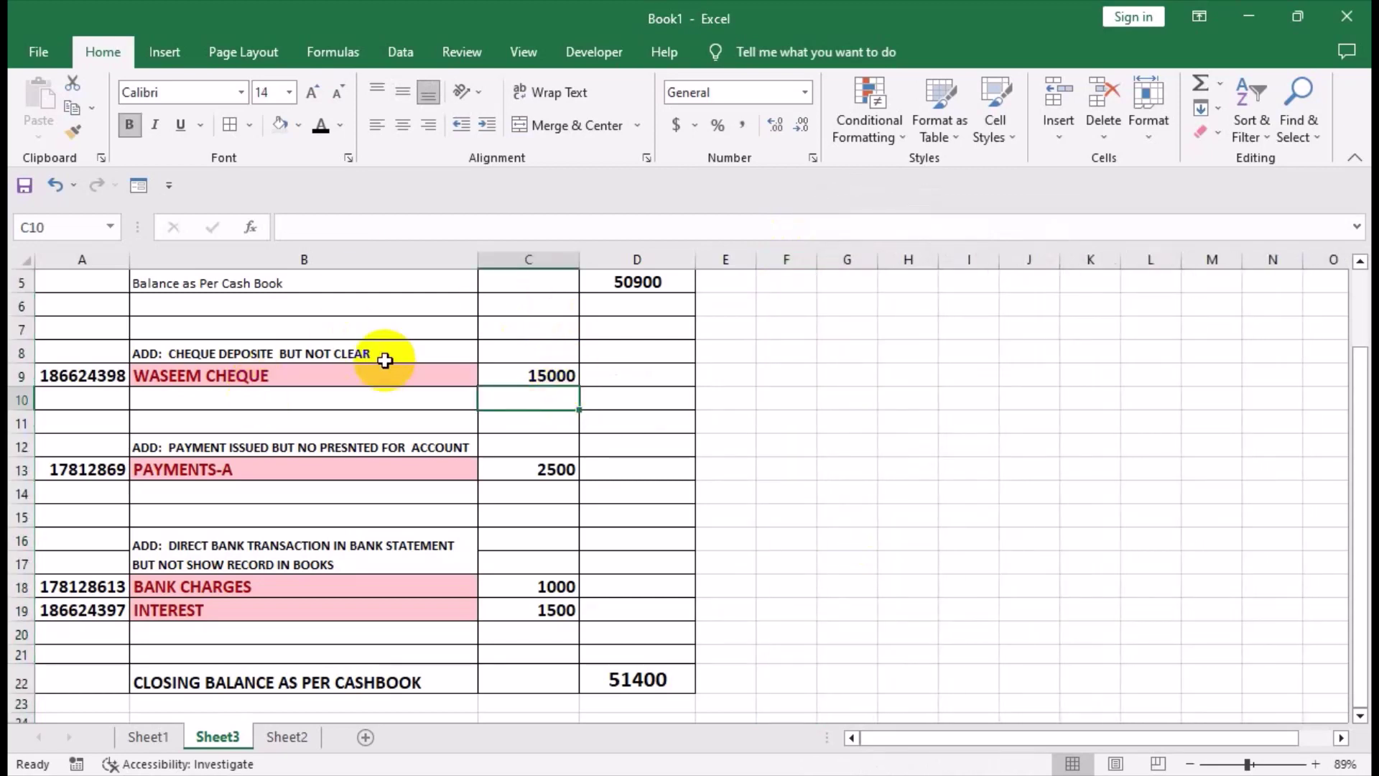